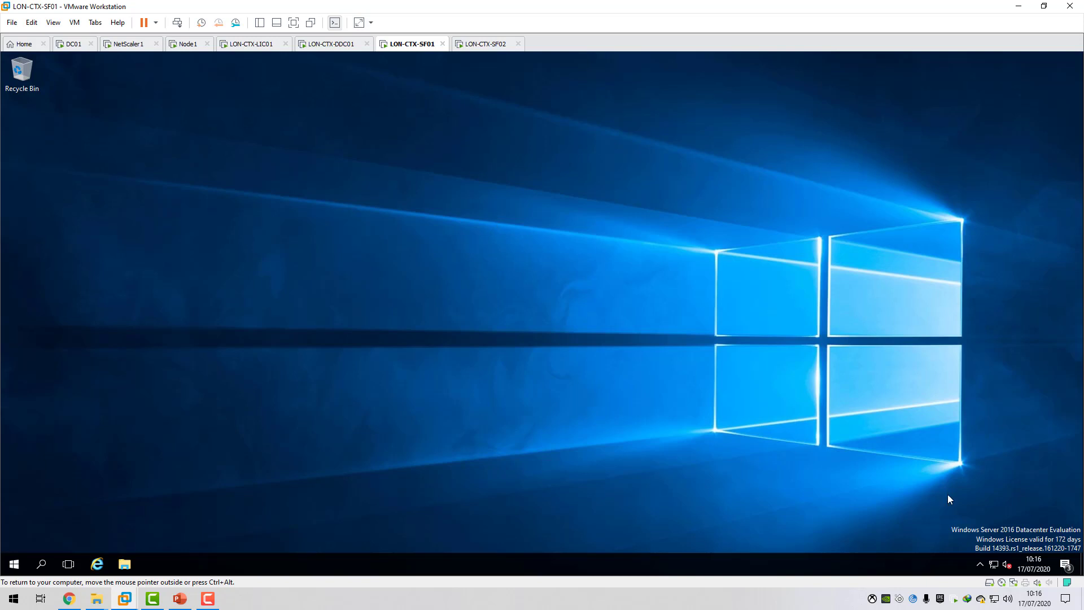
Mount Citrix_Virtual_Apps_and_Desktops_7_1912_1000.iso in the CD/DVD drive of the LON-CTX-SF01 virtual machine.
right_click(1002, 582)
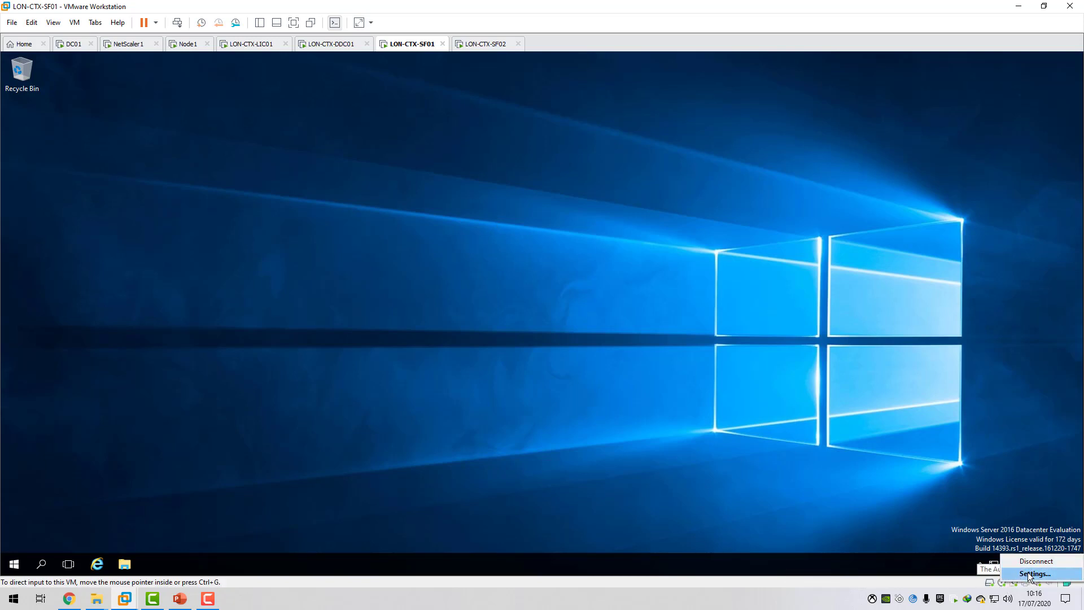
left_click(1028, 574)
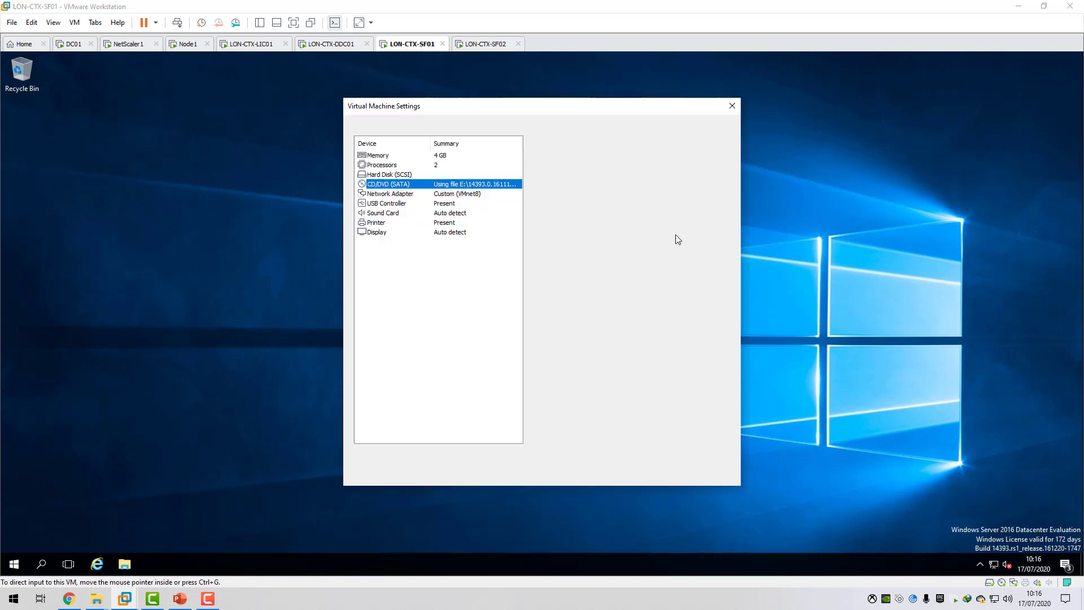
left_click(674, 235)
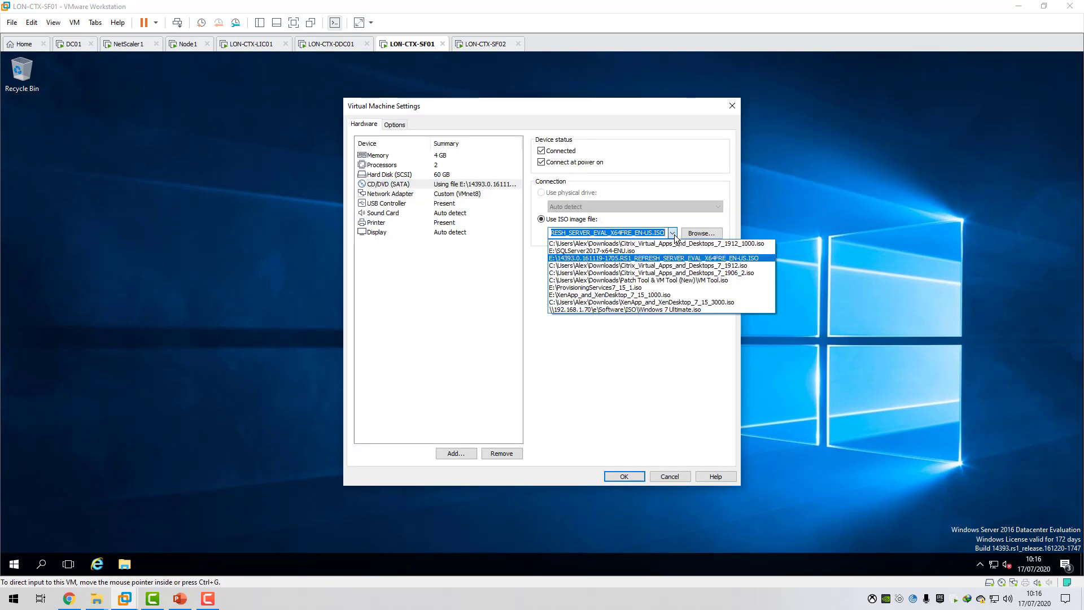
left_click(672, 243)
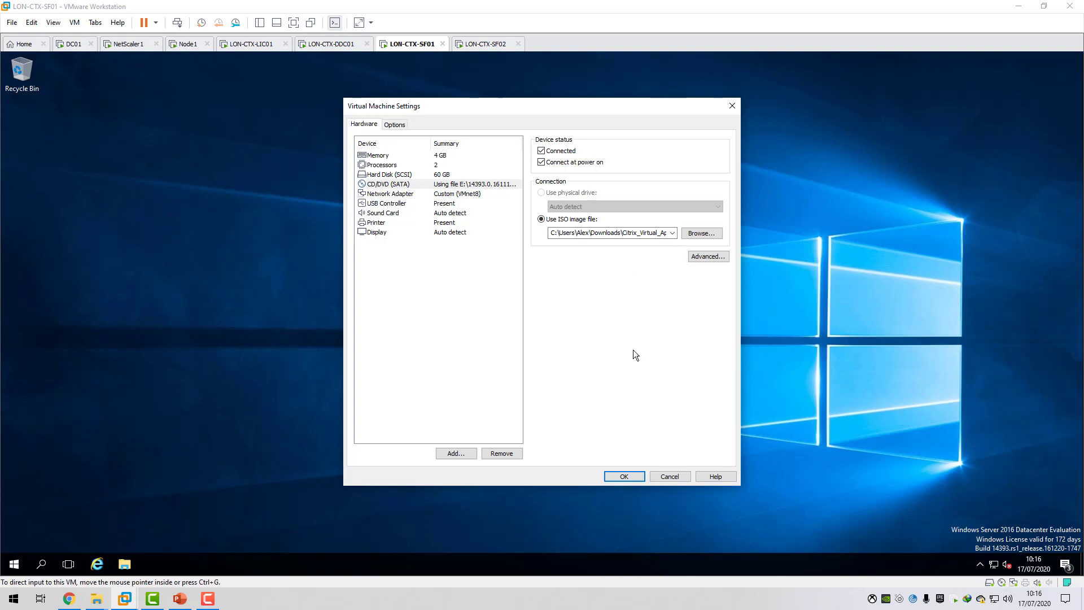
left_click(624, 476)
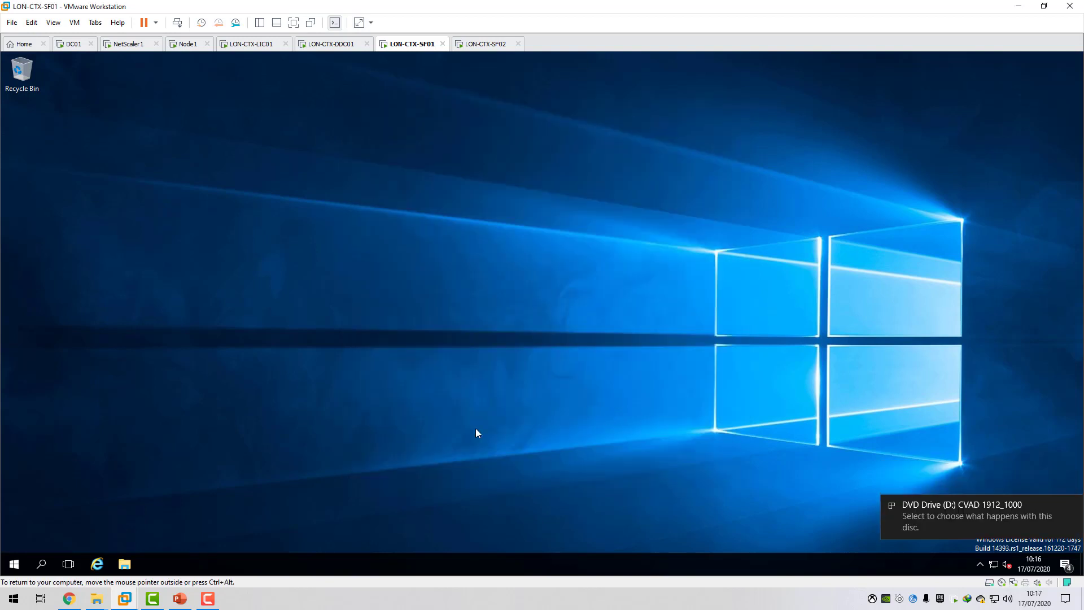
Launch the mounted disc's Virtual Apps and Desktops installer and start the Citrix StoreFront setup.
left_click(959, 506)
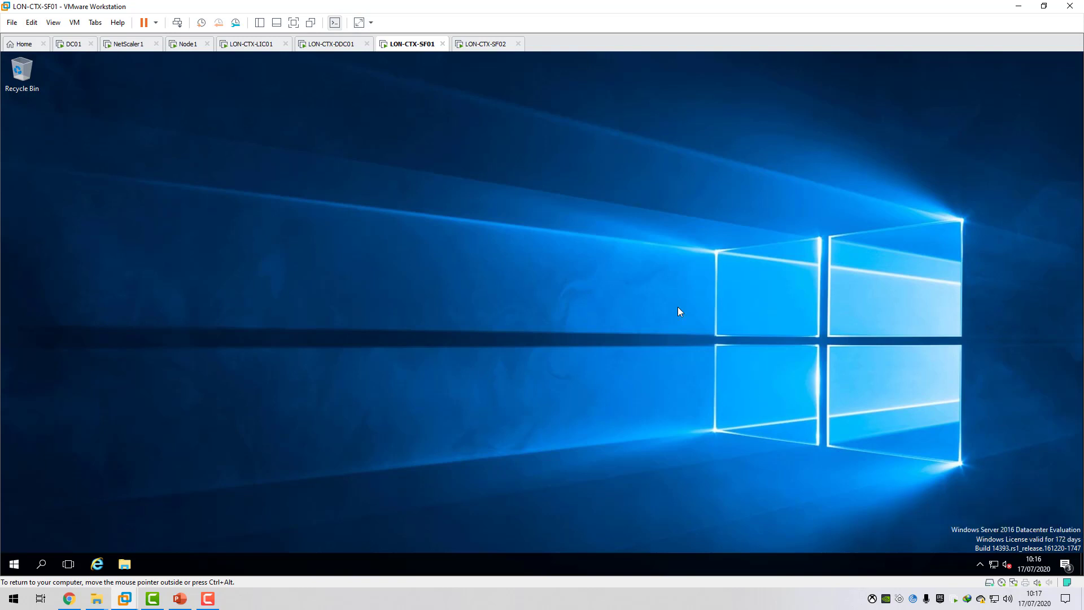
left_click(935, 149)
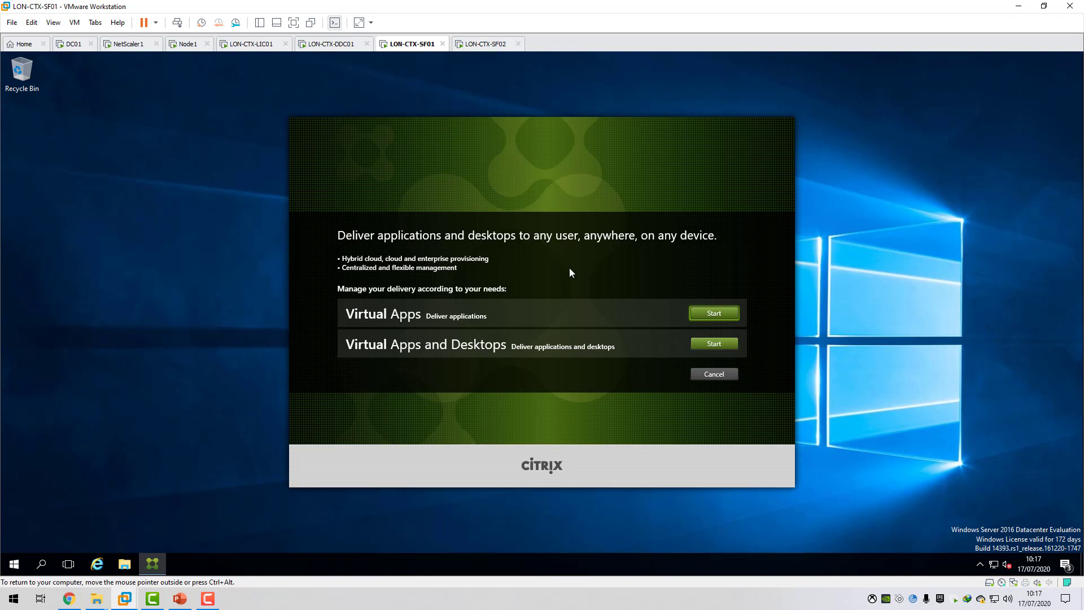
left_click(714, 344)
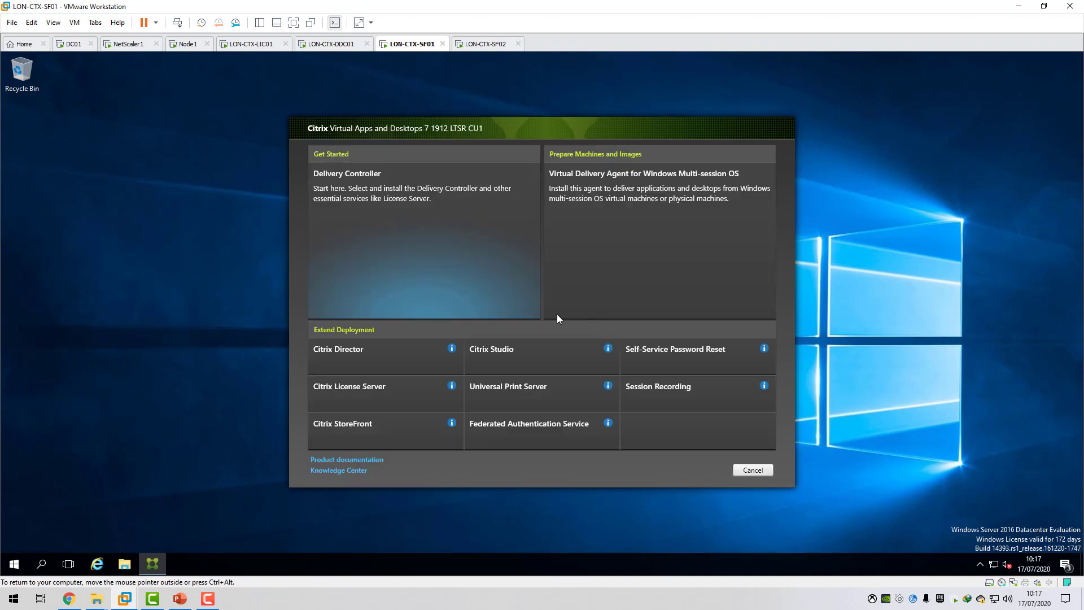
left_click_drag(509, 124, 461, 121)
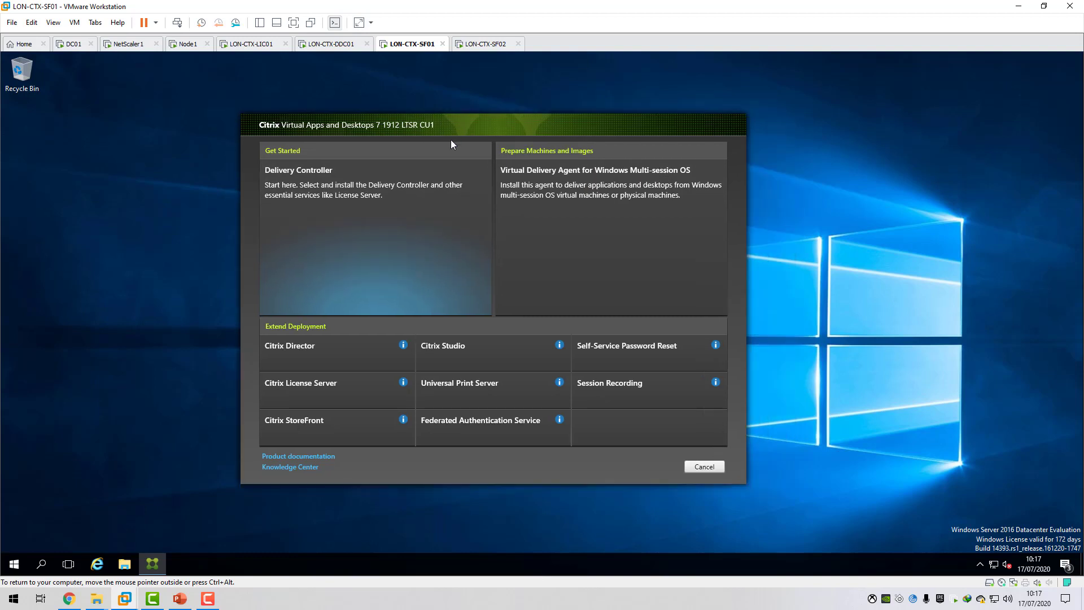
left_click(340, 422)
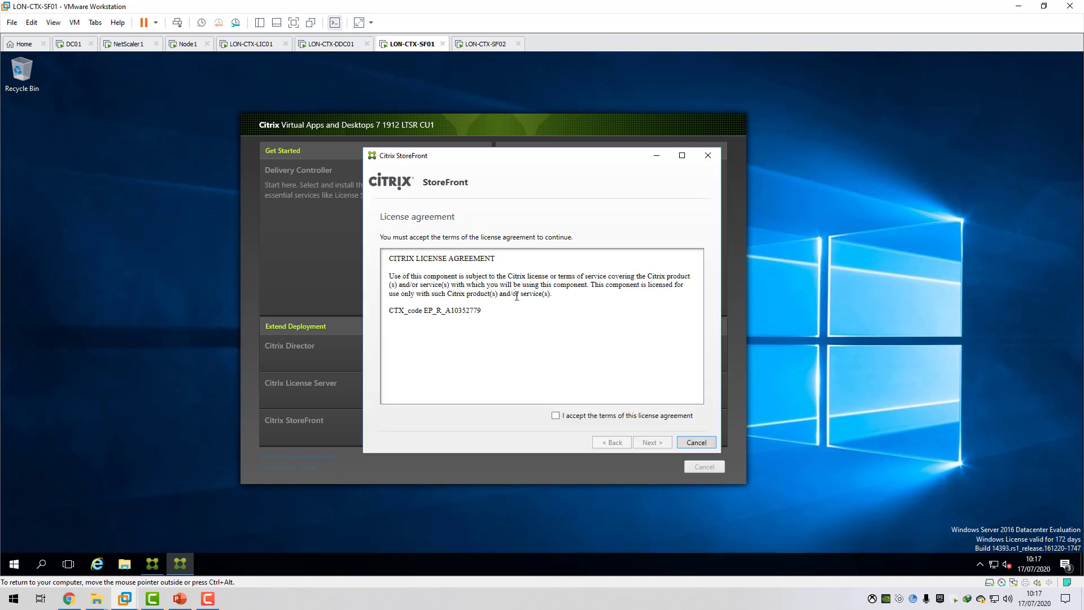
Accept the StoreFront license agreement and install StoreFront together with the Internet Information Services prerequisite.
left_click(555, 416)
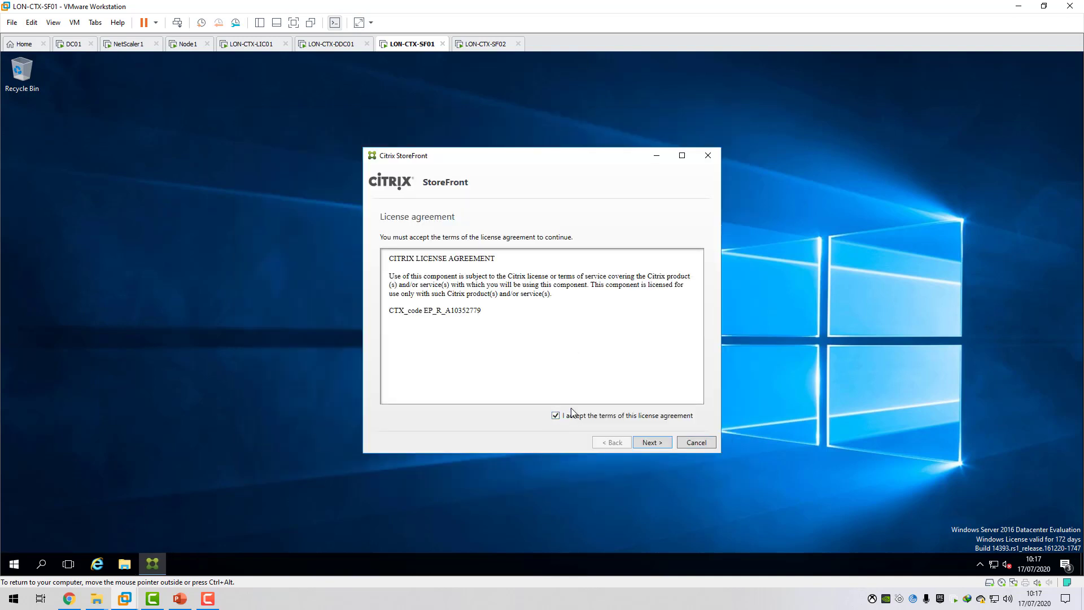
left_click(653, 443)
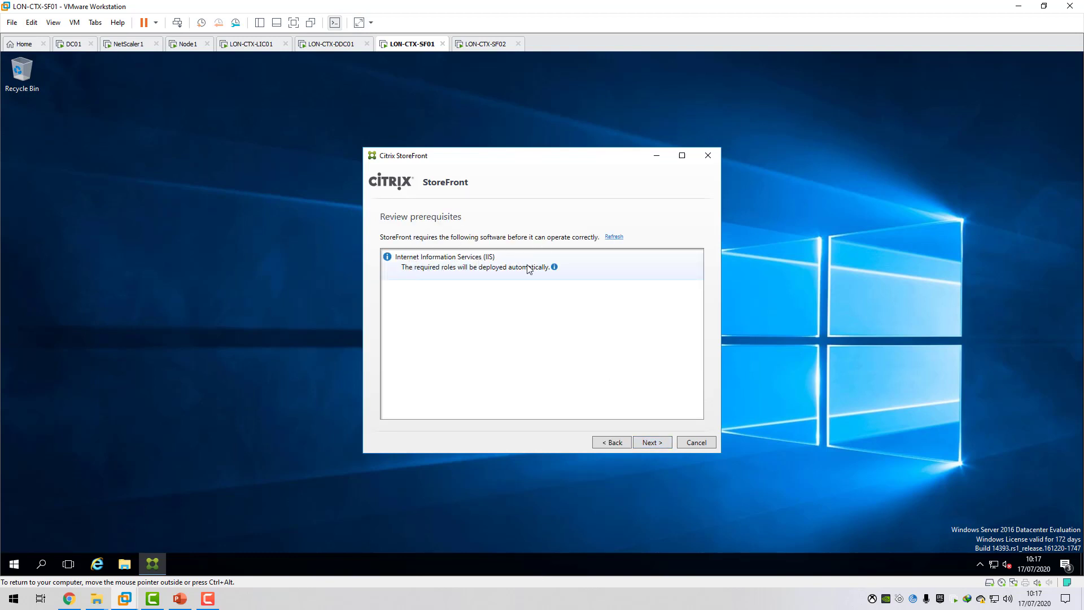
left_click(654, 442)
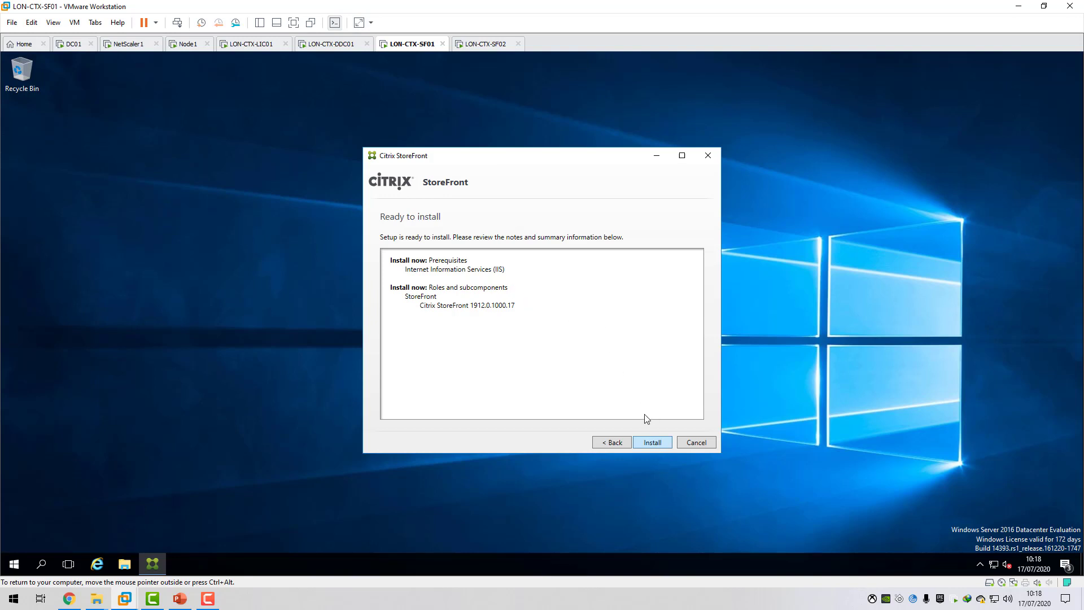
left_click(653, 443)
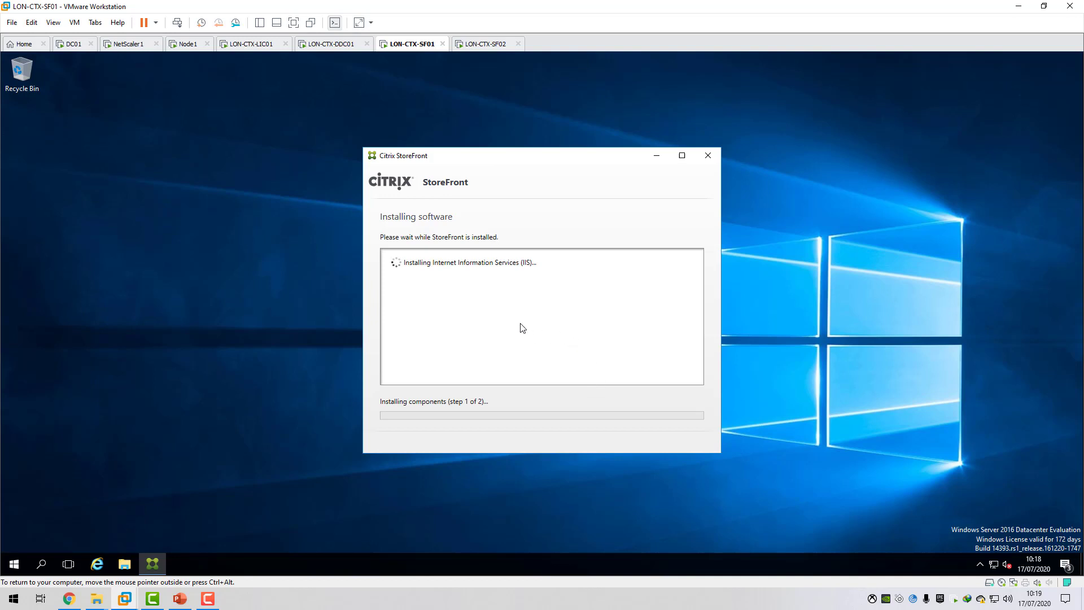
left_click(484, 44)
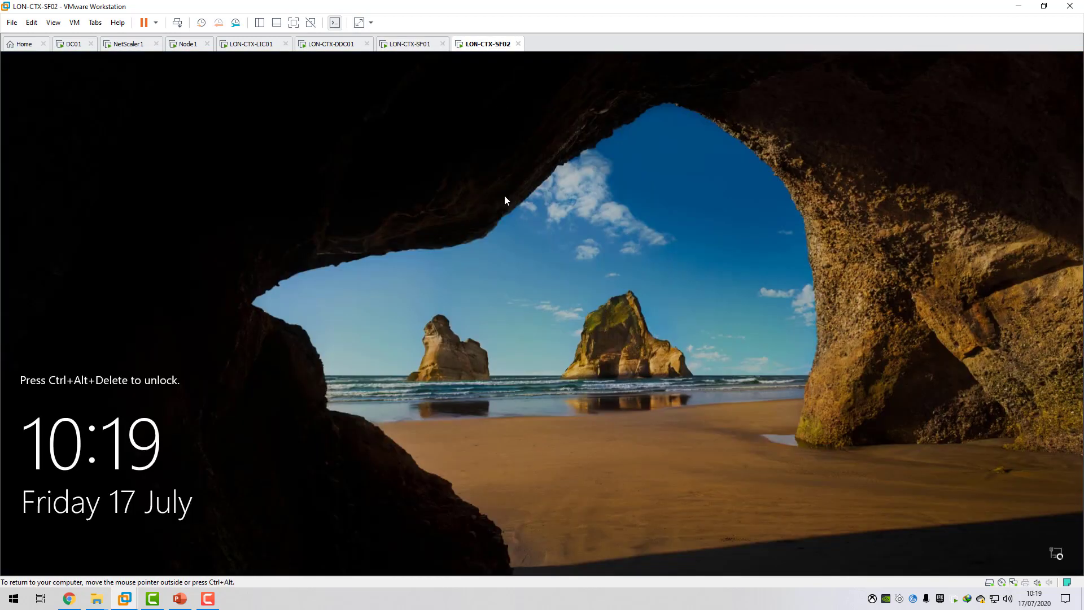
left_click(409, 44)
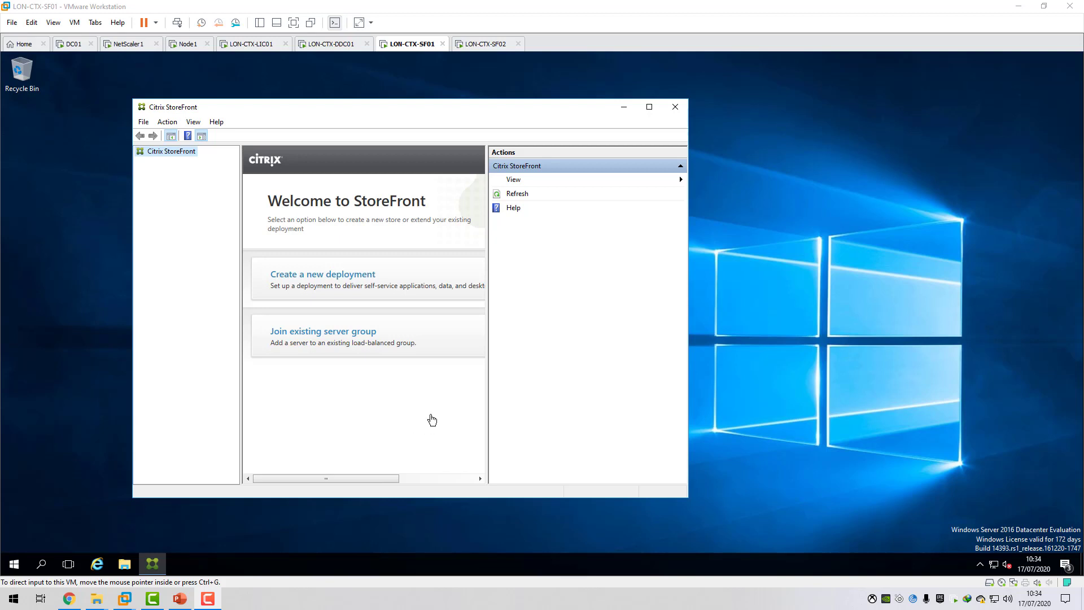
left_click(330, 119)
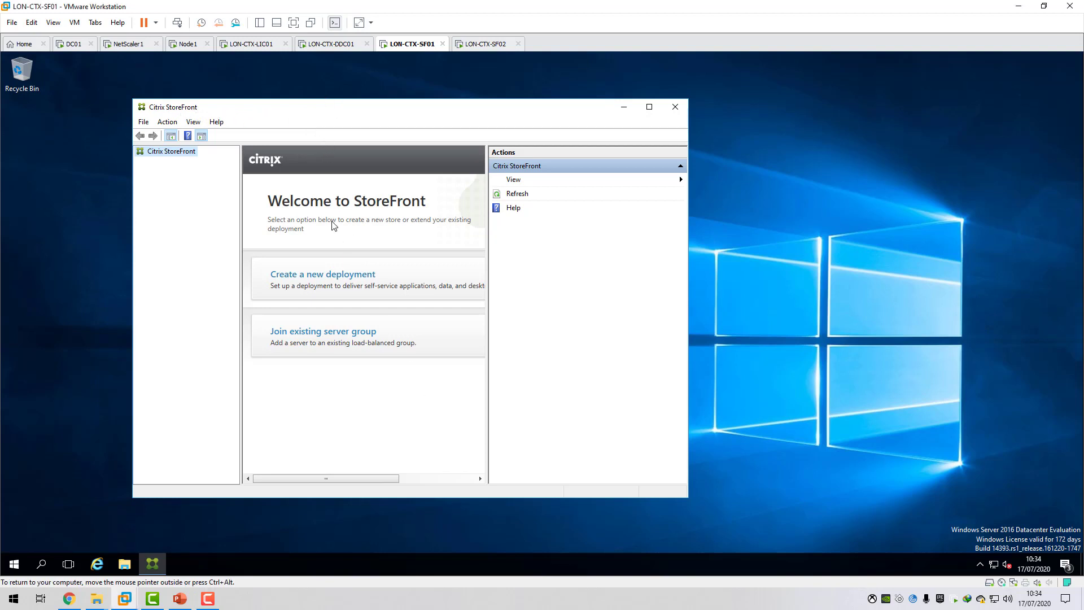
left_click_drag(353, 106, 401, 110)
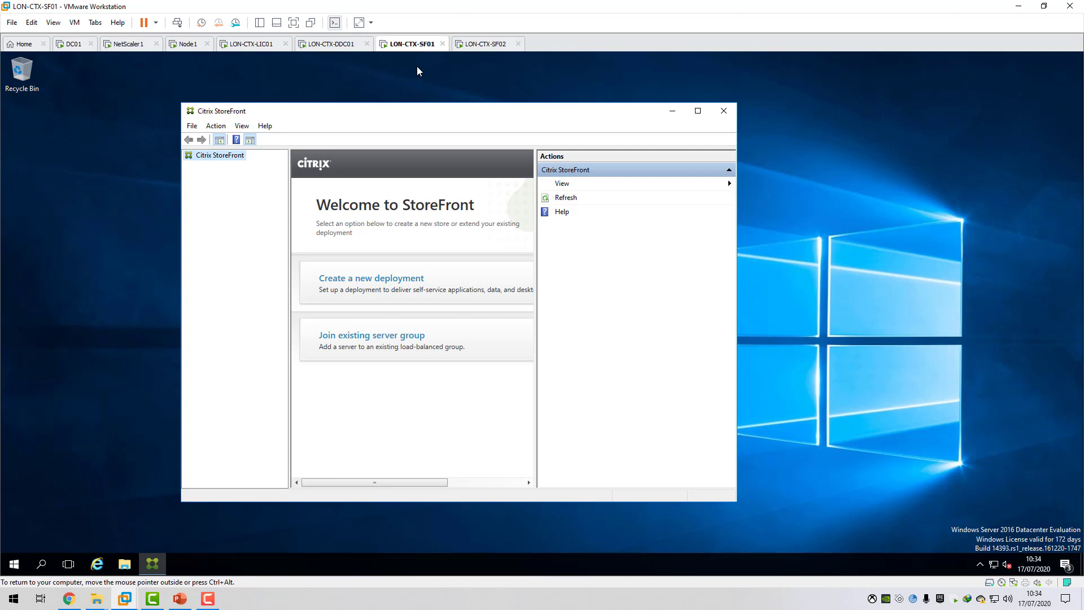
left_click(378, 286)
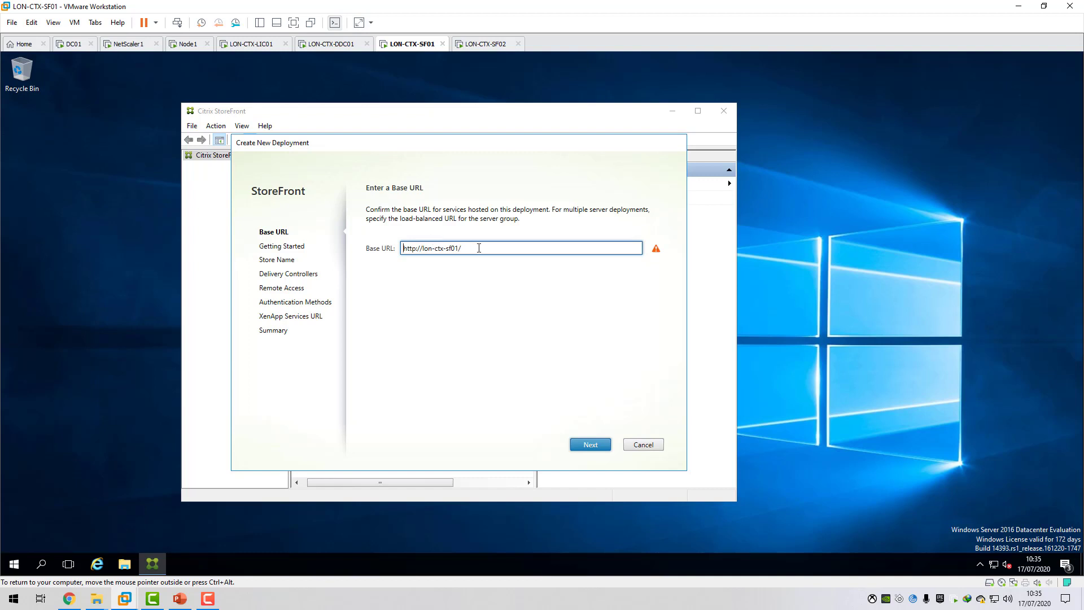
left_click_drag(478, 247, 398, 256)
key("BackSpace")
type("https://storefront.c4rm0.com")
left_click(592, 448)
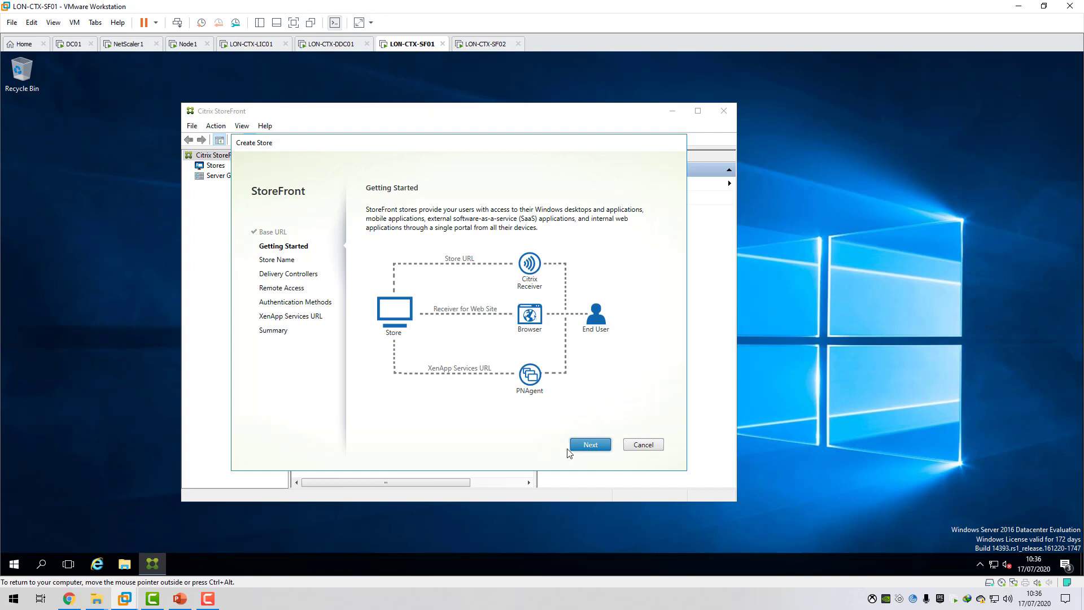
Name the store c4rm0 and set its Receiver for Web site as the IIS default.
left_click(590, 446)
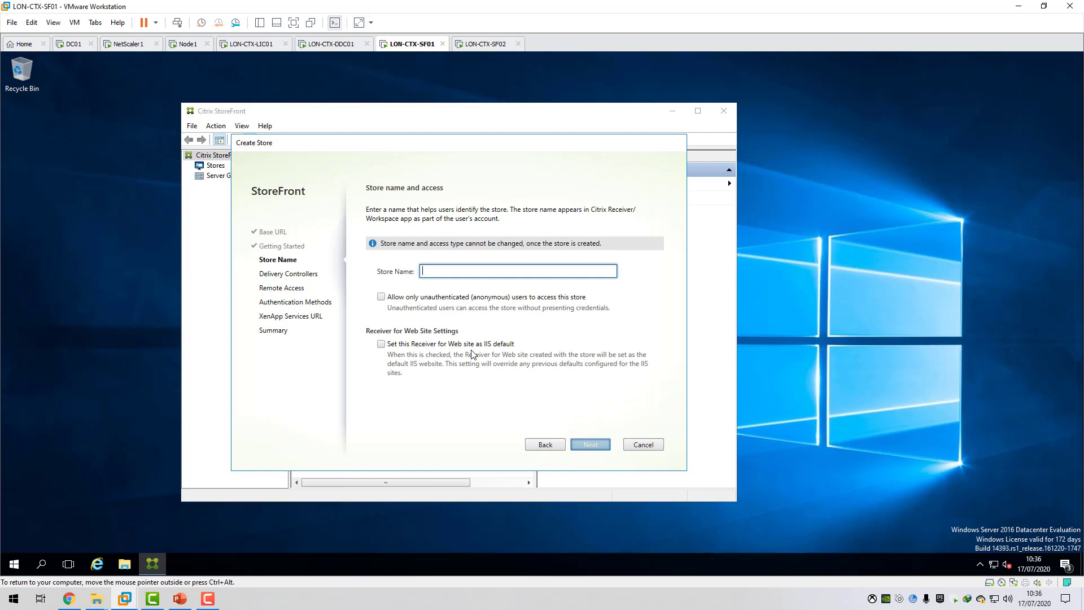
type("c4r")
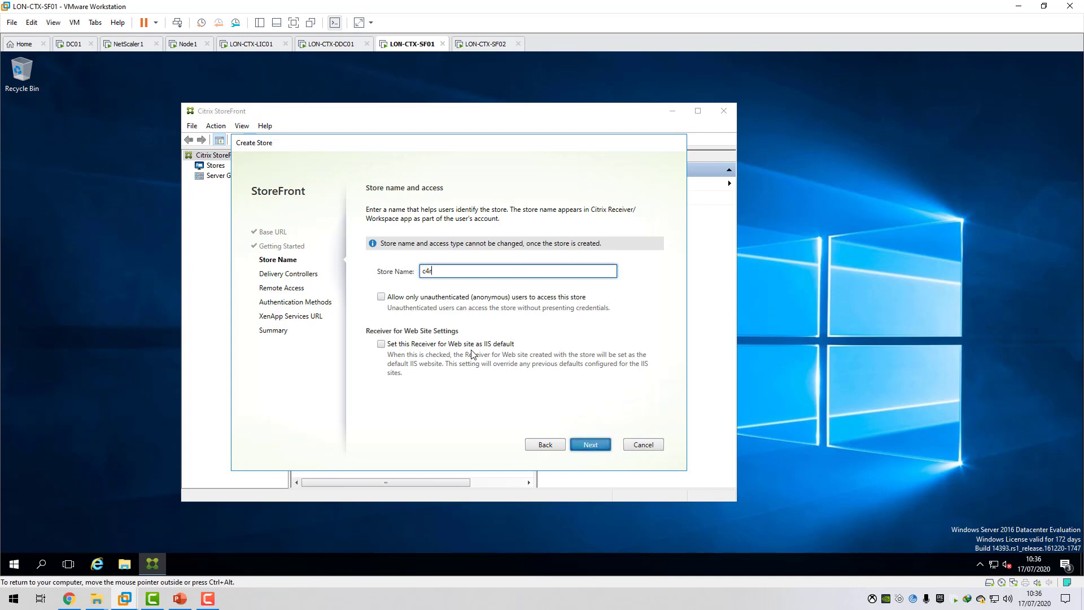
type("m0")
left_click(399, 345)
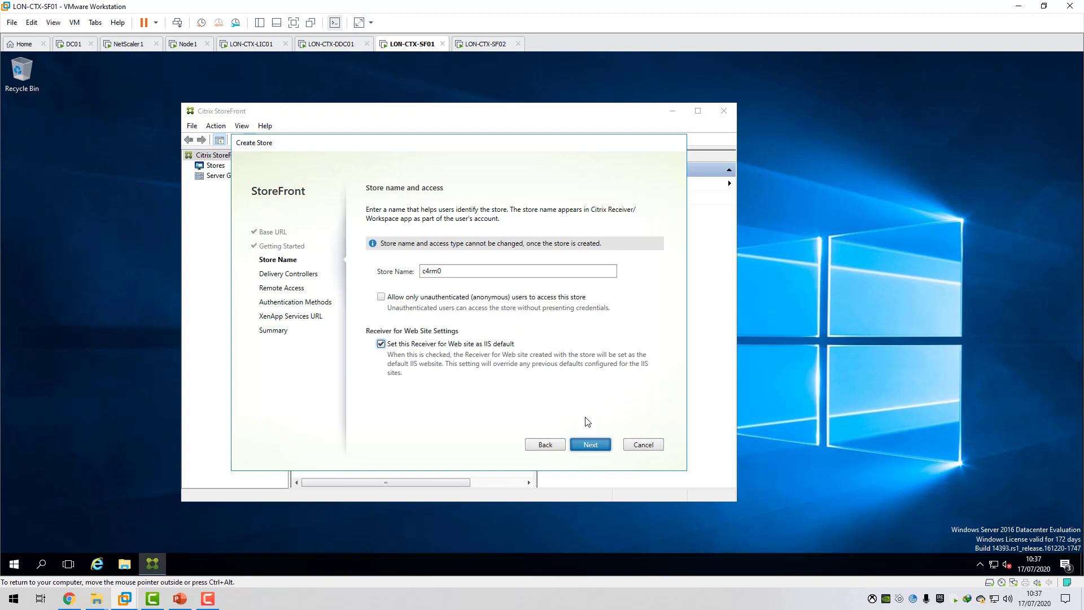
left_click(591, 445)
Start adding a delivery controller to the store with the display name c4rm0xdsite.
left_click(384, 333)
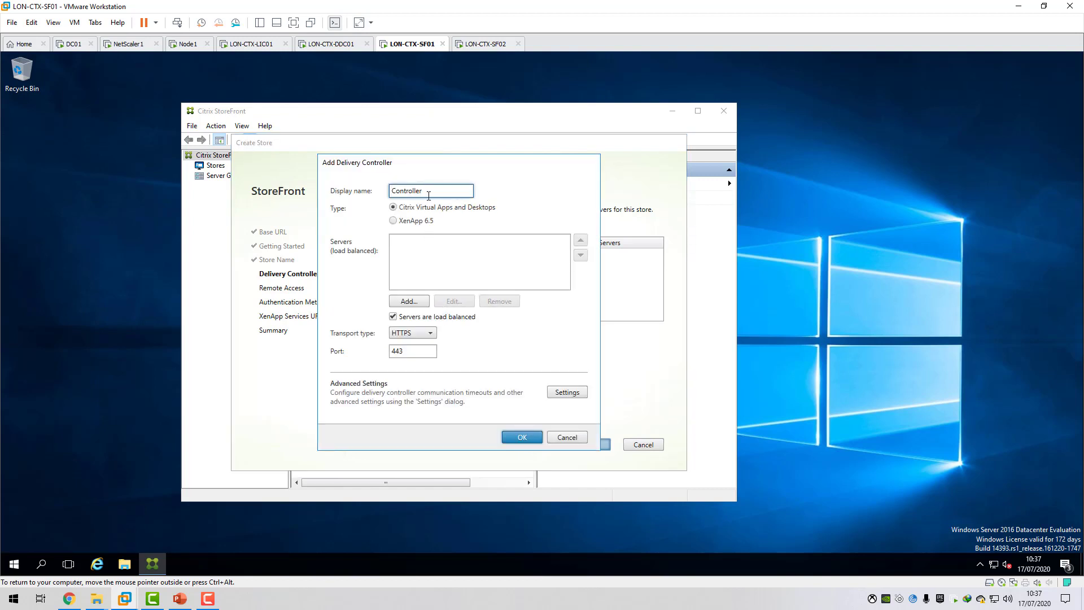
left_click_drag(426, 191, 373, 198)
key("BackSpace")
type("4rm0xdsite")
Enter citrixxmlvip.c4rm0.com as the name of a new server for the c4rm0xdsite delivery controller.
left_click(409, 302)
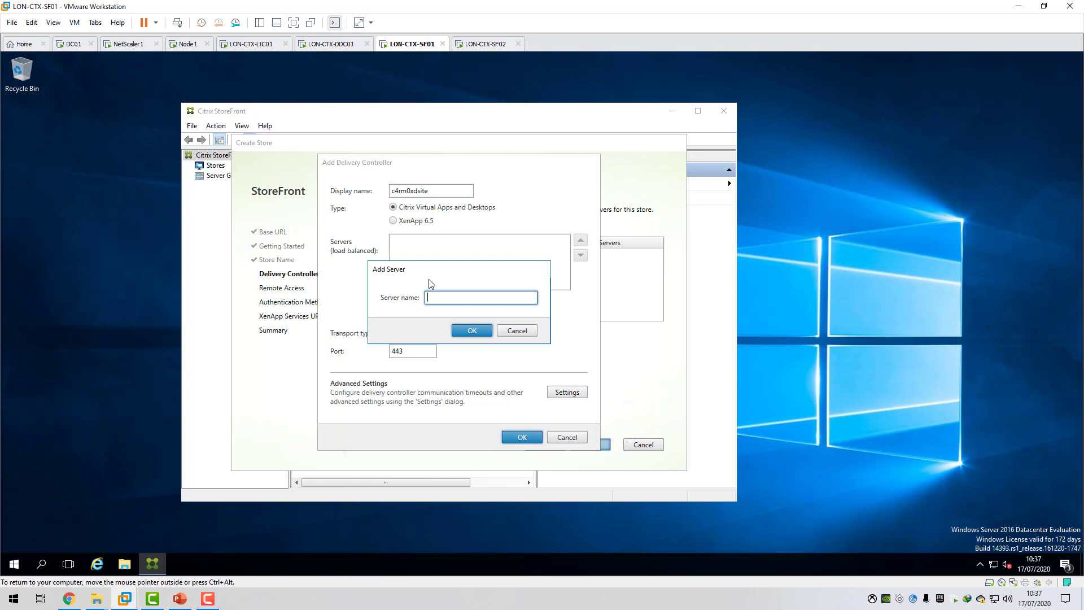
type("citrixxmlvip.c4rm0.com")
Ping citrixxmlvip.c4rm0.com from a Command Prompt run as administrator.
double_click(447, 297)
right_click(428, 299)
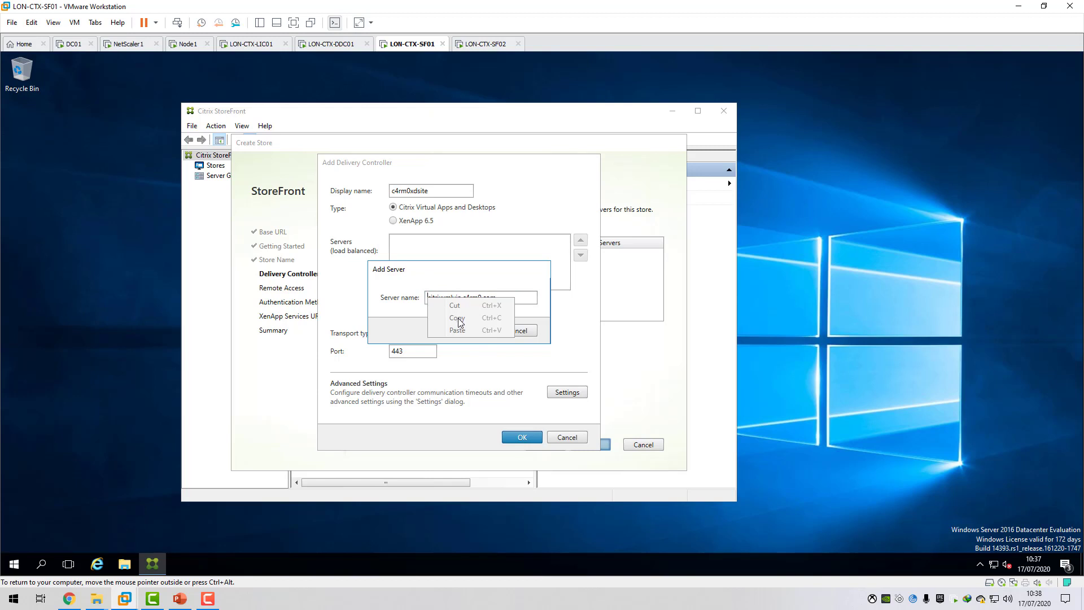
left_click(15, 563)
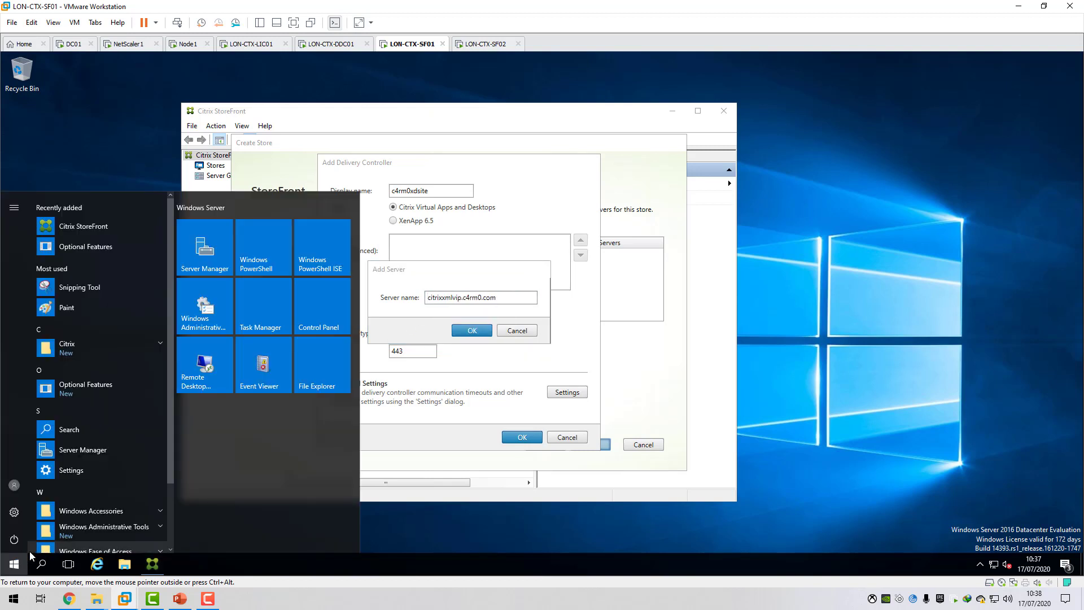
type("cmd")
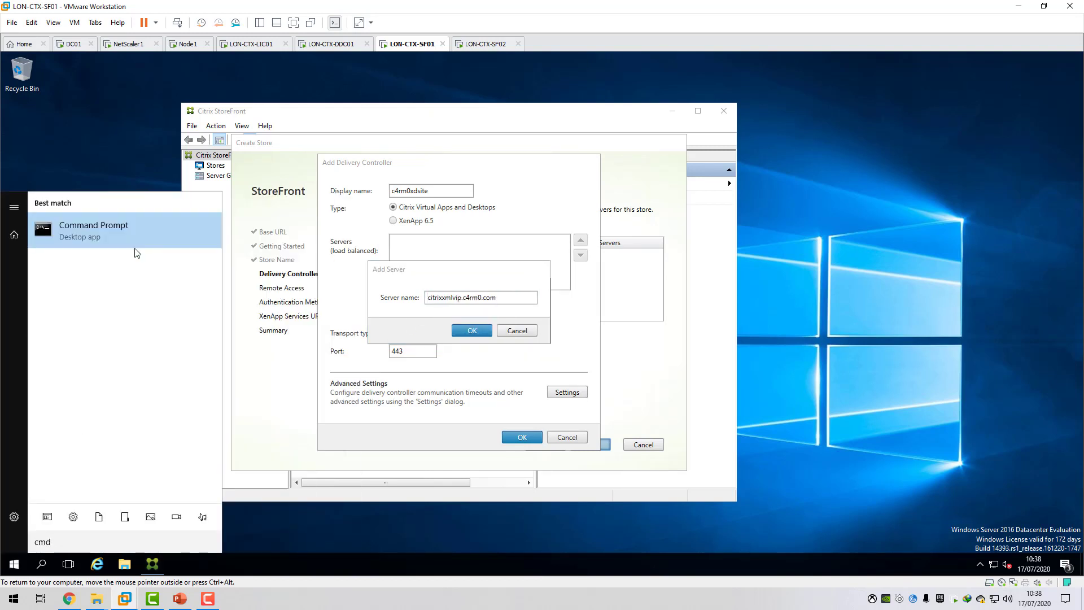
right_click(90, 226)
left_click(120, 237)
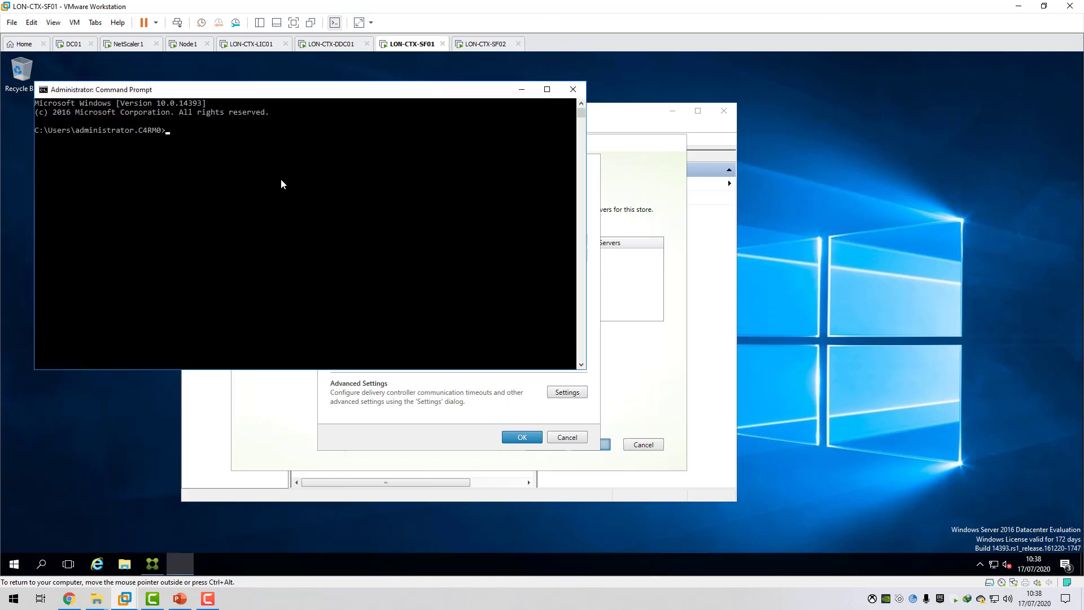
left_click_drag(236, 92, 652, 342)
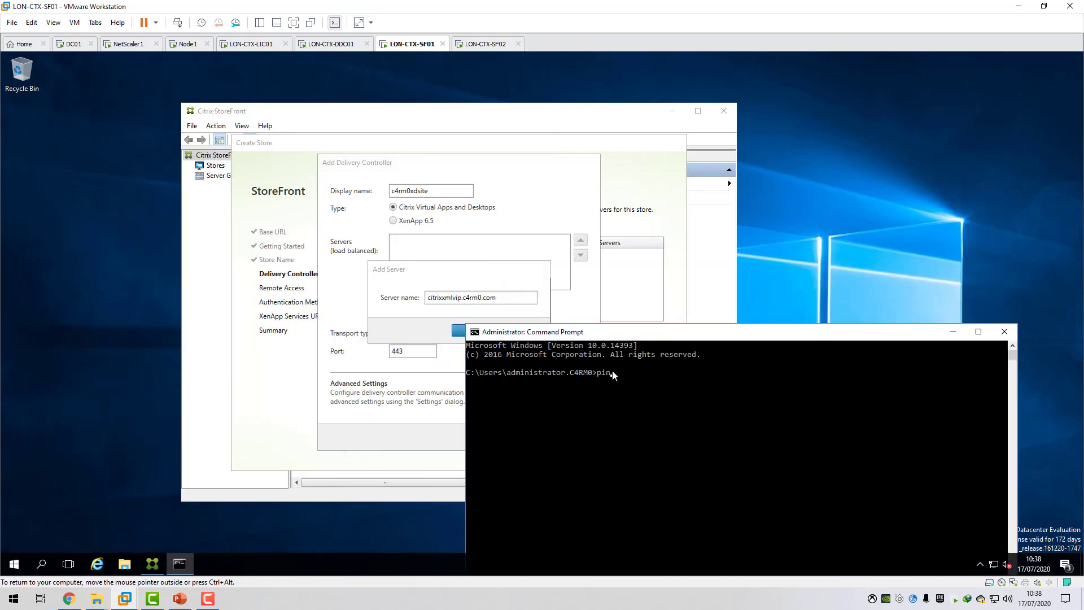
type("ping citrixxmlvip.c4rm0.com")
key("Return")
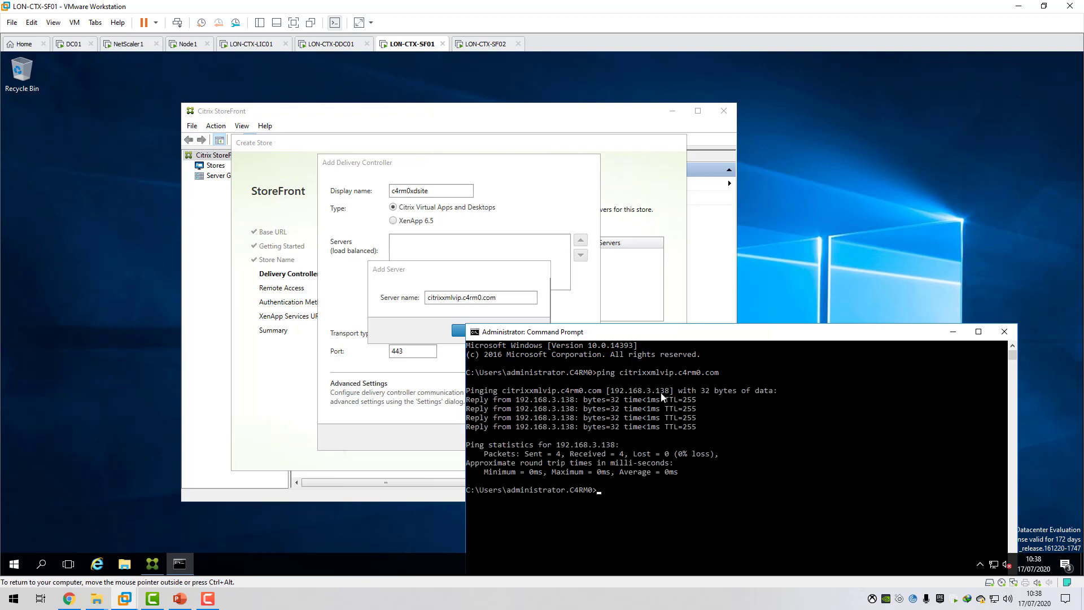
Switch to the Citrix ADC console in Chrome and check the DDCXML_VS load balancing virtual server's IP address against the ping.
left_click(69, 598)
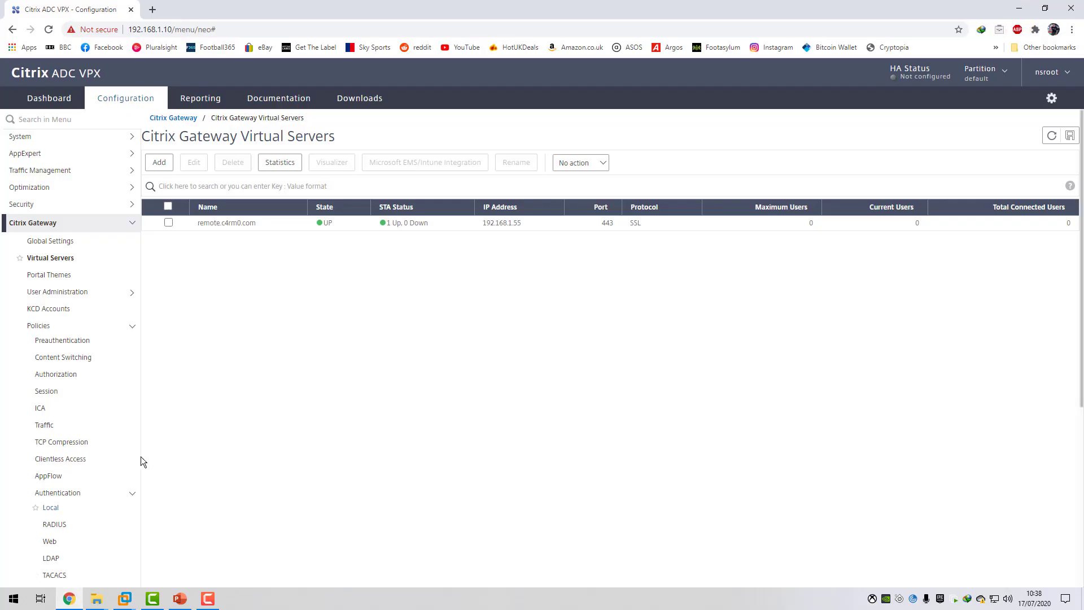
left_click(66, 170)
left_click(56, 206)
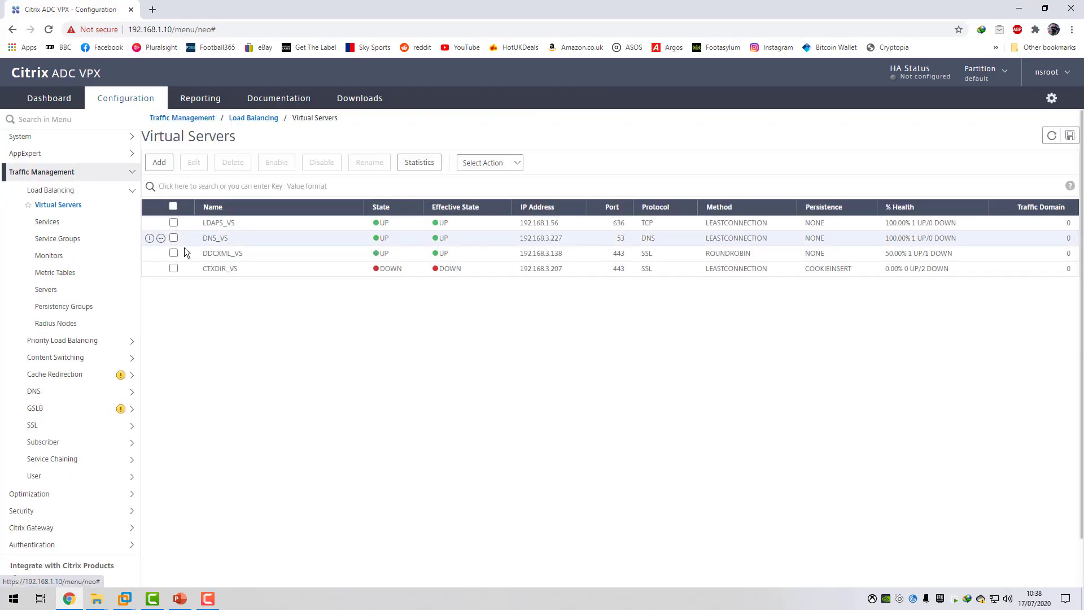
left_click(173, 257)
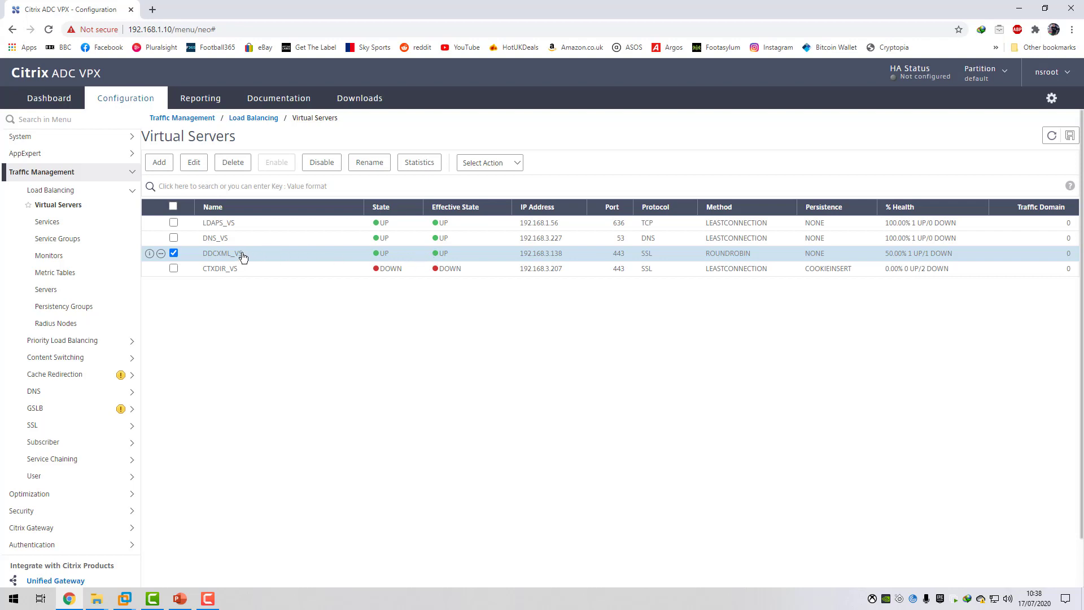
left_click(124, 598)
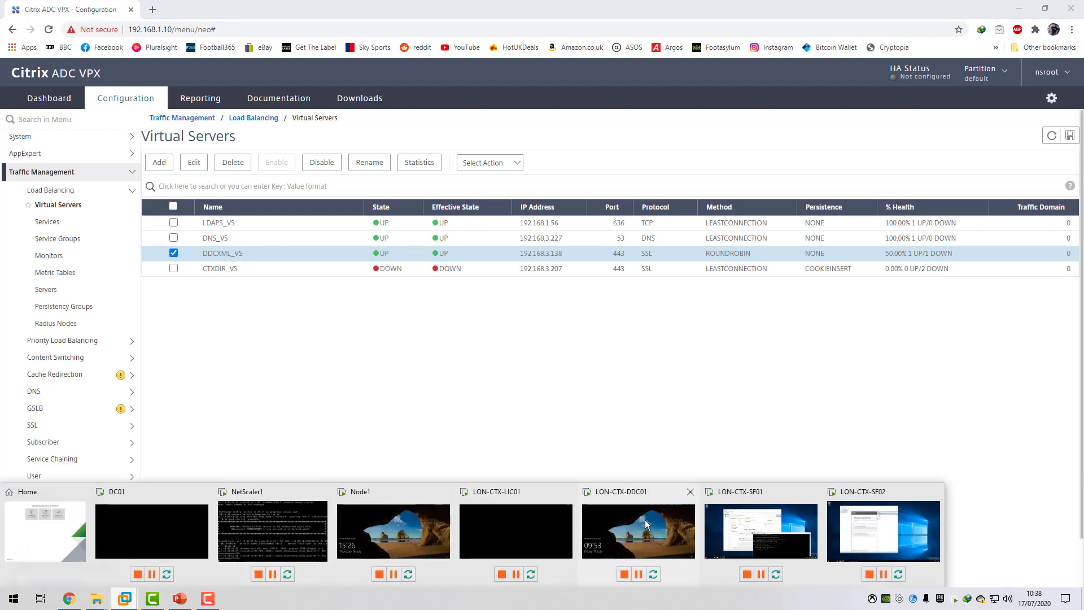
Switch back to the LON-CTX-SF01 virtual machine and confirm the citrixxmlvip.c4rm0.com server and the c4rm0xdsite delivery controller.
left_click(741, 521)
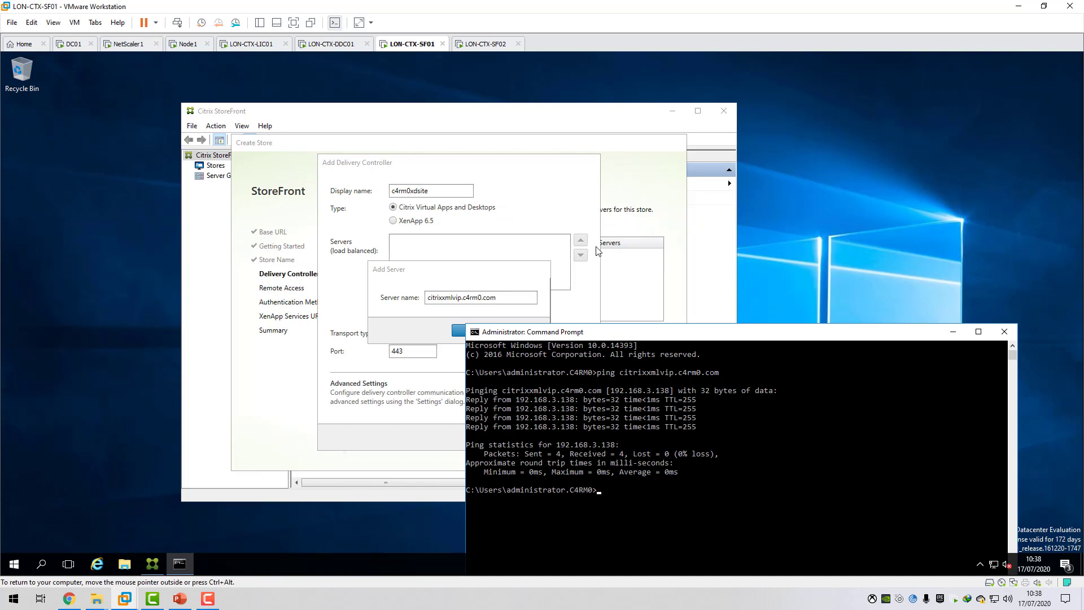
left_click(509, 295)
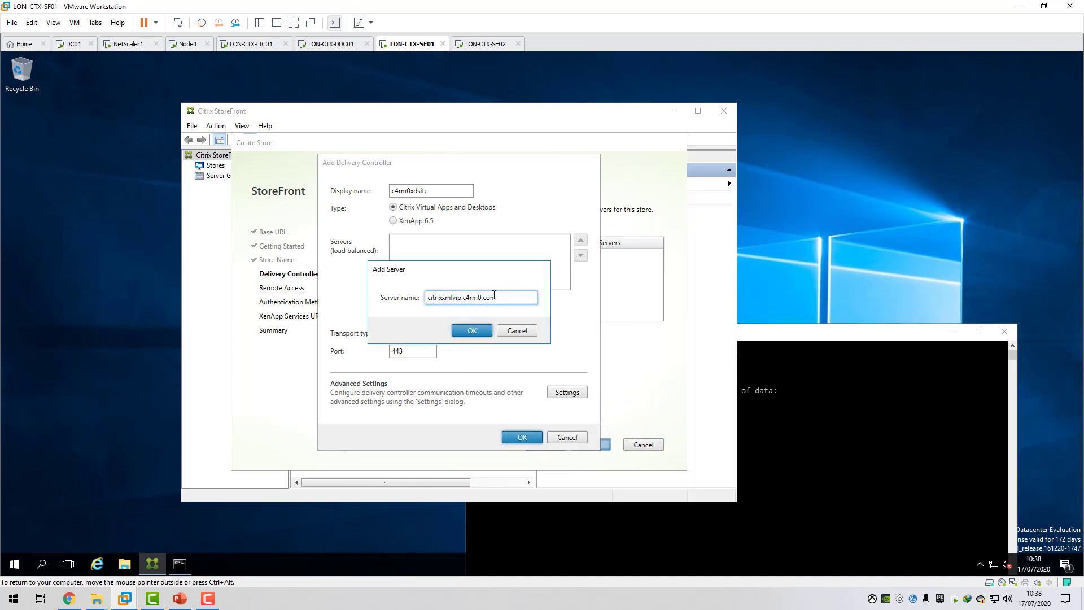
left_click(473, 331)
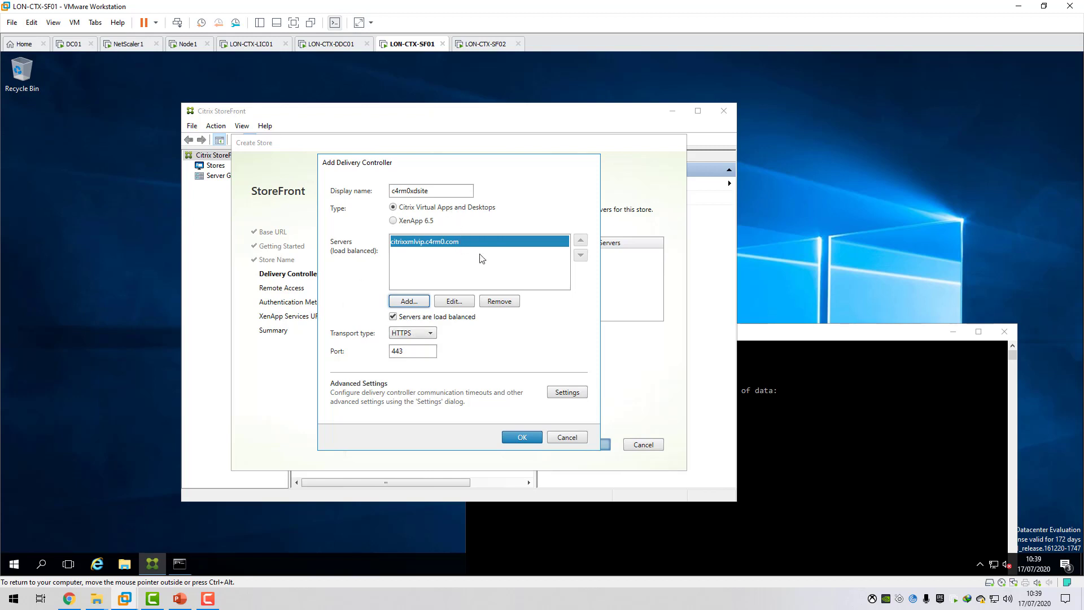
left_click(522, 437)
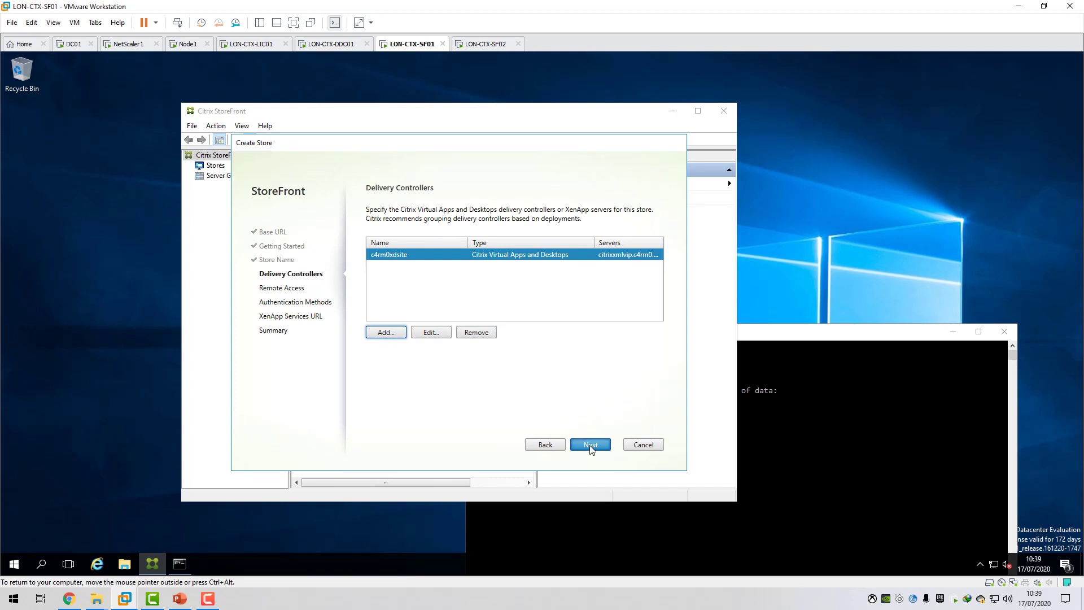
Accept the delivery controllers, leave remote access disabled, and keep User name and password as the store's only authentication method.
left_click(591, 445)
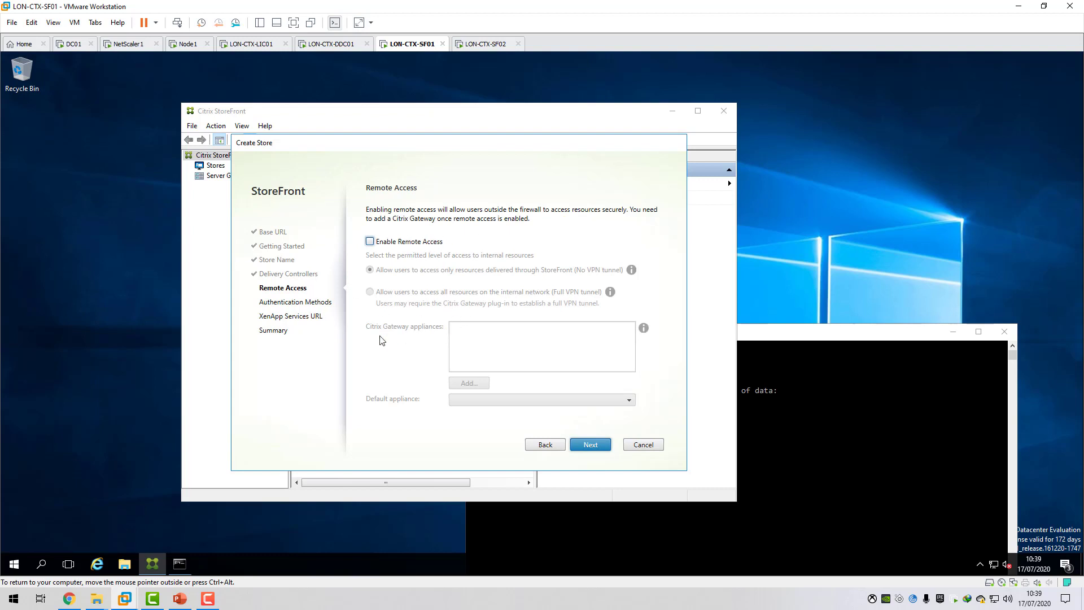
left_click(594, 446)
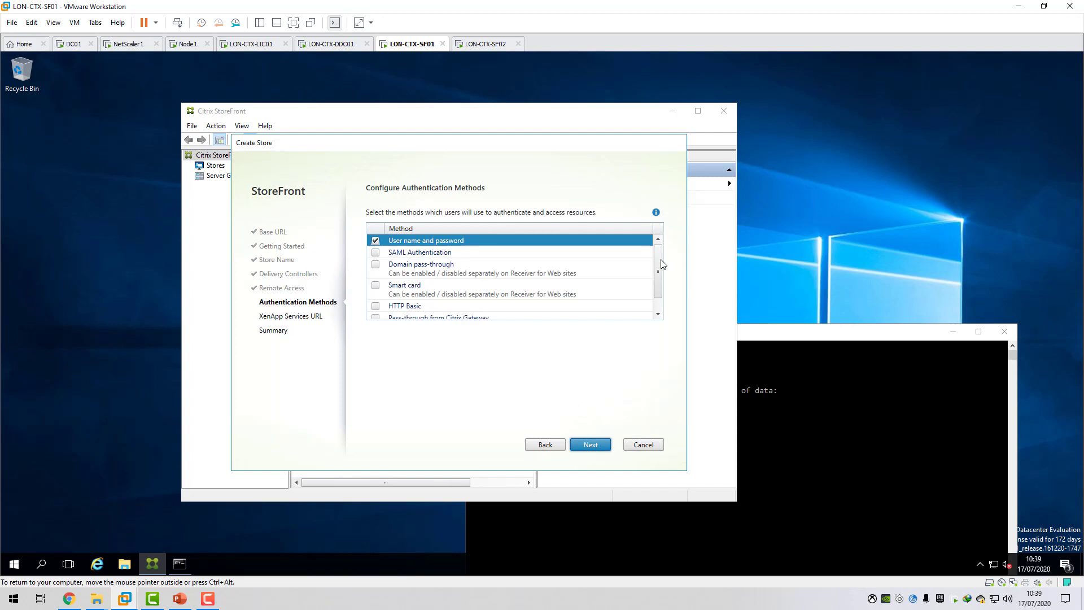
scroll(662, 264, "down", 1)
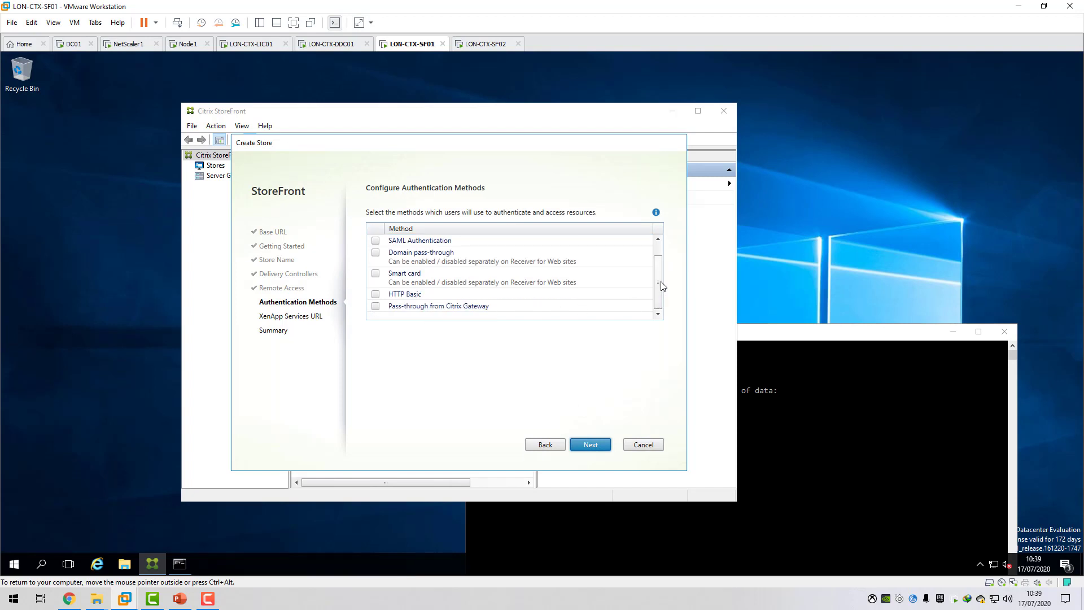
scroll(663, 285, "up", 1)
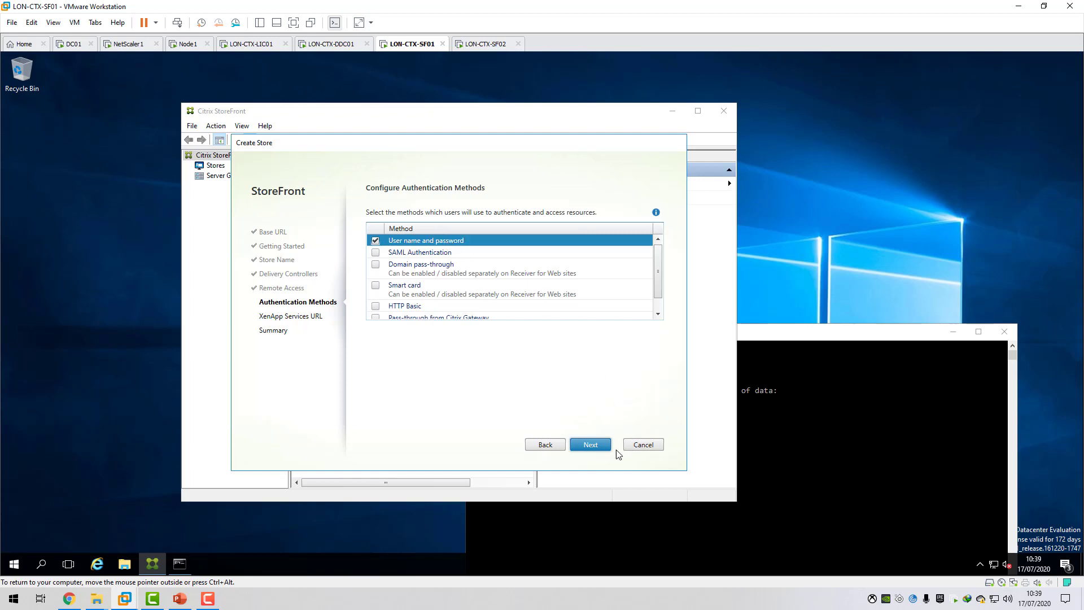
left_click(593, 444)
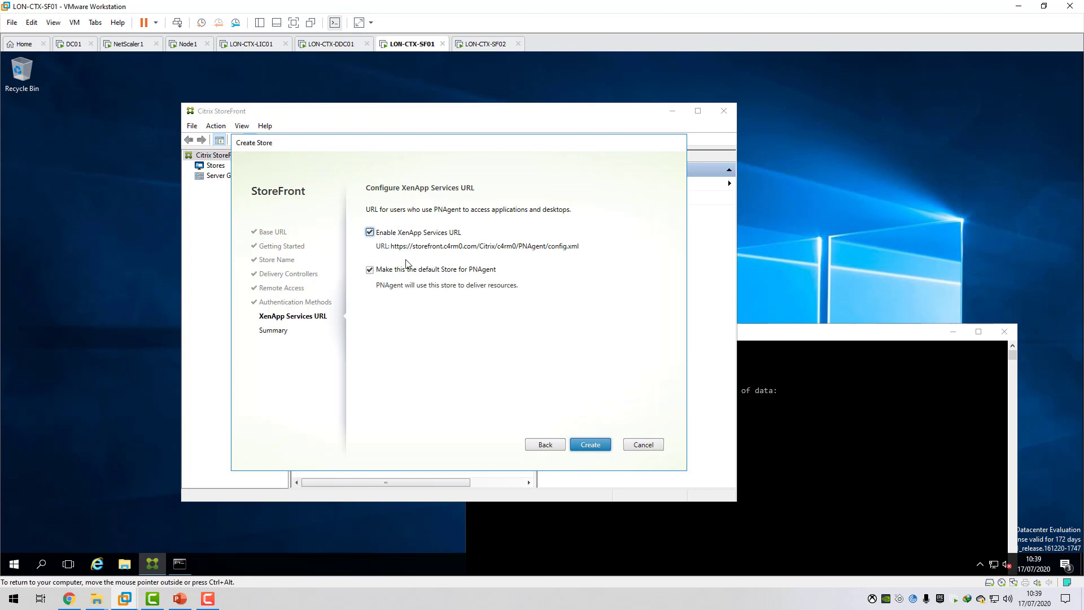
Disable the XenApp Services URL and create the store.
left_click(370, 233)
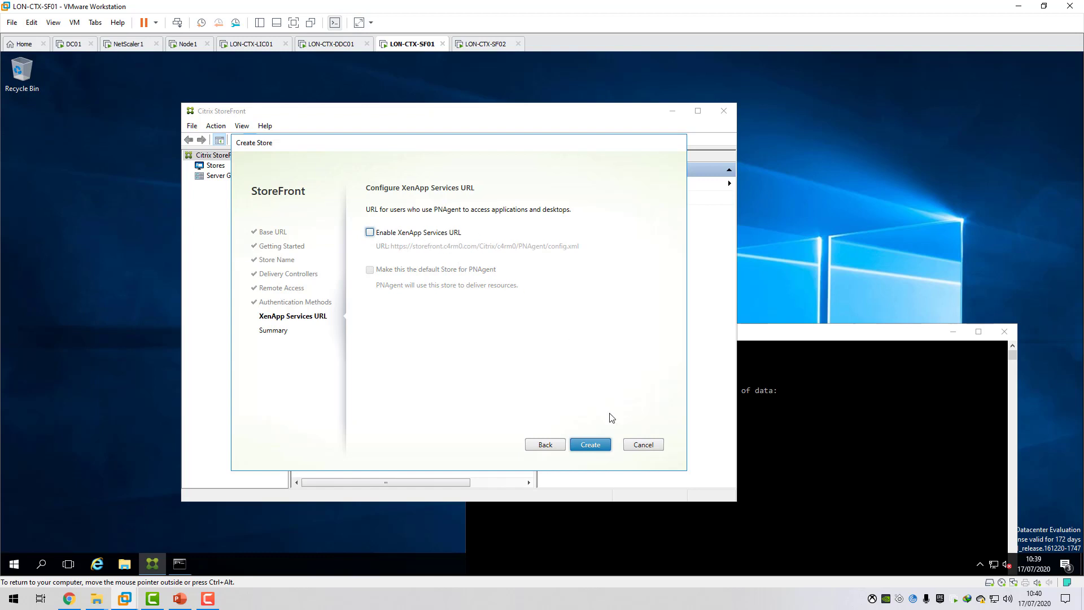
left_click(598, 446)
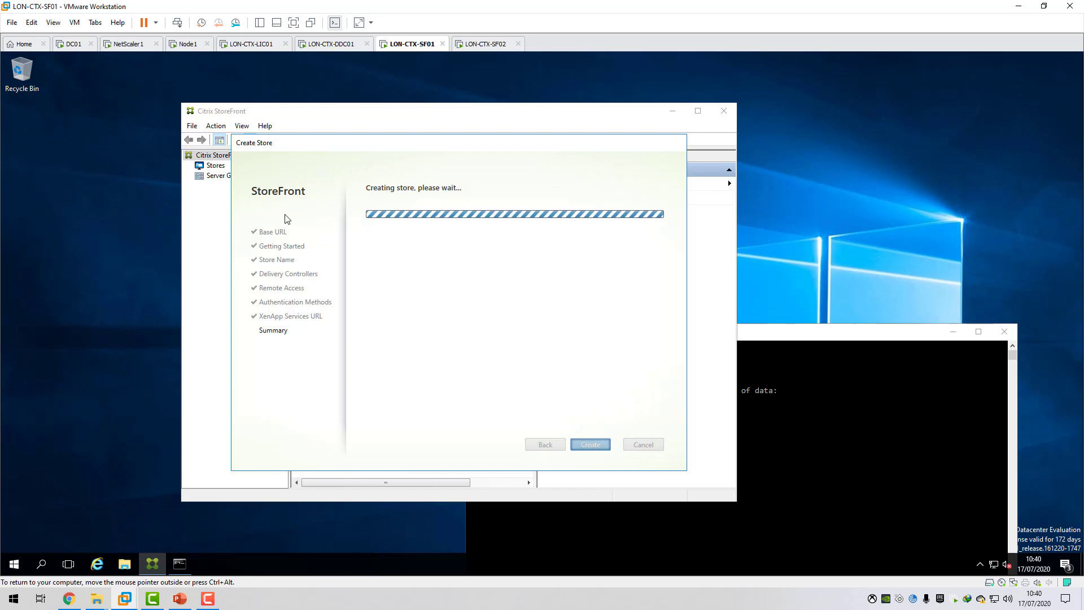
Switch to the DC01 virtual machine and unlock it with the administrator account password.
left_click(73, 44)
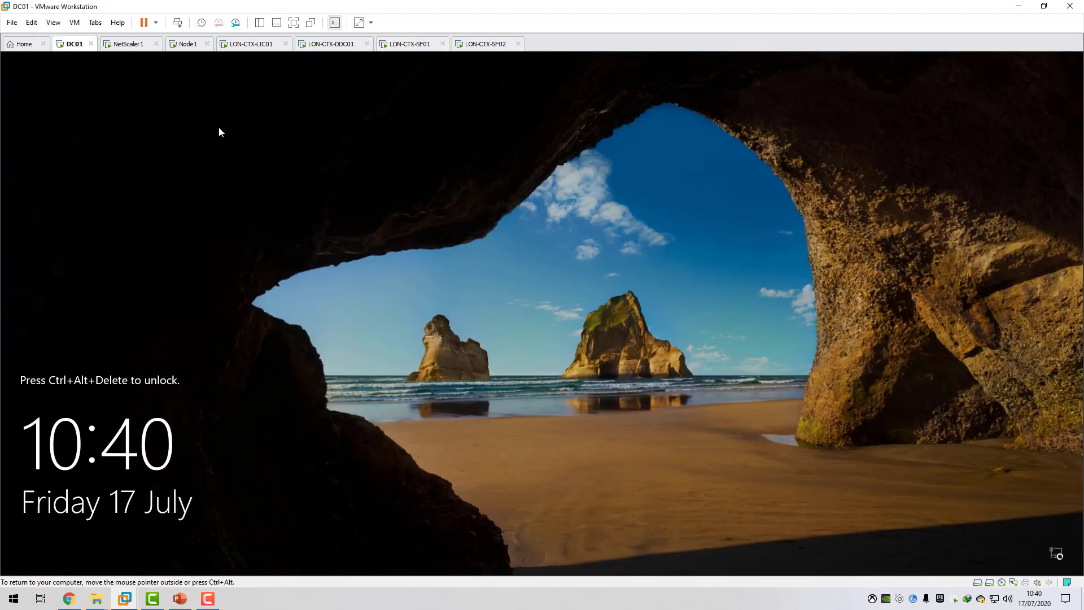
left_click(32, 22)
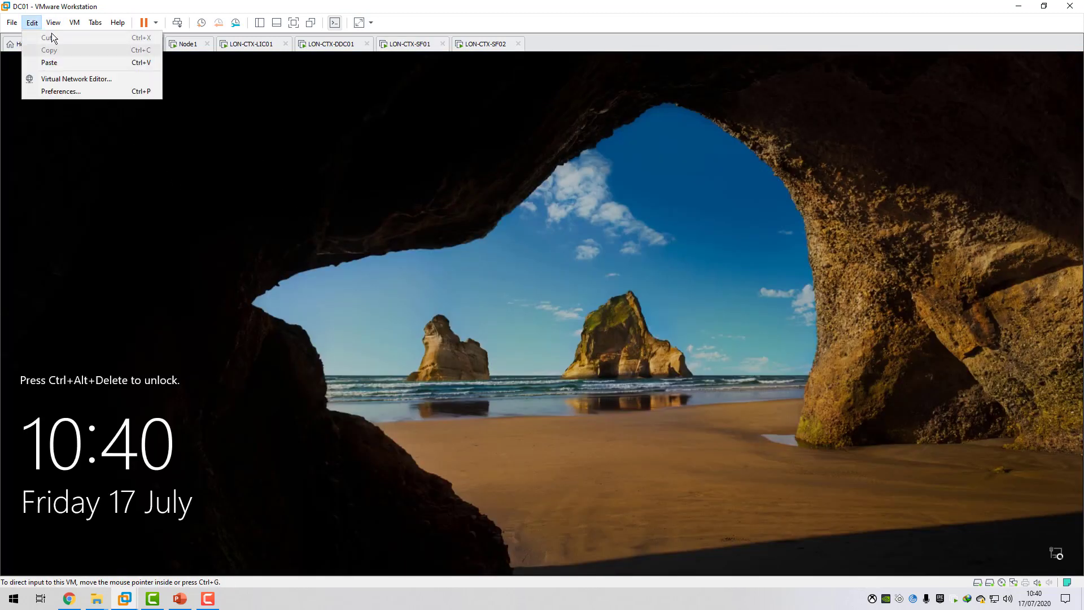
mouse_move(51, 26)
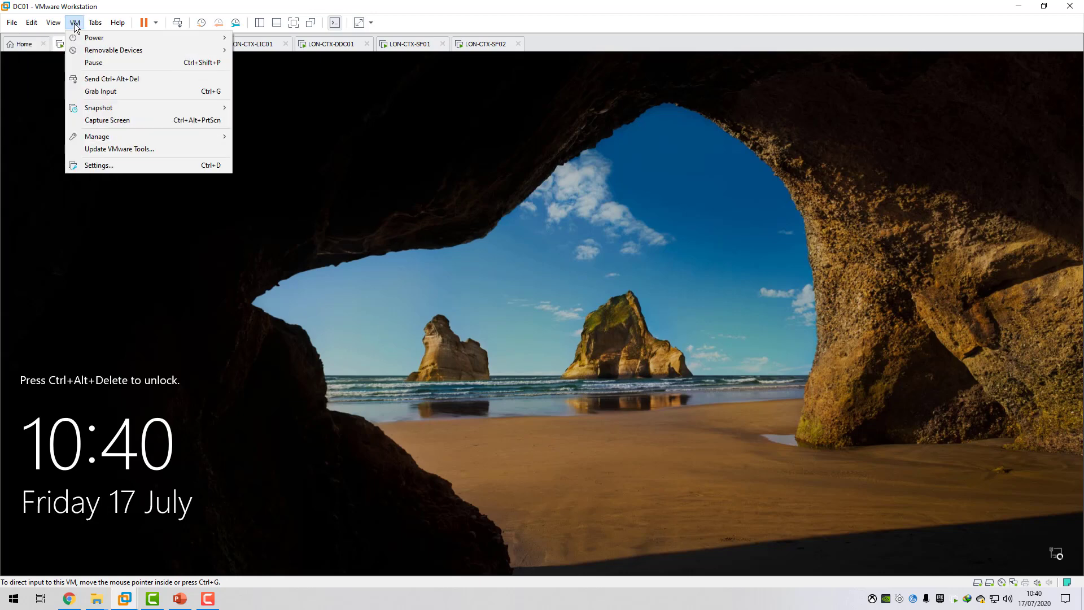
left_click(103, 79)
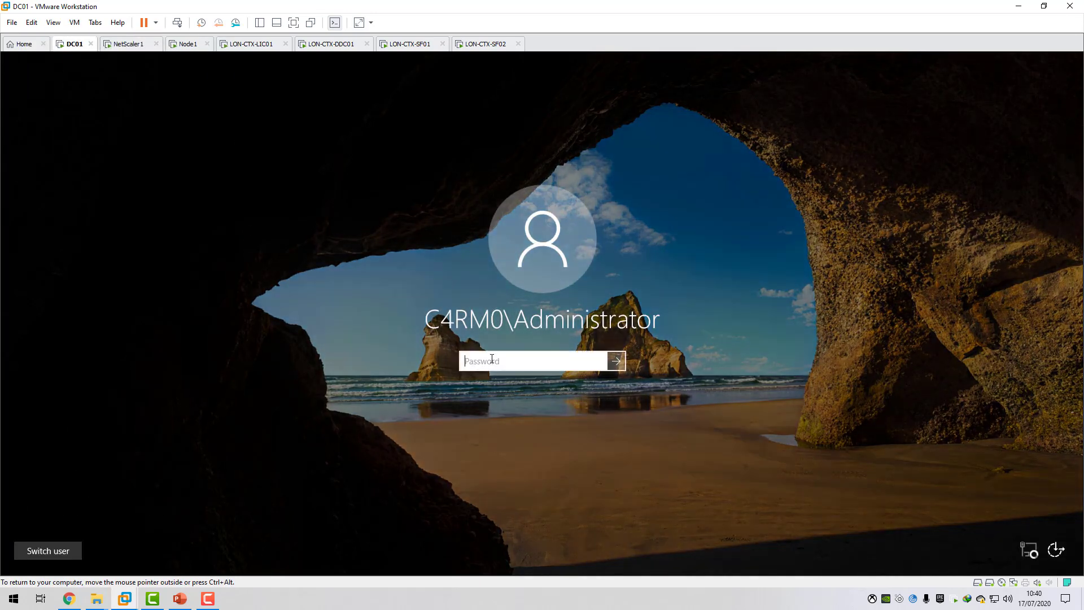
type("P")
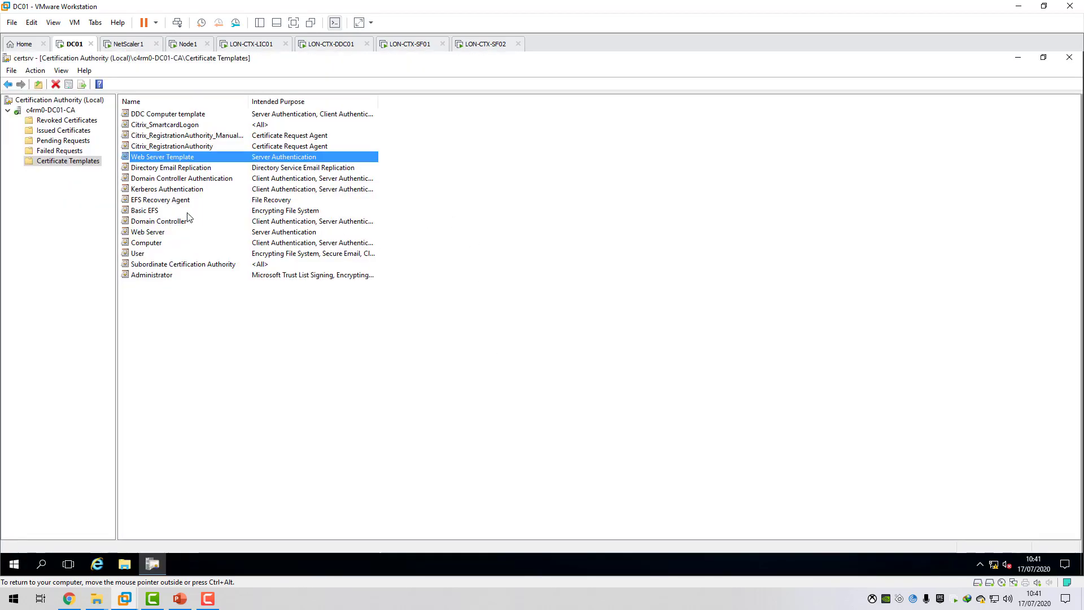
Open the Certificate Templates Console for the c4rm0-DC01-CA certification authority.
right_click(70, 164)
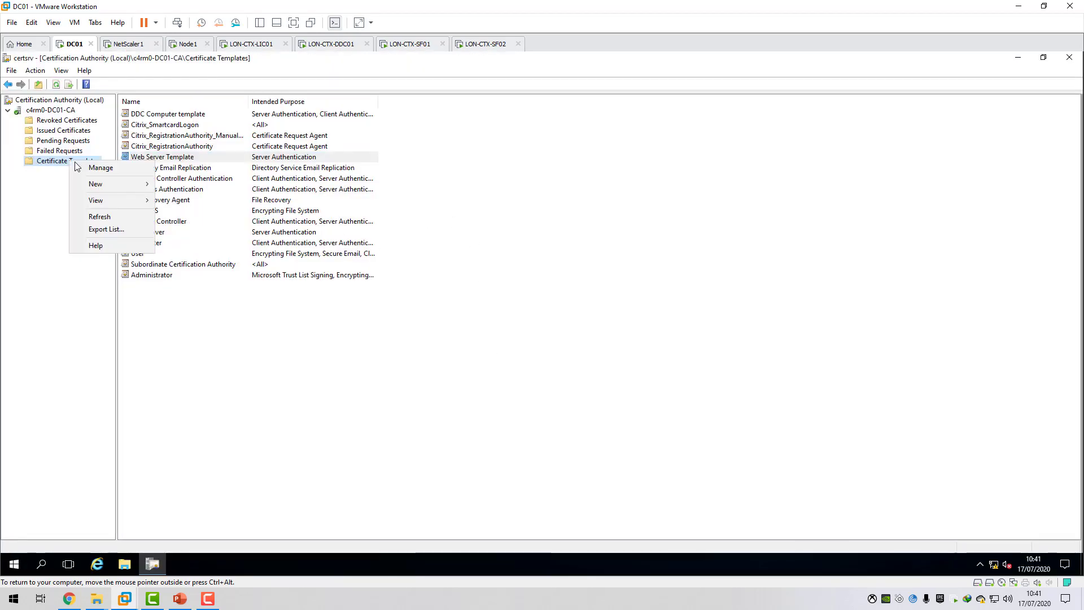
left_click(34, 111)
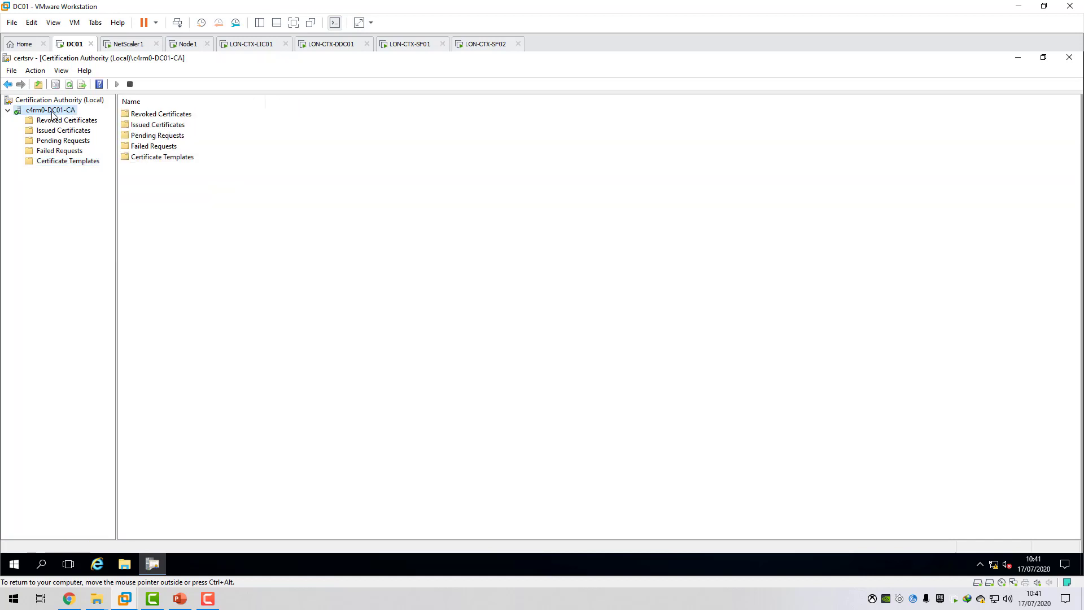
left_click(60, 161)
right_click(60, 162)
left_click(71, 170)
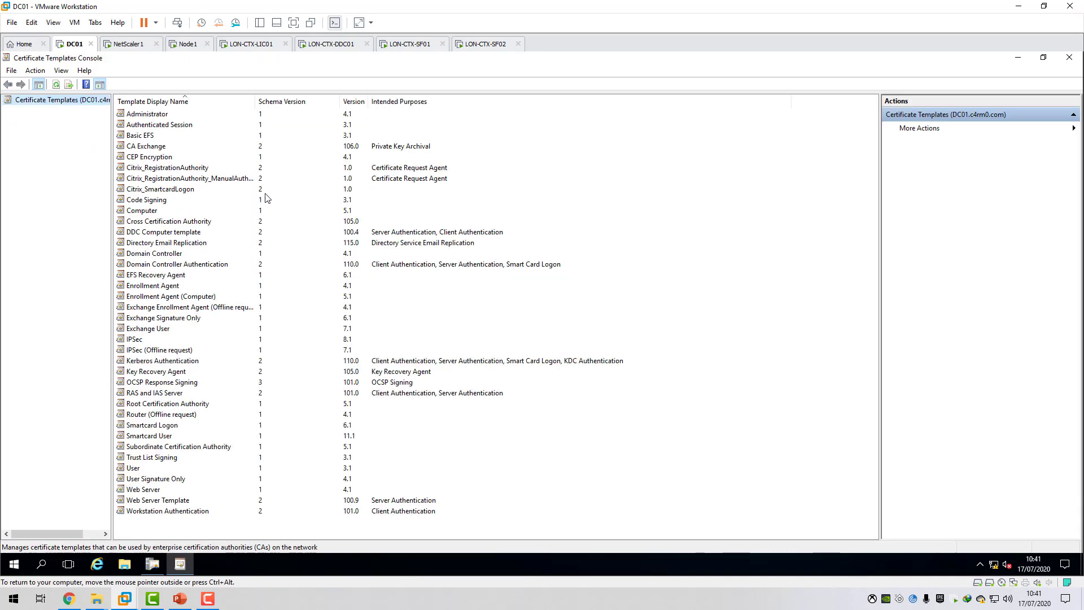
Open the Web Server Template's properties and check the security permissions granted to LON-CTX-SF01$.
left_click(163, 504)
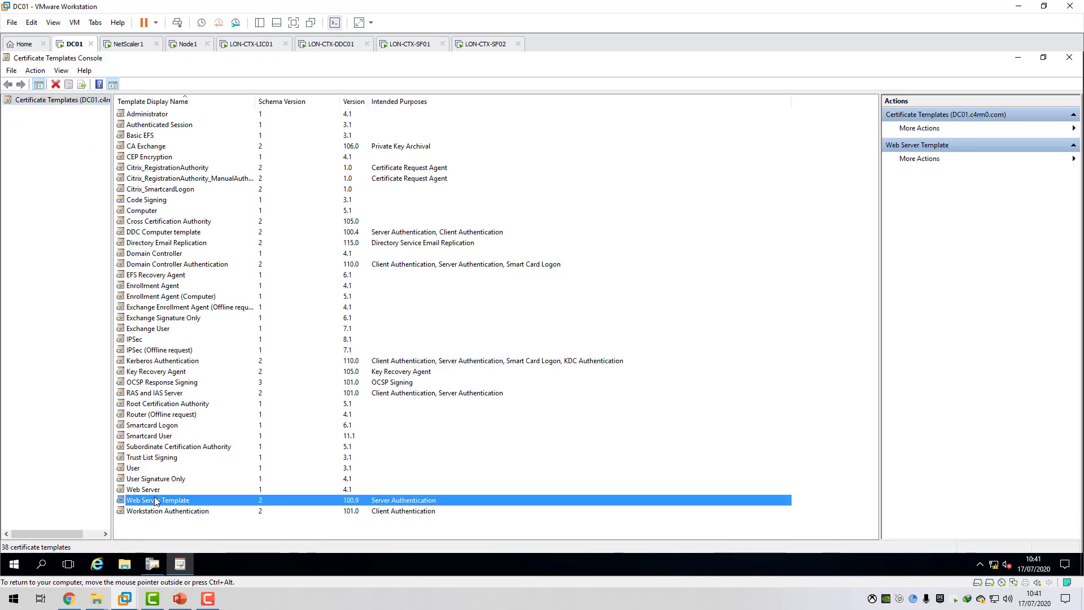
left_click(141, 492)
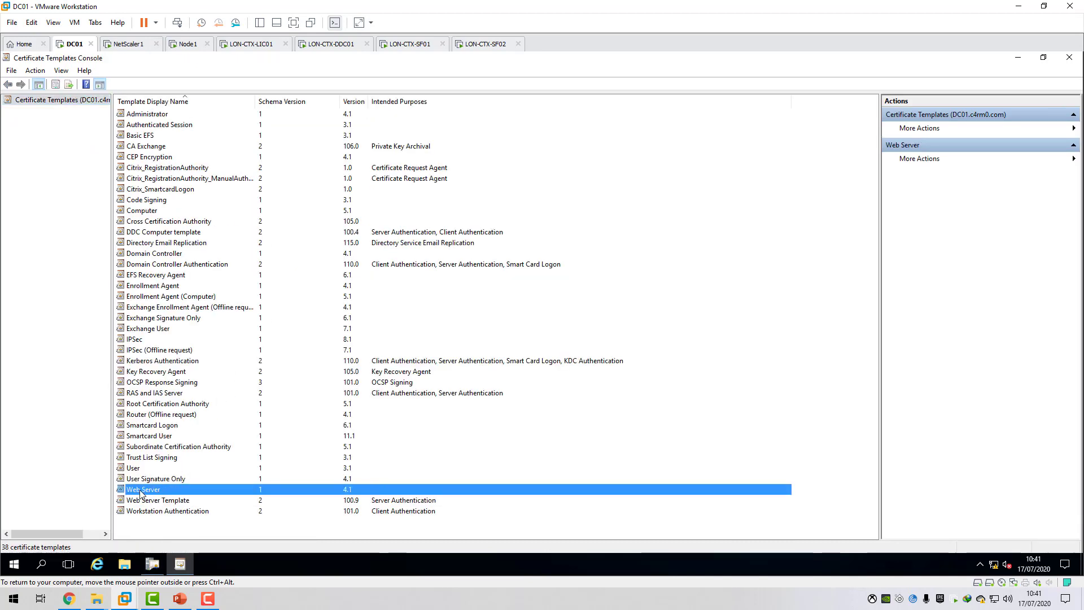
double_click(163, 502)
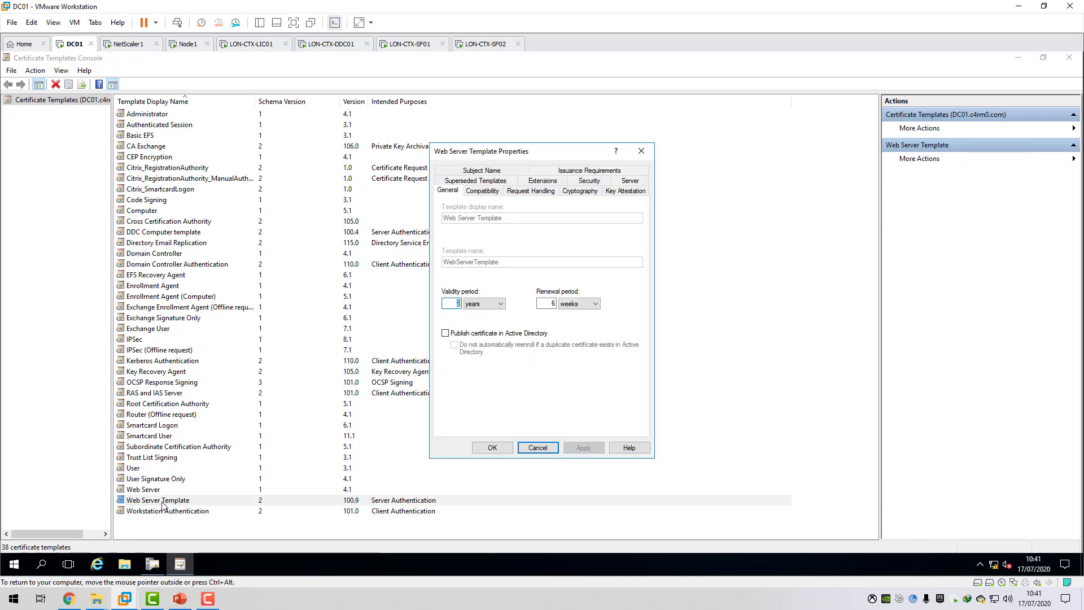
left_click_drag(530, 149, 545, 142)
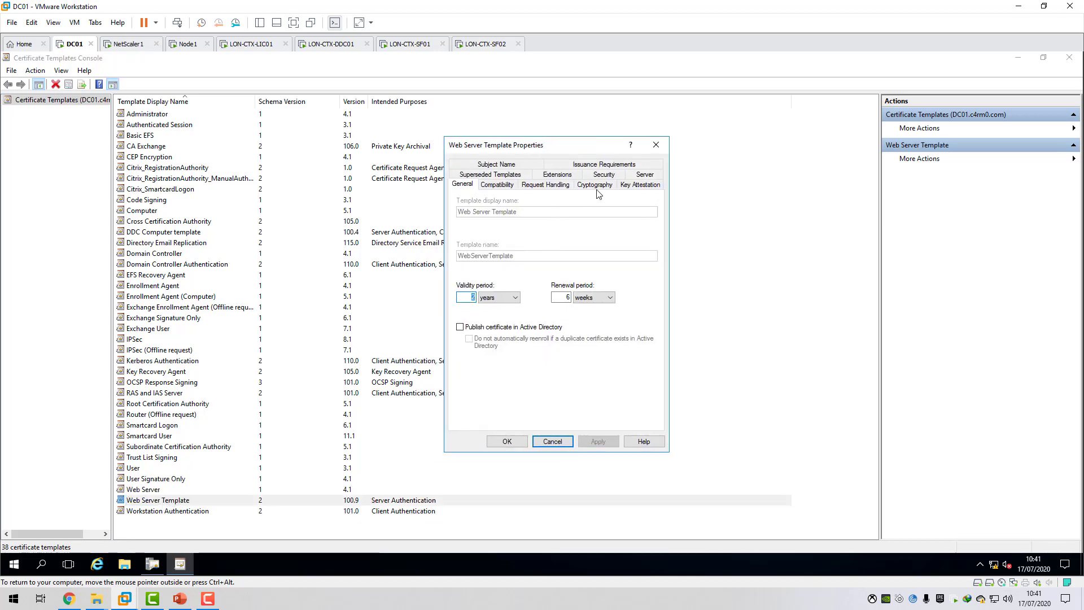
left_click(609, 177)
left_click(498, 220)
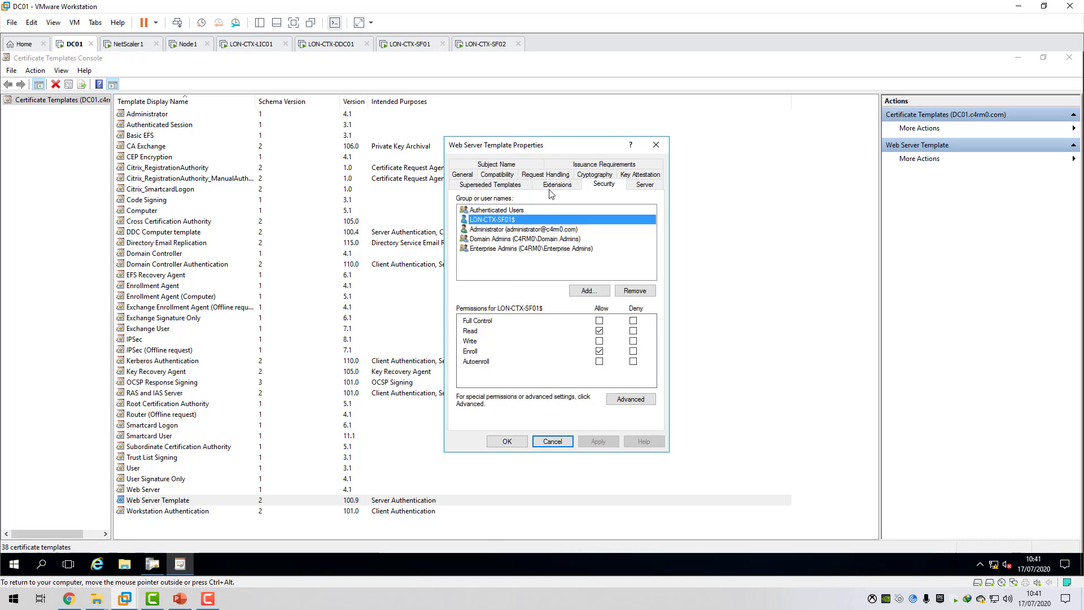
Review the Web Server Template's general, compatibility, request handling, cryptography and subject name settings.
left_click(465, 175)
left_click(506, 188)
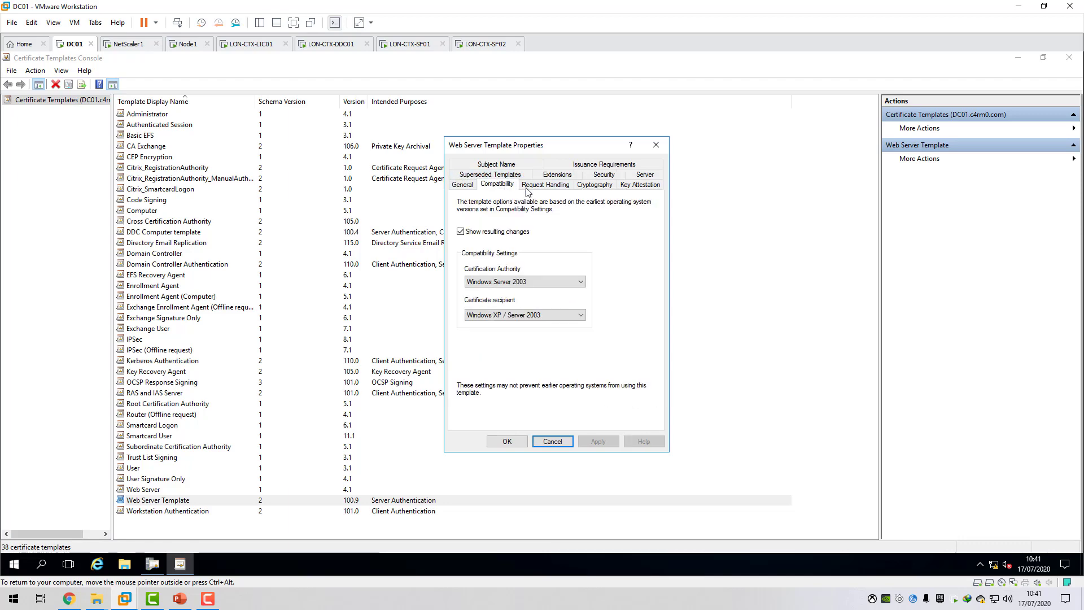
left_click(545, 186)
left_click(587, 191)
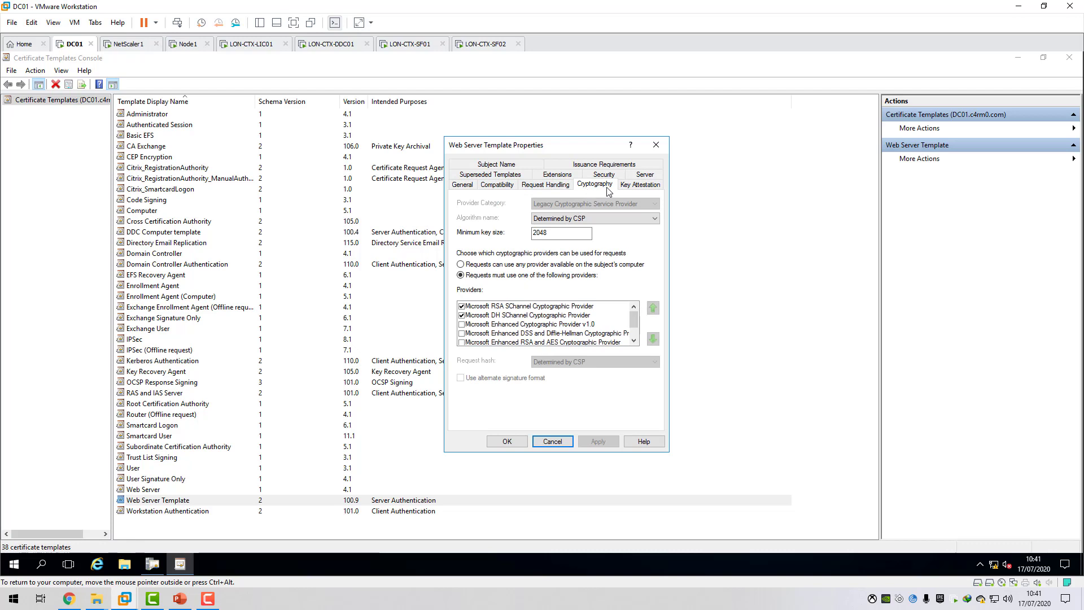
left_click(516, 166)
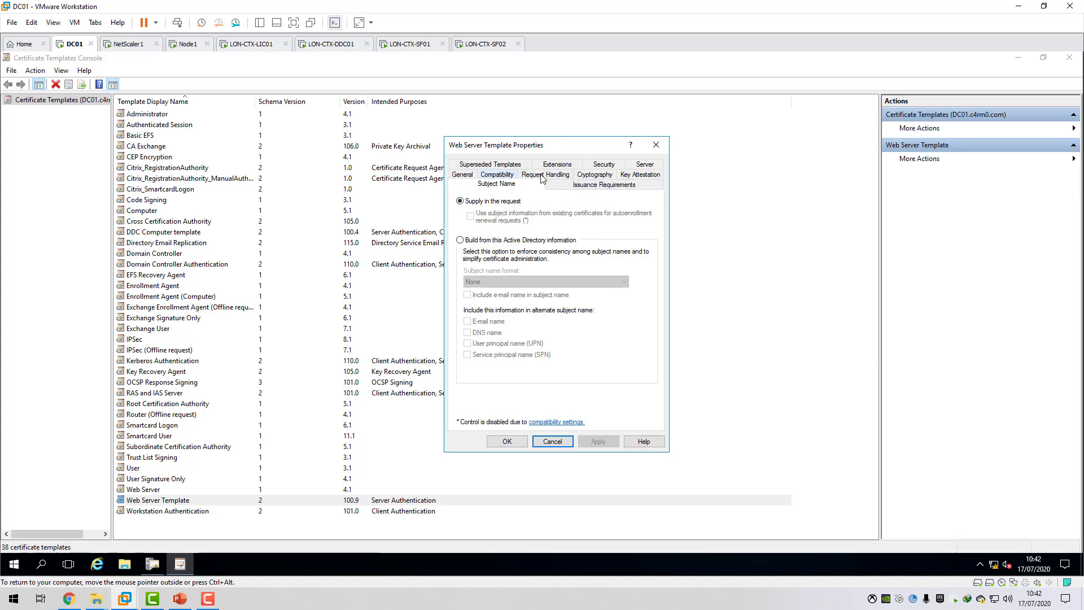
Examine the template's key attestation, issuance requirements and request handling settings, then close its properties unchanged and exit the Certificate Templates Console.
left_click(591, 176)
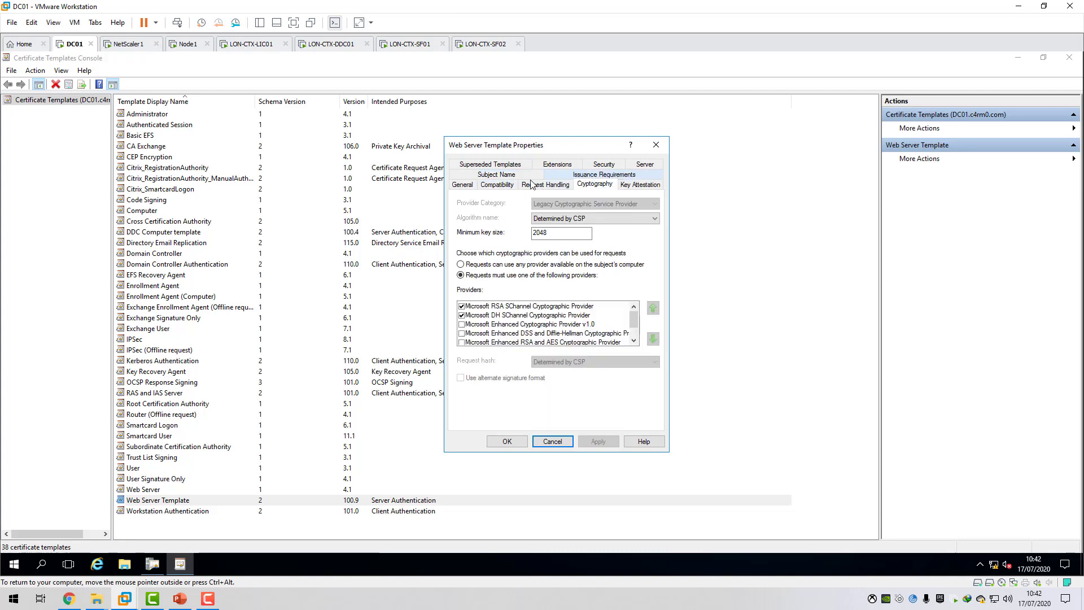
left_click(506, 176)
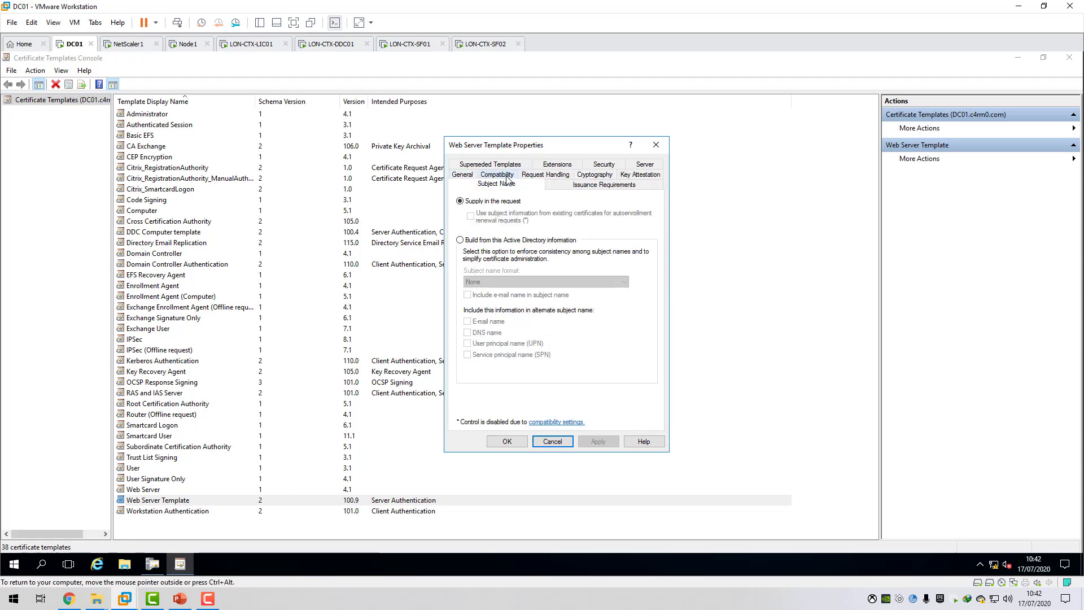
left_click(470, 177)
left_click(595, 186)
left_click(640, 186)
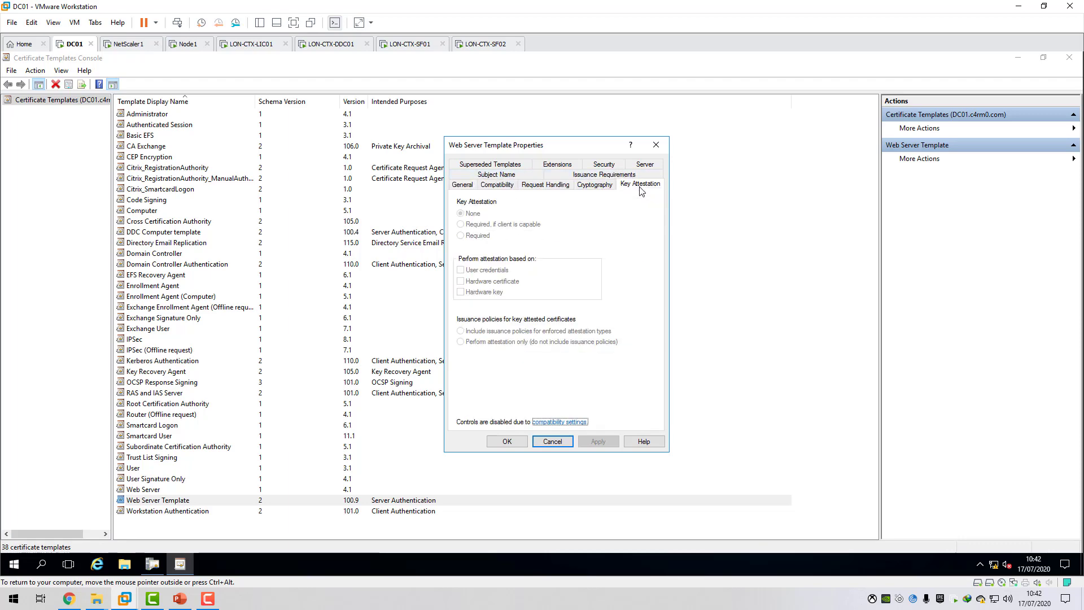
left_click(644, 175)
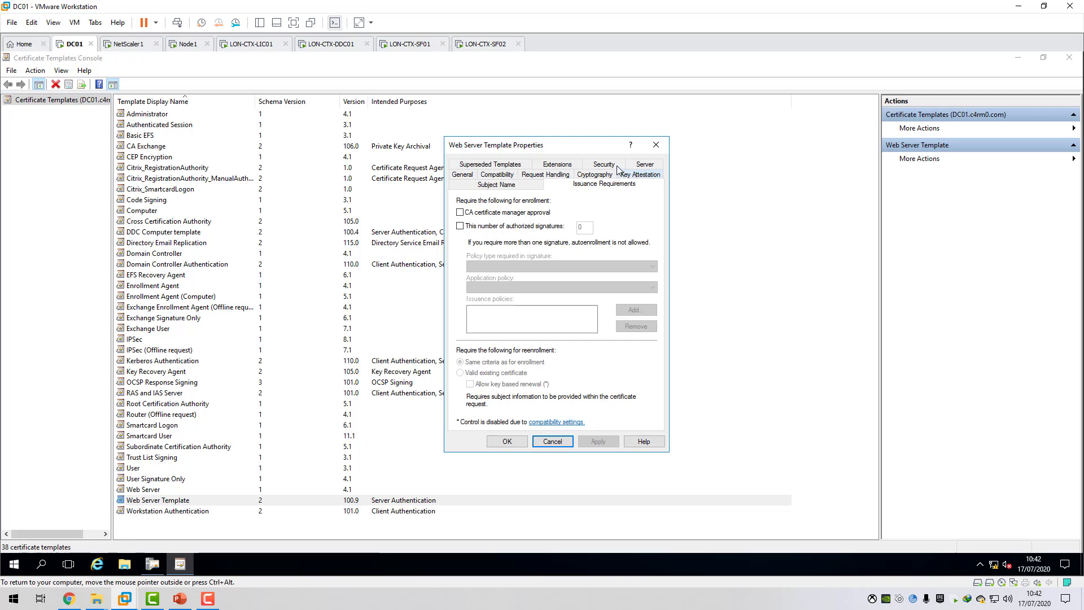
left_click(620, 167)
left_click(560, 166)
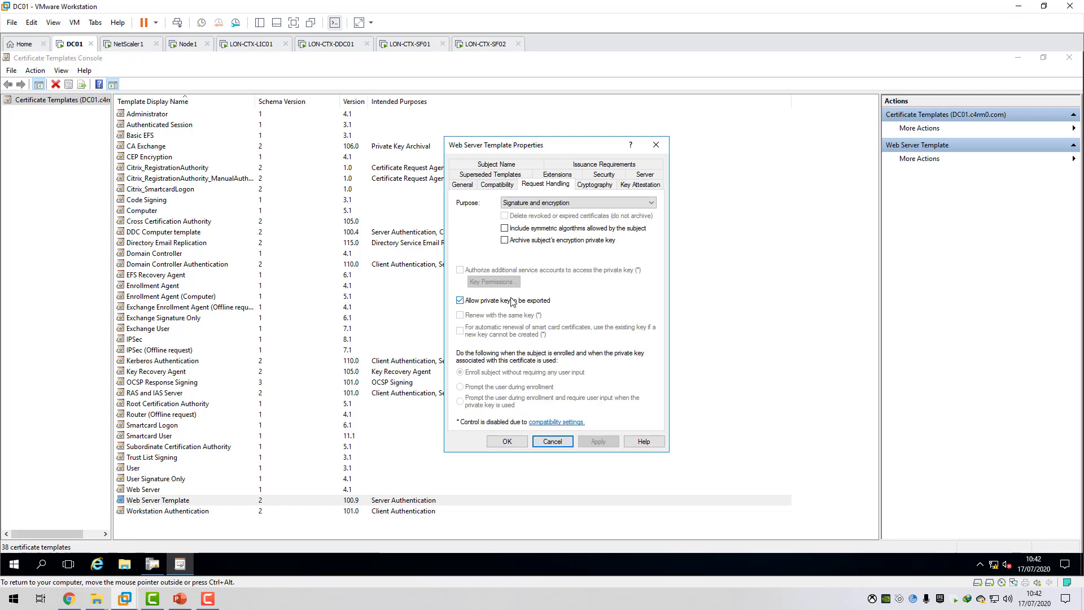
left_click(554, 442)
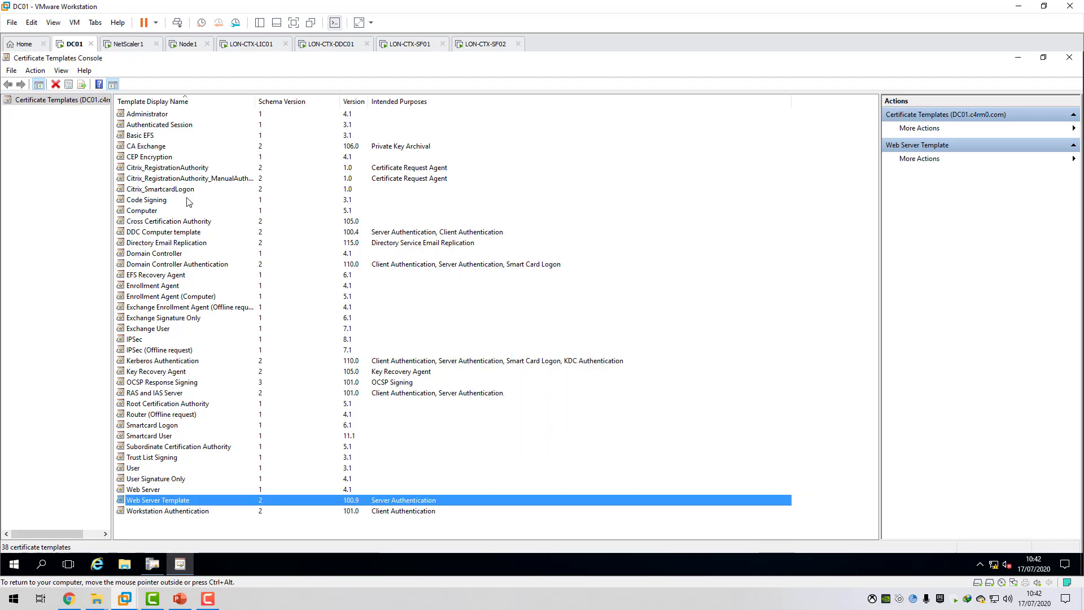
left_click(1067, 62)
Find the option for issuing a new certificate template without using it, and locate the Web Server Template among the issued templates.
right_click(69, 161)
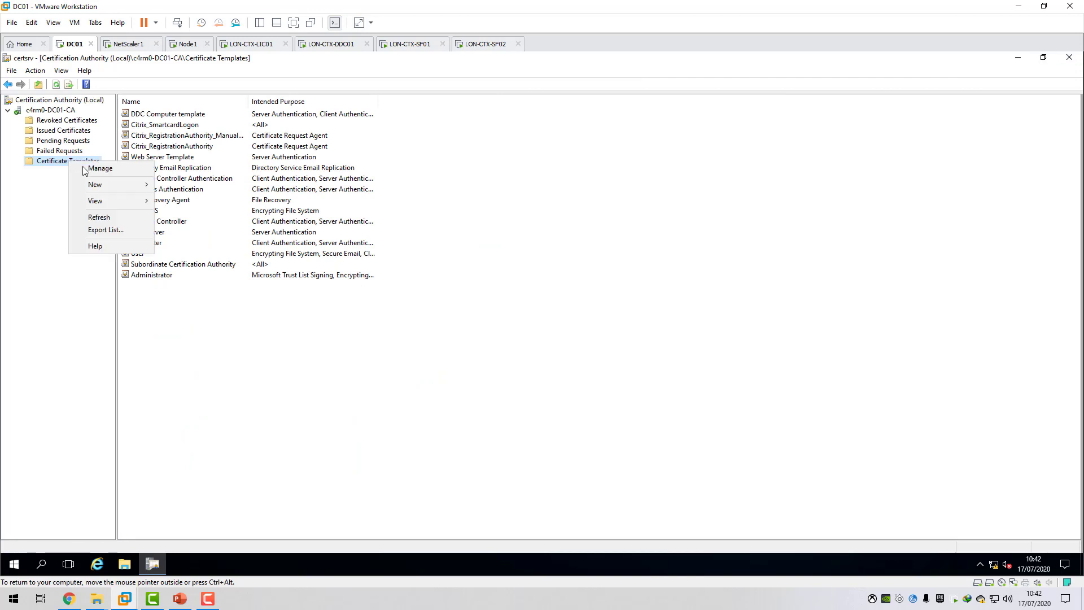
mouse_move(100, 182)
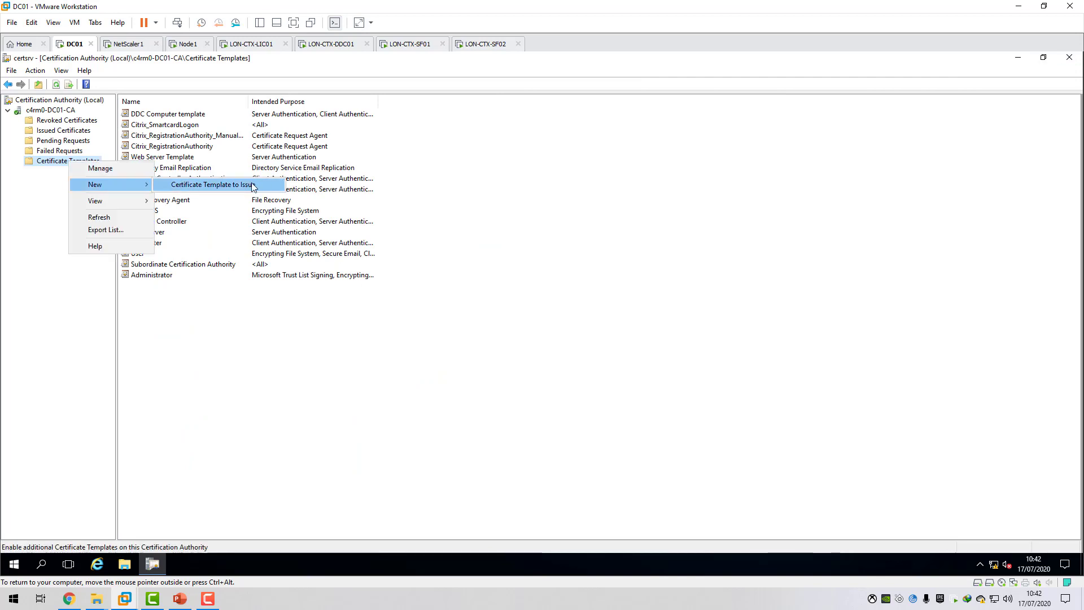
left_click(38, 198)
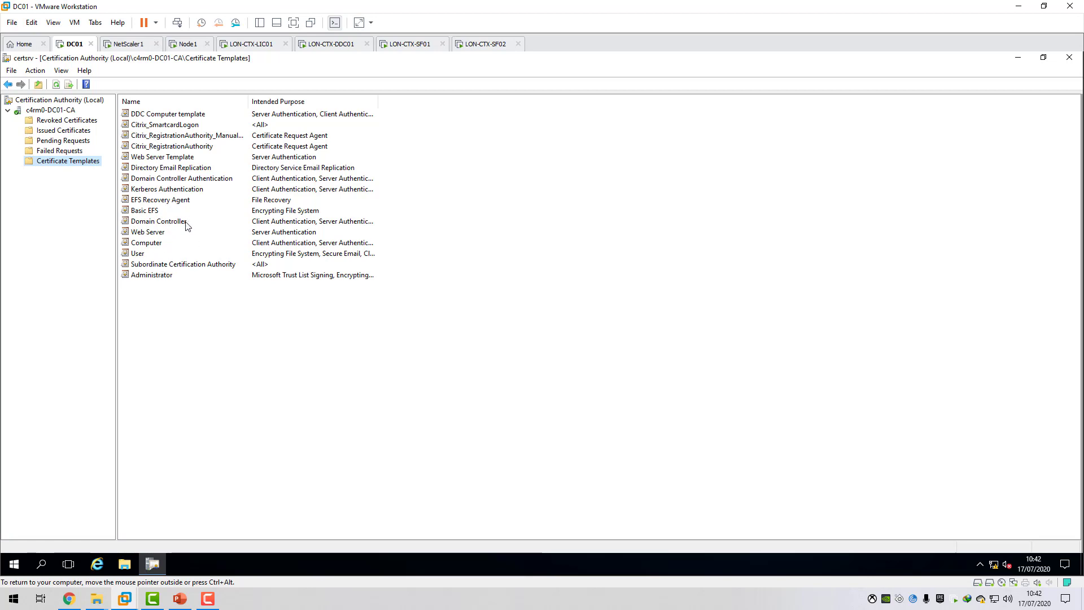
left_click(163, 157)
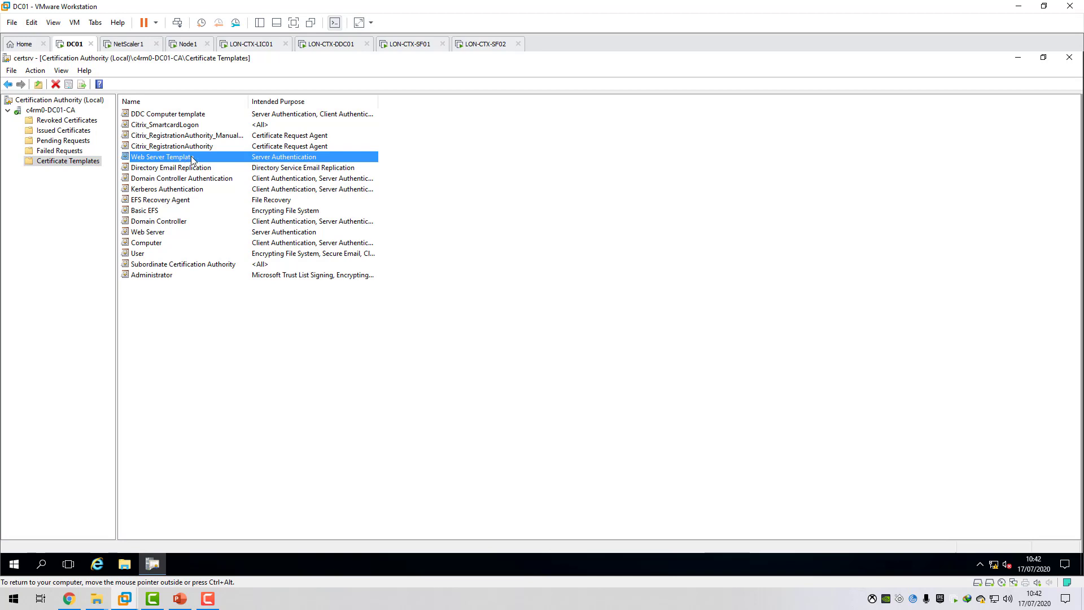
Switch to LON-CTX-SF01, finish the Create Store wizard for the c4rm0 store, and close the leftover command prompt window.
left_click(408, 44)
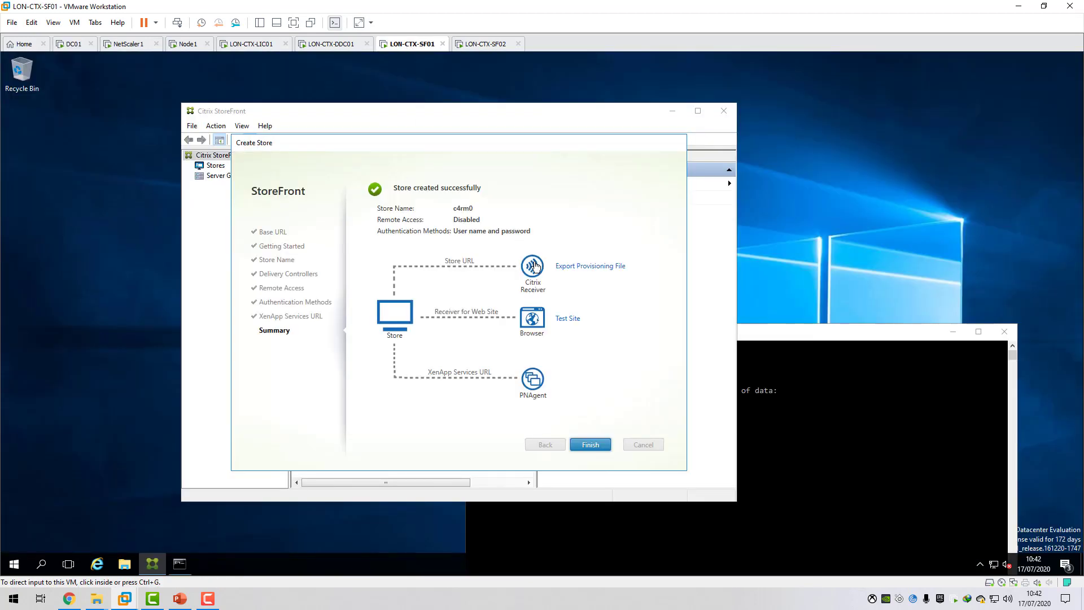
left_click(494, 427)
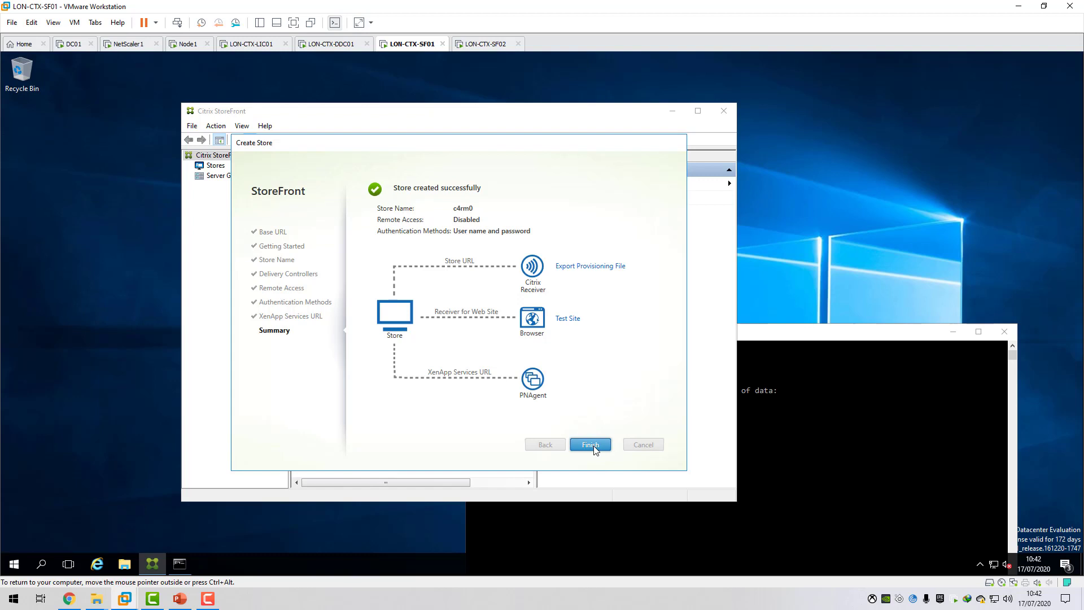
left_click(591, 445)
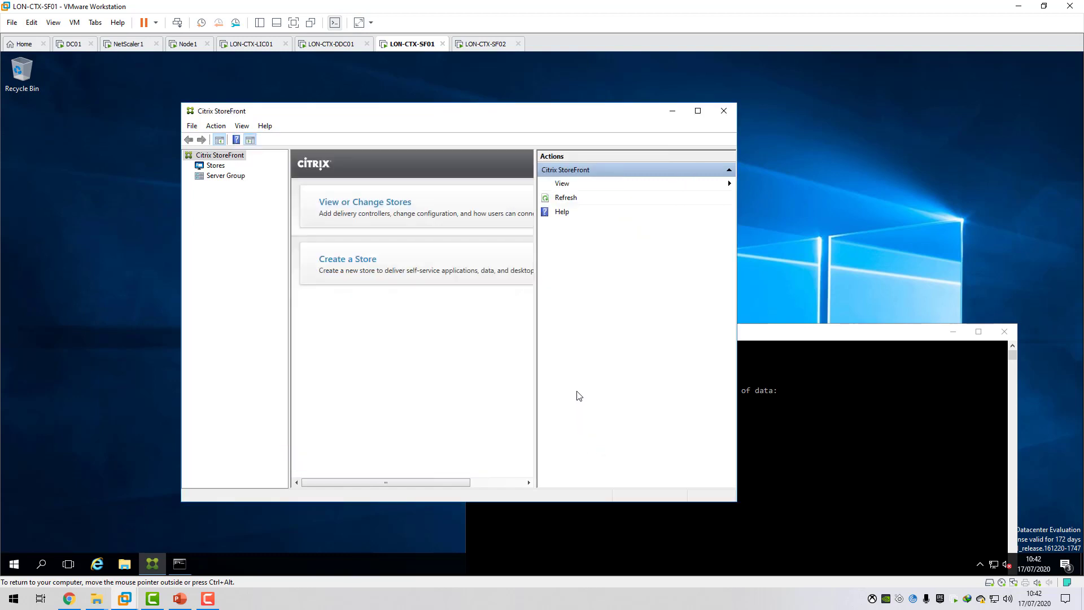
left_click(995, 334)
left_click_drag(571, 113, 584, 97)
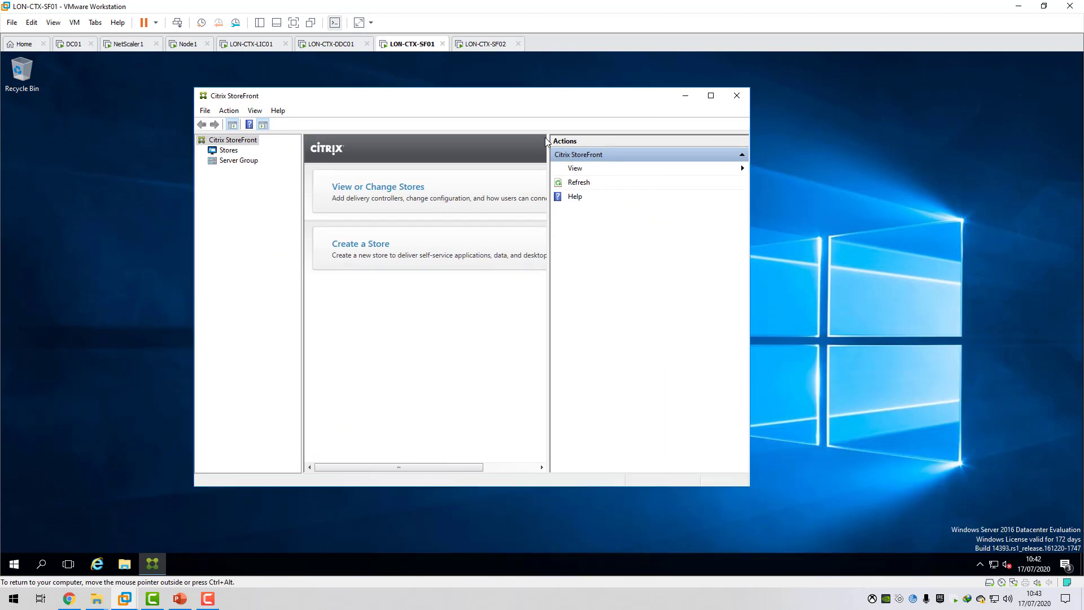
Launch an empty Microsoft Management Console (mmc) on LON-CTX-SF01.
left_click(15, 564)
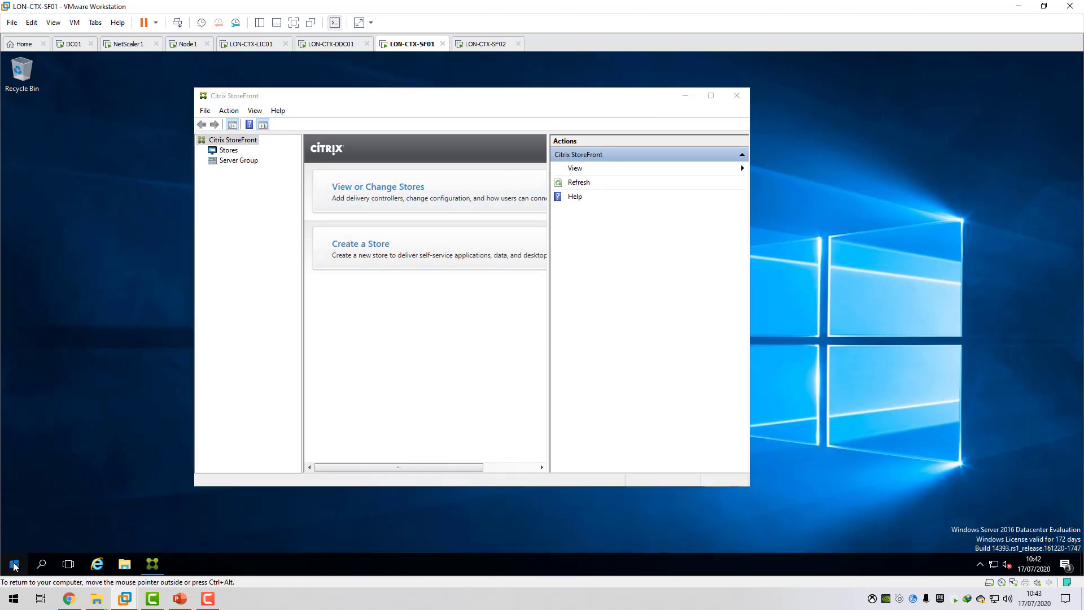
type("mmc")
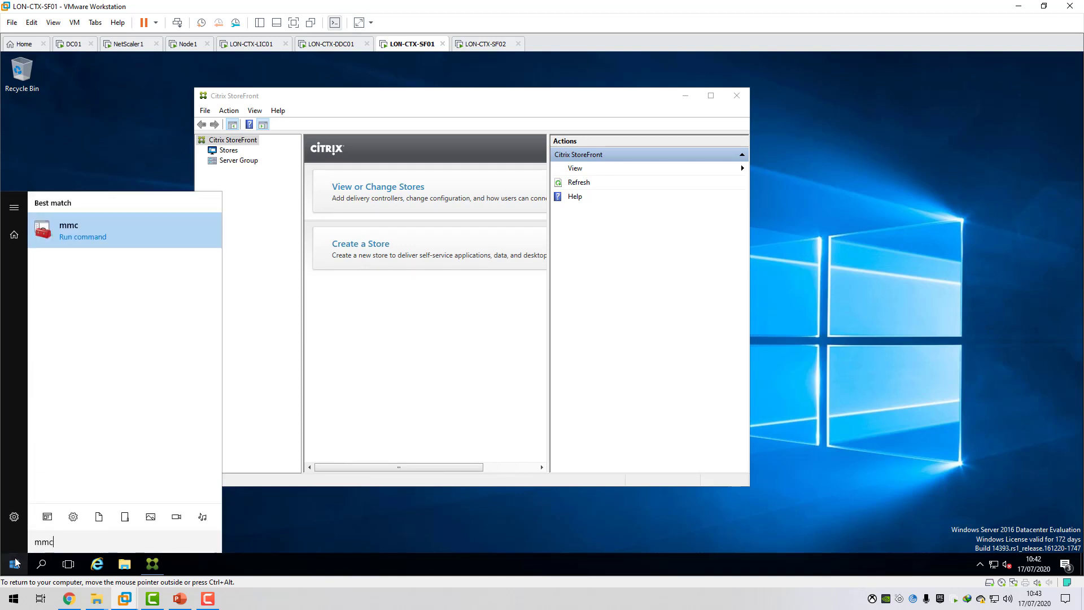
left_click(96, 235)
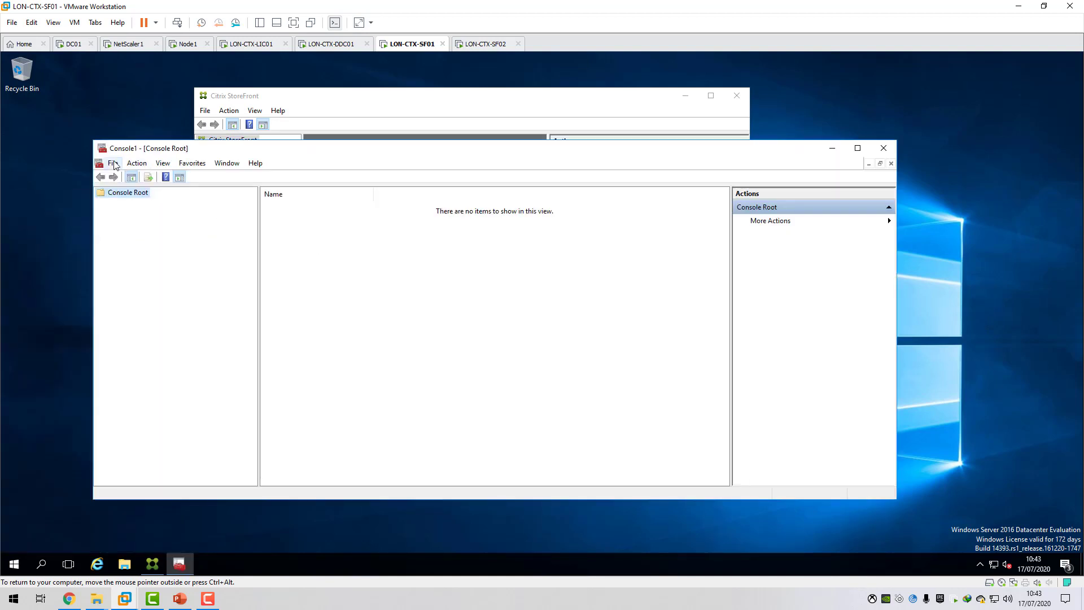
Add the Certificates snap-in for the local computer account to the console.
left_click(114, 164)
left_click(148, 231)
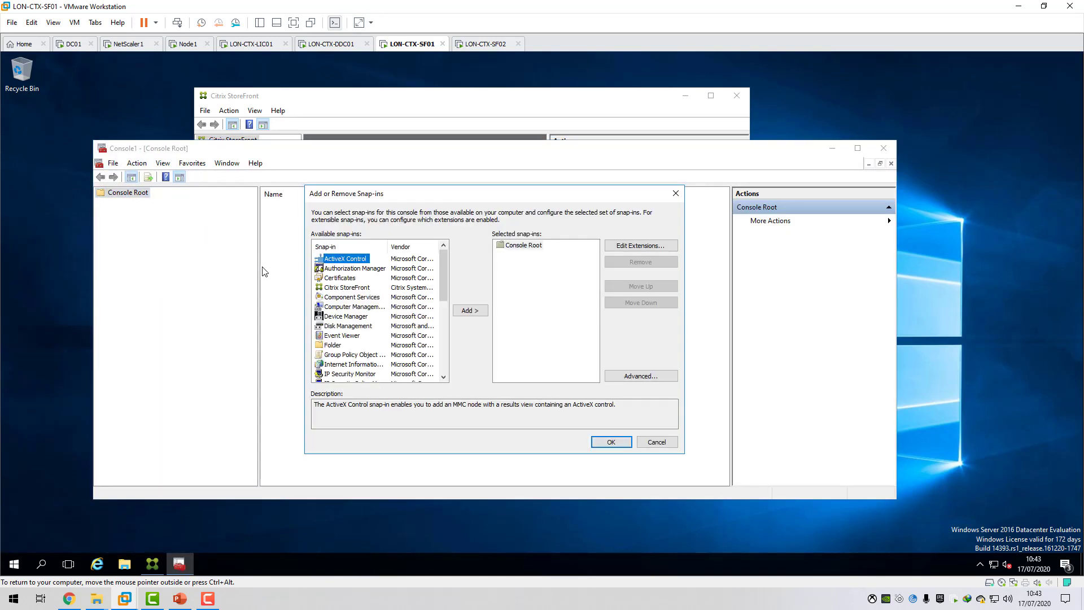
left_click(345, 278)
left_click(475, 314)
left_click(337, 269)
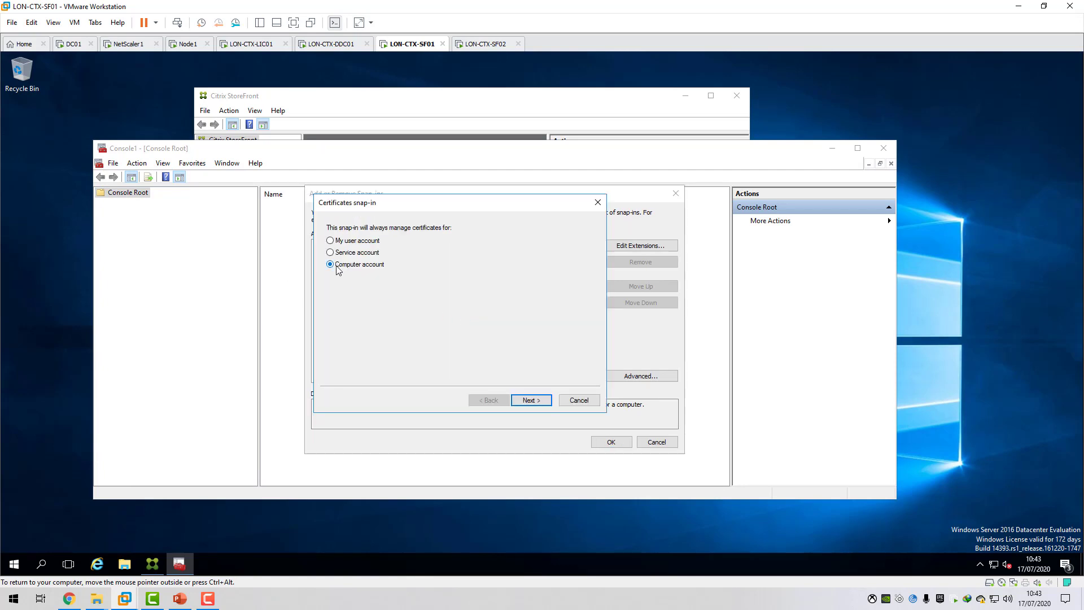
left_click(536, 400)
left_click(533, 400)
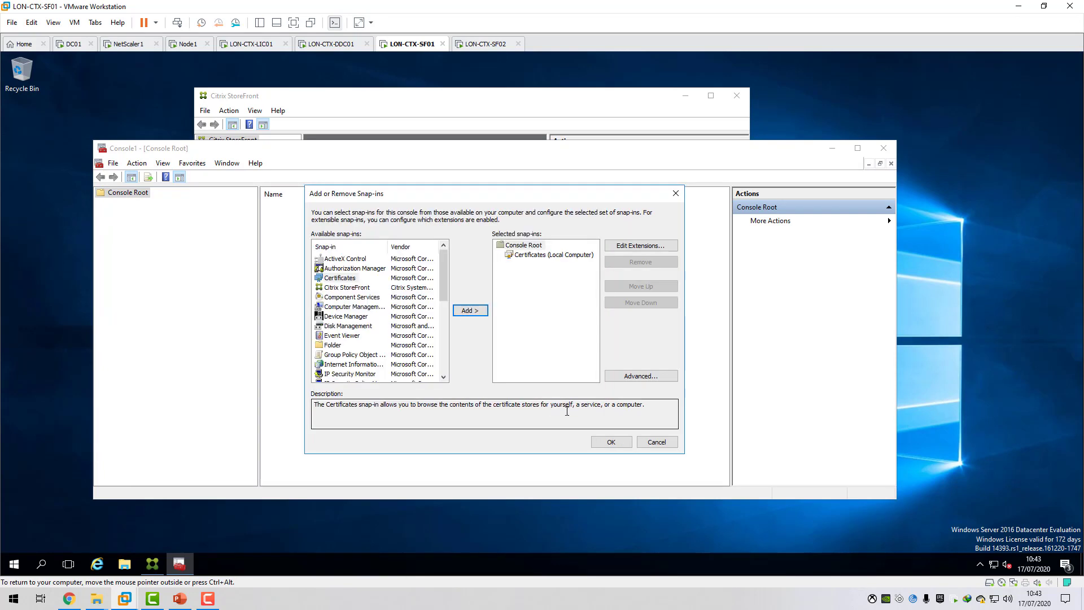
left_click(611, 442)
Start a new certificate request in the local computer's Personal store using the Active Directory Enrollment Policy.
double_click(148, 204)
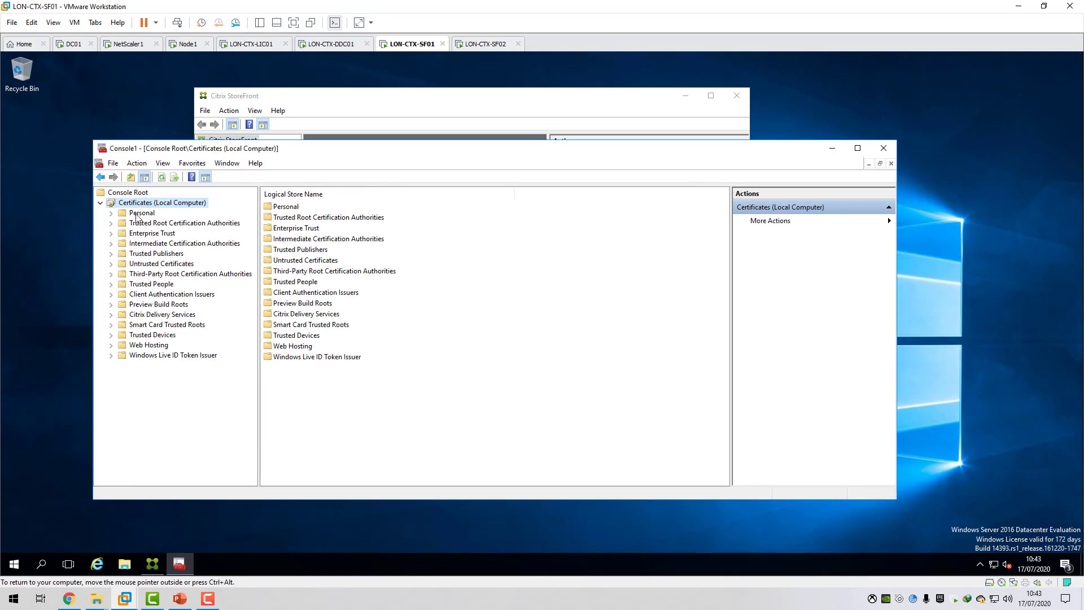
left_click(138, 214)
right_click(141, 218)
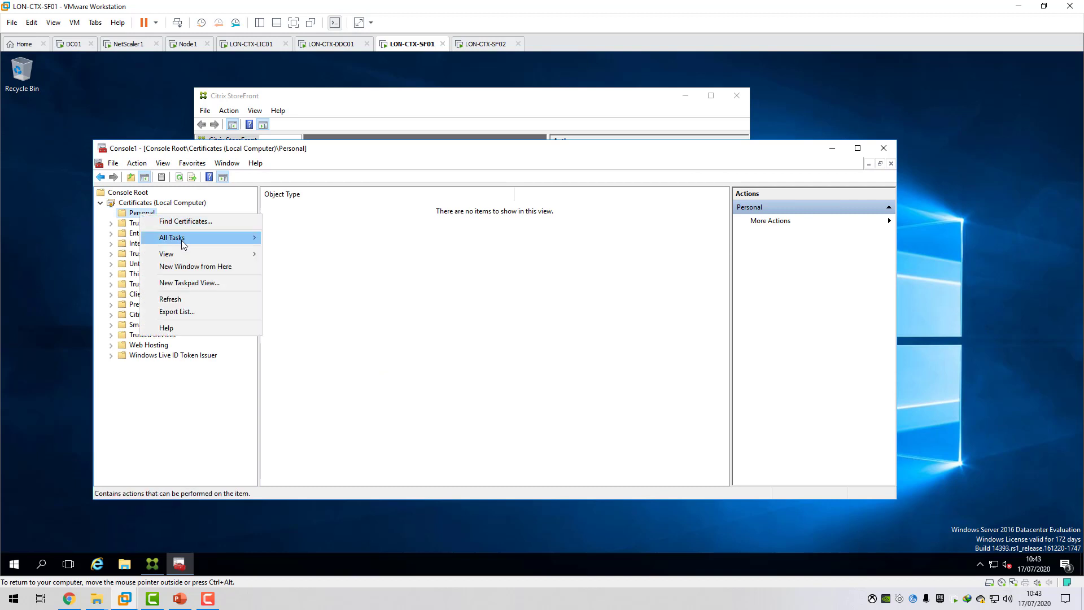
mouse_move(169, 235)
left_click(331, 255)
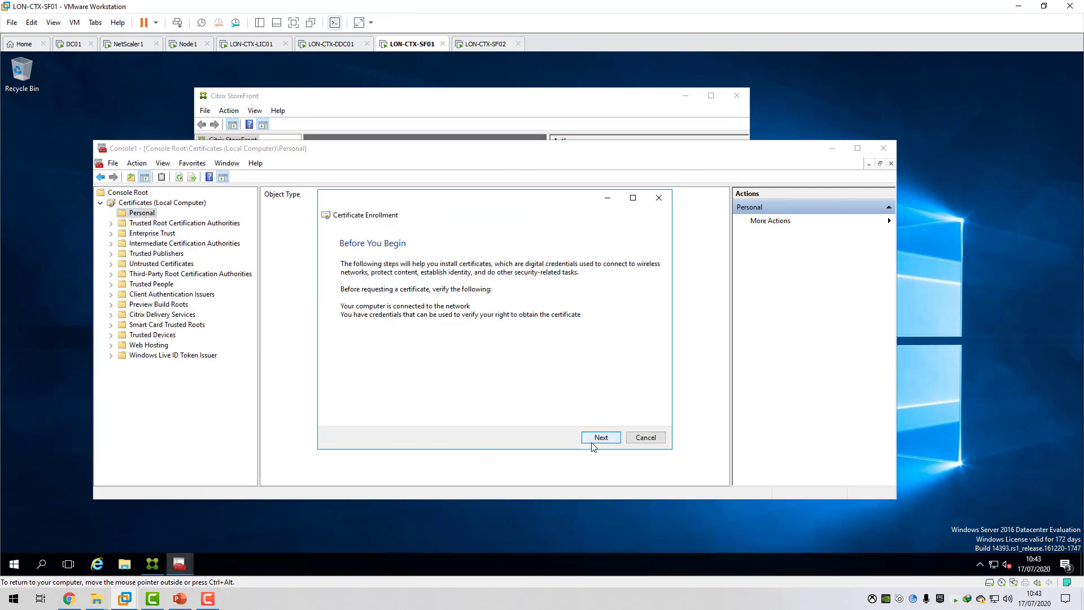
left_click(601, 438)
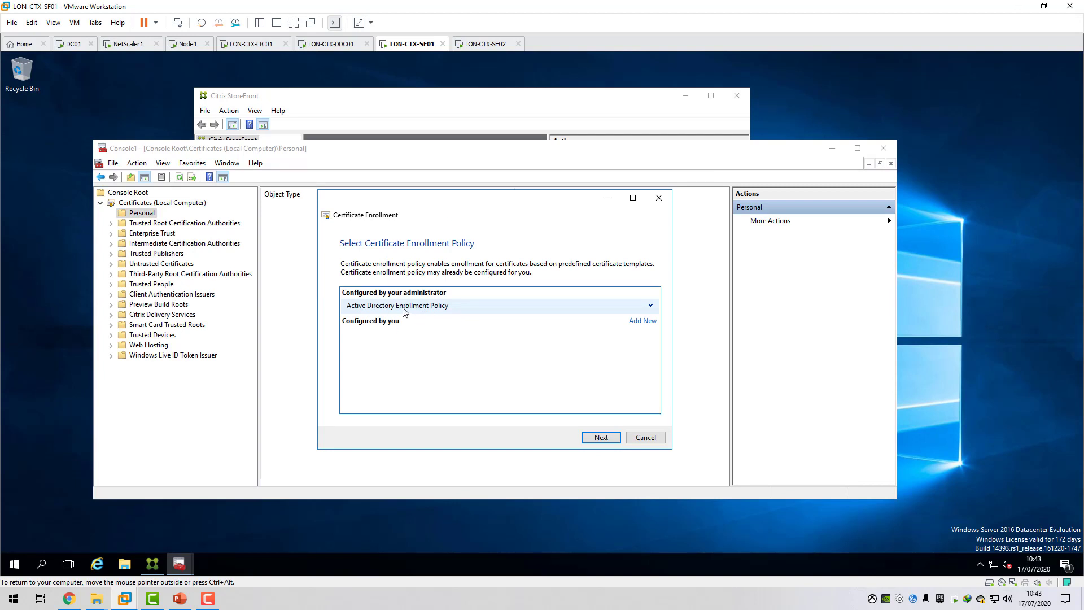
left_click(601, 438)
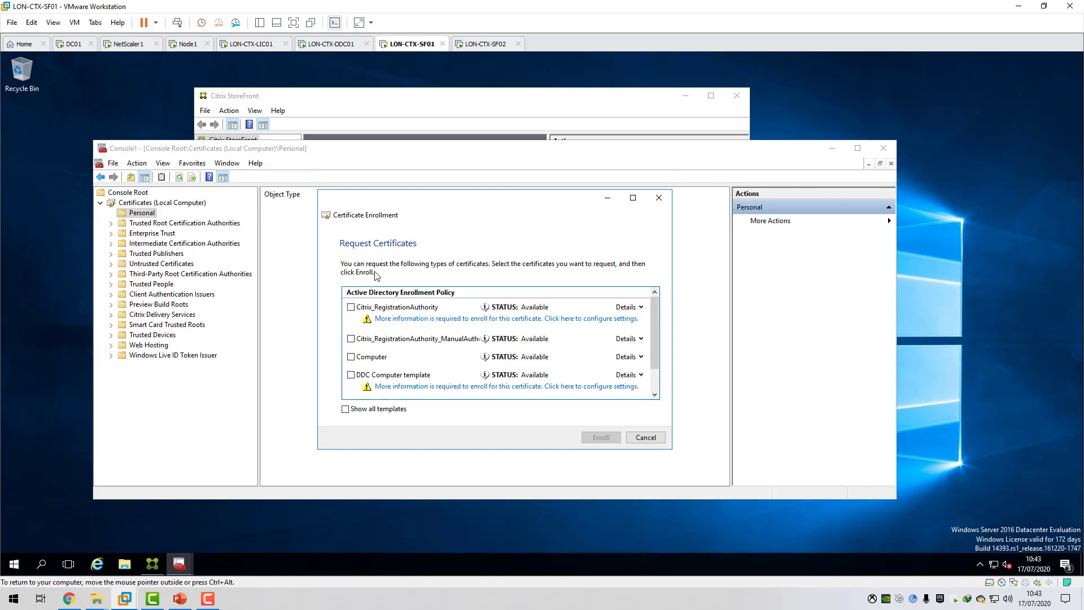
Select the Web Server Template for enrollment and open its certificate properties to supply the required information.
scroll(423, 344, "down", 1)
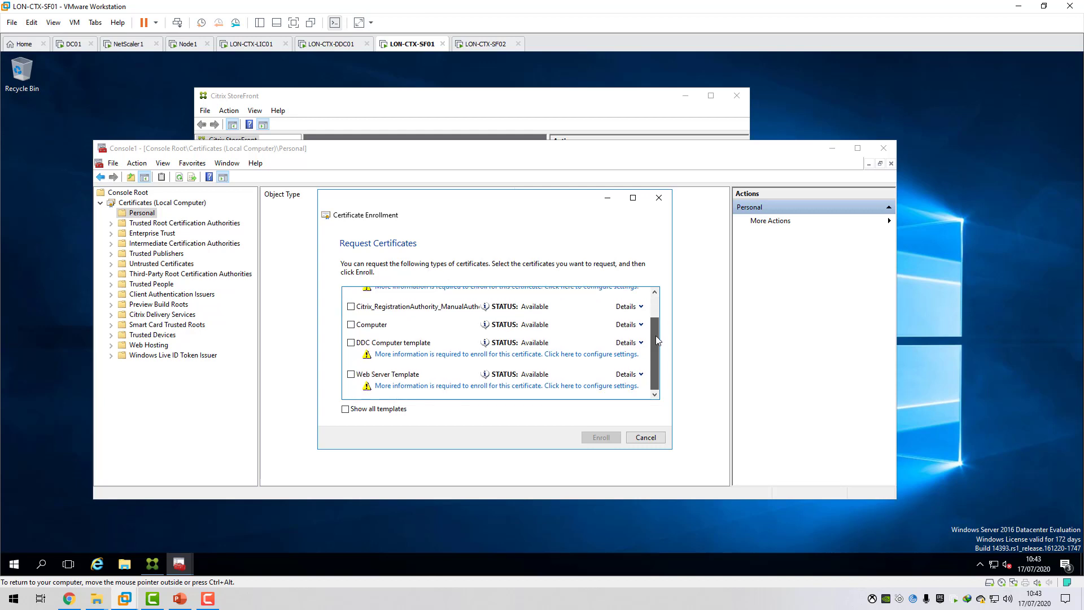
left_click(374, 376)
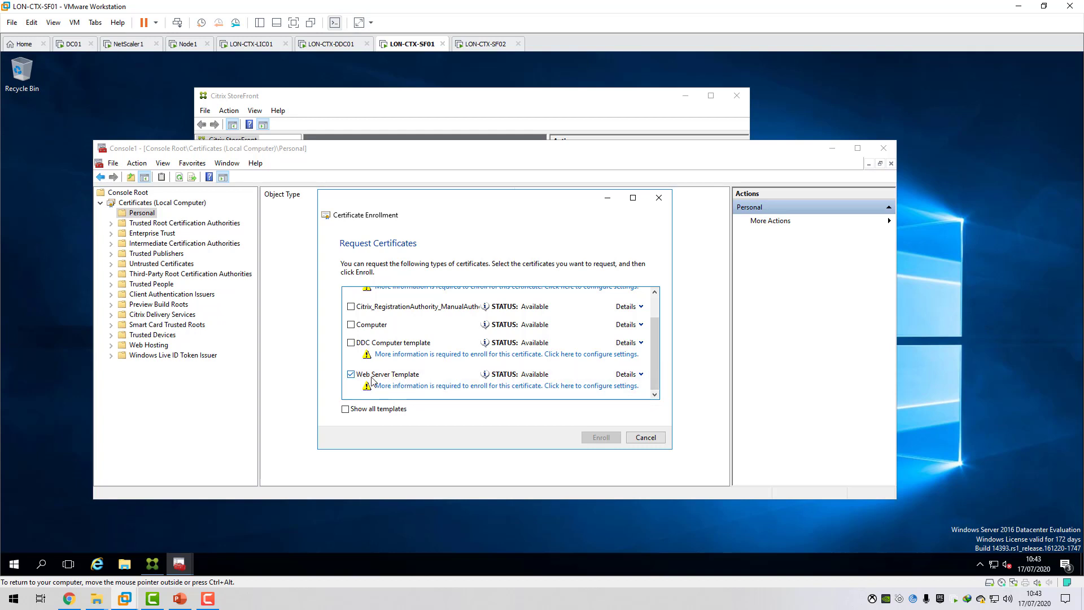
left_click(593, 387)
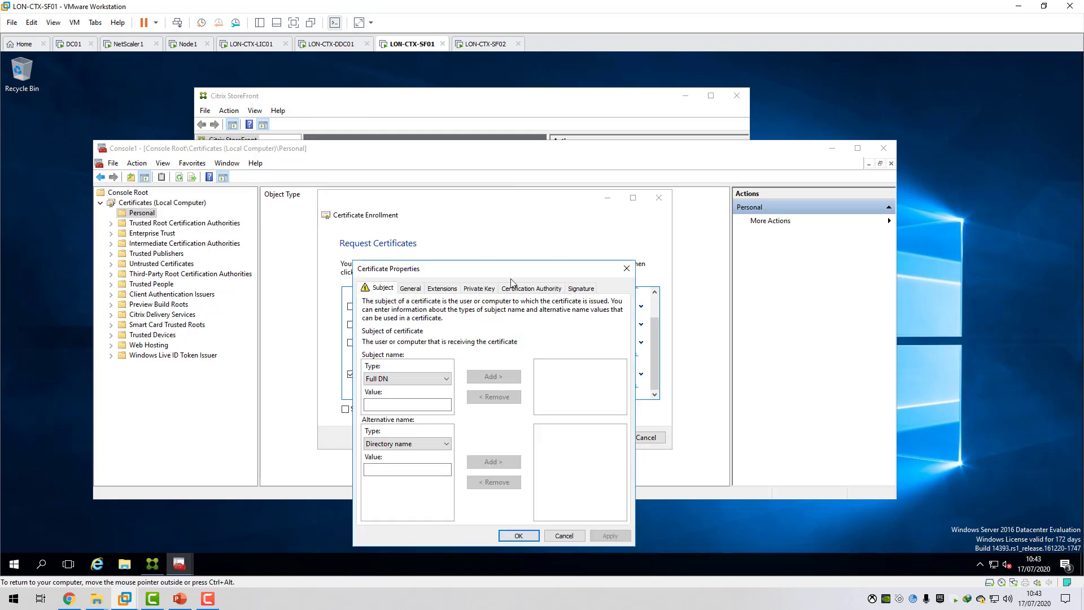
Add the common name storefront.c4rm0.com as the certificate's subject name.
left_click_drag(503, 267, 523, 248)
left_click(470, 362)
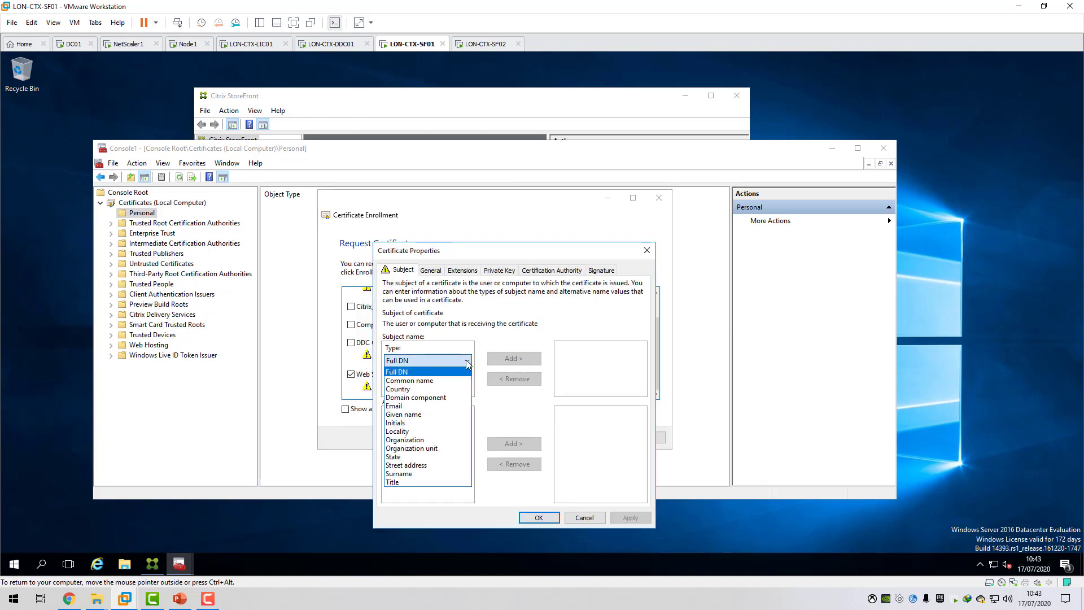
left_click(411, 377)
left_click(411, 386)
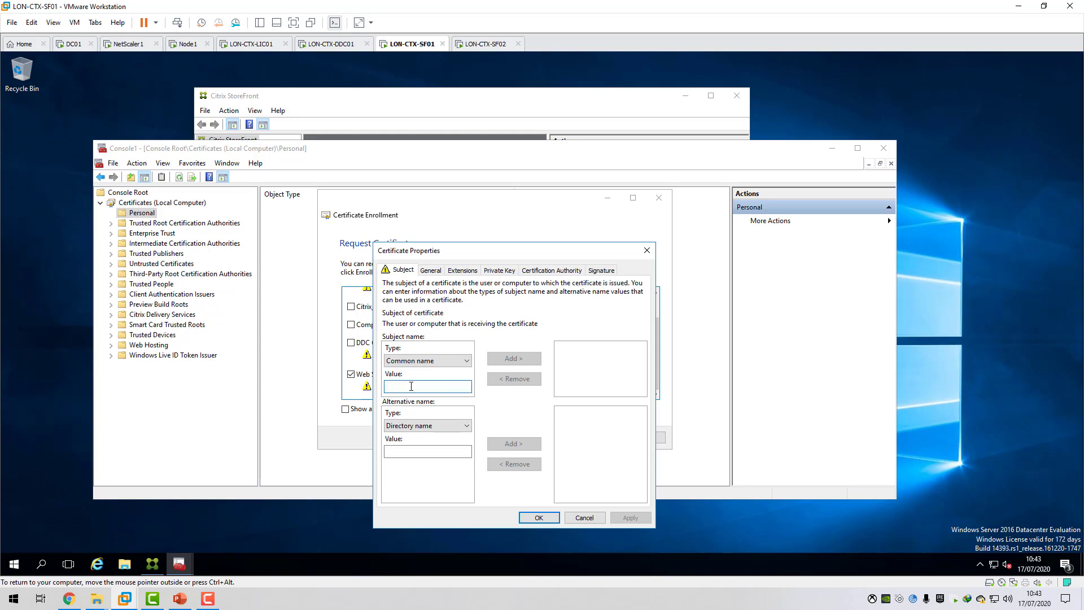
type("storefront.c4rm0.com")
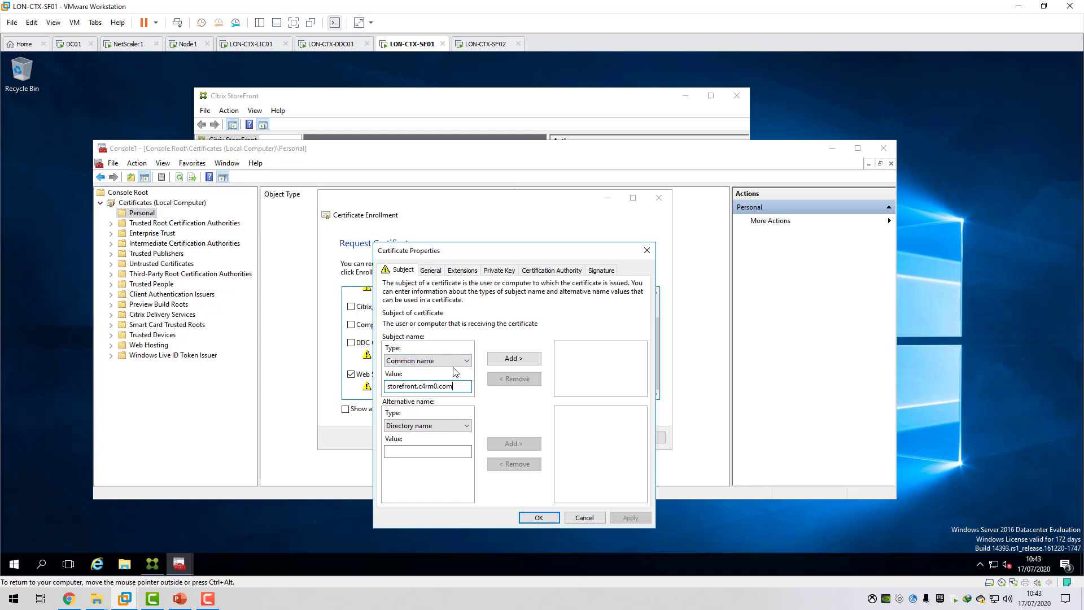
left_click(519, 358)
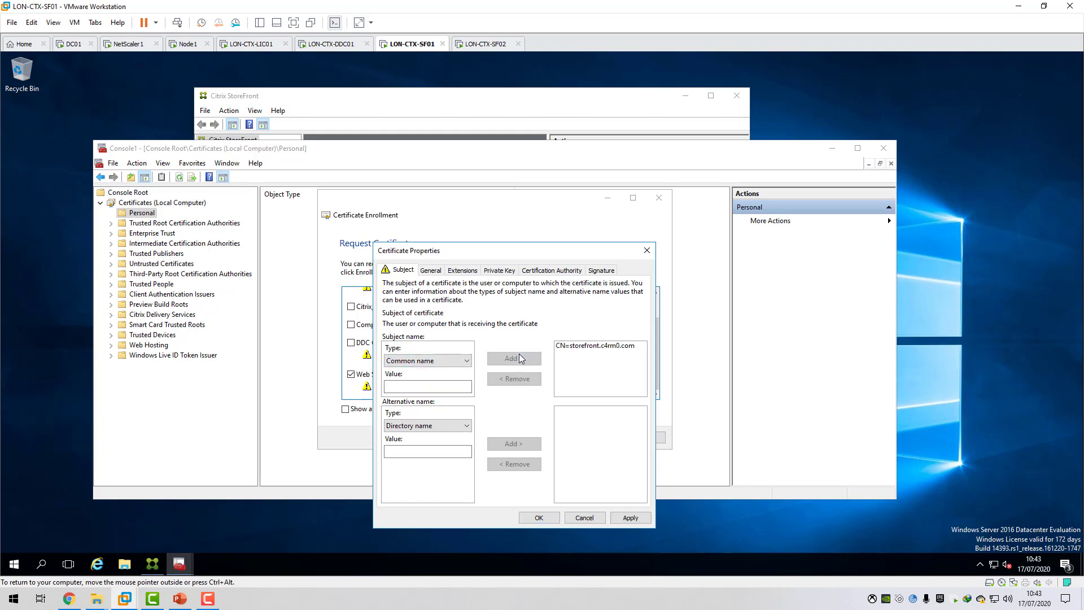
Add storefront.c4rm0.com as a DNS alternative name for the certificate.
left_click(467, 425)
left_click(429, 450)
left_click(413, 450)
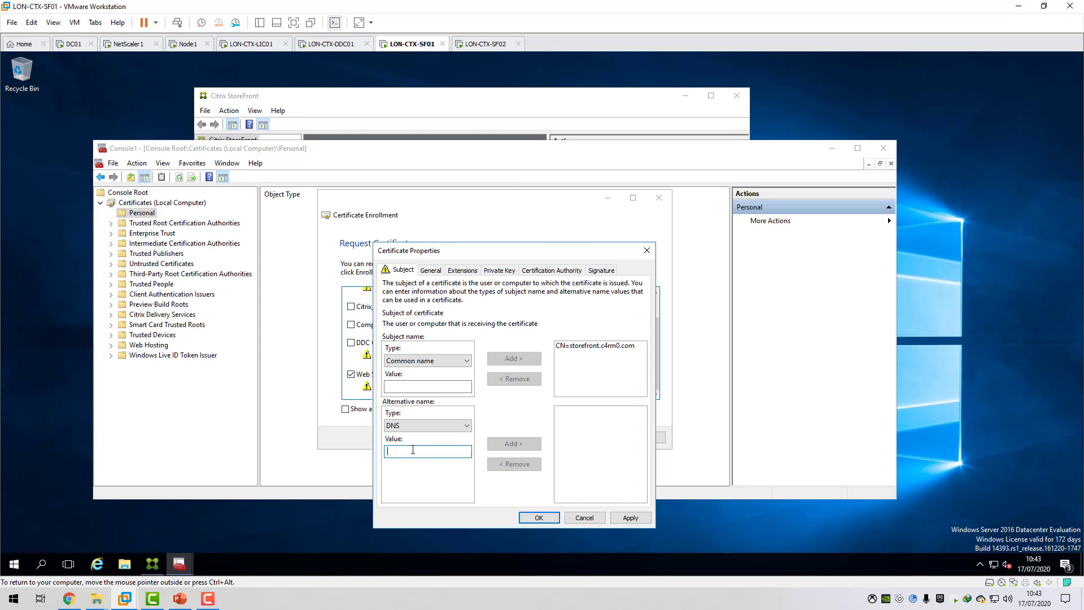
type("storefront.c4rm0.com")
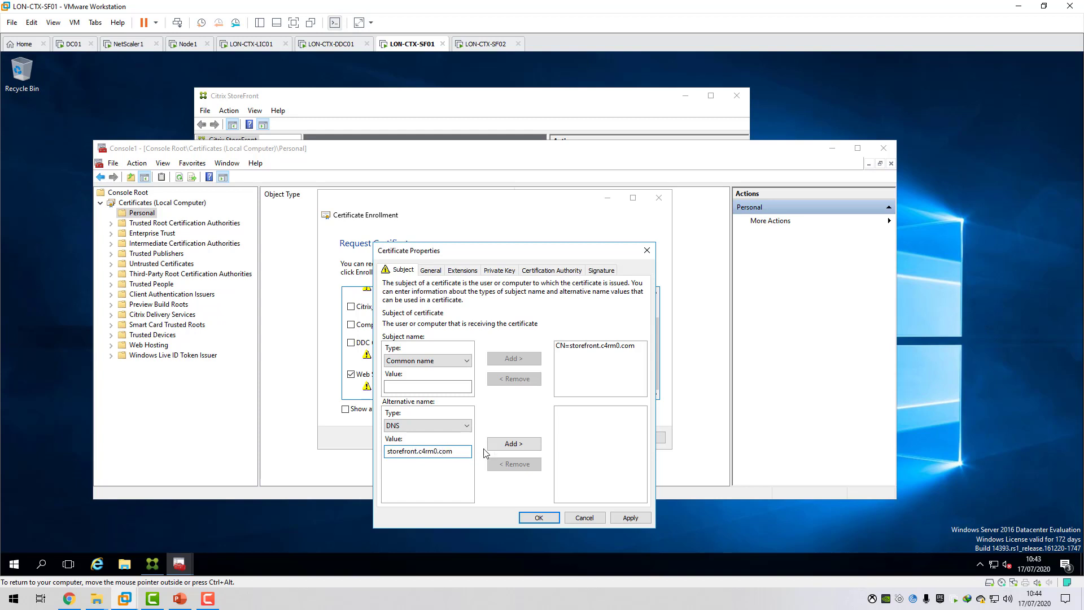
left_click(514, 443)
Add LON-CTX-SF01.c4rm0.com and LON-CTXSF02 as further DNS alternative names.
left_click(423, 452)
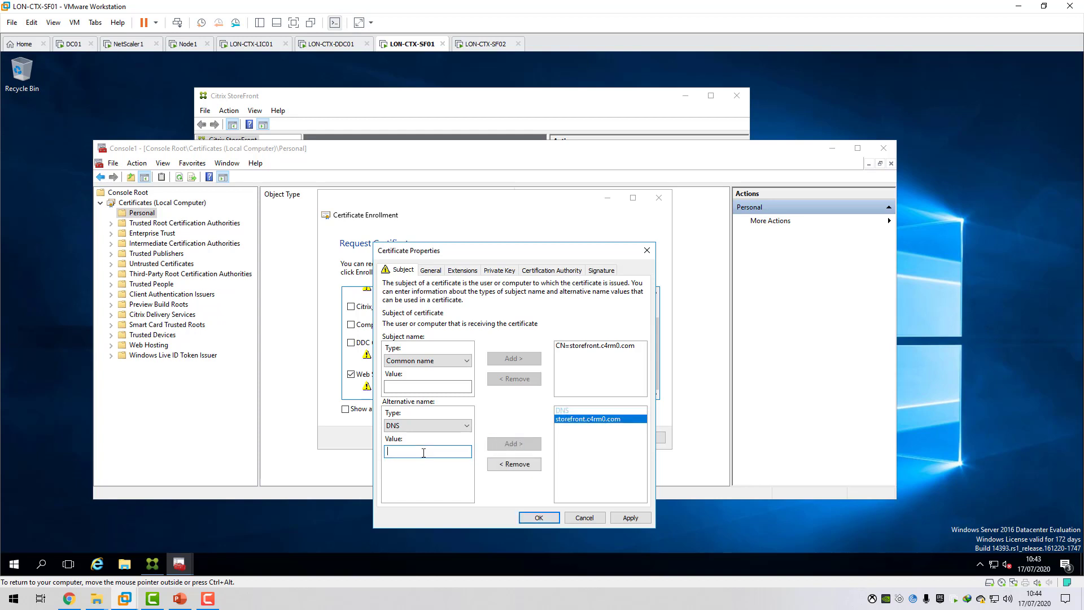
type("LON-CTX-SF01.c4rm0.com")
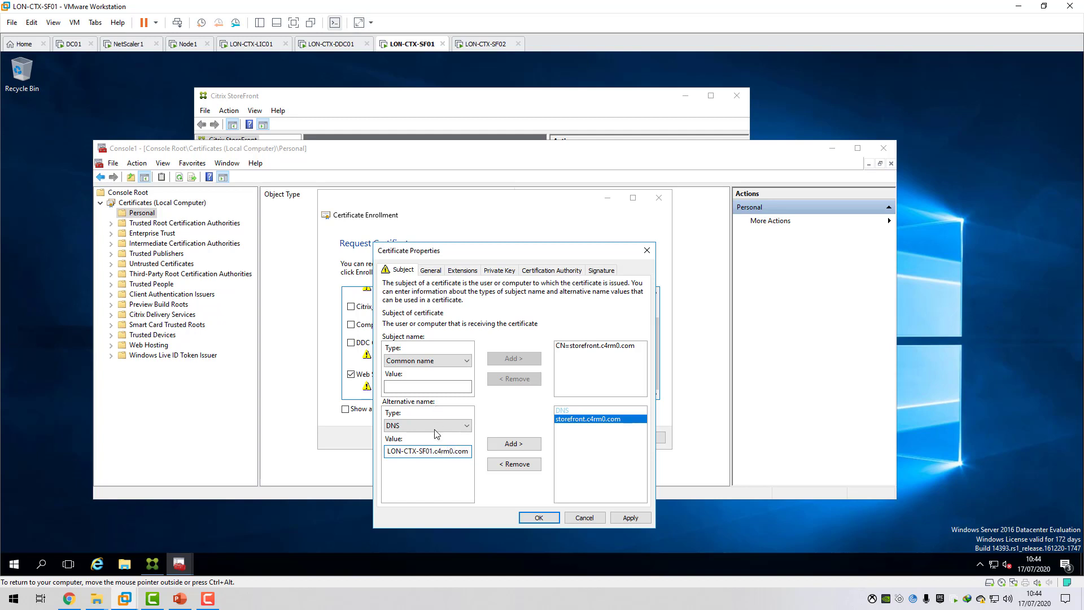
left_click(504, 444)
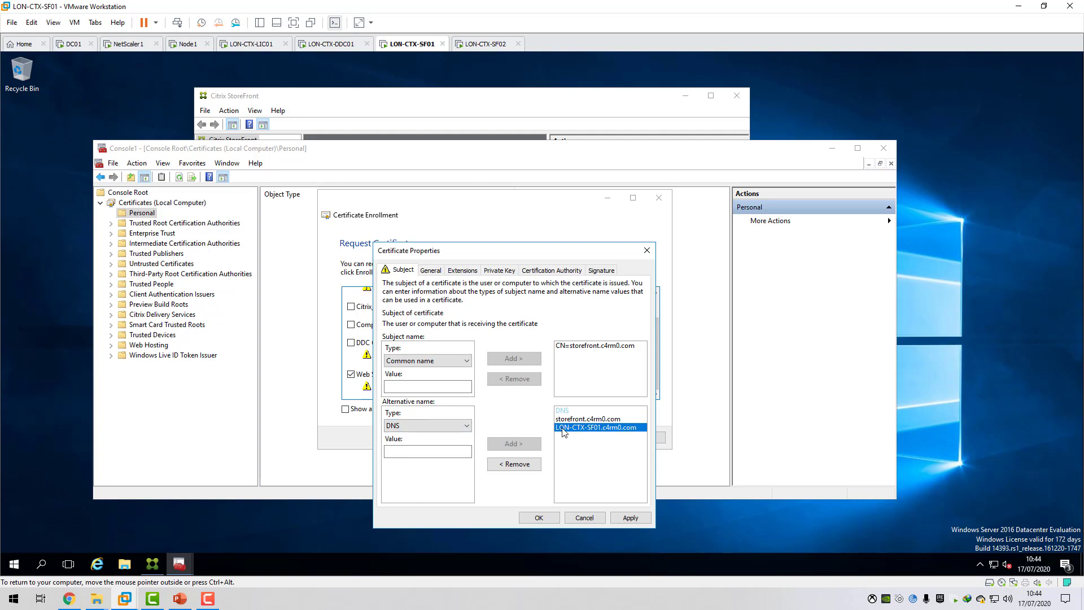
left_click(417, 450)
type("LON-CTXSF02")
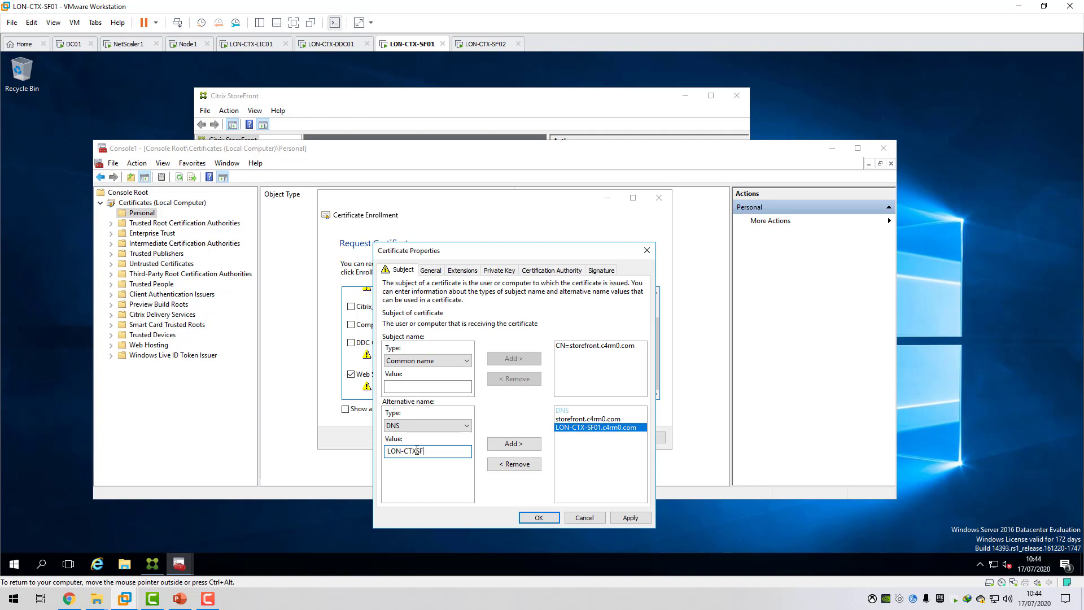
left_click(514, 443)
Add discoverreceiver.c4rm0.com to the certificate's DNS alternative names.
left_click(424, 450)
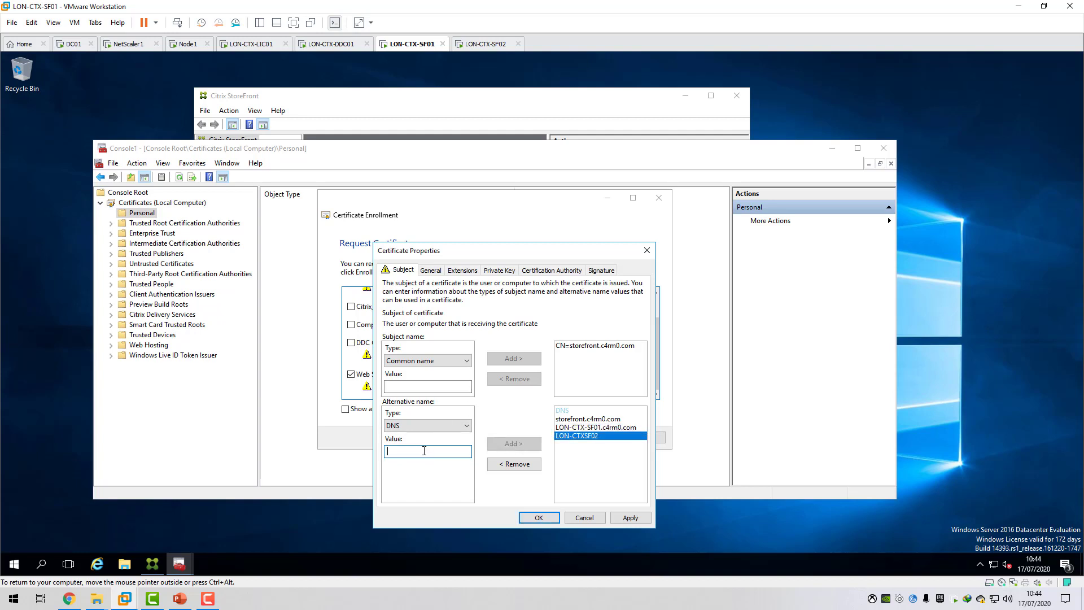
type("discoverreceiver.c4r")
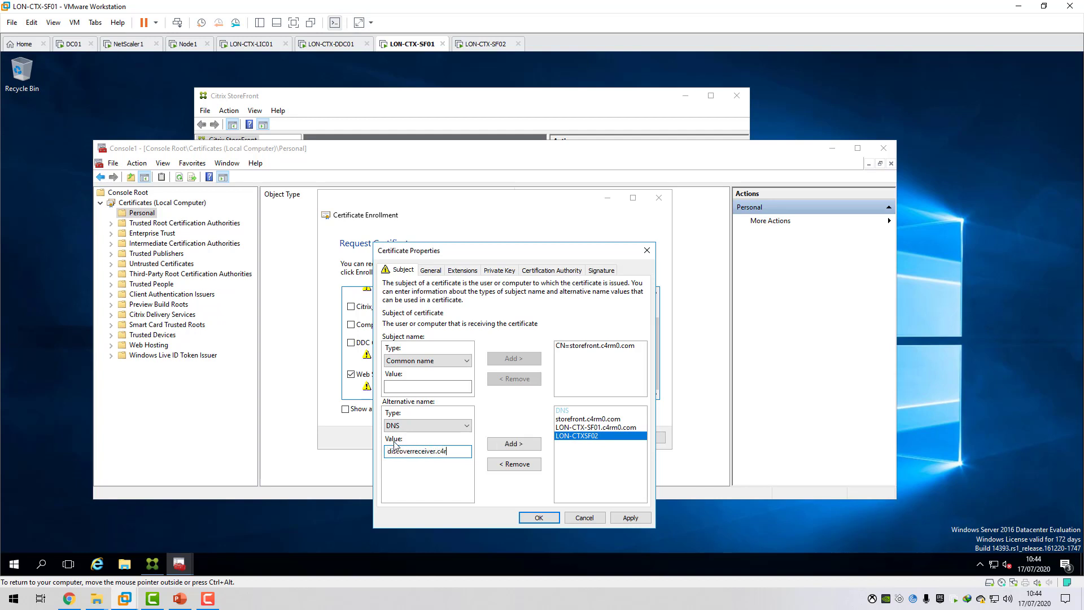
type("m0.com")
left_click(519, 444)
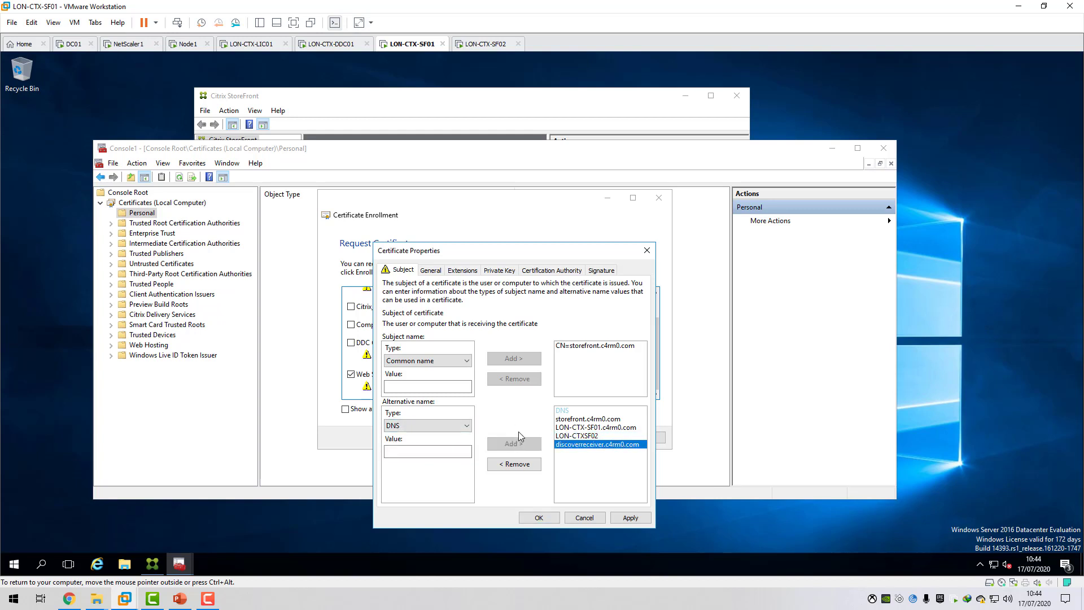
Replace the DNS alternative name LON-CTXSF02 with LON-CTX-SF02.c4rm0.com and apply the certificate properties.
left_click(593, 428)
left_click(590, 436)
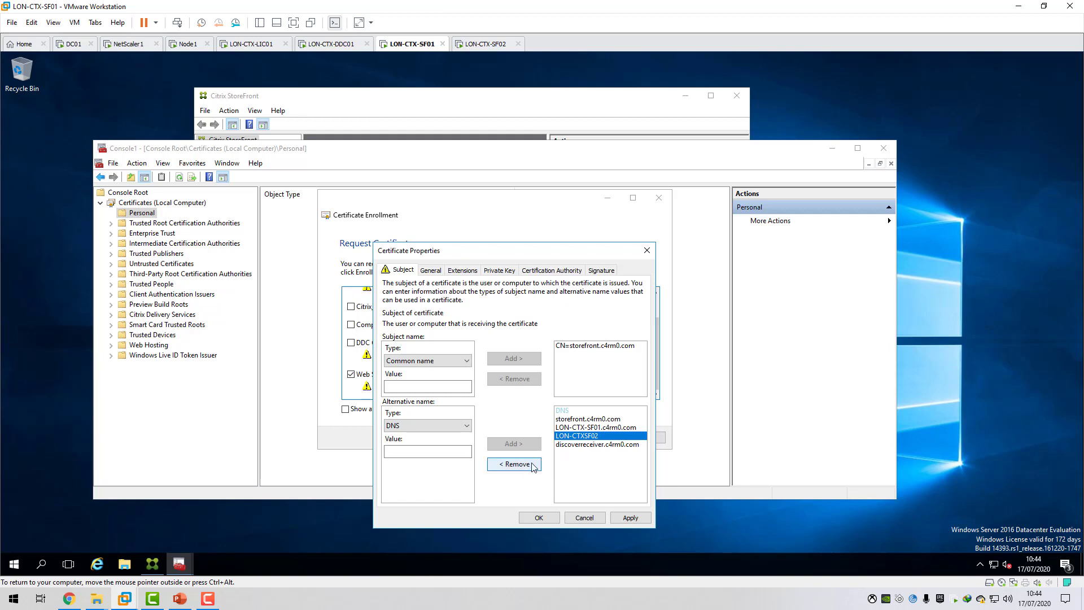
left_click(514, 464)
left_click(427, 450)
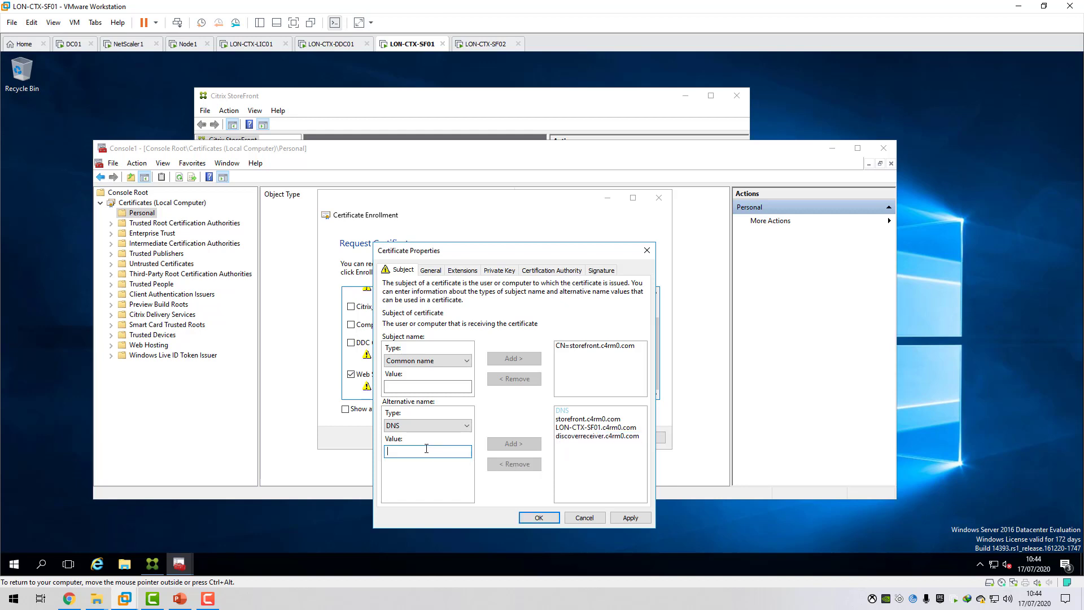
type("LON-CTX-SF02.c4rm0.com")
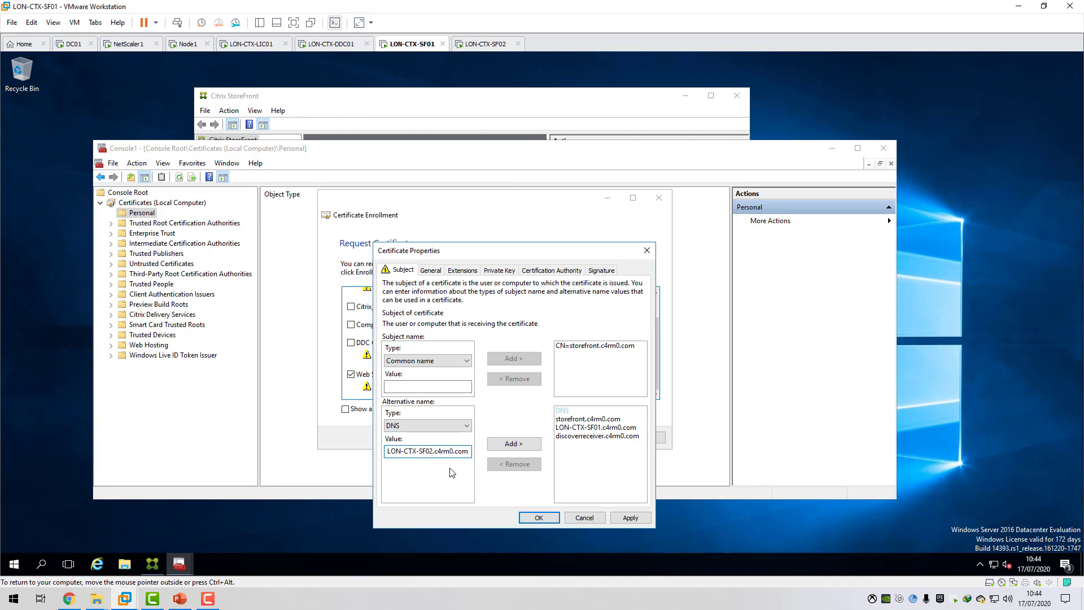
left_click(511, 444)
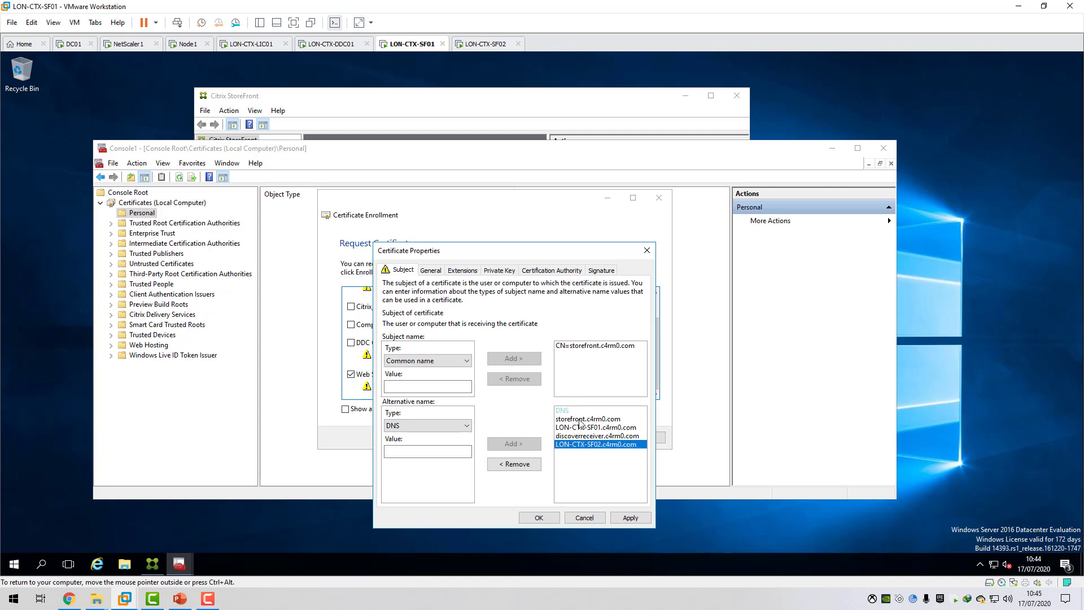
left_click(630, 517)
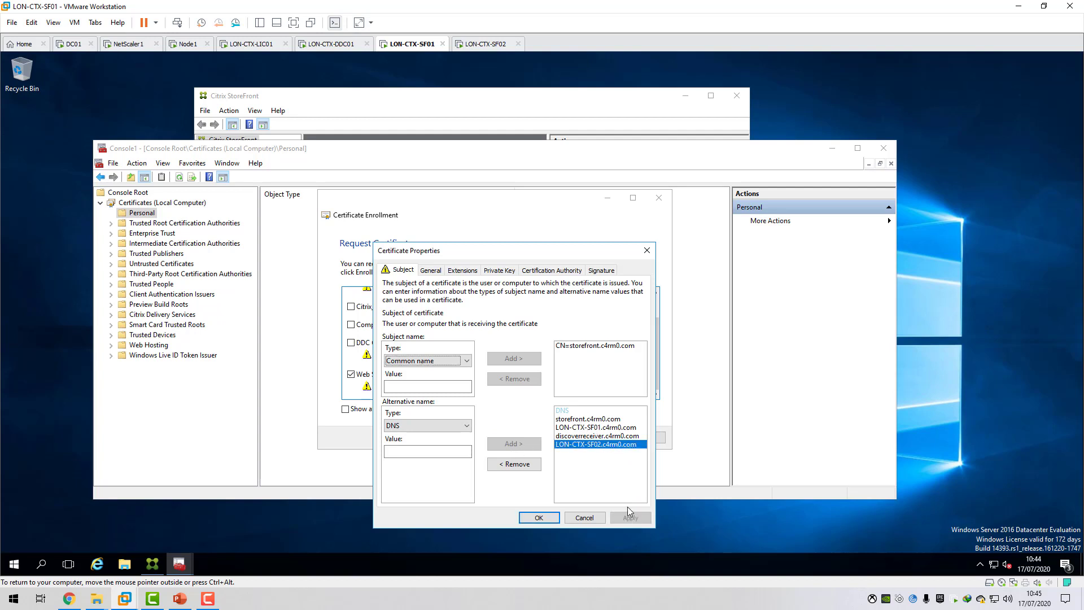
Review the certificate's private key export options and its list of DNS alternative names.
left_click(488, 270)
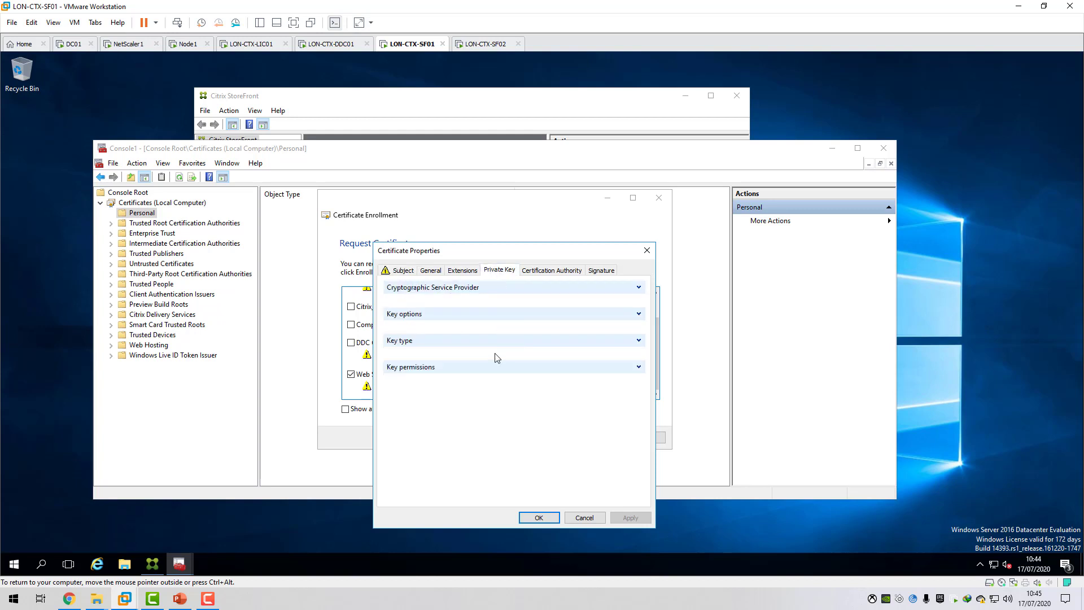
left_click(637, 314)
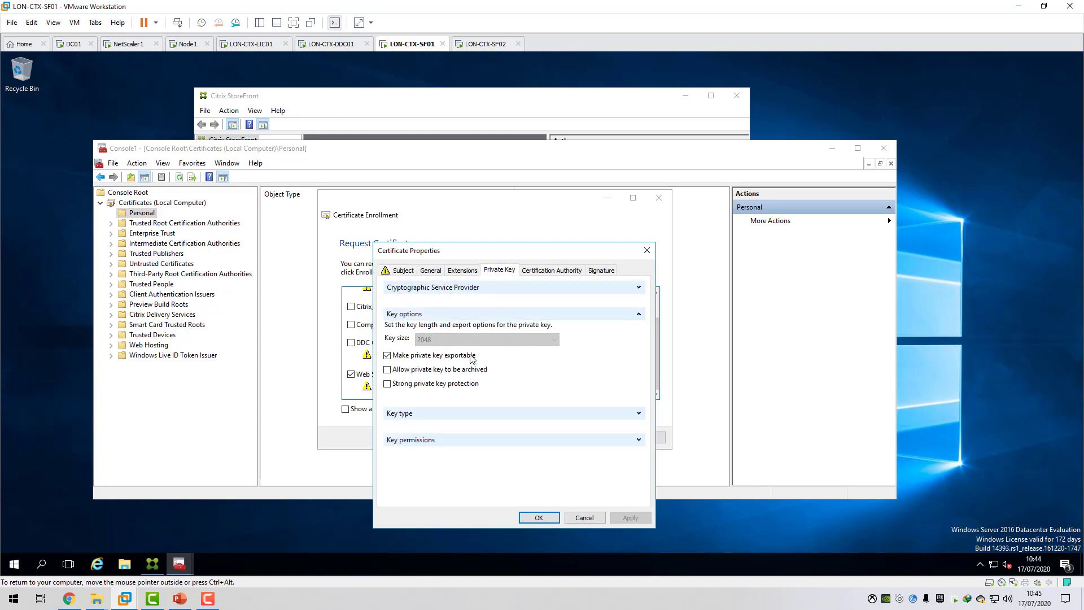
left_click(398, 358)
left_click(409, 274)
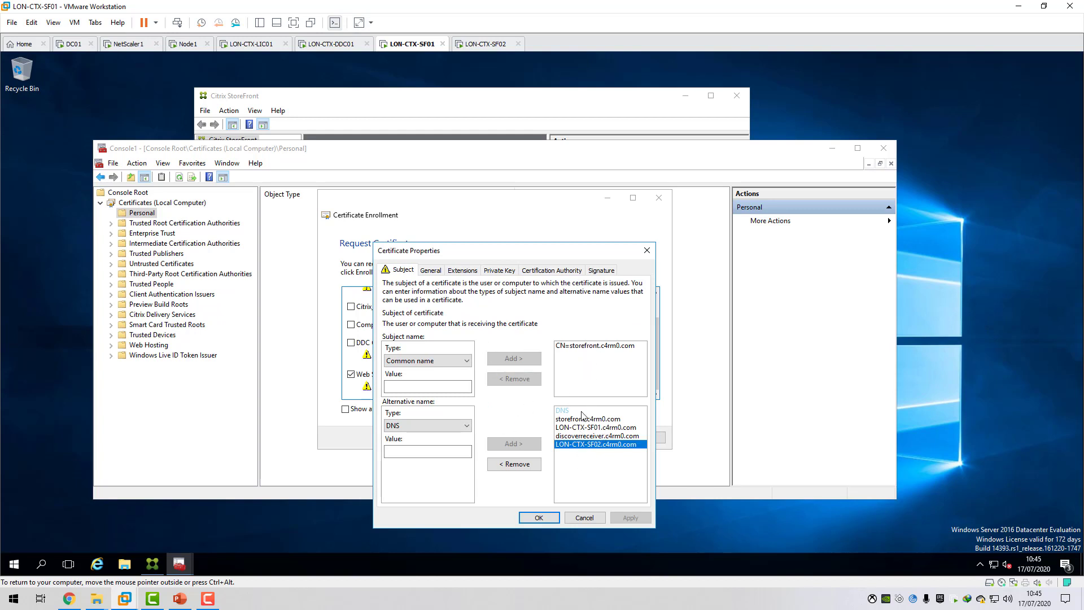
left_click(600, 428)
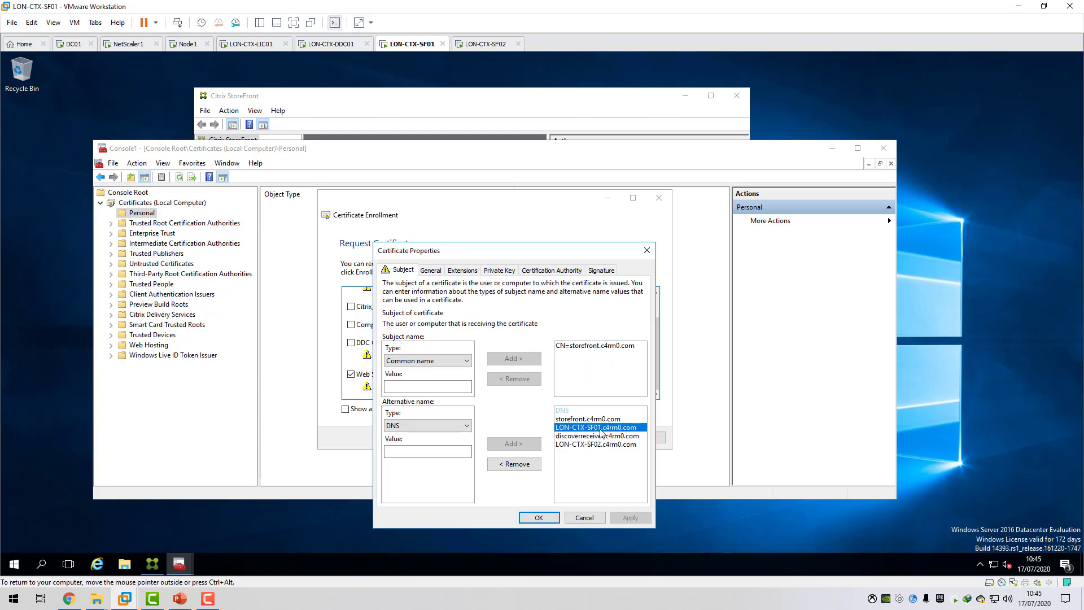
left_click(596, 443)
left_click(596, 435)
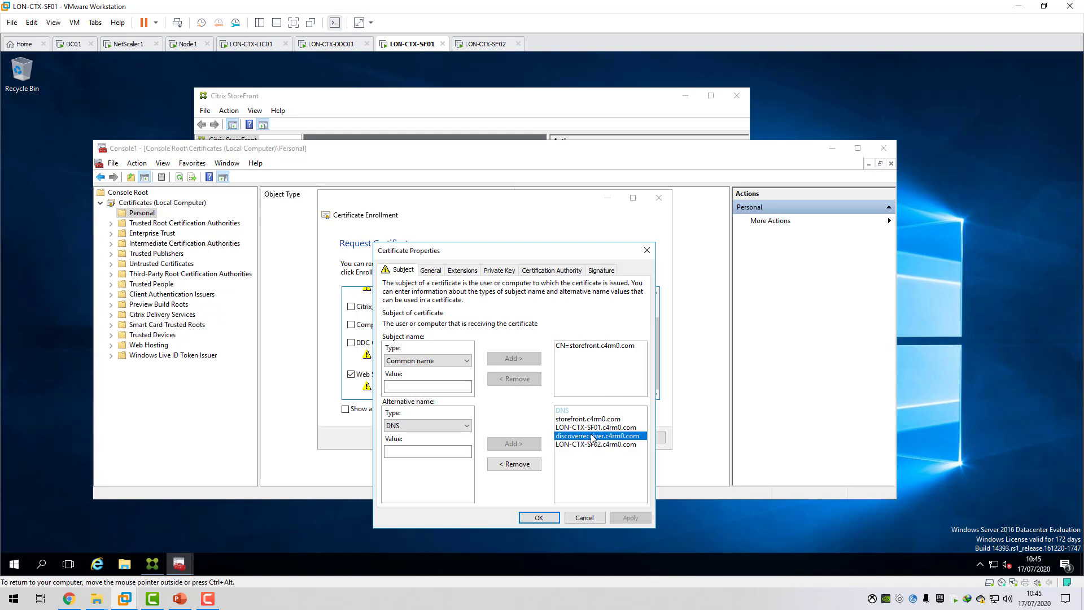
Accept the properties, enroll the Web Server Template certificate, and open the issued storefront.c4rm0.com certificate from the Personal store.
left_click(533, 517)
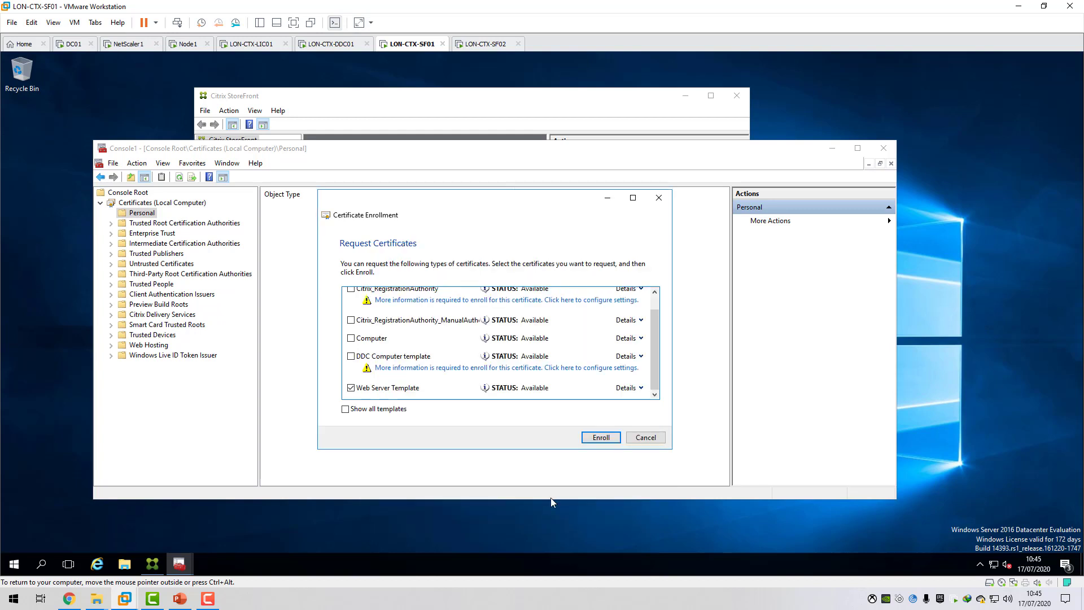
left_click(598, 437)
left_click(647, 439)
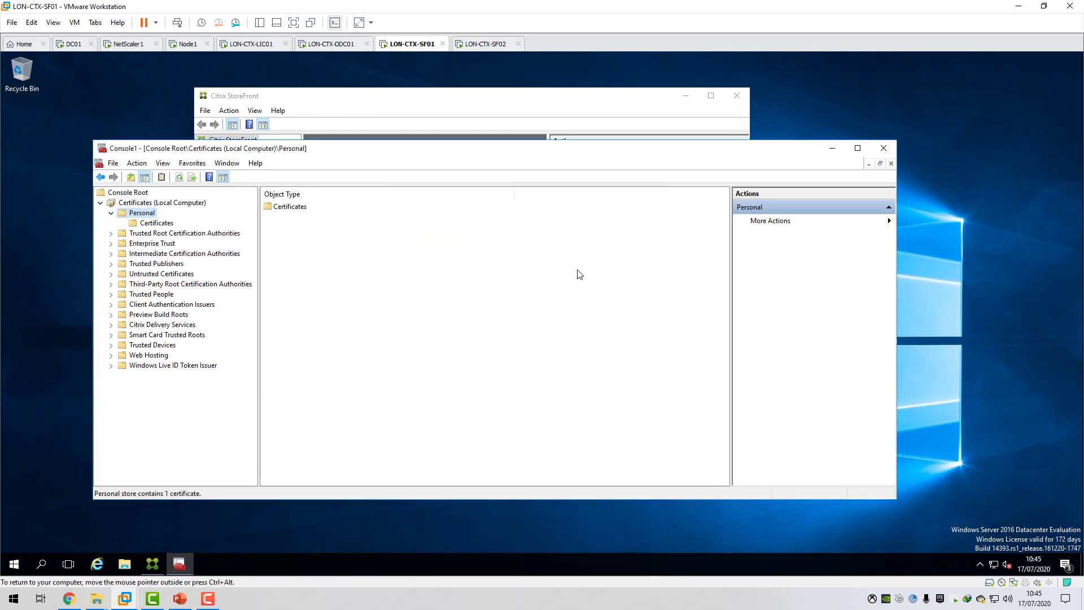
left_click(157, 223)
left_click(430, 208)
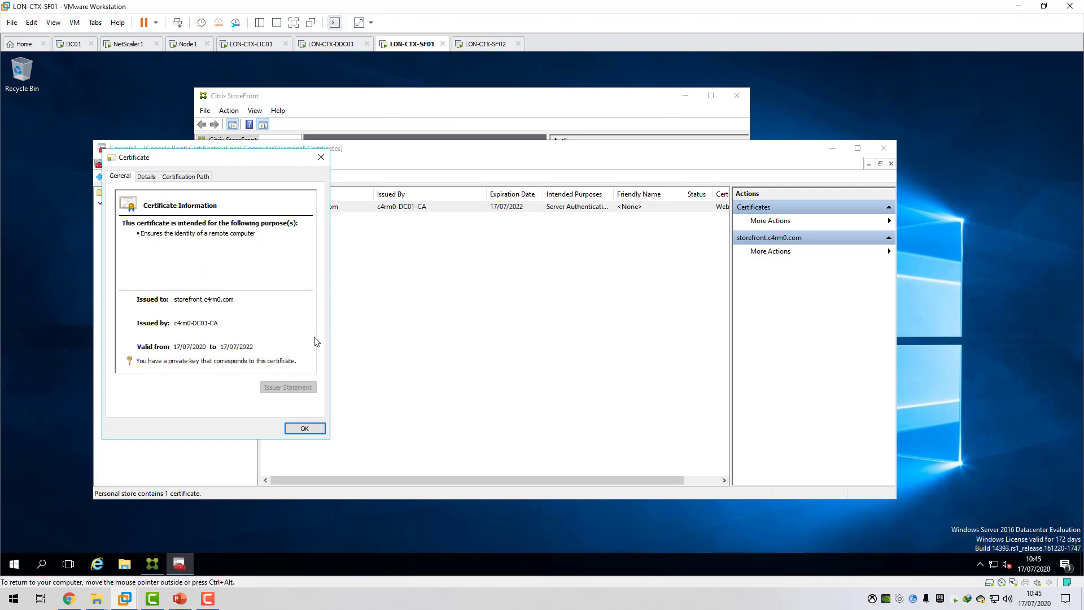
Launch Internet Information Services (IIS) Manager from the Windows Administrative Tools.
left_click(21, 560)
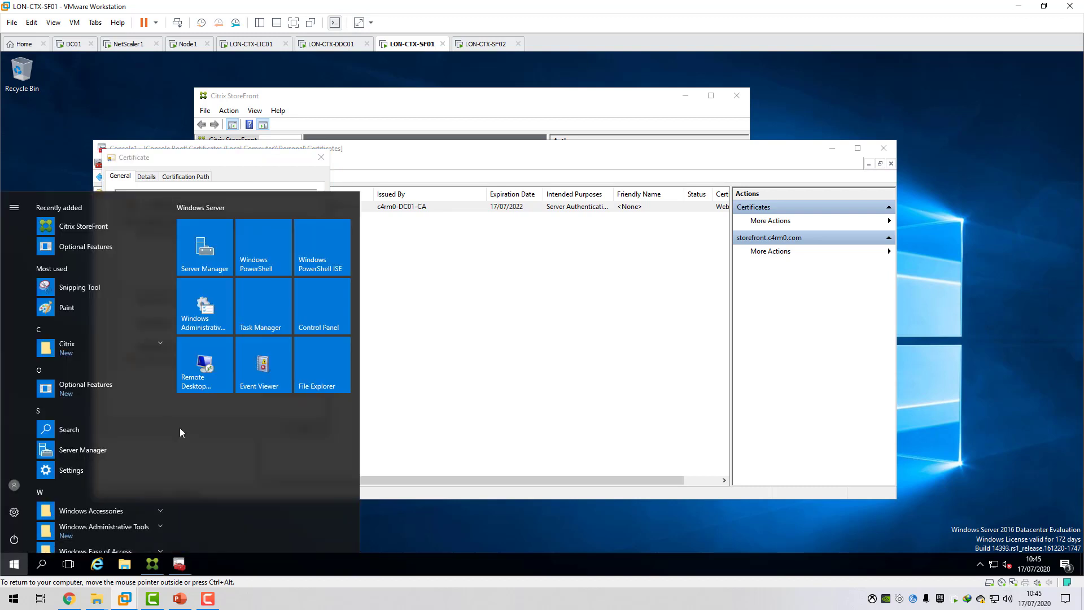
left_click(255, 226)
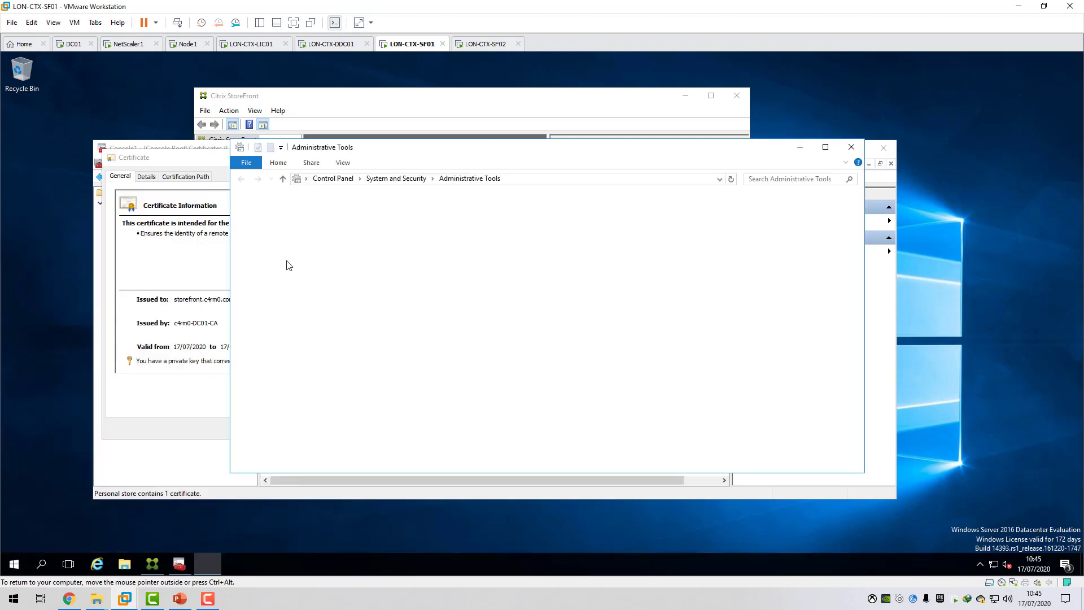
left_click(418, 285)
double_click(418, 285)
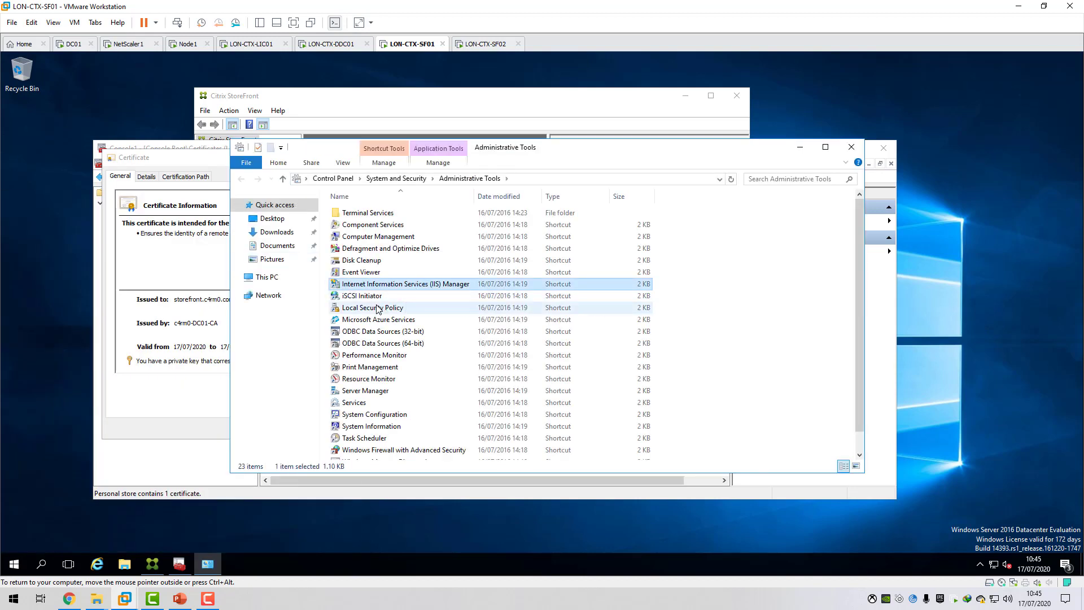
Set up a new https site binding on port 443 for the Default Web Site using the storefront.c4rm0.com SSL certificate.
left_click(150, 249)
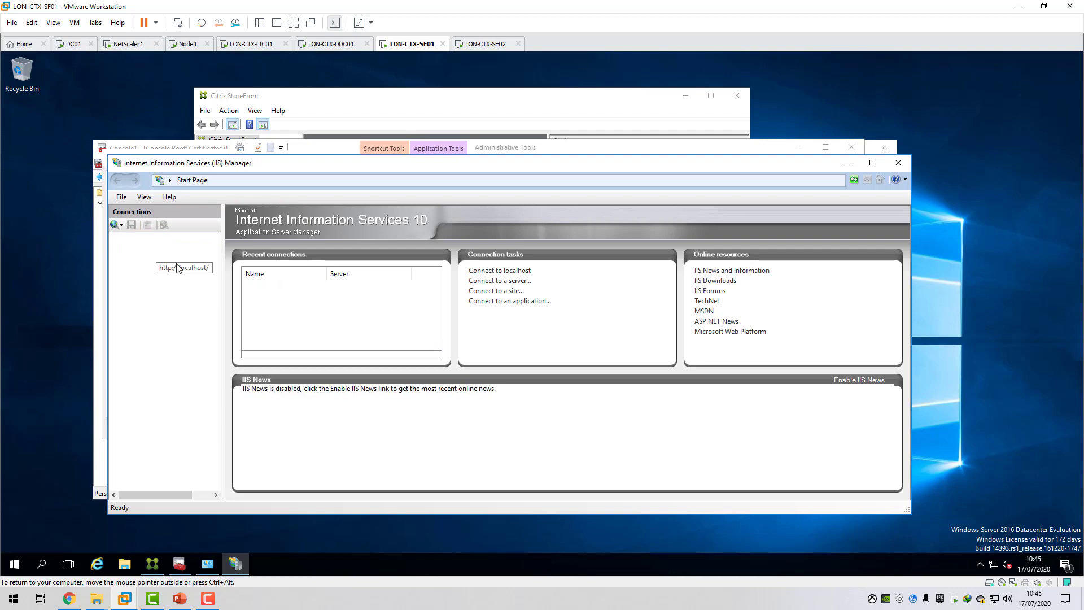
left_click(153, 269)
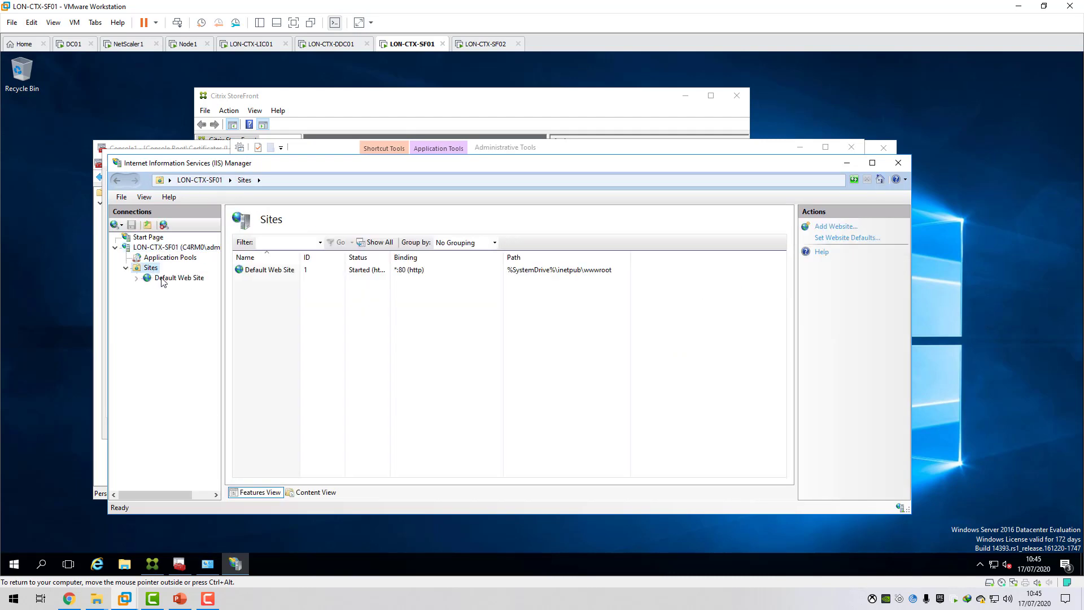
left_click(172, 277)
left_click(829, 264)
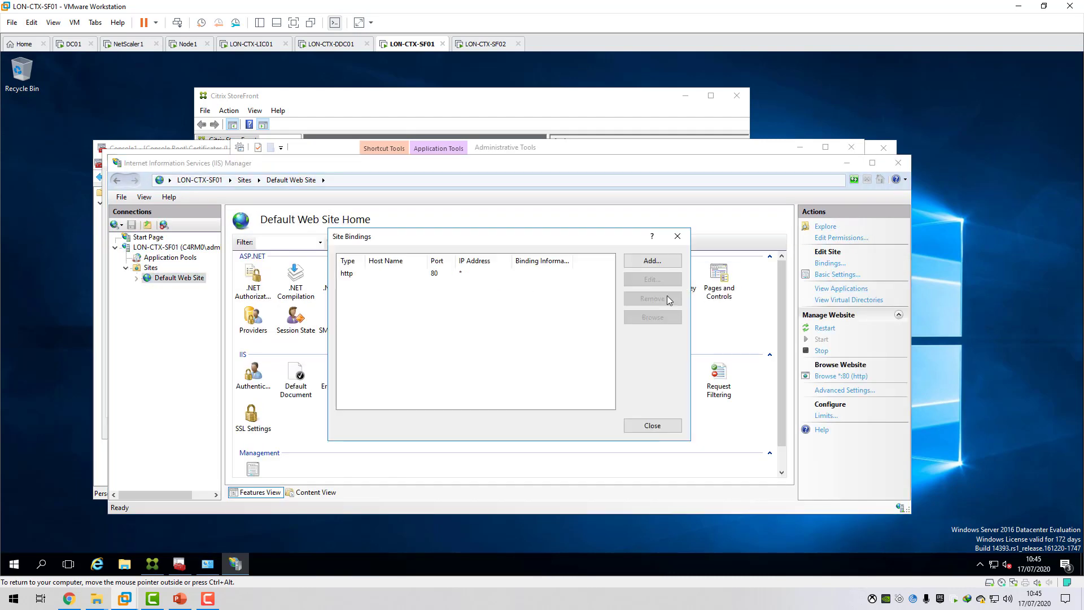
left_click(652, 261)
left_click(400, 286)
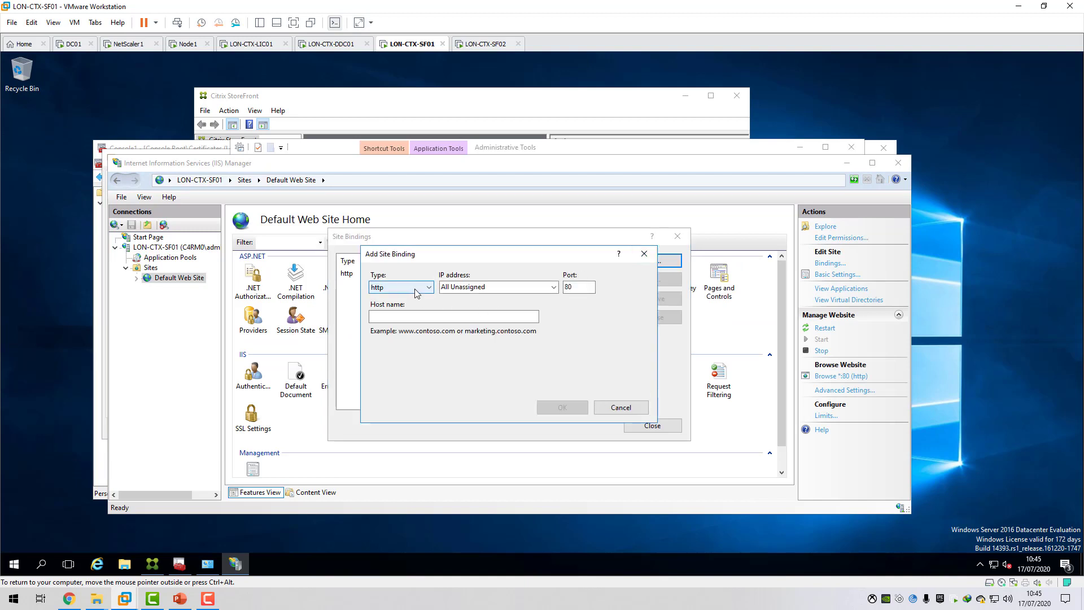
left_click(404, 307)
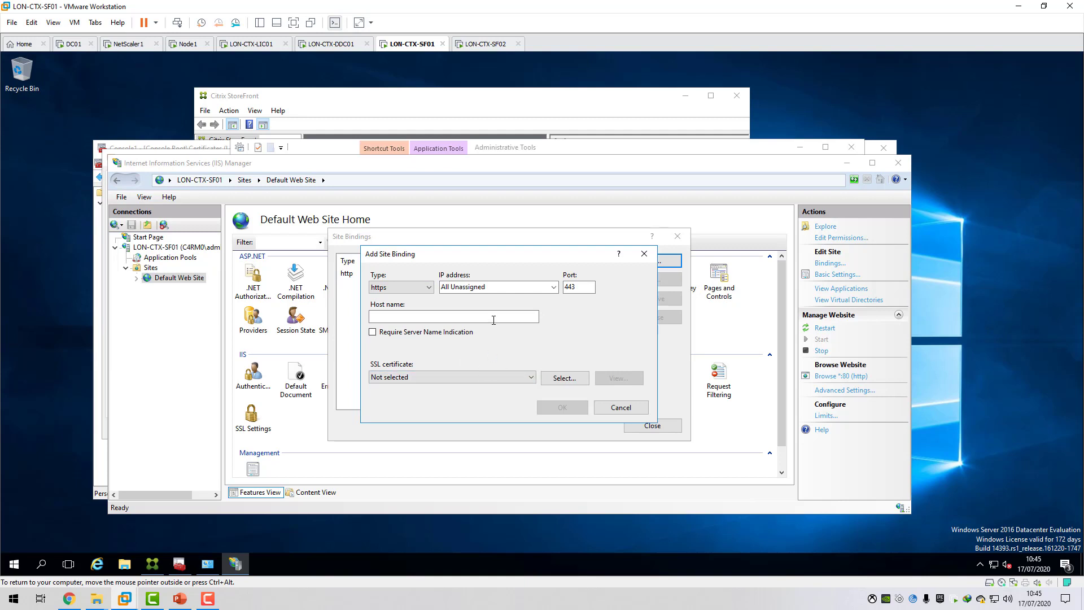
left_click(517, 377)
left_click(435, 397)
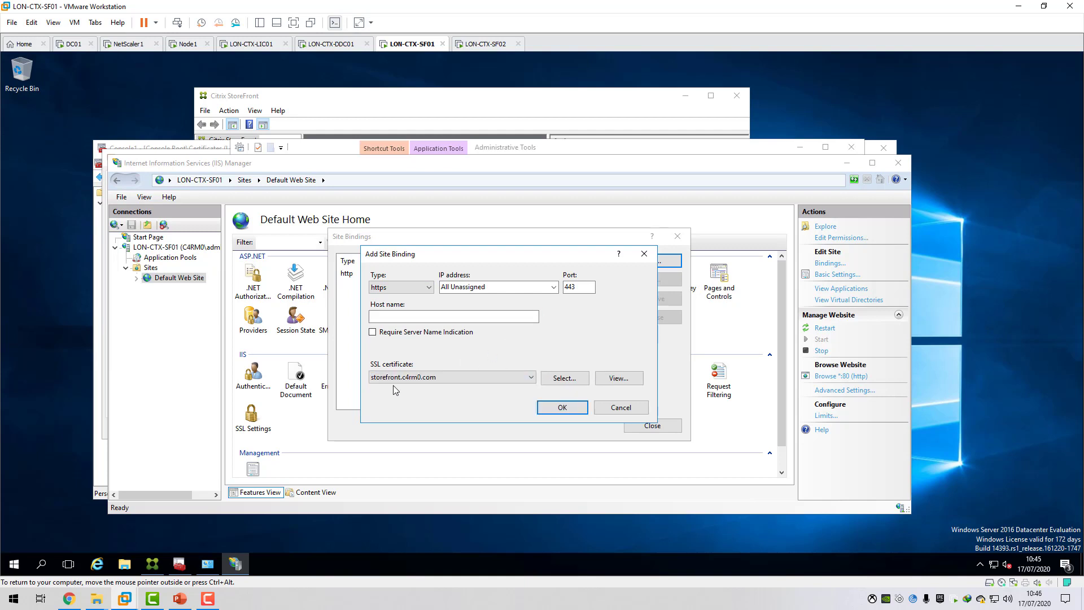
Examine the SSL certificate's certification path, comparing the c4rm0-DC01-CA and storefront.c4rm0.com entries, and close the certificate.
left_click(618, 377)
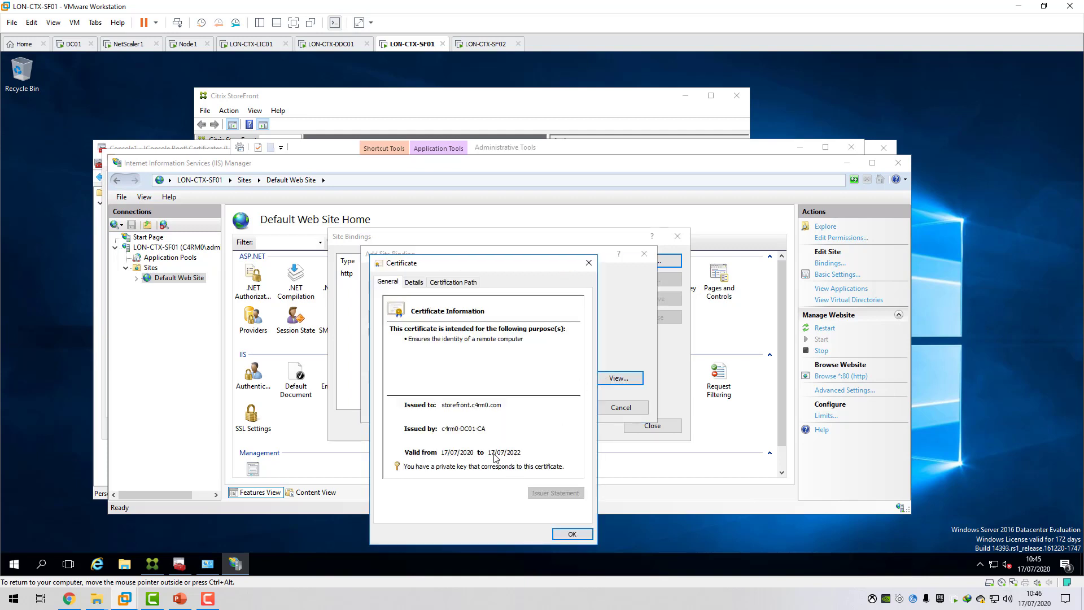
left_click(467, 284)
left_click(441, 321)
left_click(432, 312)
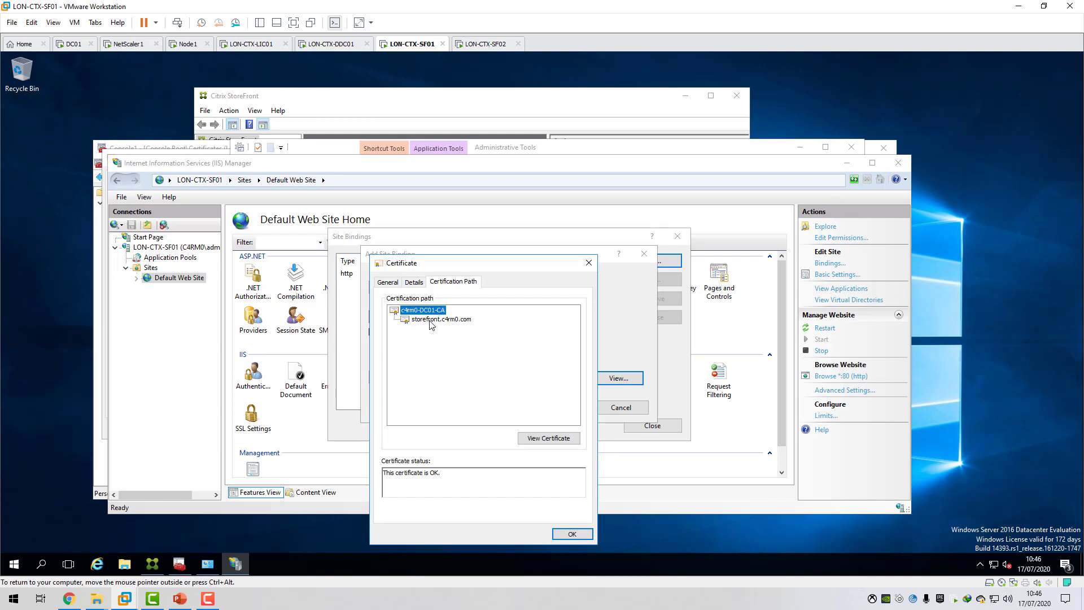
left_click(430, 320)
left_click(427, 309)
left_click(435, 319)
left_click(429, 310)
left_click(435, 320)
left_click(429, 310)
left_click(436, 319)
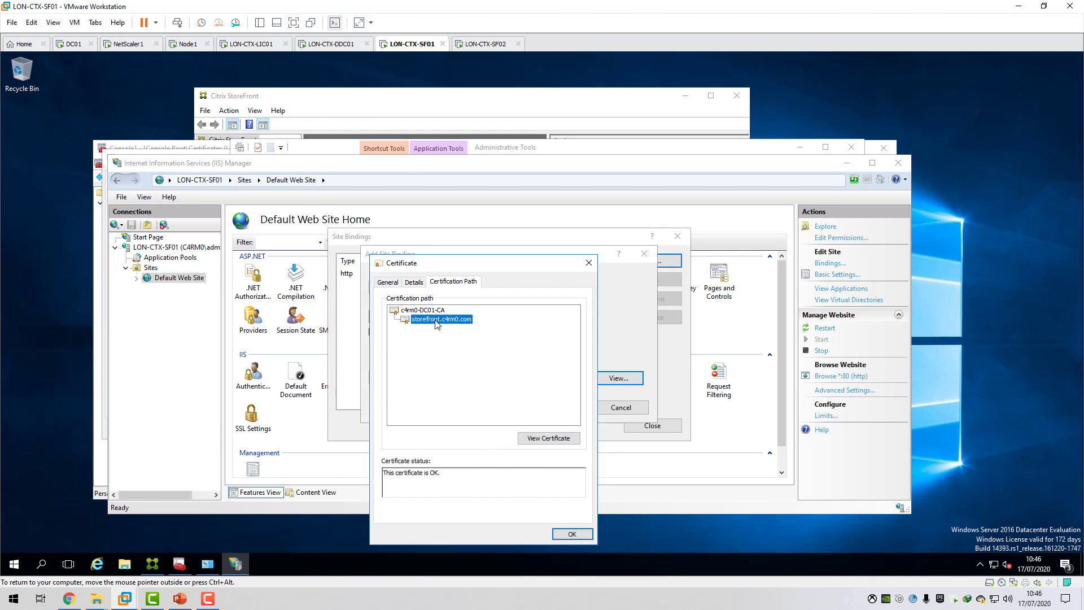
left_click(432, 310)
left_click(573, 534)
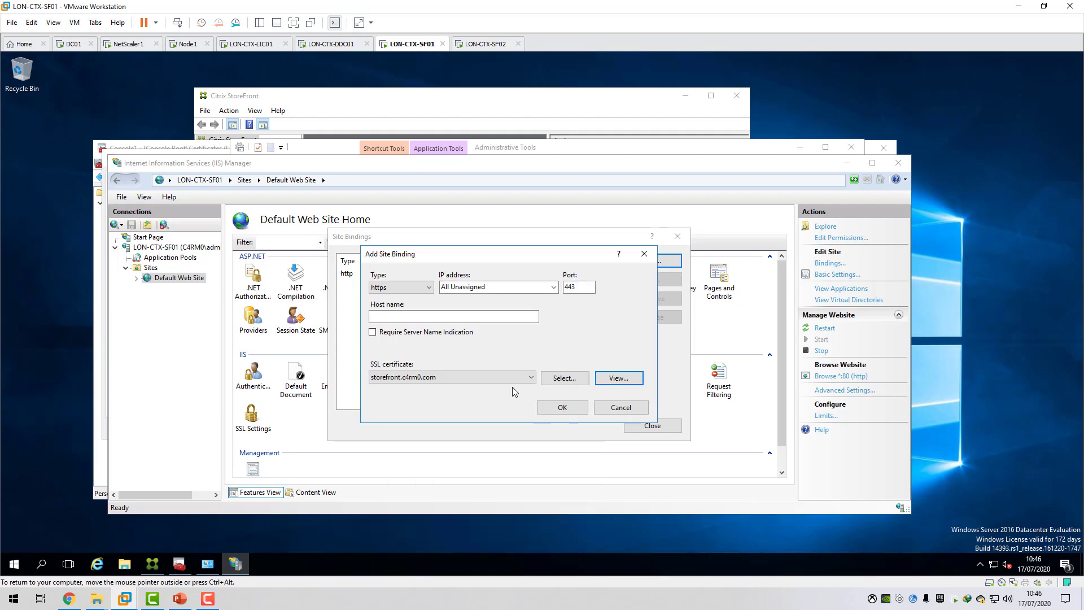
Confirm the https binding and close IIS Manager, Administrative Tools, the certificate and the certificates console without saving Console1.
left_click(566, 402)
left_click(652, 426)
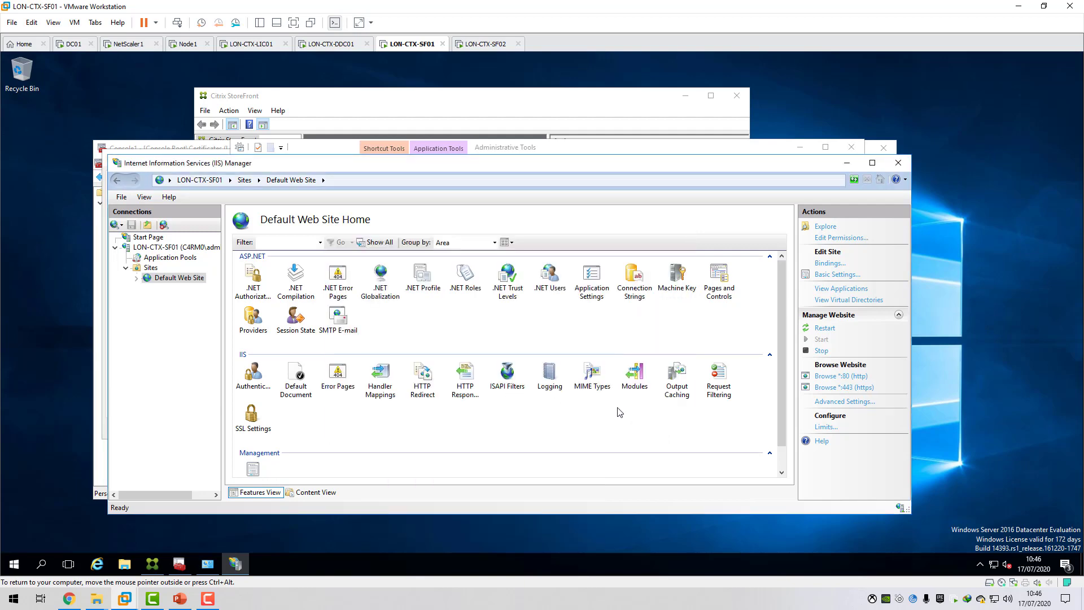
left_click(897, 163)
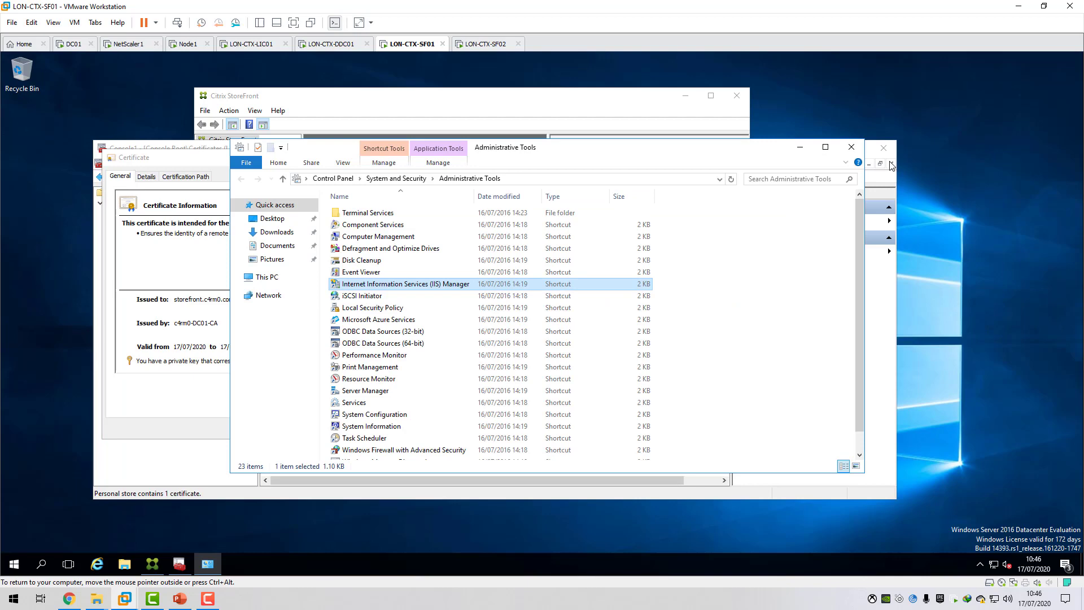
left_click(852, 147)
left_click(321, 157)
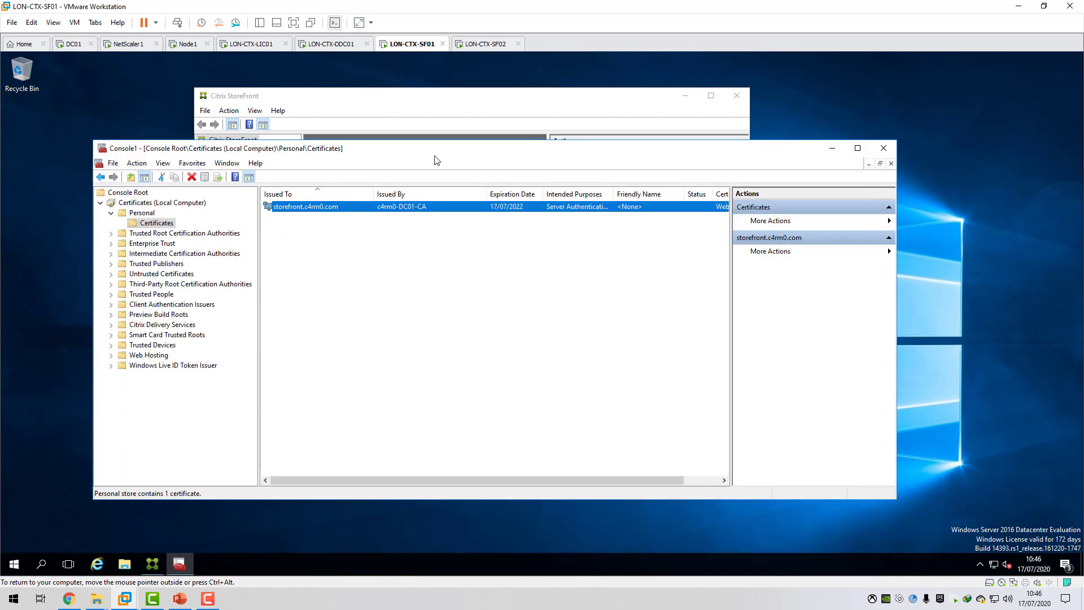
left_click(883, 148)
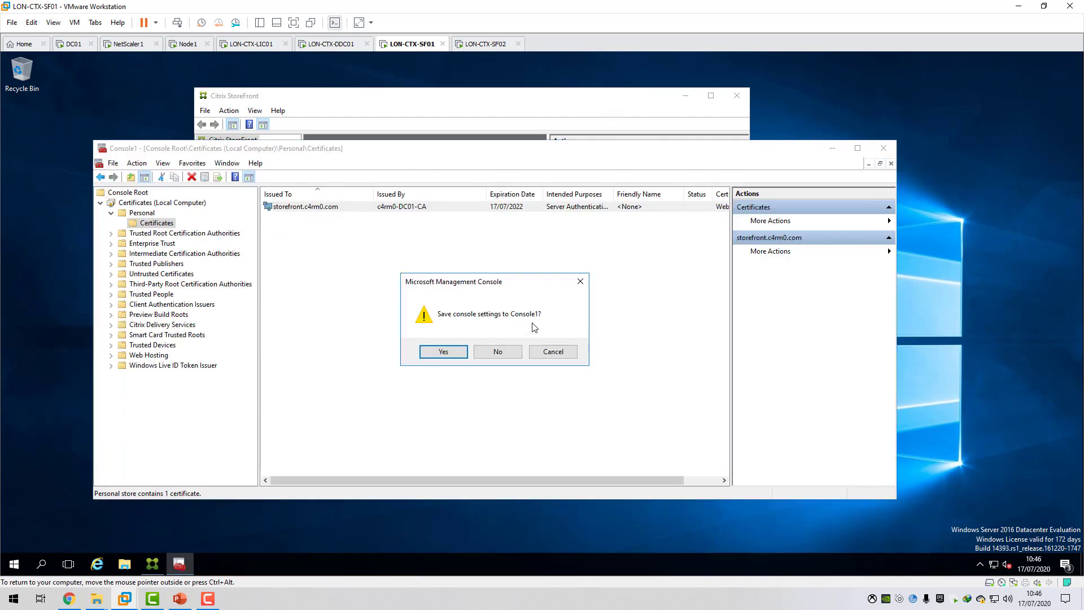
left_click(505, 354)
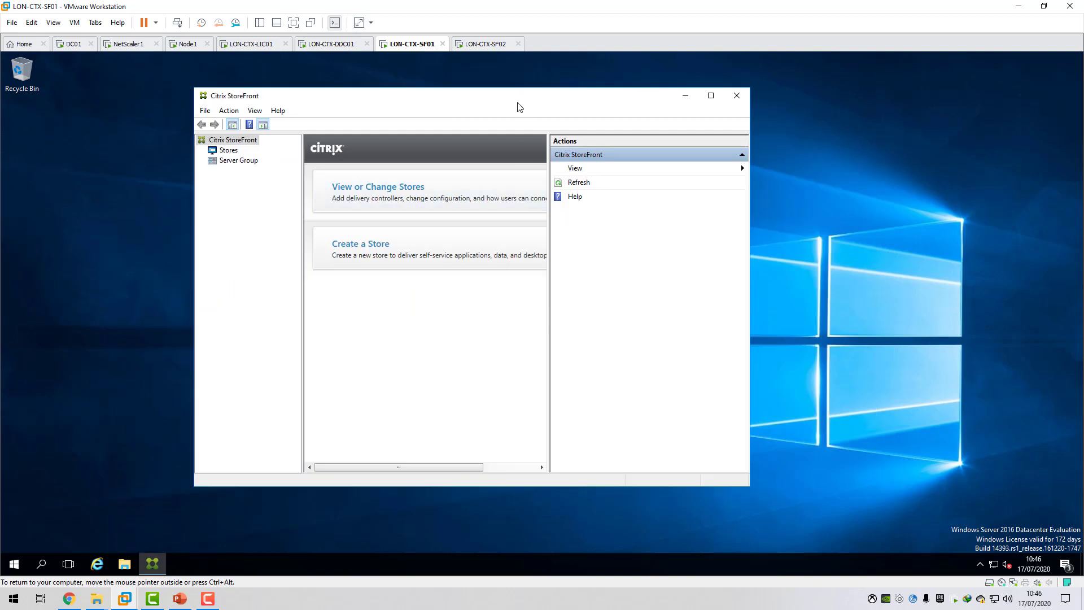
Show the stores in Citrix StoreFront and refresh the c4rm0 store's details.
left_click(236, 150)
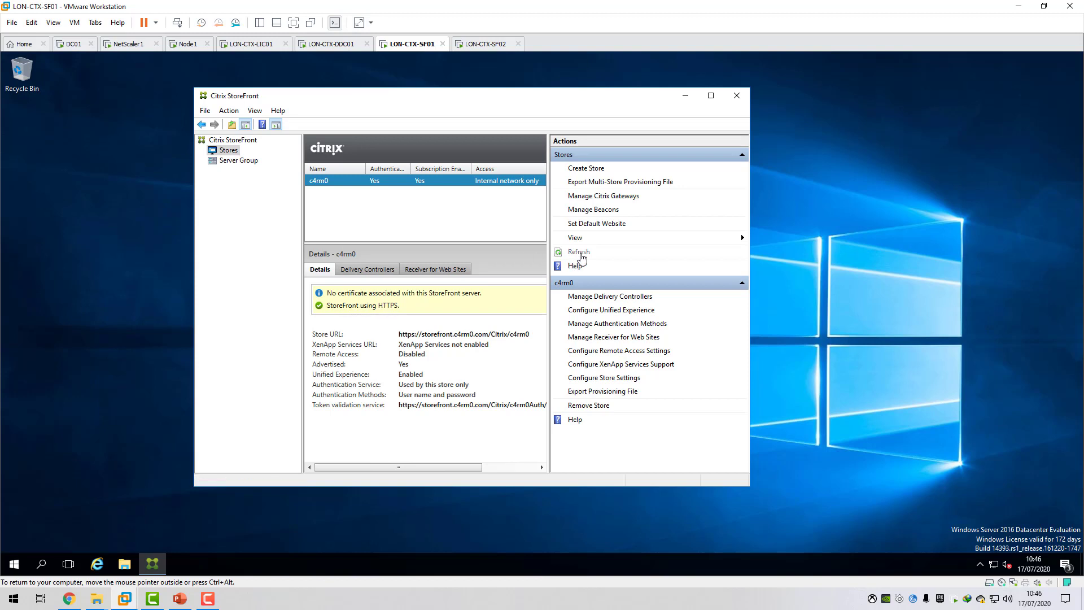
left_click(576, 254)
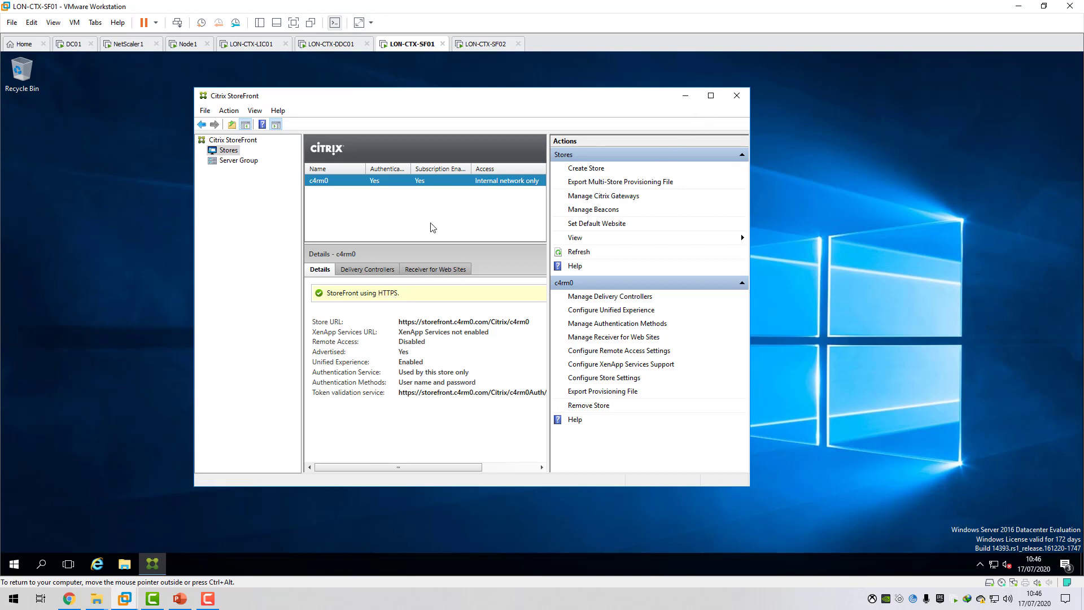
Open an MMC console and add the Certificates snap-in for the local computer account.
left_click(16, 564)
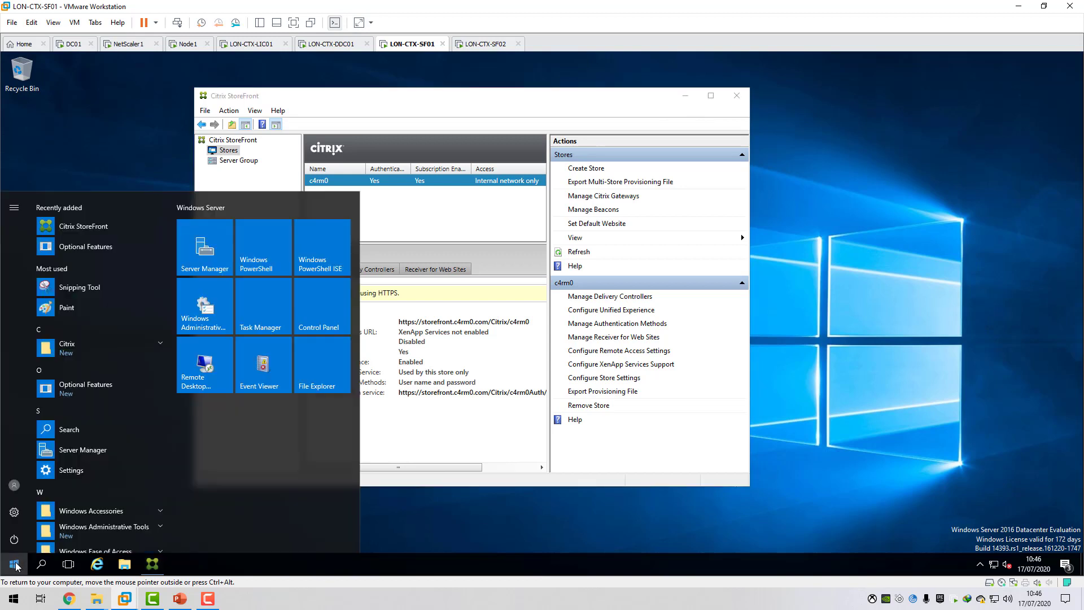
type("mmc")
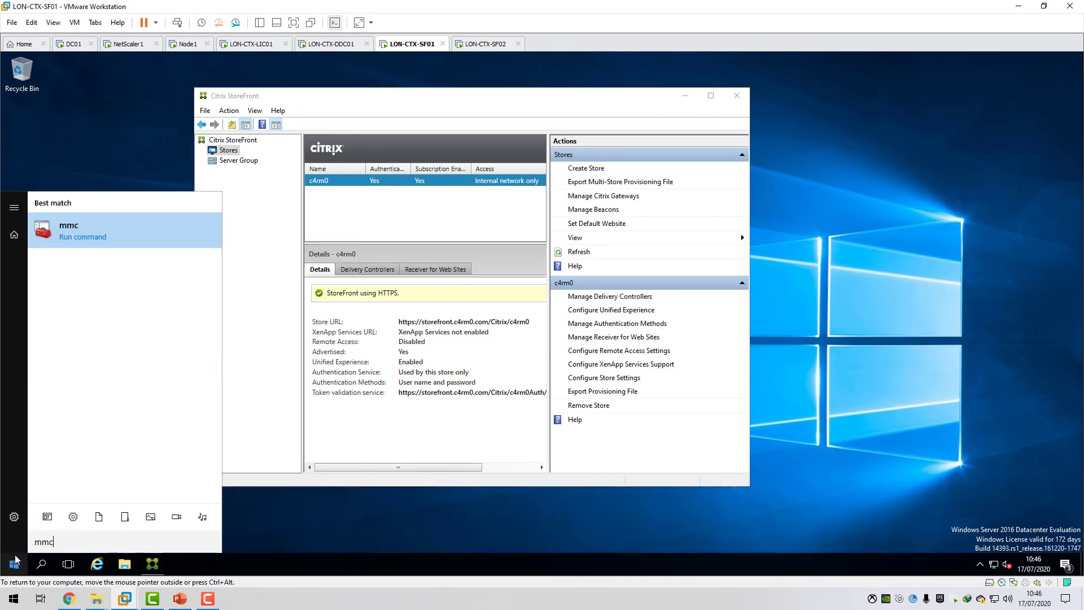
key("Return")
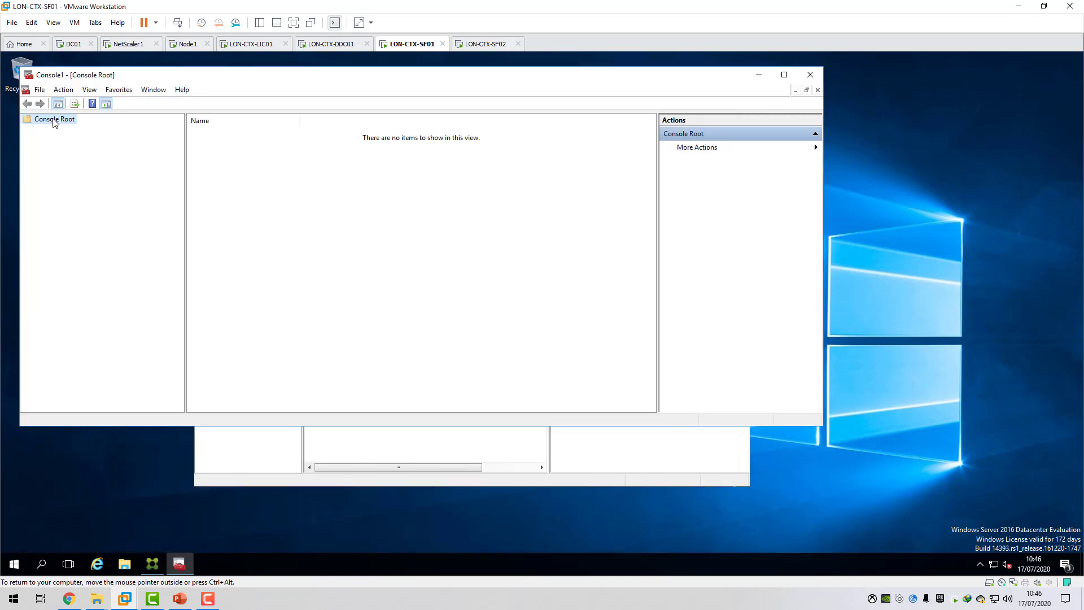
left_click(39, 90)
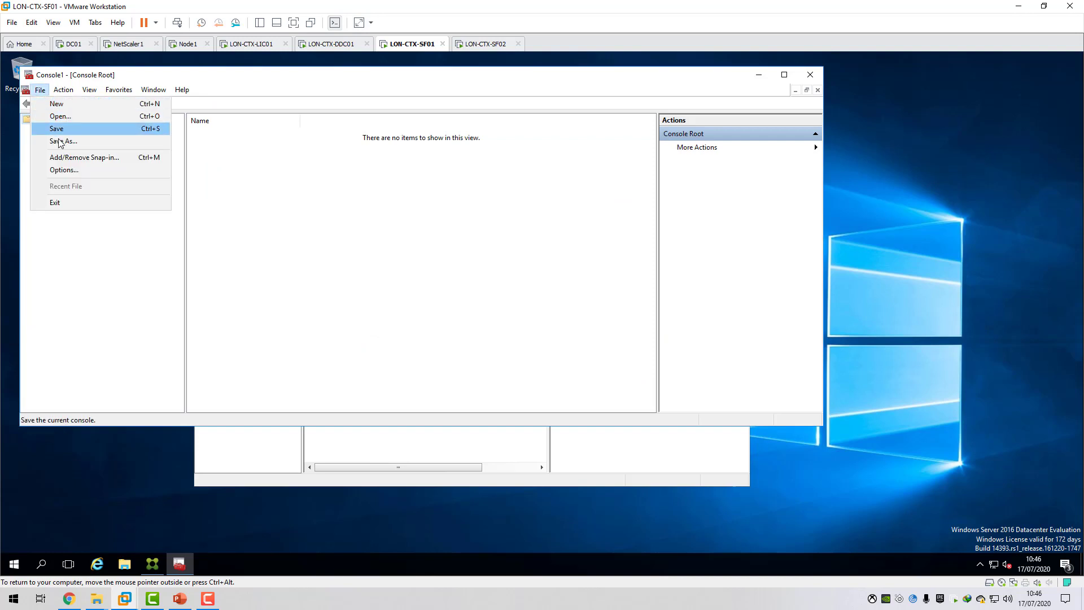
left_click(67, 157)
left_click(272, 205)
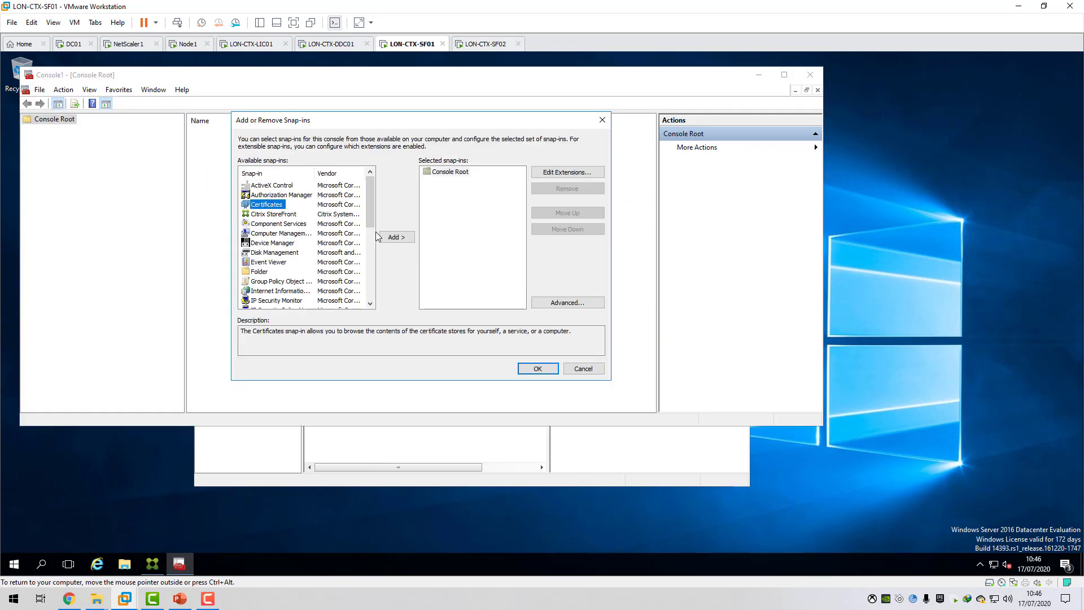
left_click(390, 237)
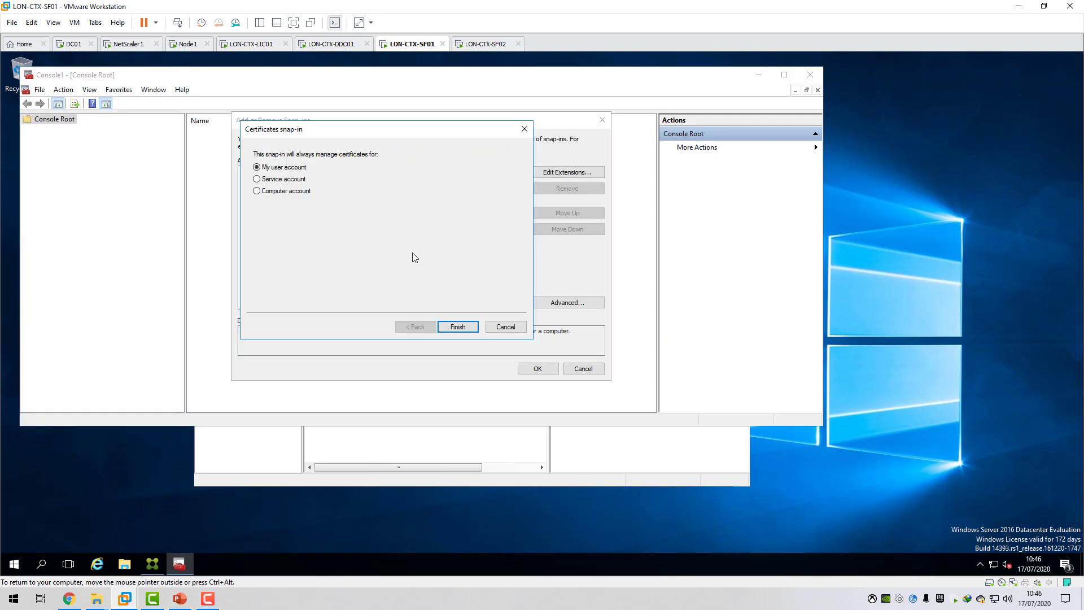
left_click(298, 193)
left_click(456, 327)
left_click(456, 327)
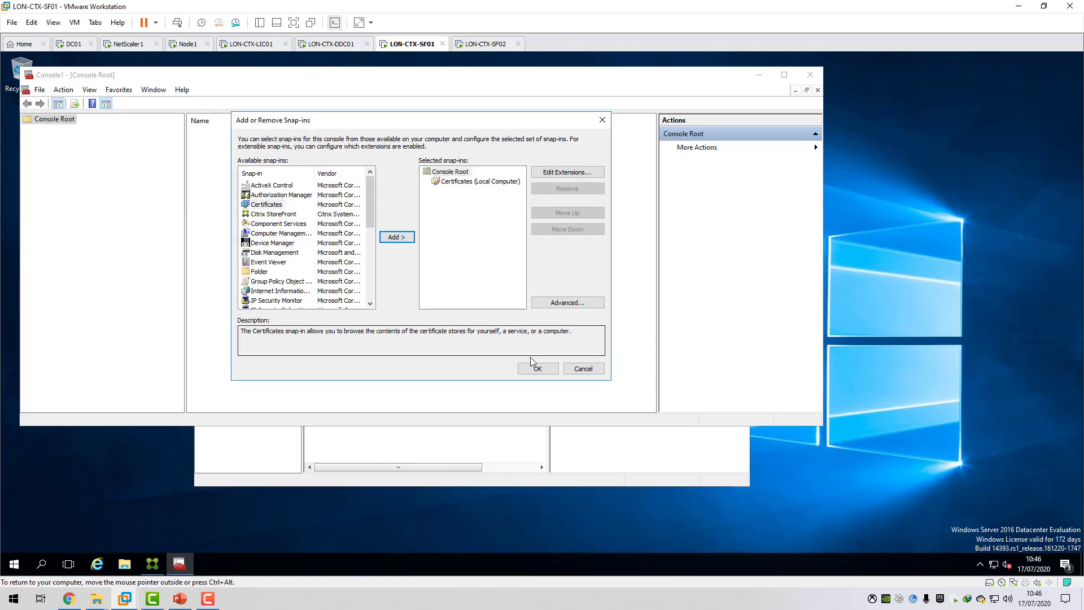
left_click(539, 368)
Start exporting the storefront.c4rm0.com certificate from the local computer's Personal certificate store.
double_click(97, 129)
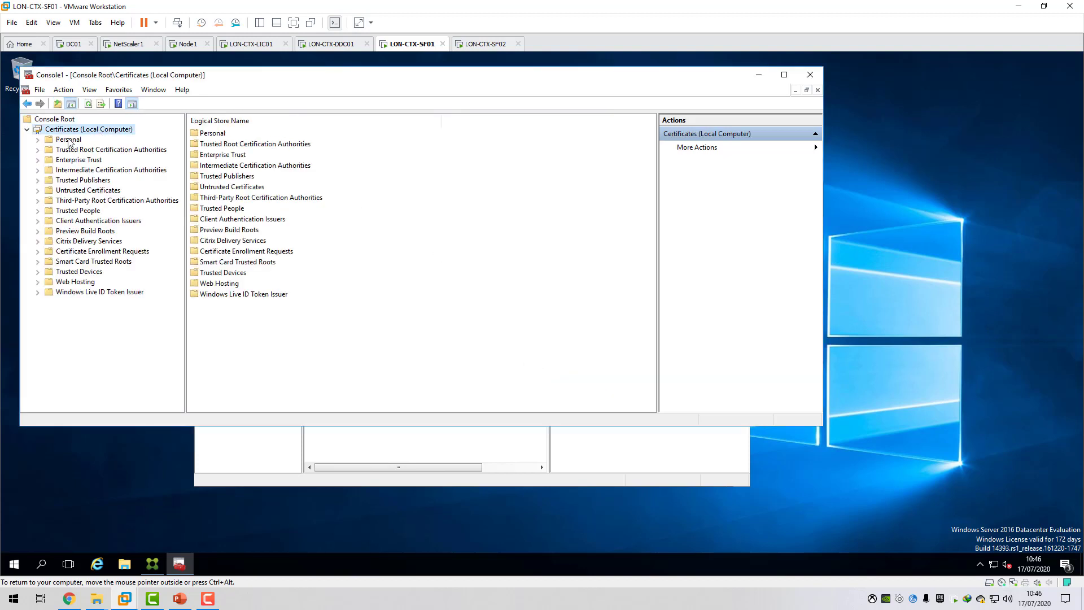
double_click(69, 141)
left_click(90, 149)
left_click(228, 137)
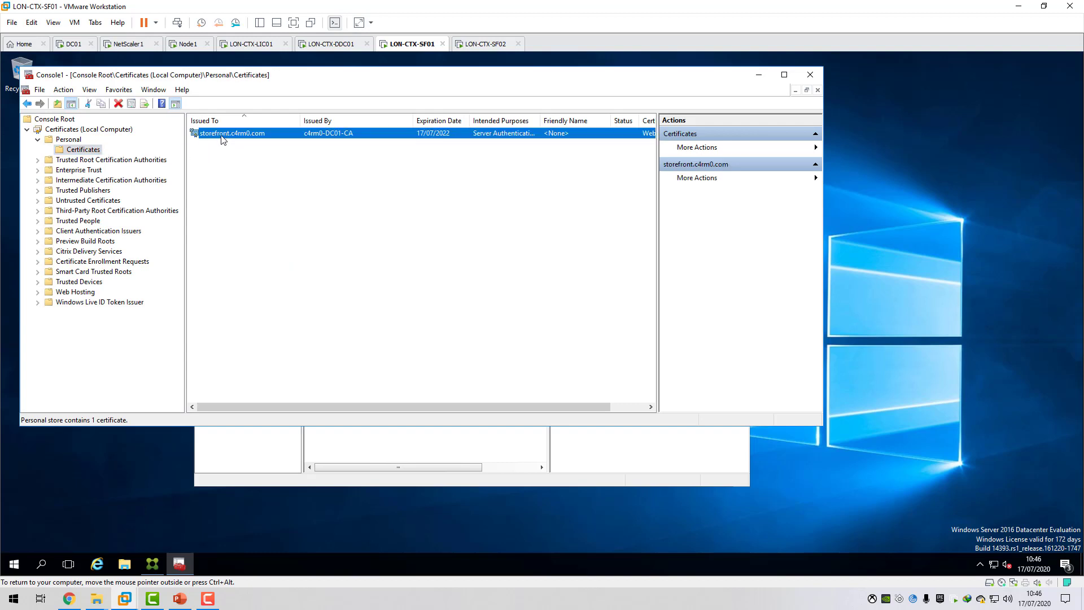
right_click(221, 136)
mouse_move(247, 161)
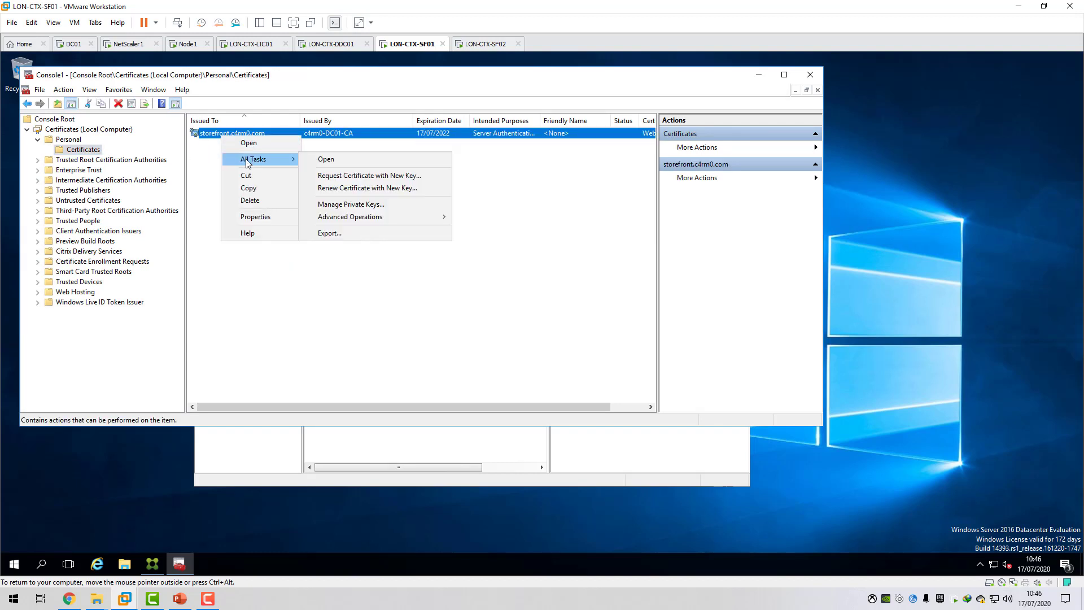
left_click(330, 232)
left_click(501, 381)
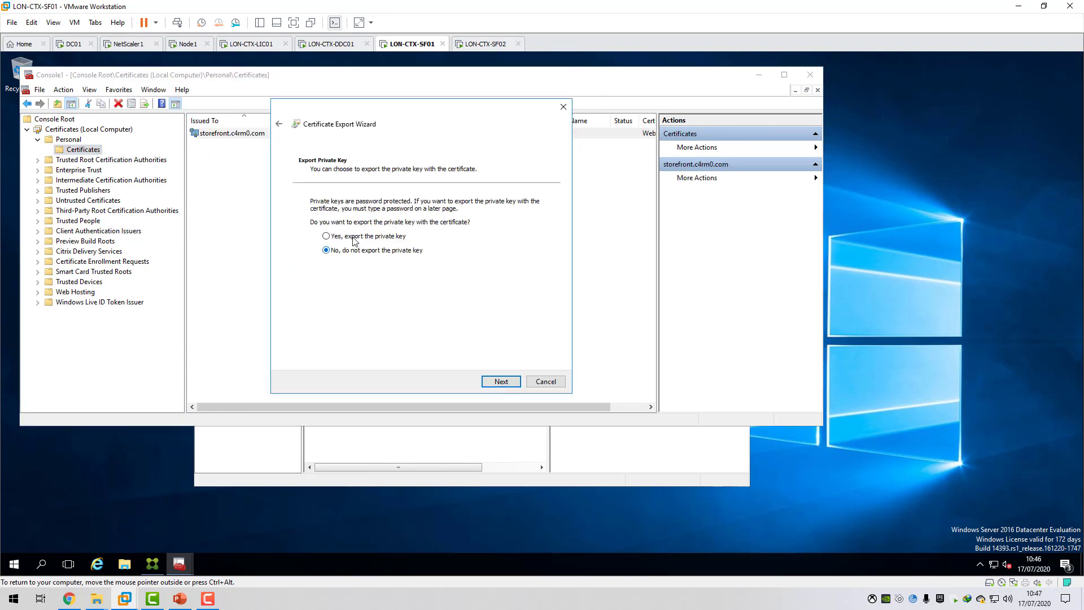
Include the private key in the PFX export and leave out the other certificates in the certification path.
left_click(345, 236)
left_click(506, 381)
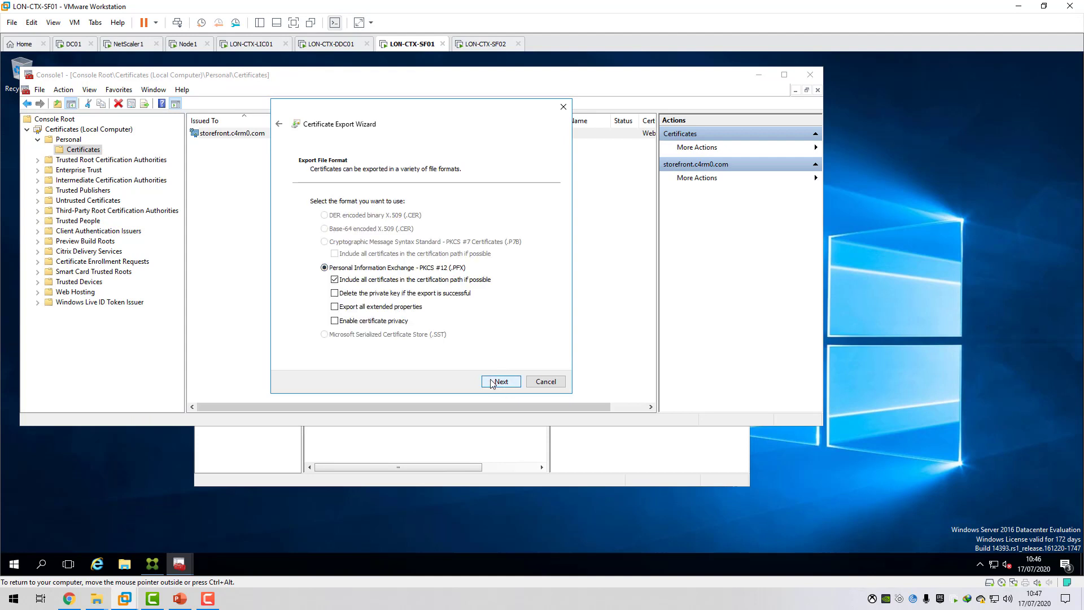
left_click(340, 280)
left_click(506, 383)
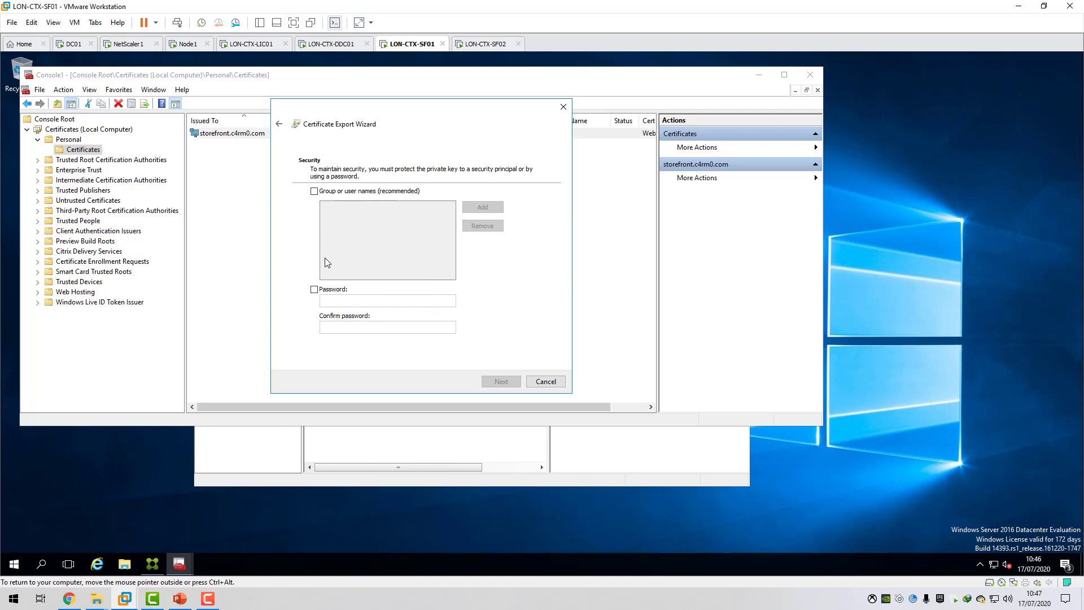
Protect the exported private key with a password, entering and confirming it.
left_click(315, 289)
left_click(349, 299)
type("P")
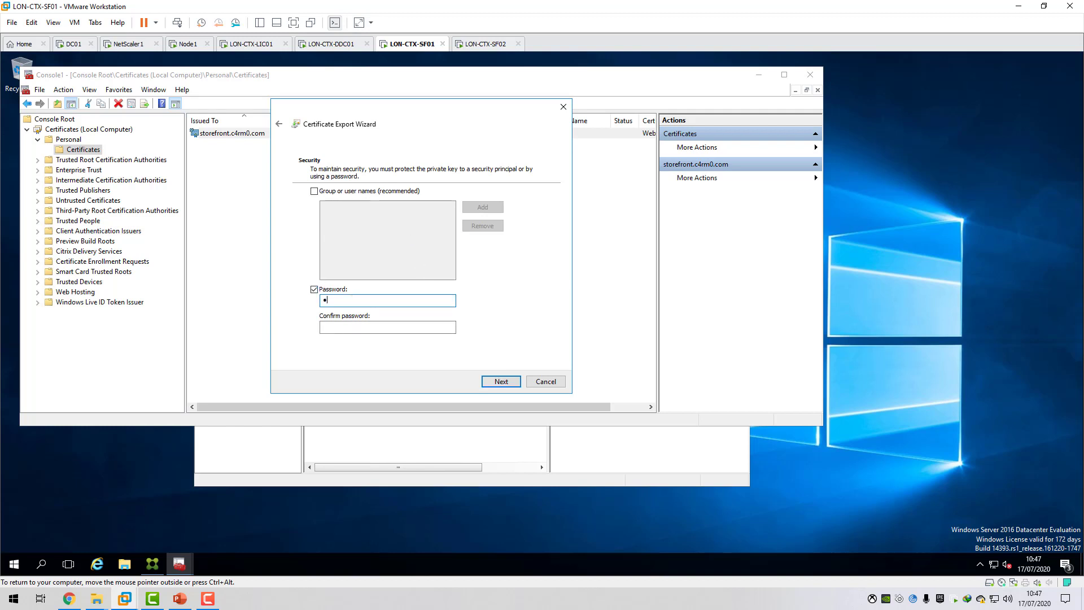
left_click(382, 332)
type("P")
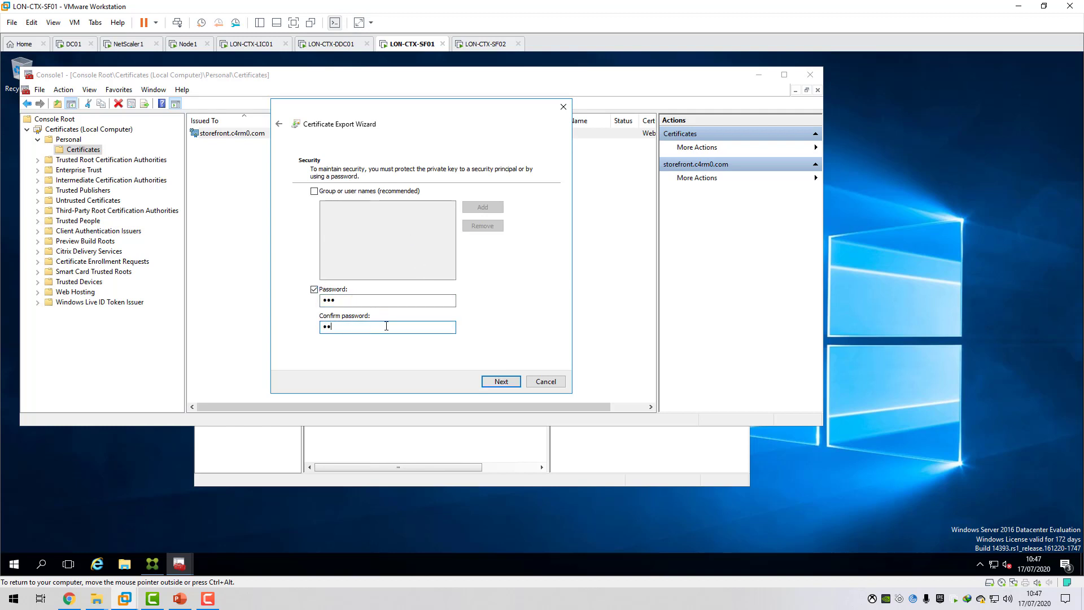
type("d")
left_click(498, 381)
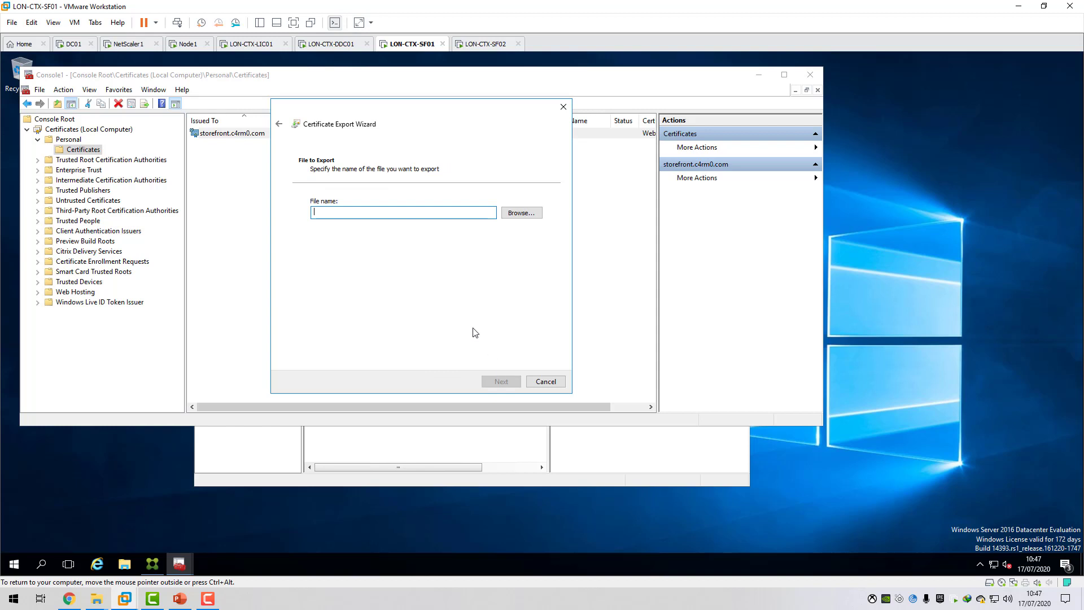
Save the PFX to the Desktop as storefront.c4rm0.com, finish the export and minimize the certificates console.
left_click(514, 213)
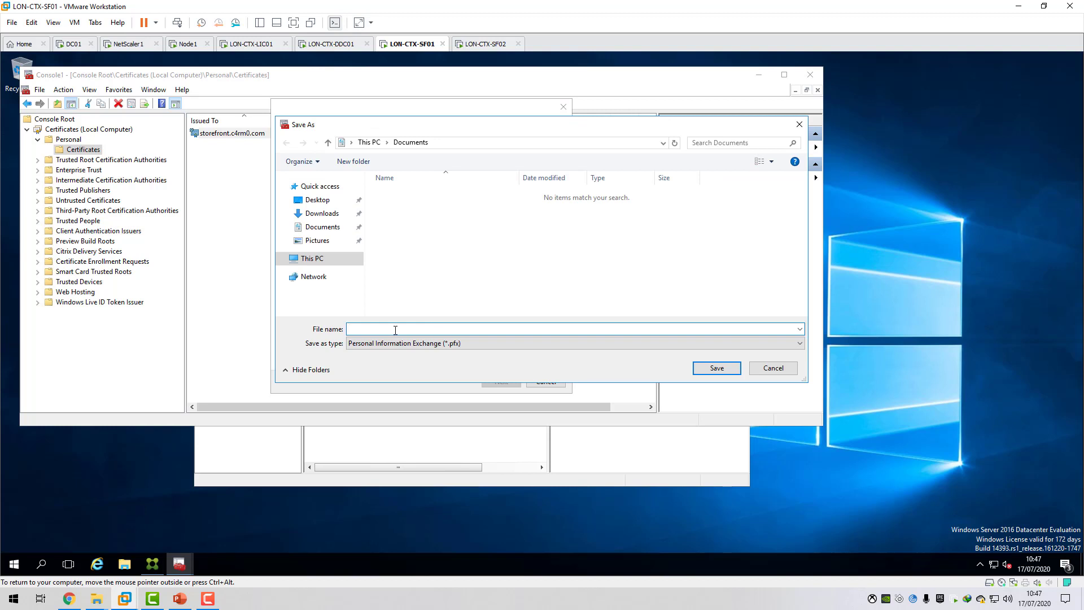
left_click(317, 200)
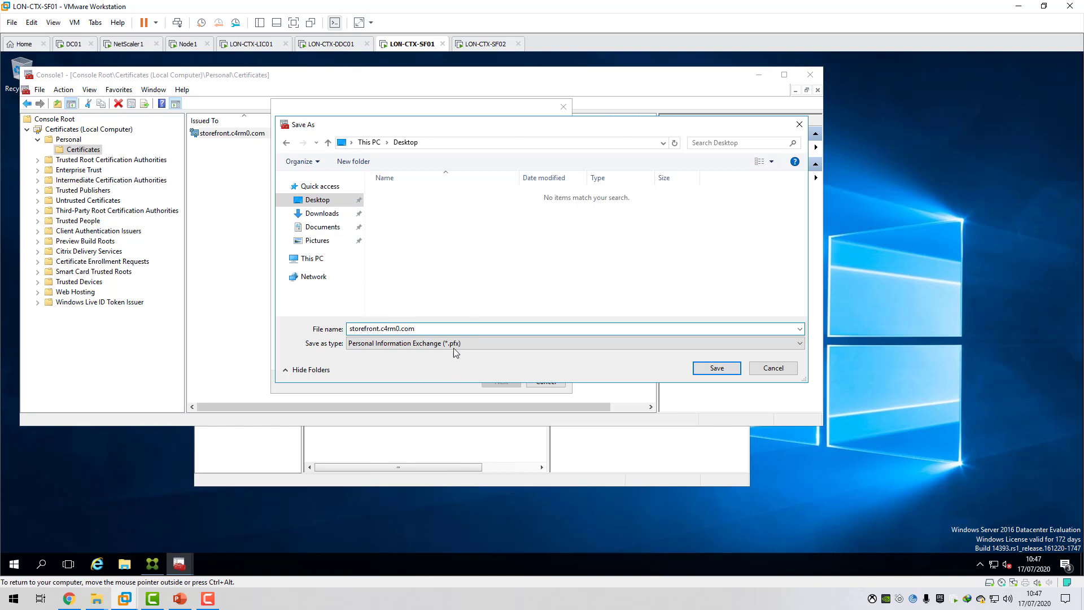
left_click(716, 368)
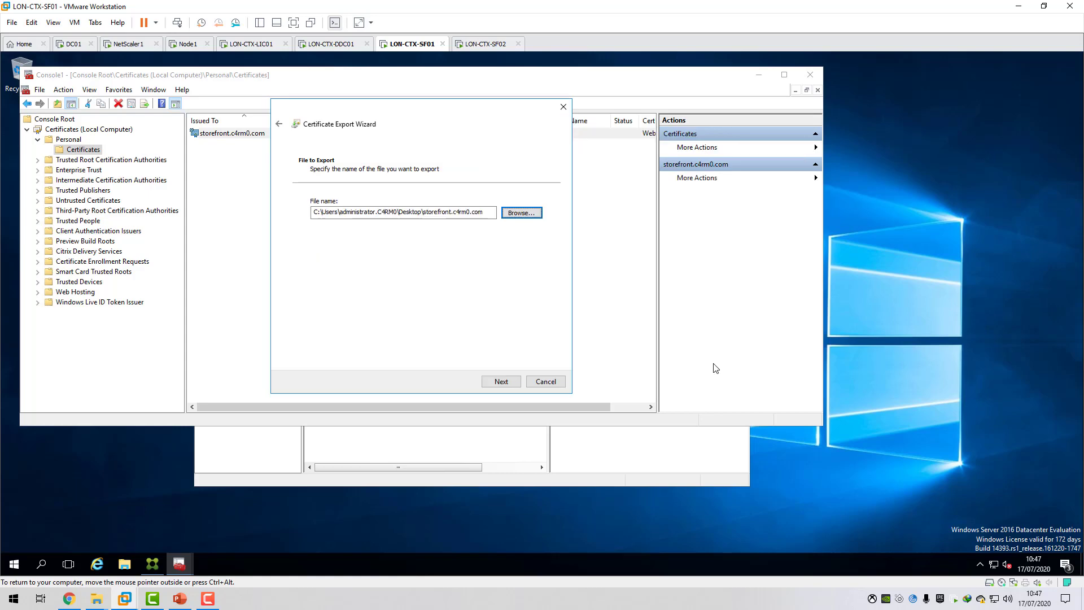
left_click(504, 381)
left_click(515, 386)
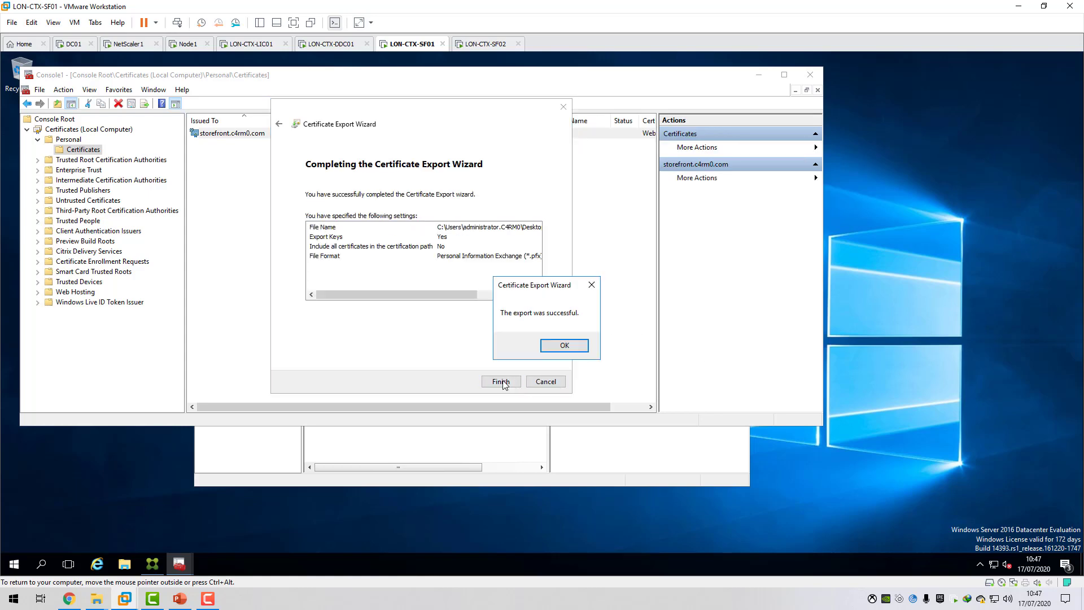
left_click(550, 355)
left_click(770, 83)
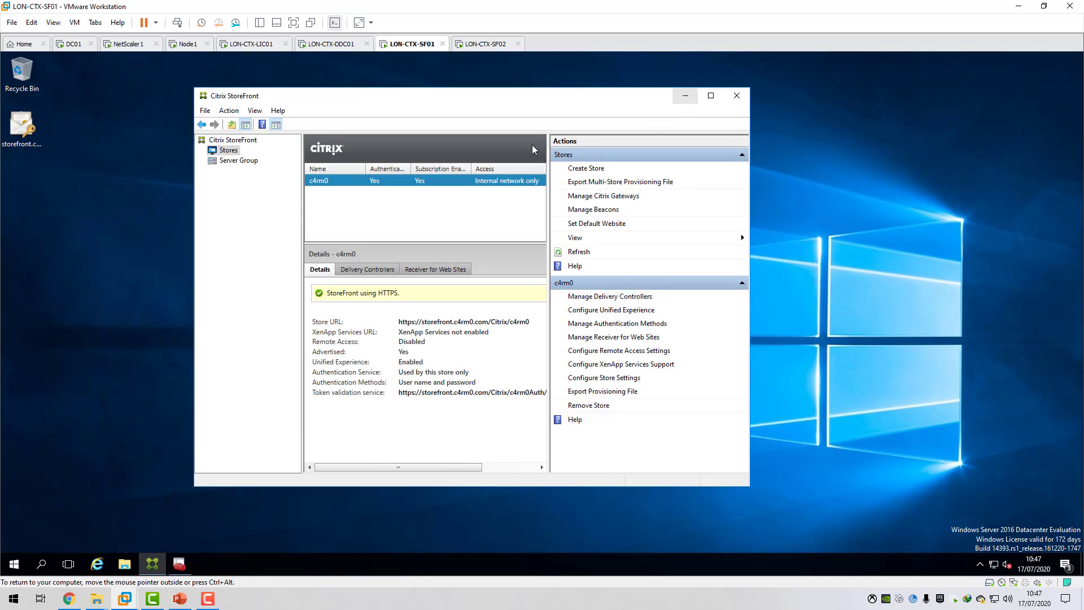
Copy the exported storefront.c4rm0.com file and try to open \\lon-ctx-sf02\c$ in File Explorer.
left_click(24, 138)
right_click(24, 138)
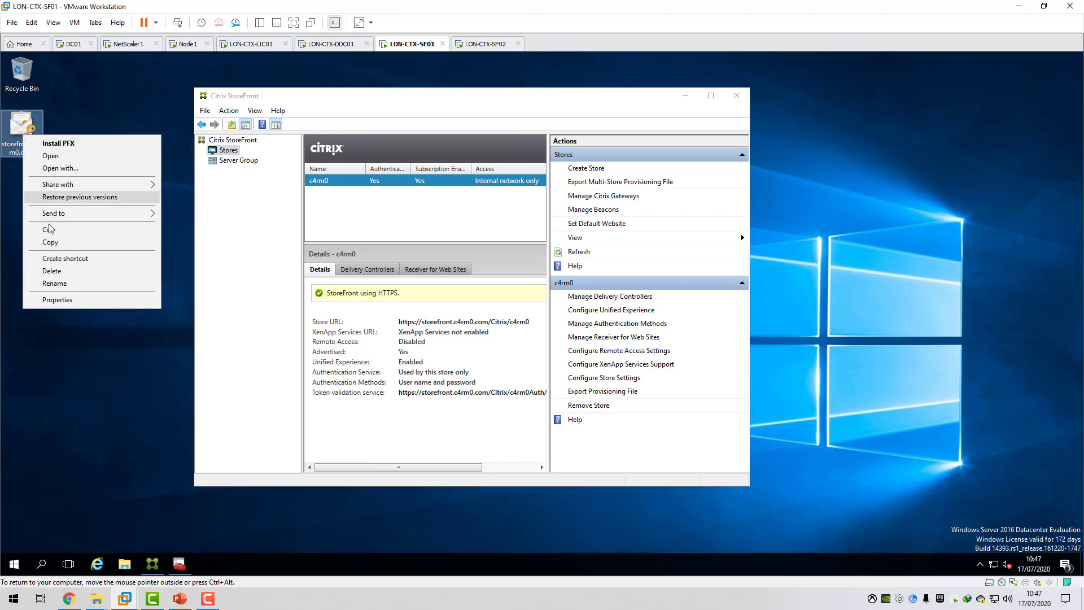
left_click(51, 242)
left_click(126, 565)
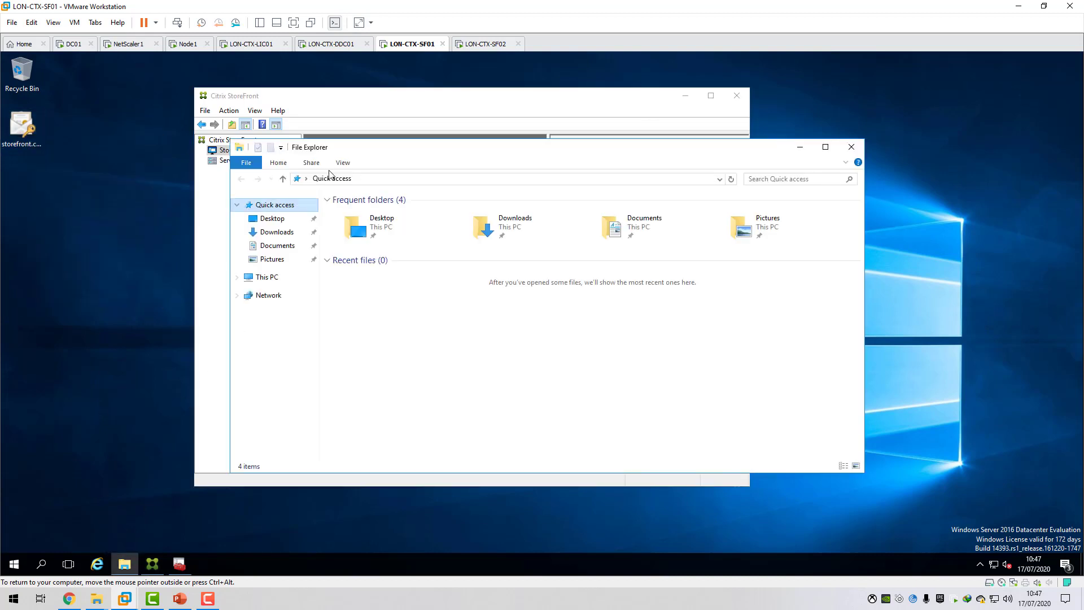
left_click(382, 180)
key("BackSpace")
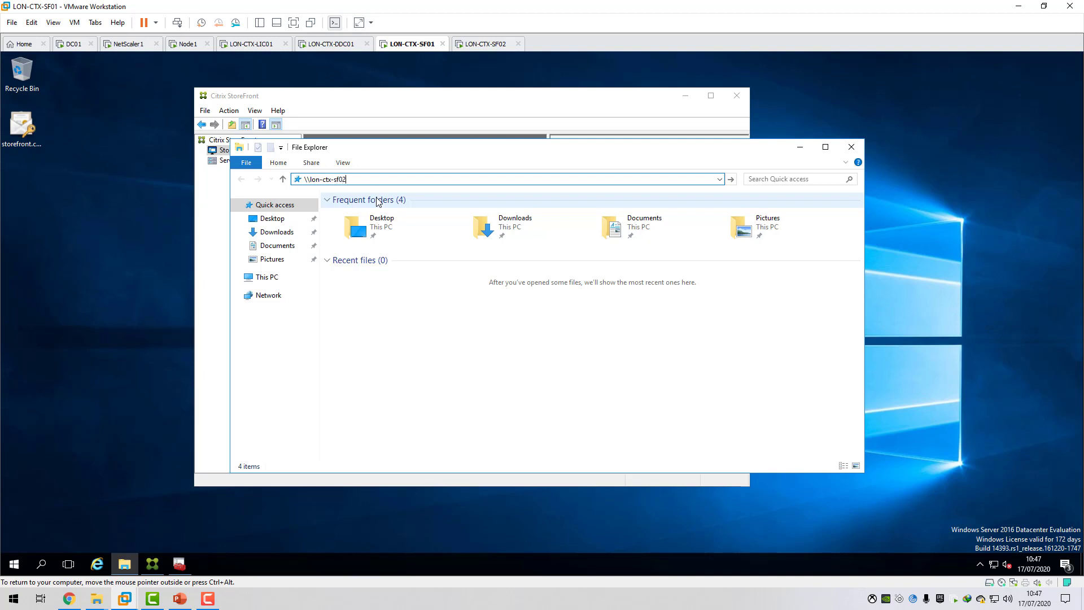
type("\\\\lon-ctx-sf02\\c$")
key("Return")
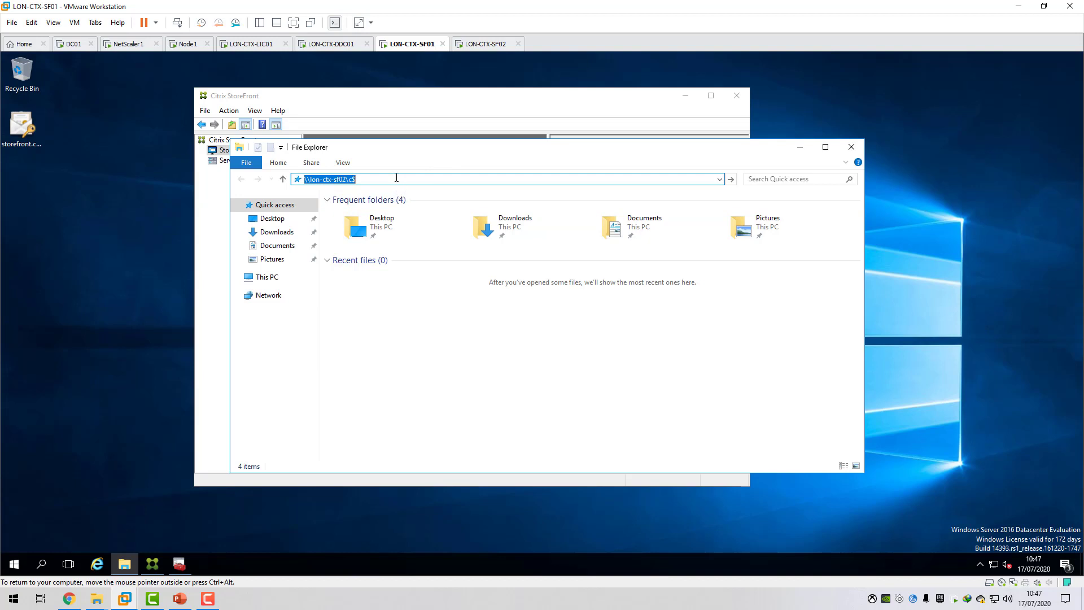
Switch to the LON-CTX-SF02 virtual machine and unlock it with the administrator account password.
left_click(485, 43)
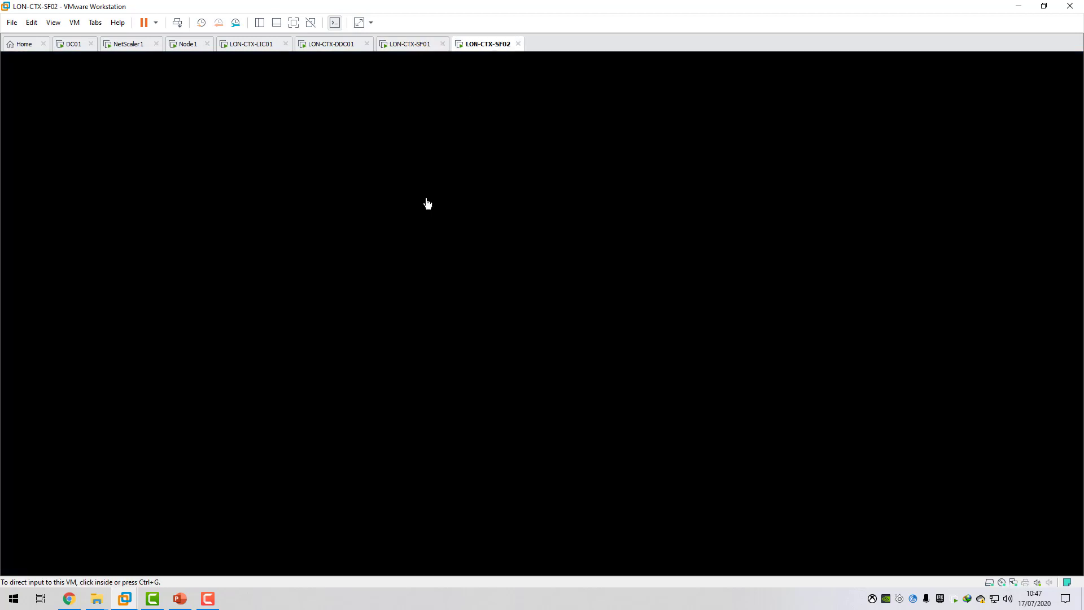
left_click(74, 22)
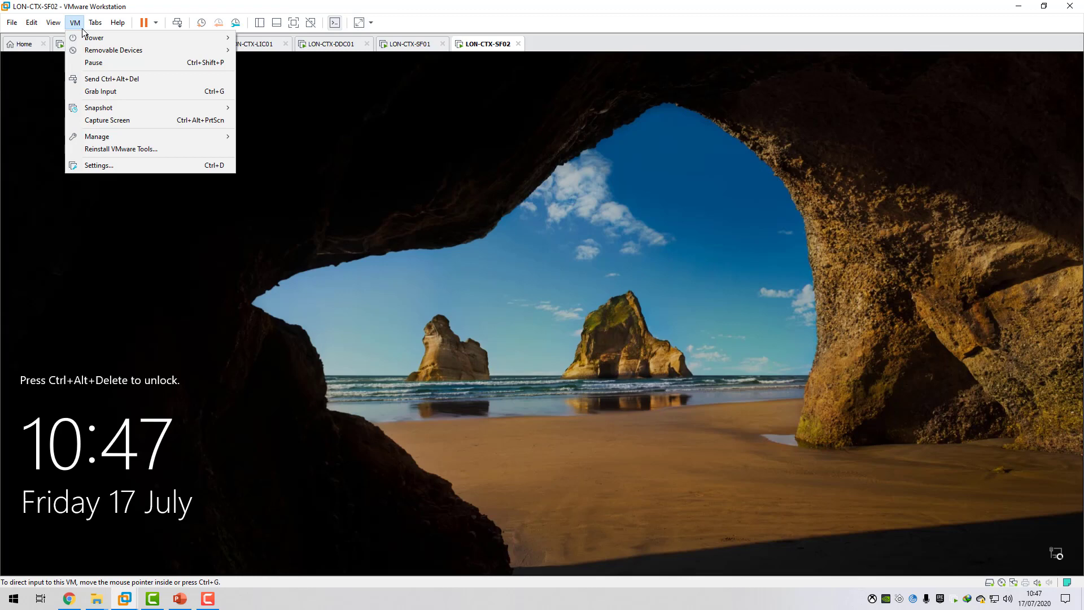
left_click(96, 78)
left_click(492, 360)
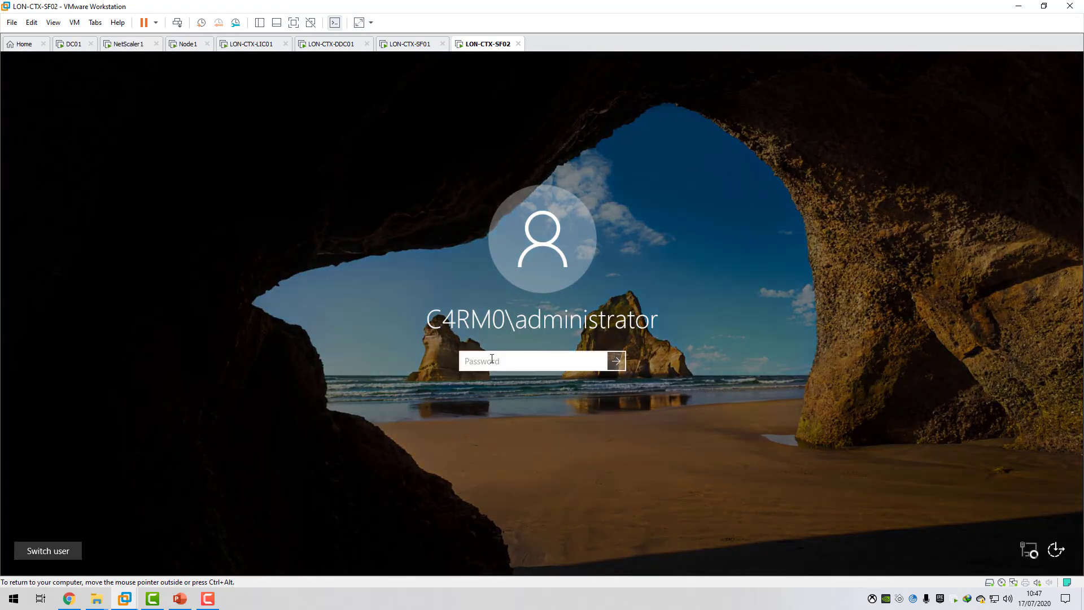
type("******")
key("Return")
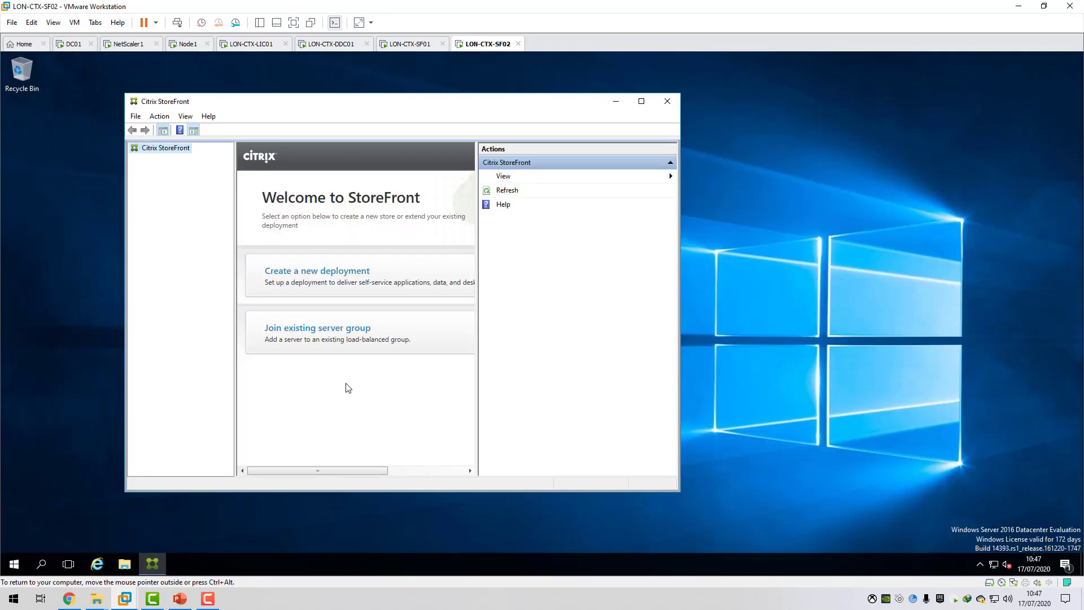
Open the properties of Windows Firewall with Advanced Security on LON-CTX-SF02.
left_click(14, 563)
left_click(14, 563)
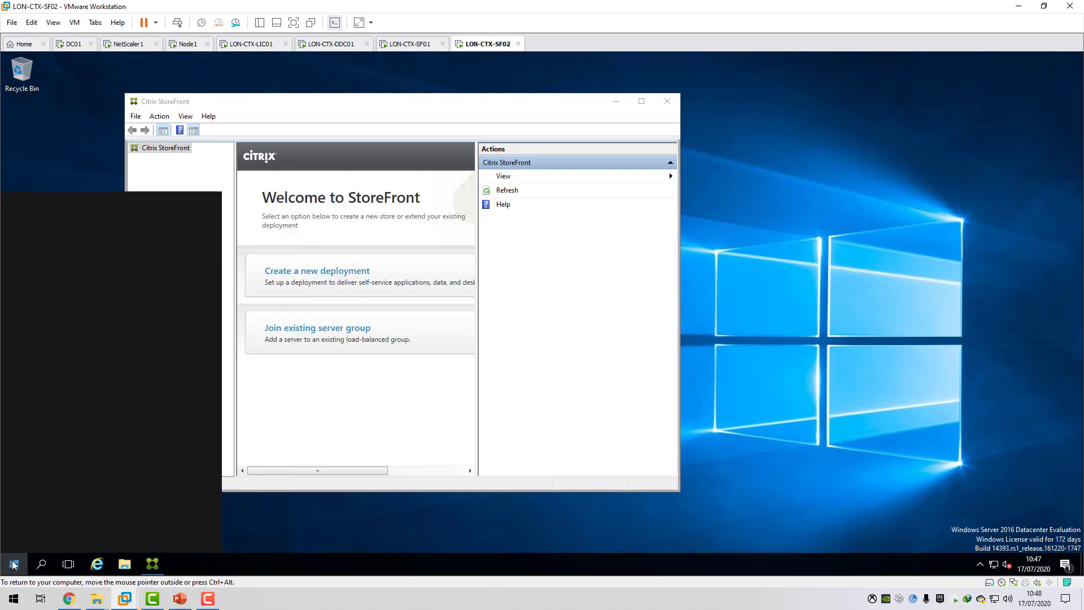
type("fire")
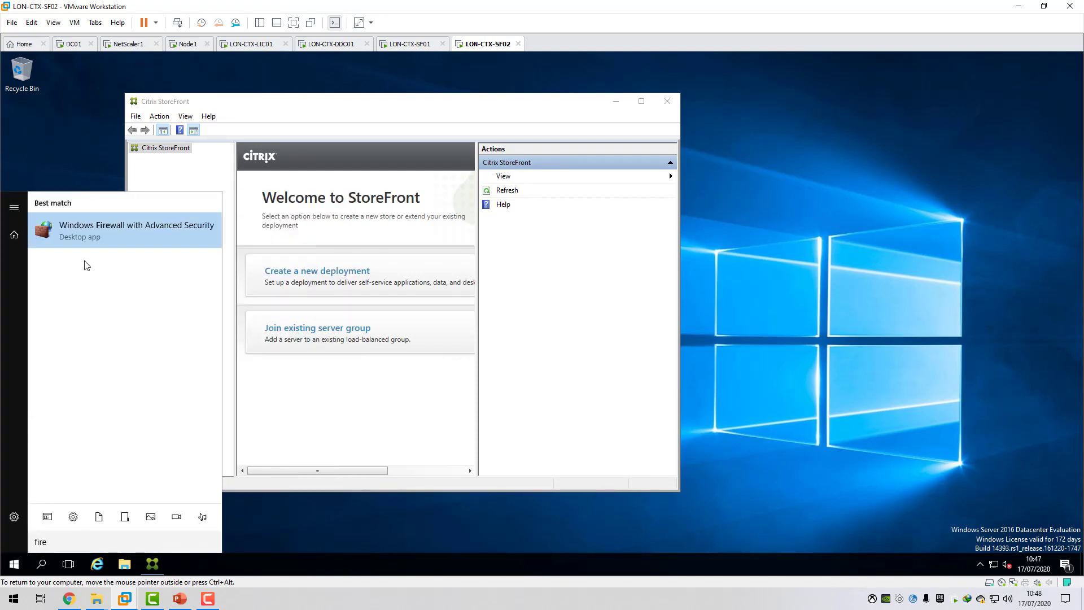
left_click(88, 233)
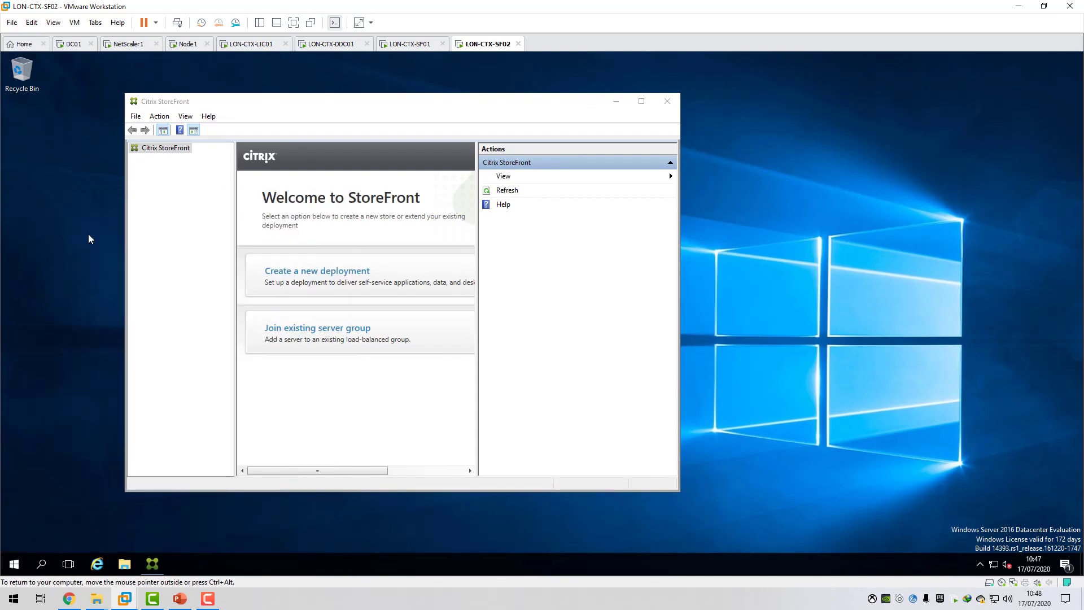
right_click(95, 116)
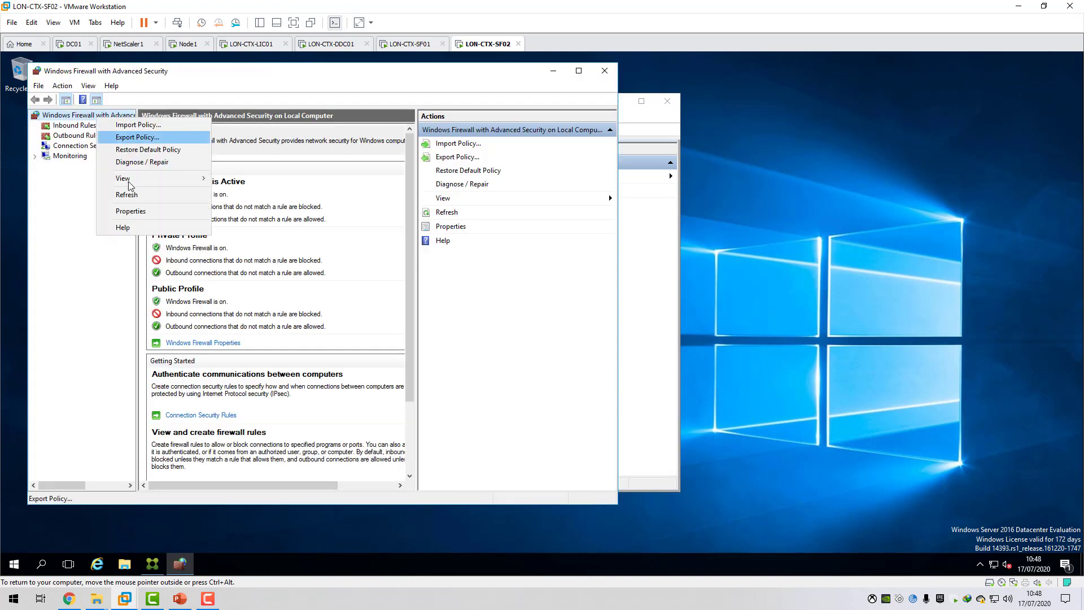
left_click(130, 211)
Turn off Windows Firewall for the Domain, Private and Public profiles and apply the settings.
left_click(367, 225)
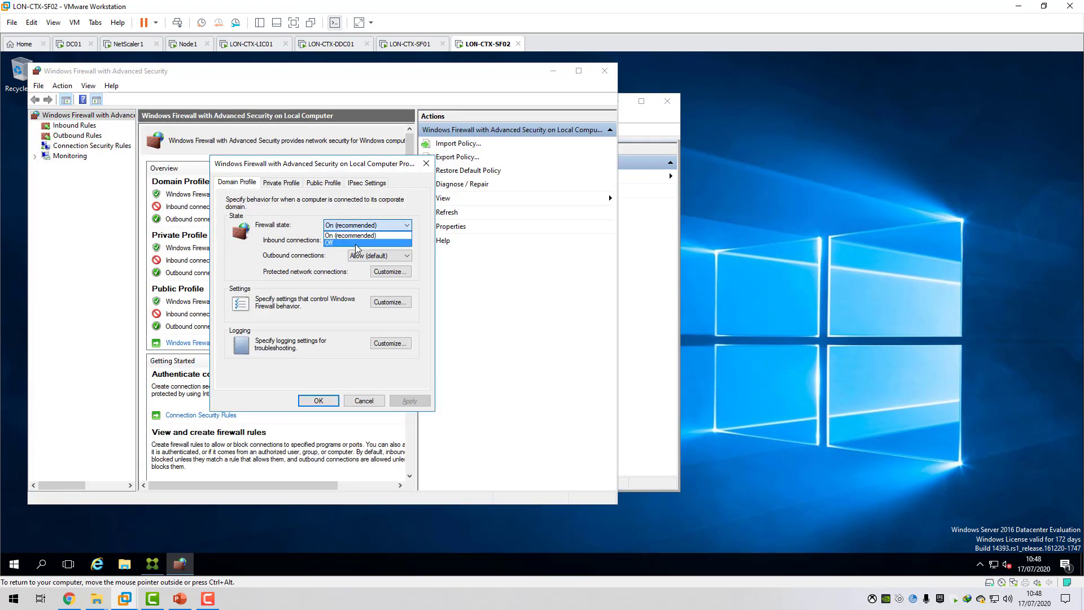
left_click(357, 249)
left_click(281, 183)
left_click(367, 224)
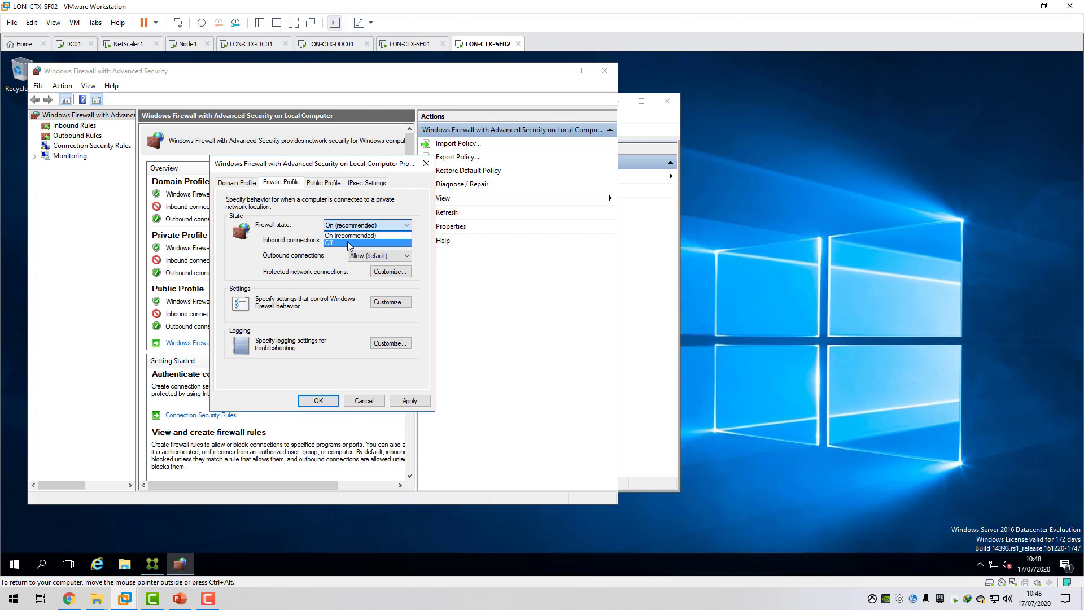
left_click(357, 249)
left_click(322, 182)
left_click(367, 225)
left_click(348, 243)
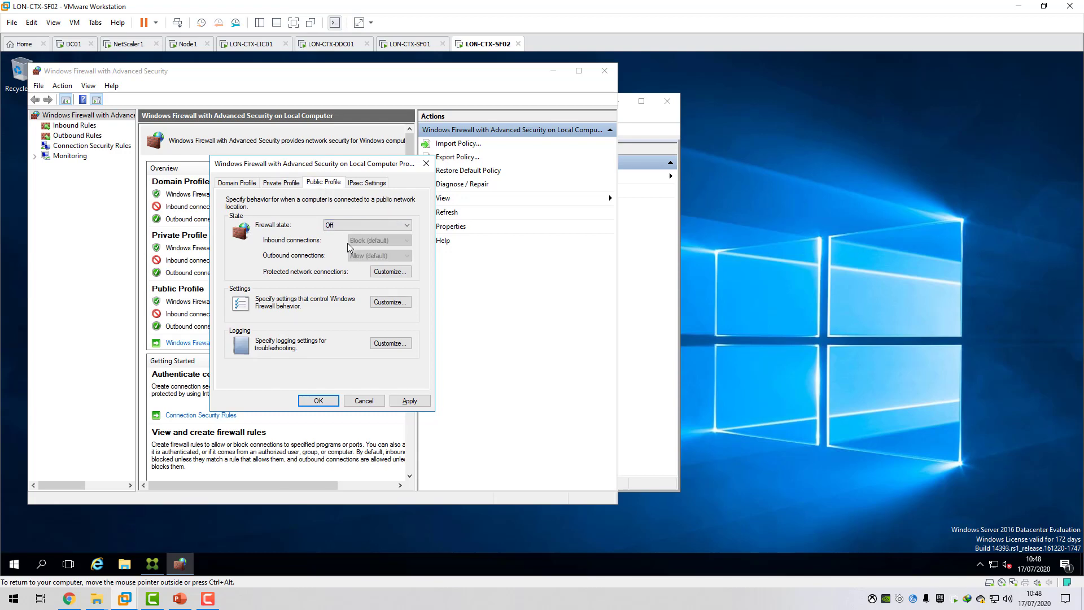
left_click(409, 400)
left_click(319, 400)
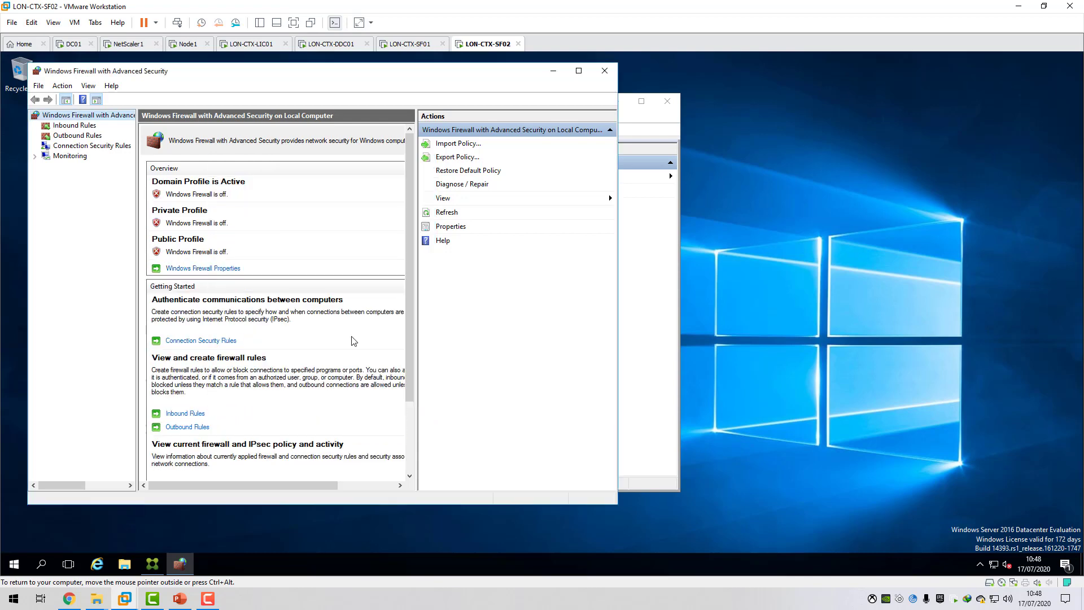
Switch back to the LON-CTX-SF01 virtual machine and retry opening \\lon-ctx-sf02\c$ in File Explorer.
left_click(411, 44)
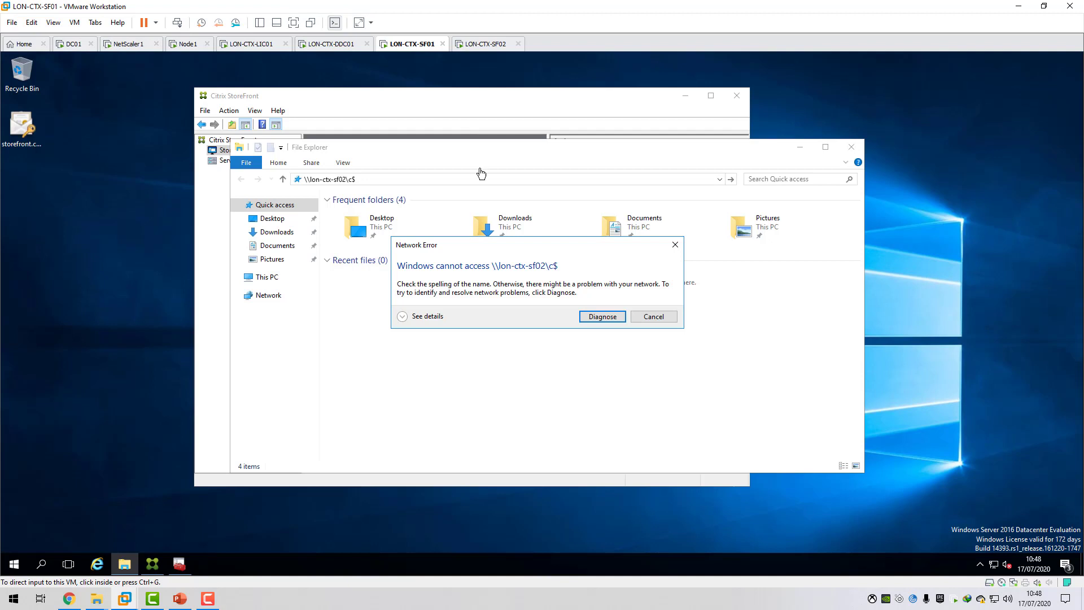
left_click(652, 316)
left_click(405, 177)
key("Return")
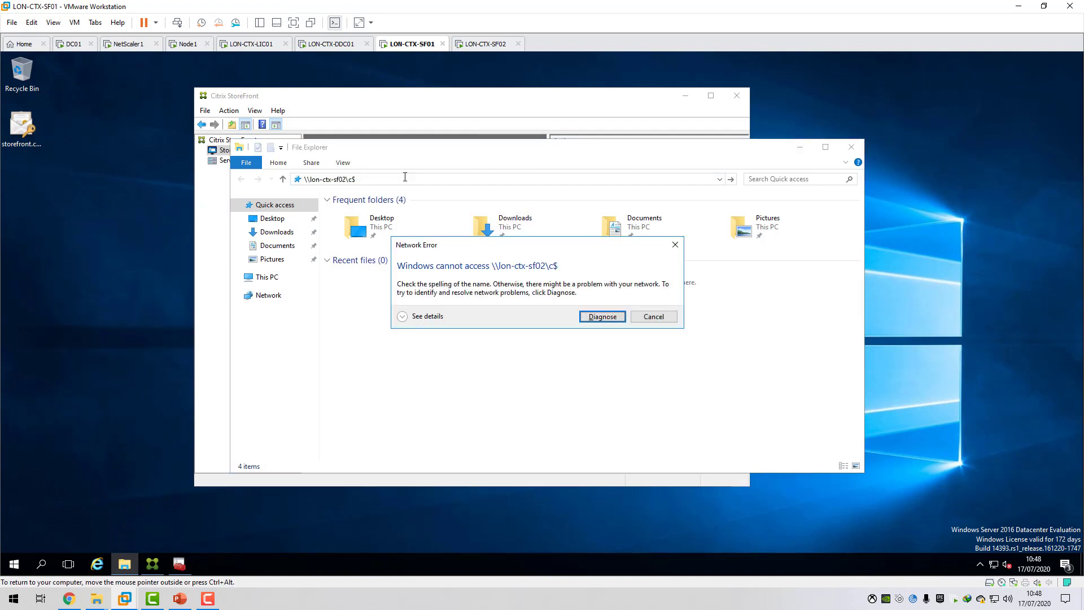
left_click(653, 316)
Open \\lon-ctx-sf02.c4rm0.com\c$ in File Explorer and paste the copied storefront.c4rm0.com certificate file there.
left_click(382, 179)
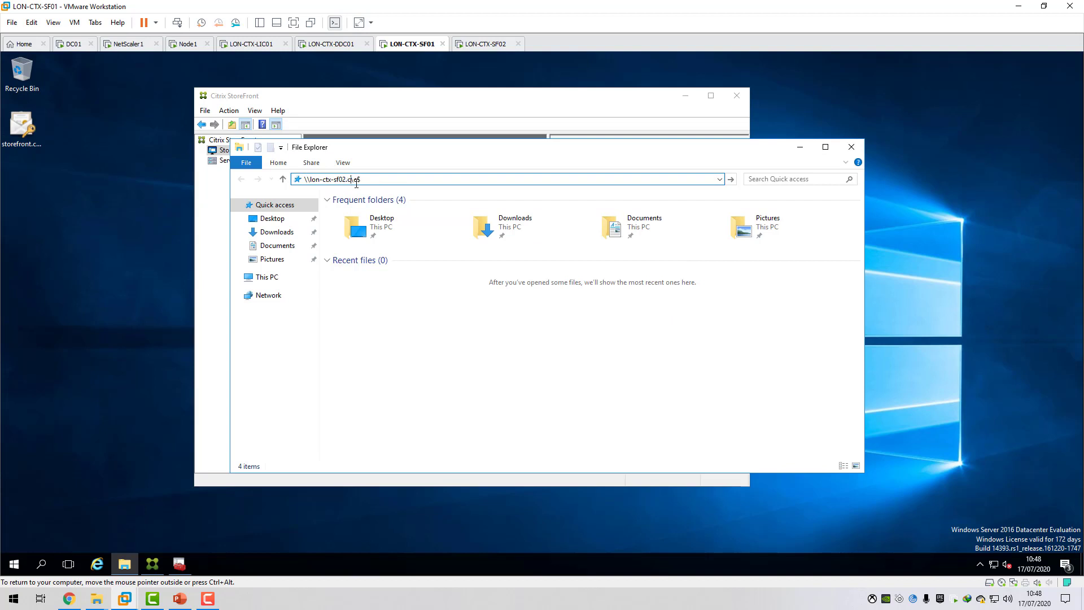
type(".c4rm0.com")
key("Return")
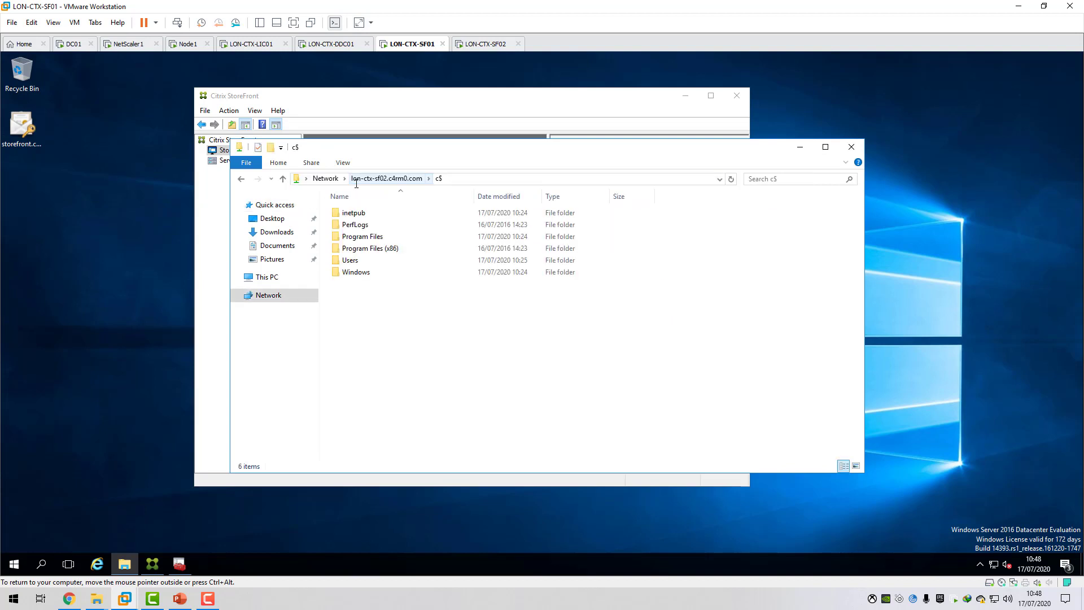
right_click(368, 324)
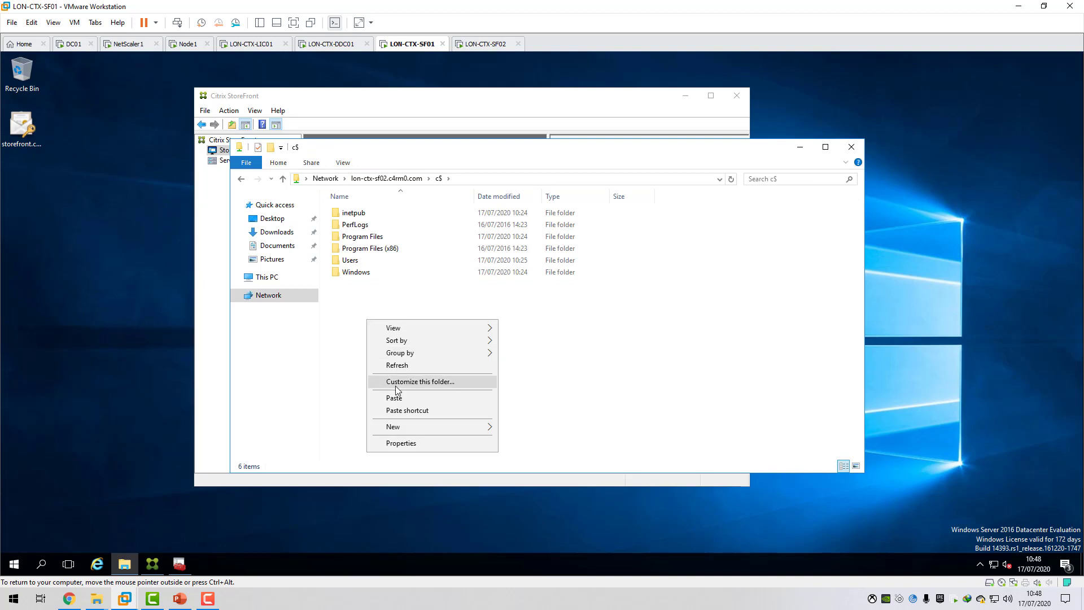
left_click(396, 400)
Switch to LON-CTX-SF02, minimize its open consoles and select the storefront.c4rm0.com file on Local Disk (C:).
left_click(483, 44)
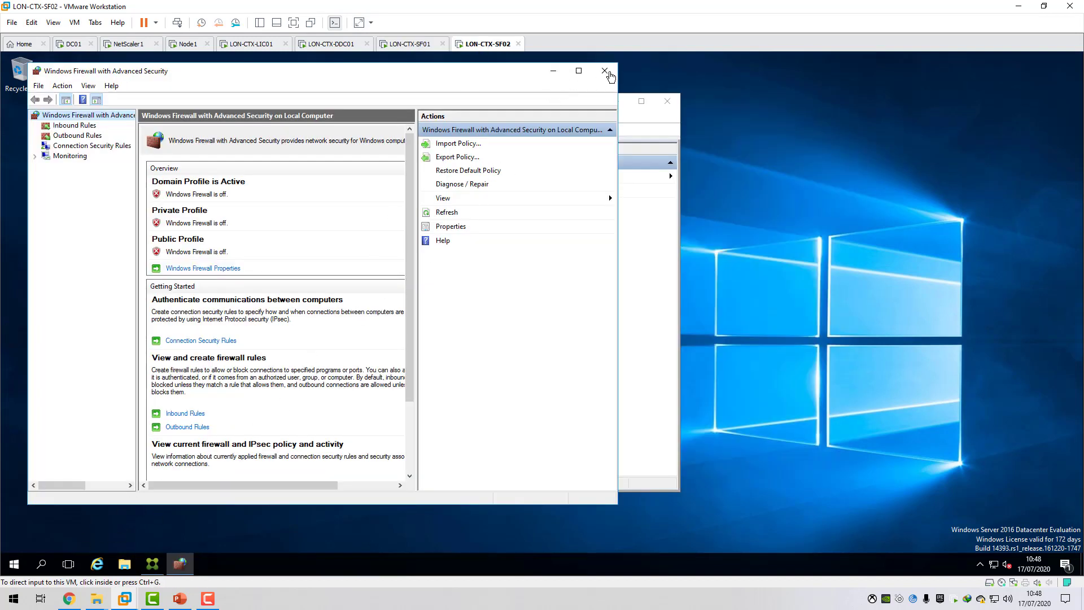
left_click(553, 71)
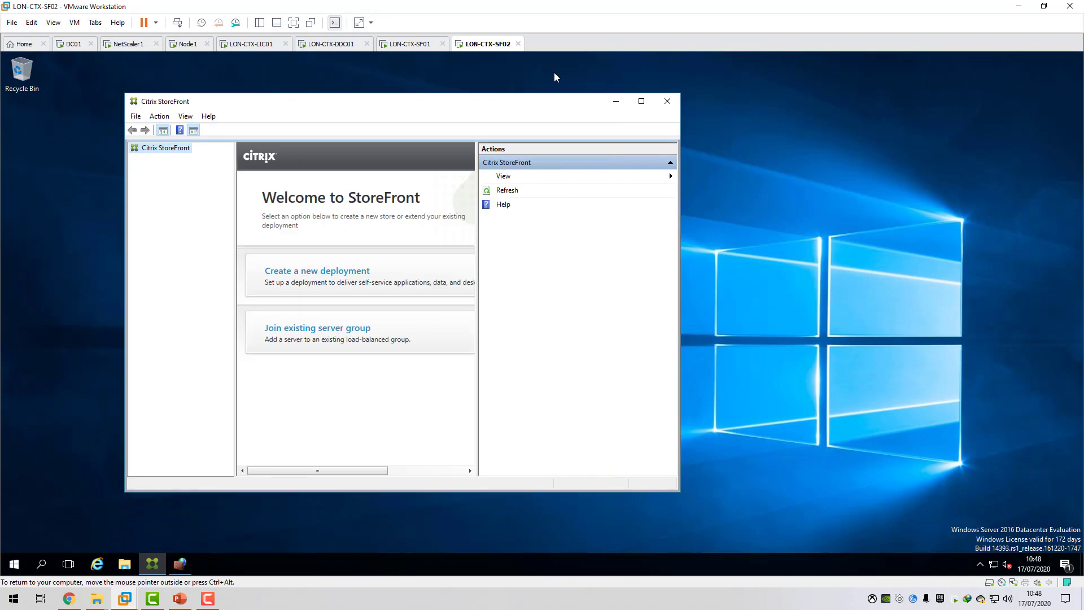
left_click(616, 101)
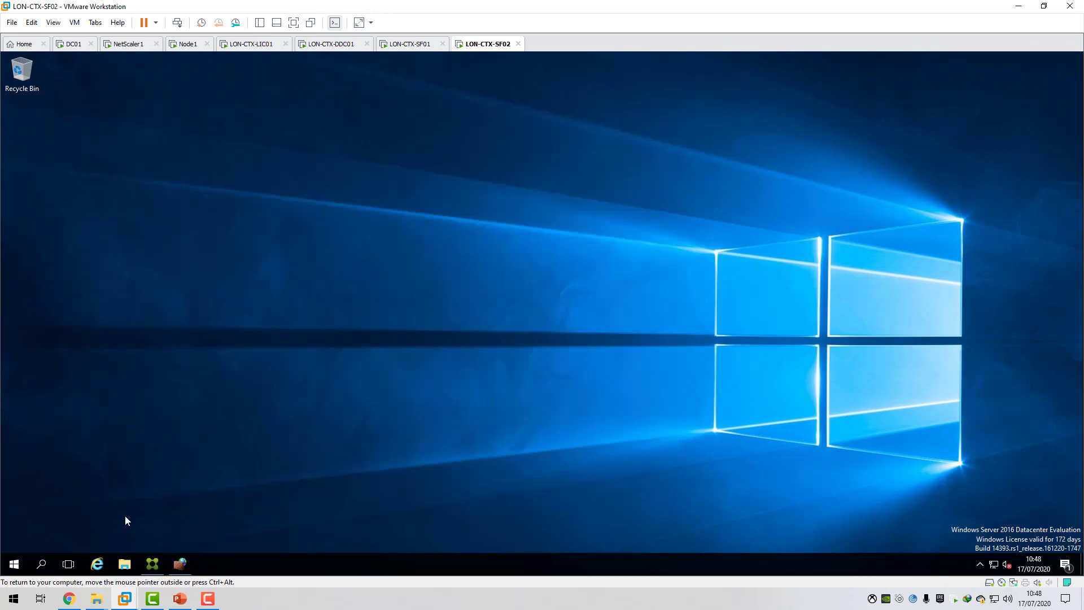
left_click(125, 564)
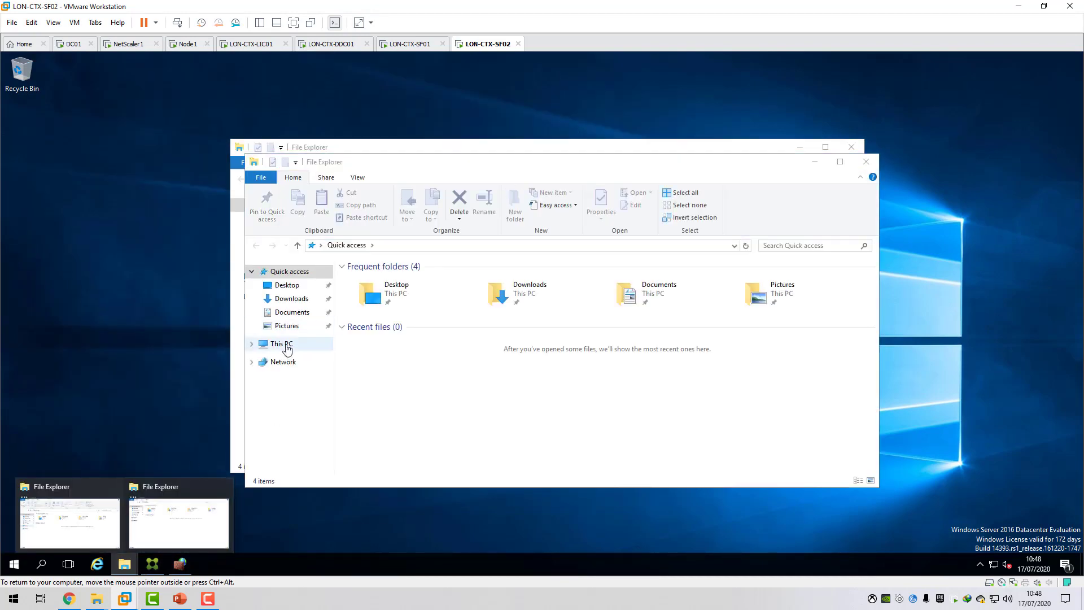
left_click(280, 343)
double_click(383, 353)
left_click(394, 351)
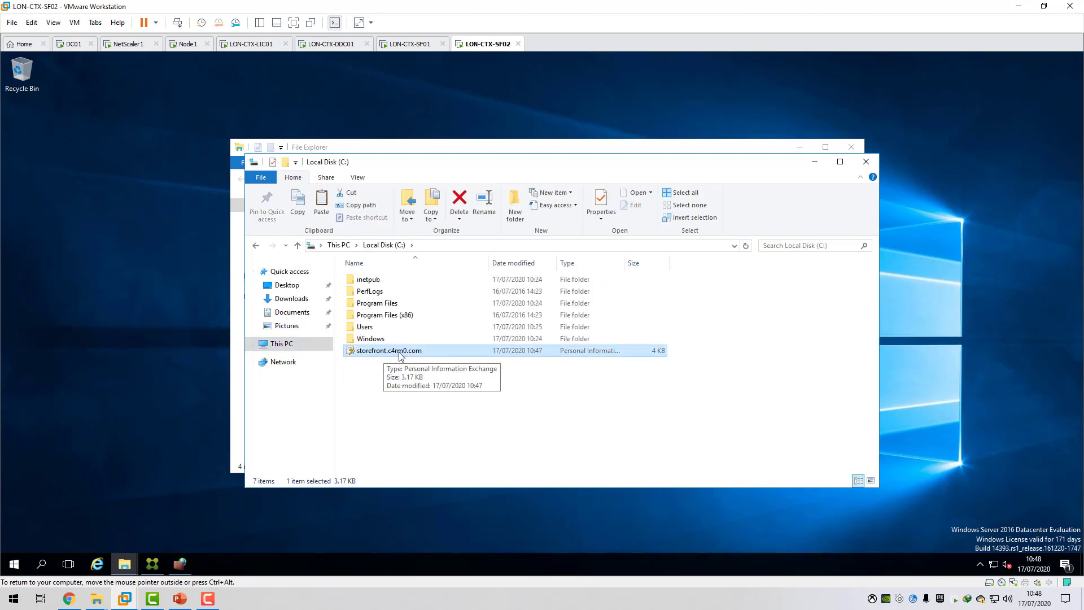
Start importing the storefront.c4rm0.com certificate file with Local Machine as the store location.
double_click(384, 352)
left_click(437, 338)
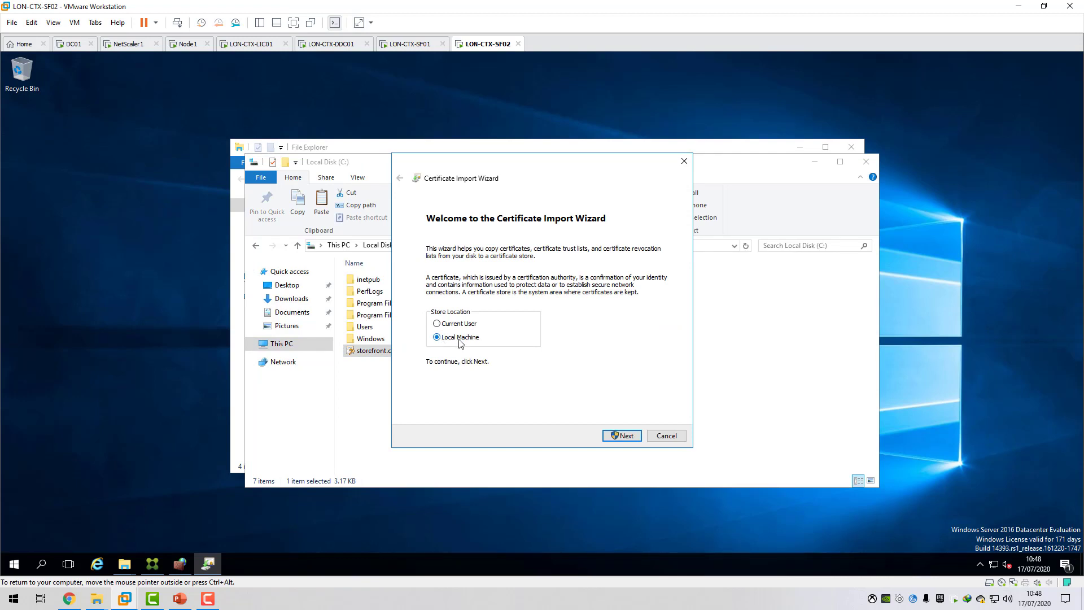
left_click(621, 435)
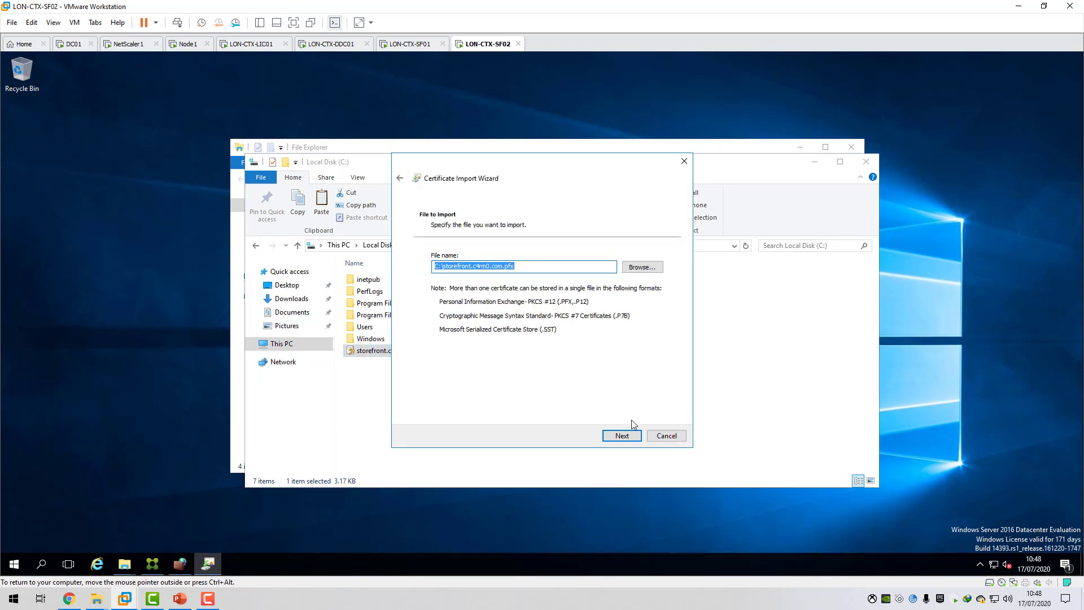
Accept the file to import, enter the private key password and mark the key as exportable, including all extended properties.
left_click(614, 434)
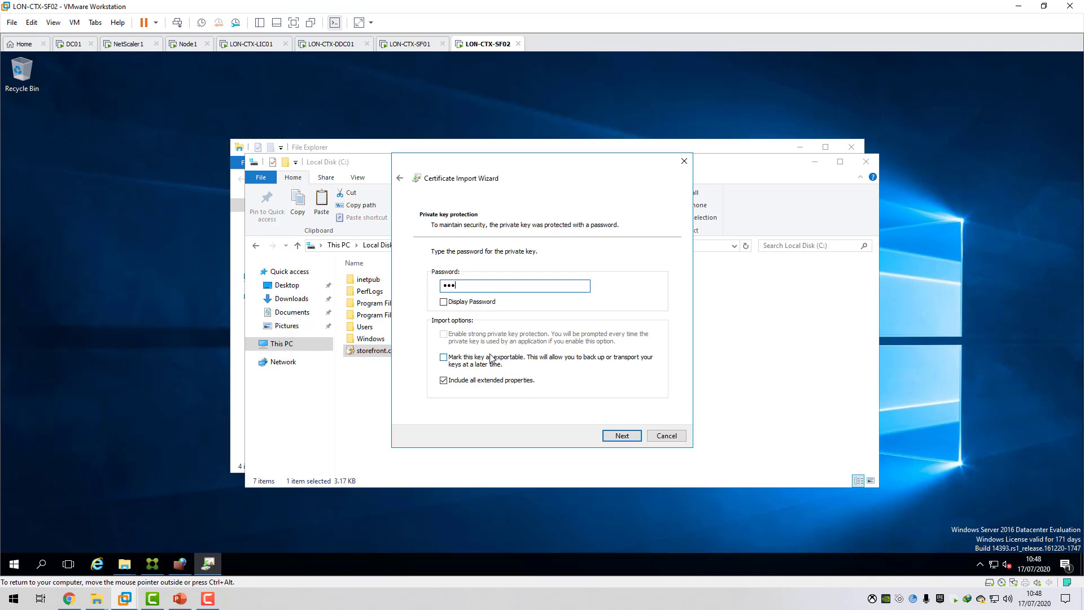
left_click(445, 380)
left_click(445, 358)
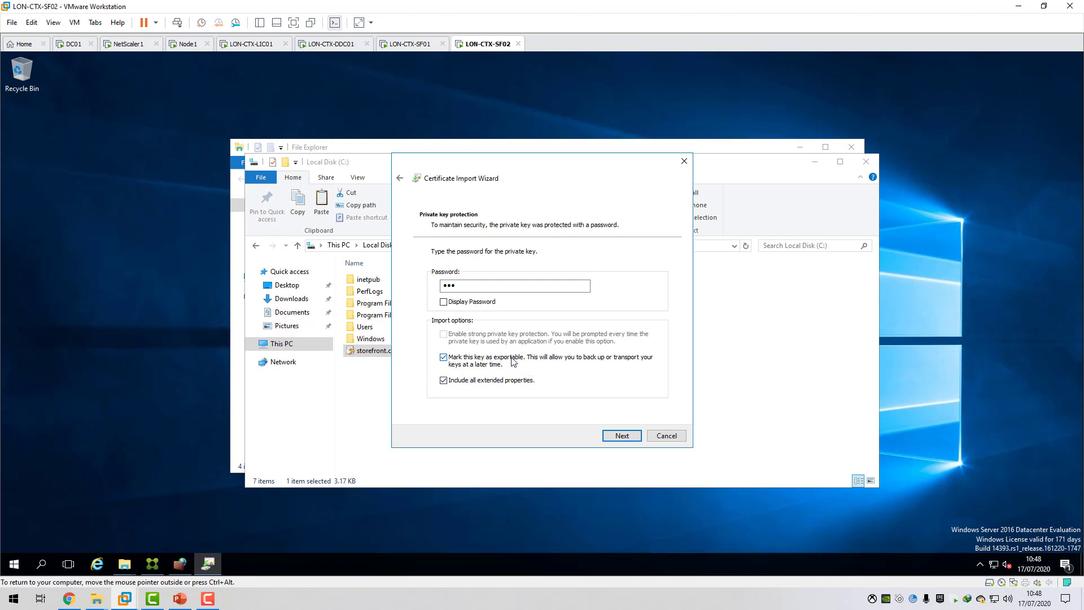
left_click(622, 437)
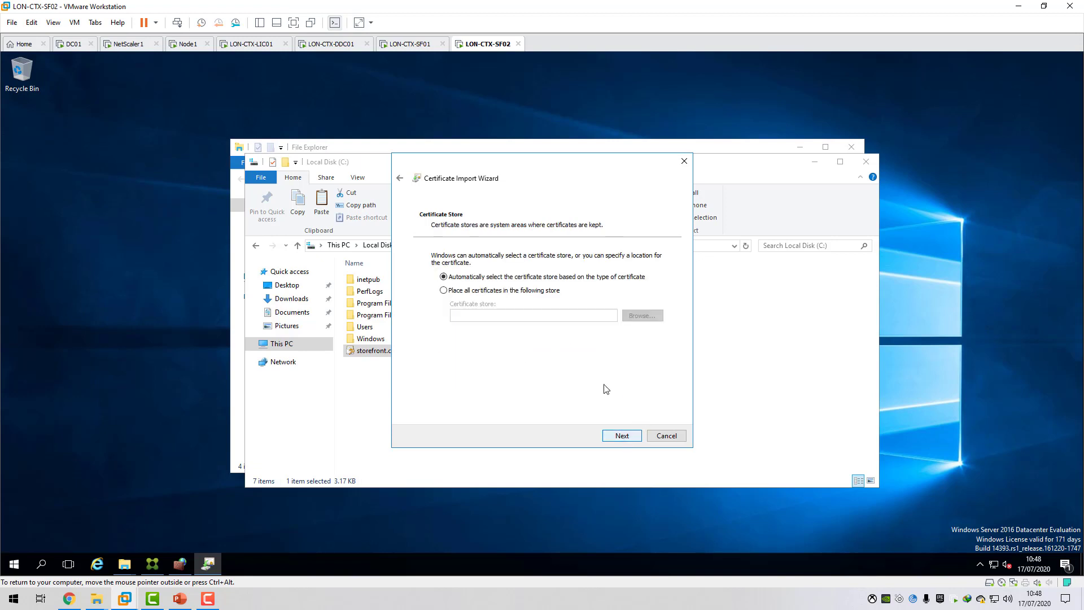
Place the certificate in the Personal store, finish the import and close the File Explorer windows.
left_click(466, 292)
left_click(641, 315)
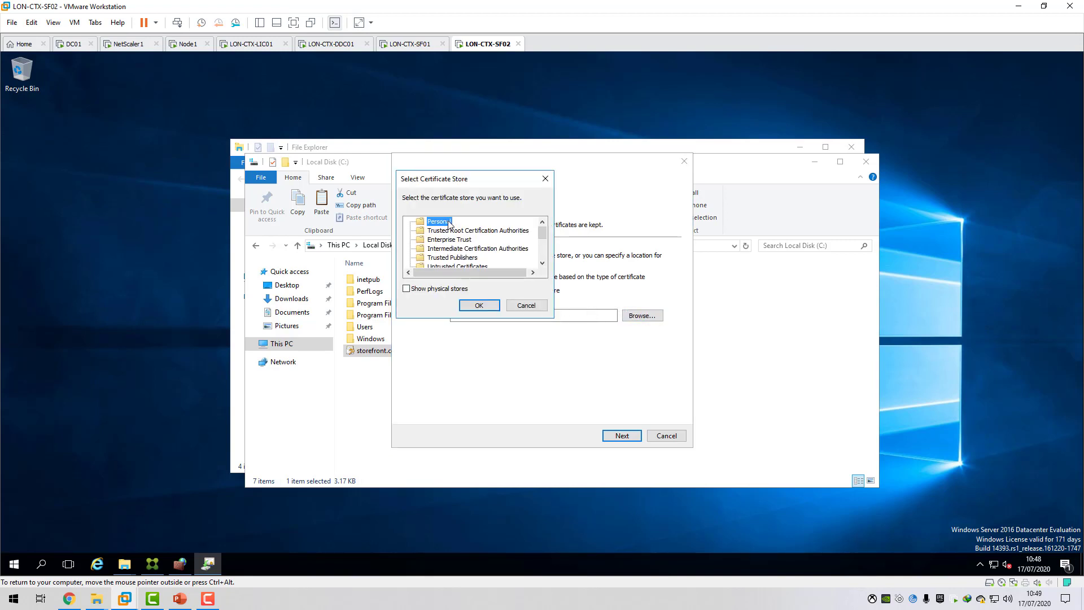
left_click(478, 305)
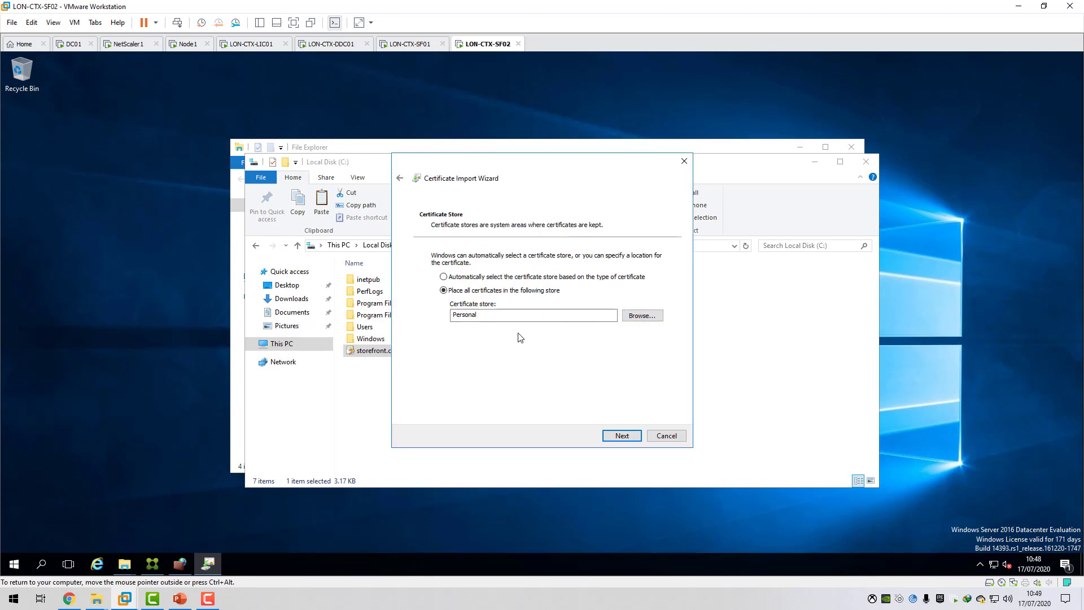
left_click(626, 436)
left_click(626, 435)
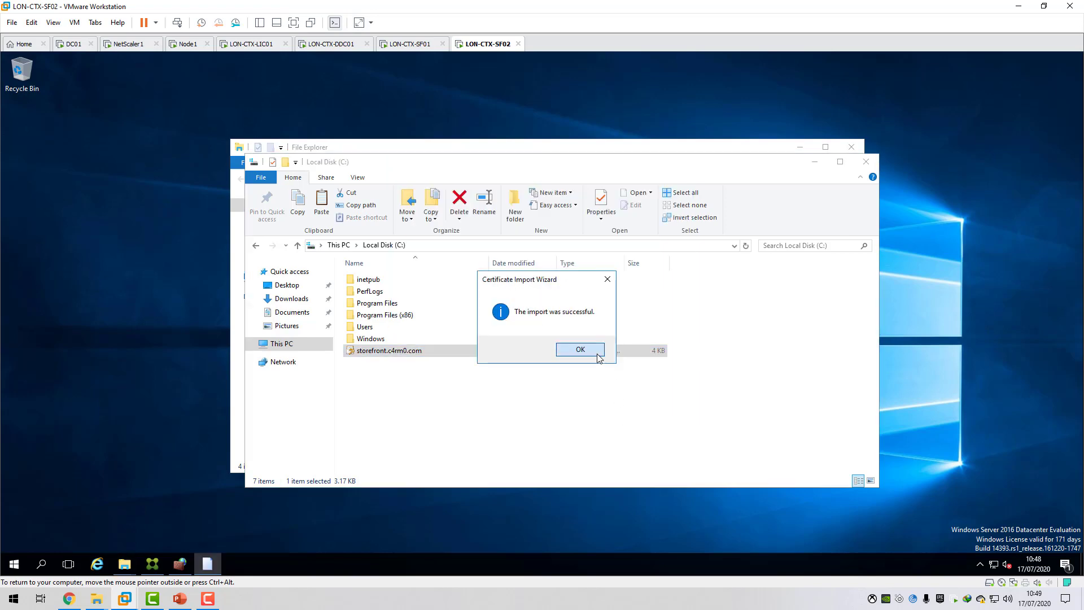
left_click(580, 349)
left_click(866, 161)
left_click(852, 147)
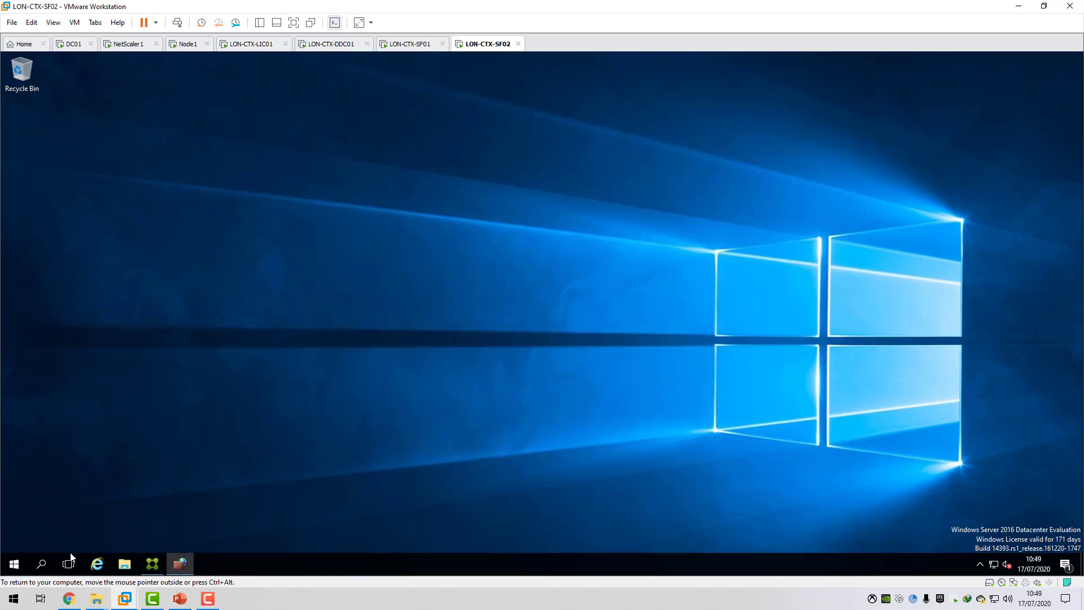
Open Internet Information Services (IIS) Manager from Administrative Tools and select the Default Web Site of LON-CTX-SF02.
left_click(14, 563)
left_click(210, 302)
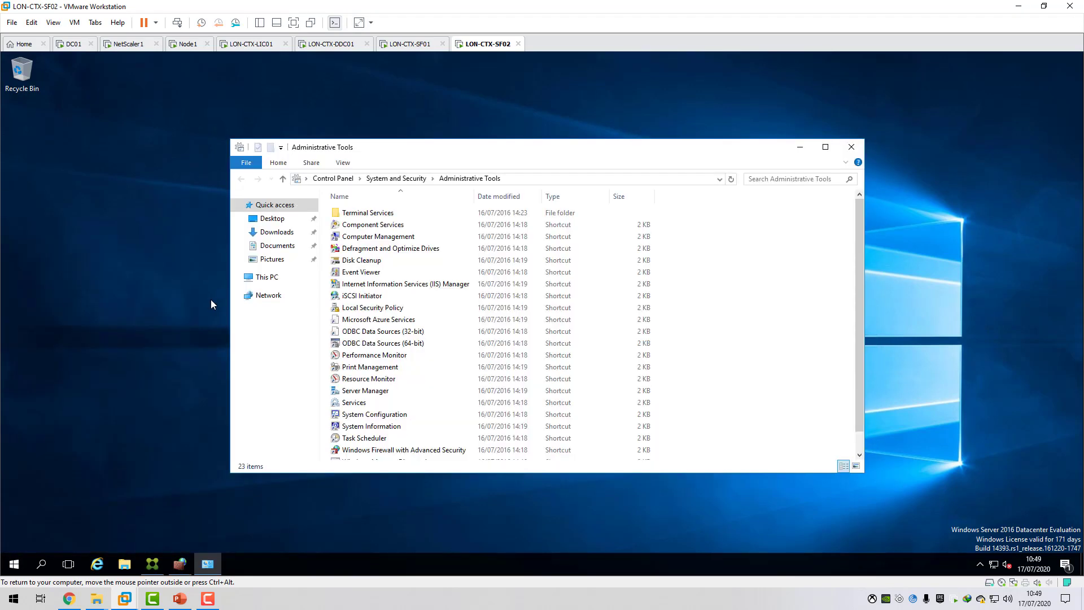
double_click(415, 283)
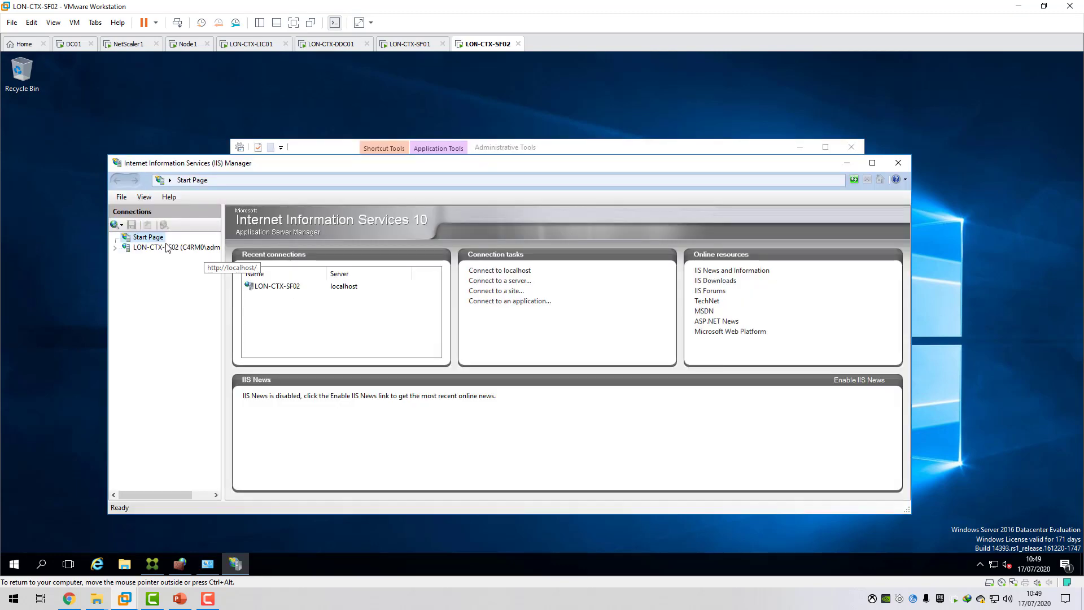
double_click(167, 247)
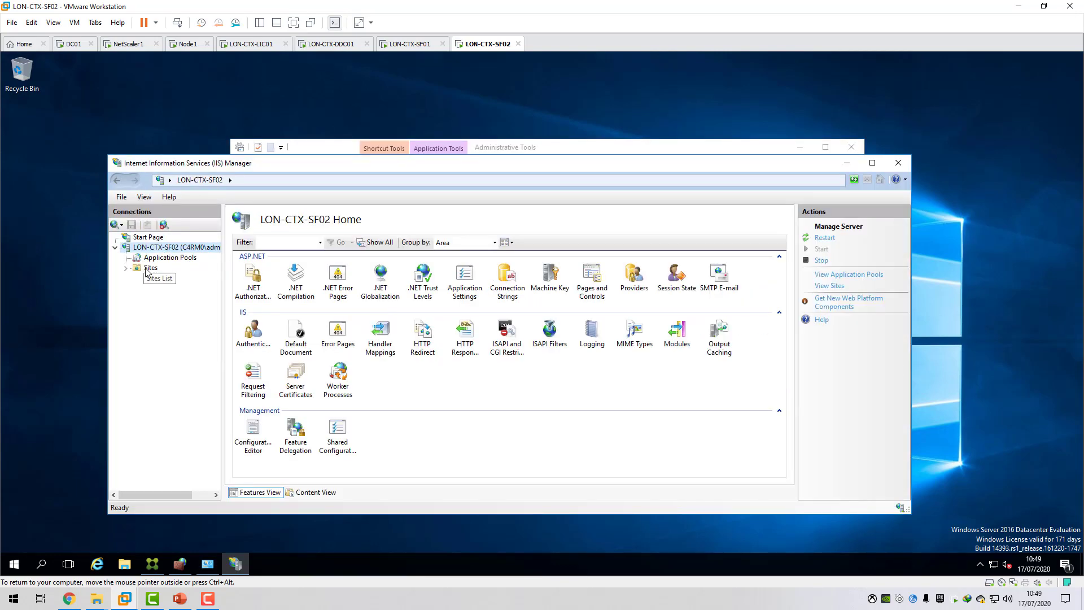
double_click(151, 268)
left_click(179, 278)
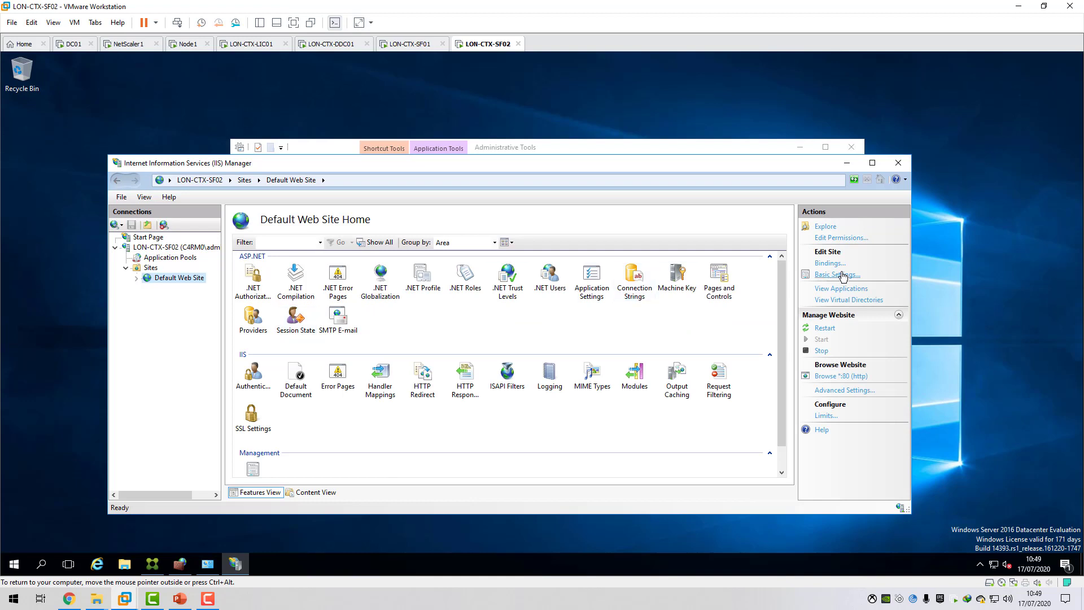
Start a new https binding on port 443 for the Default Web Site using the storefront.c4rm0.com SSL certificate.
left_click(830, 263)
left_click(638, 263)
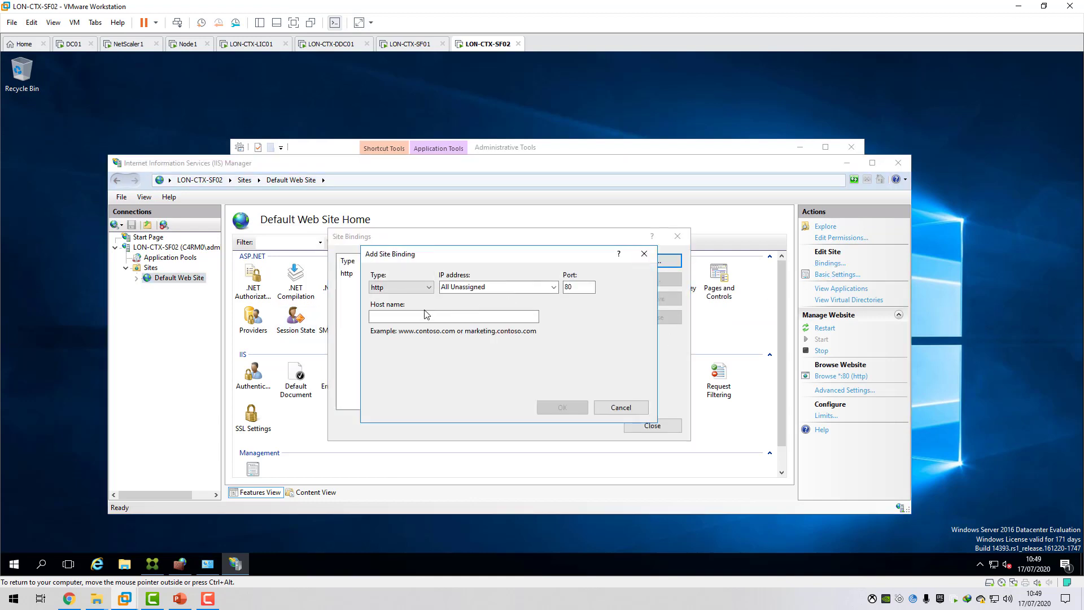
left_click(400, 287)
left_click(414, 312)
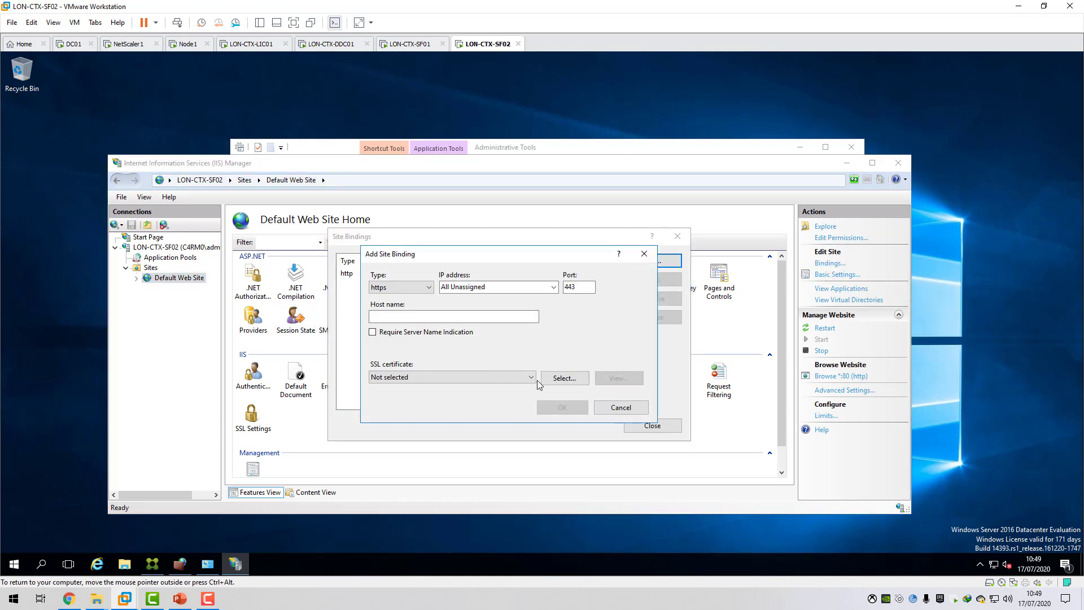
left_click(532, 377)
left_click(450, 398)
Examine the selected SSL certificate's general information and certification path.
left_click(619, 378)
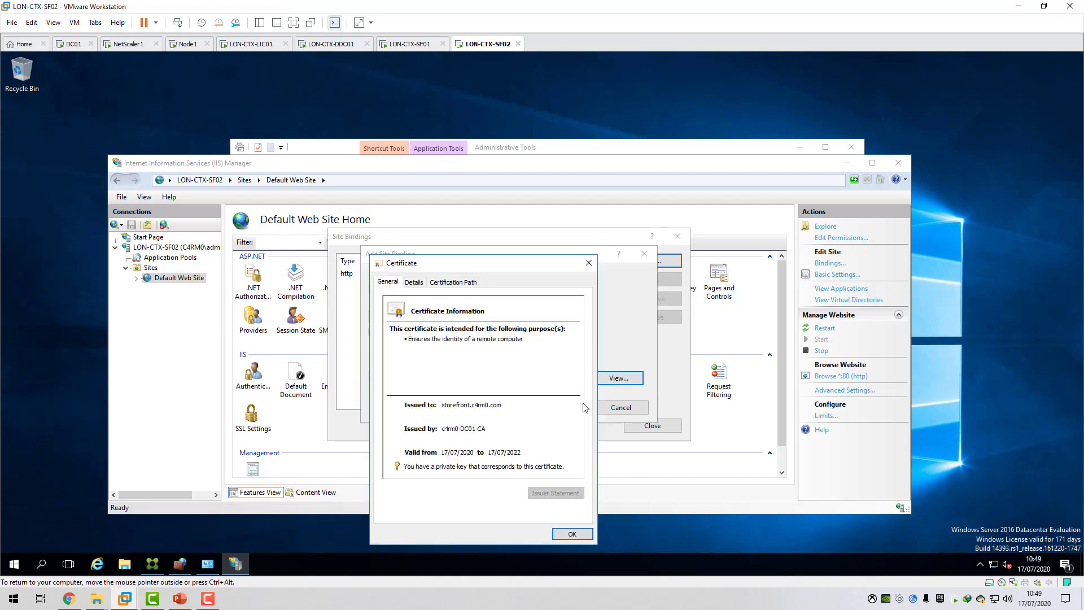
left_click(460, 283)
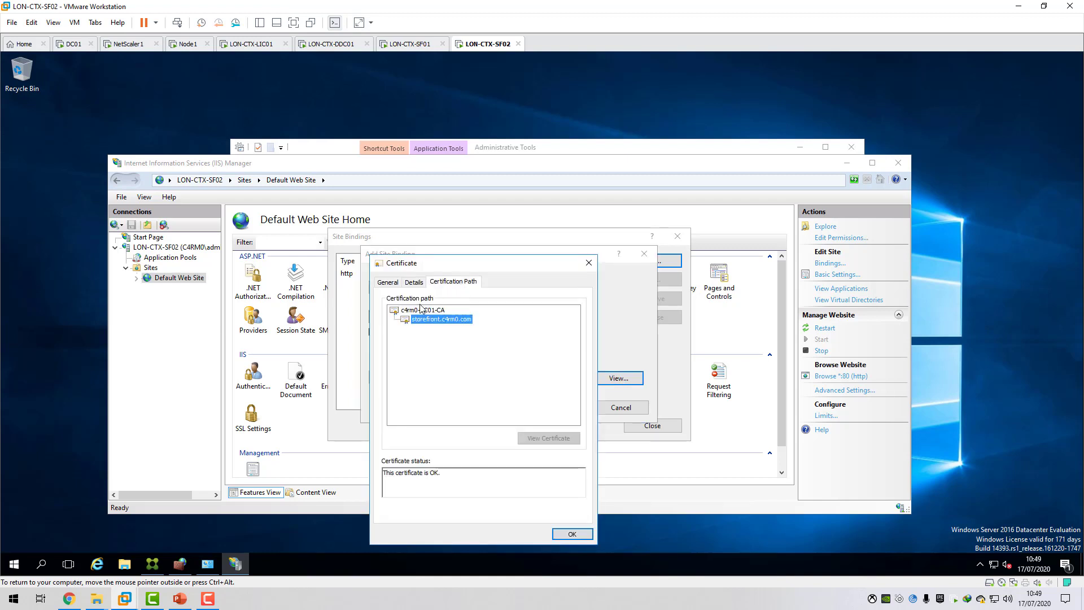
left_click(392, 286)
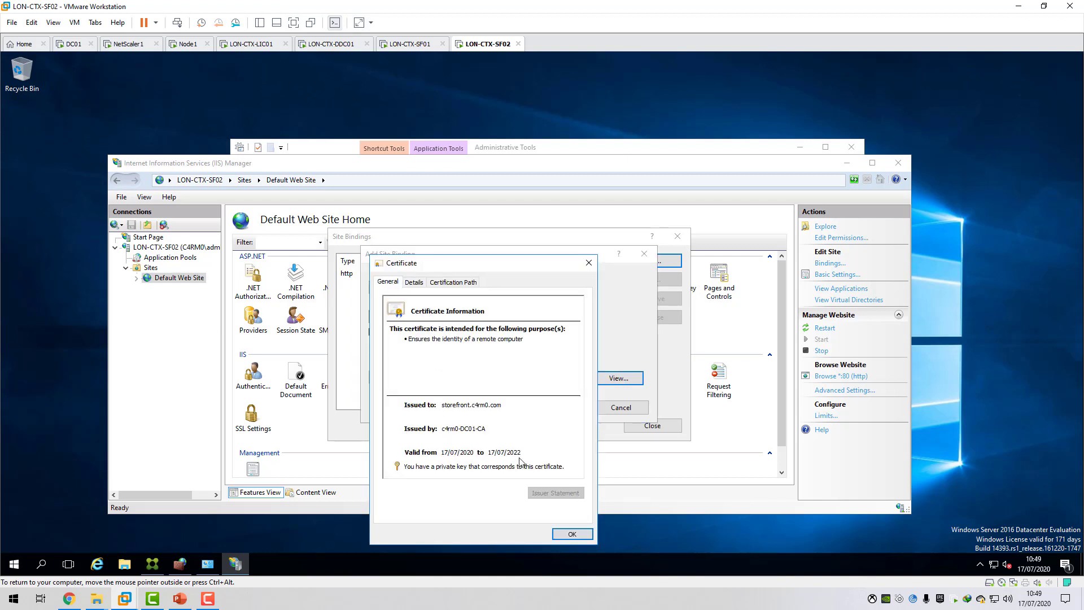
left_click(572, 533)
Save the https binding, then close the site bindings, IIS Manager and Administrative Tools windows.
left_click(584, 407)
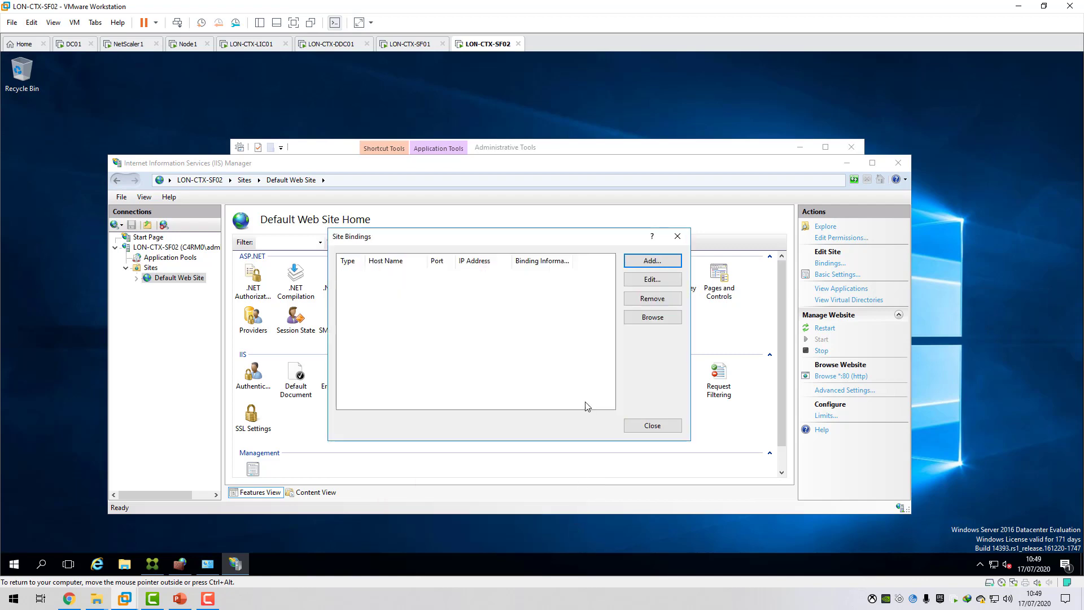
left_click(651, 425)
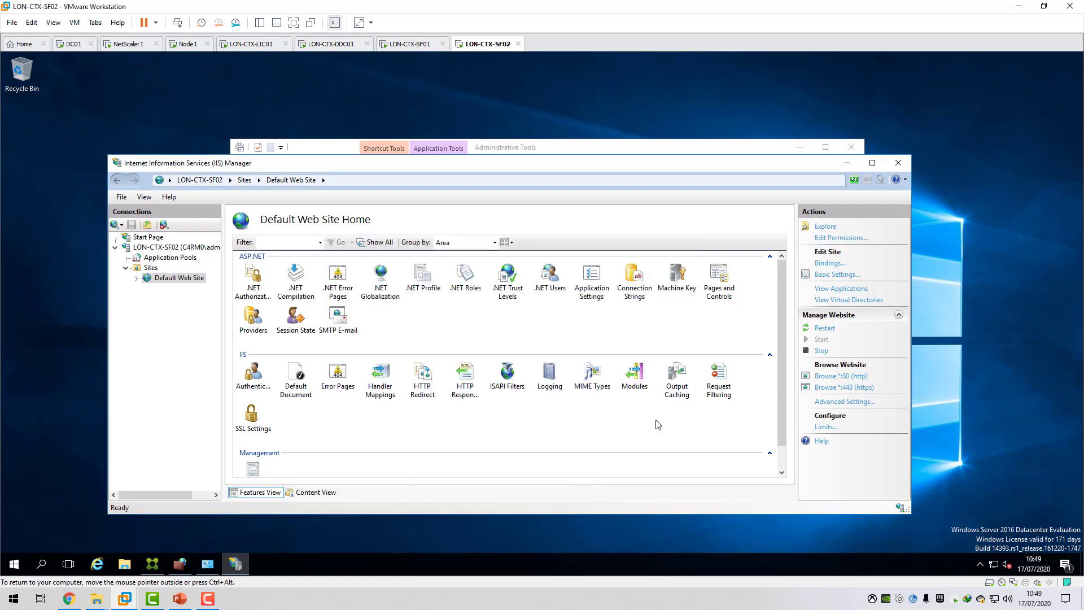
left_click(899, 162)
left_click(852, 147)
left_click(420, 44)
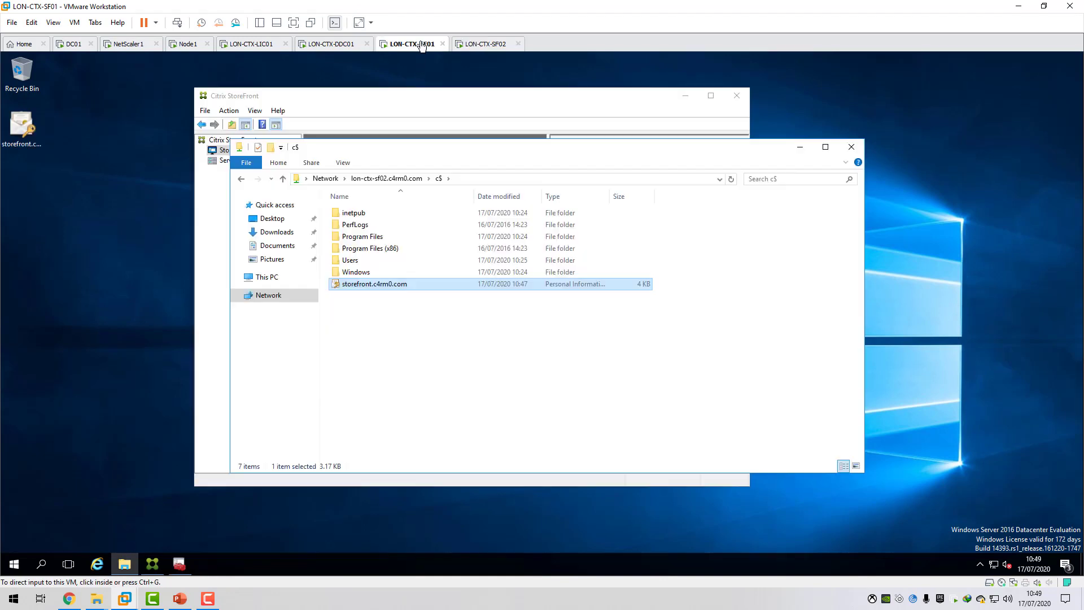
left_click(480, 44)
left_click(431, 44)
left_click(486, 45)
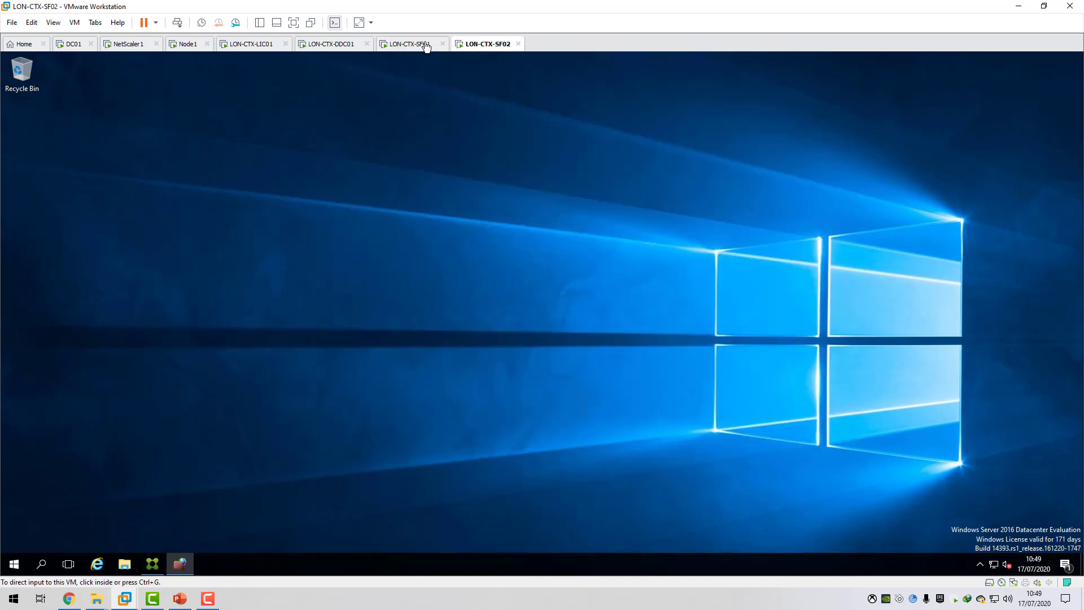
Minimize the c$ folder window on LON-CTX-SF01, and open the Citrix StoreFront console on LON-CTX-SF02.
left_click(426, 44)
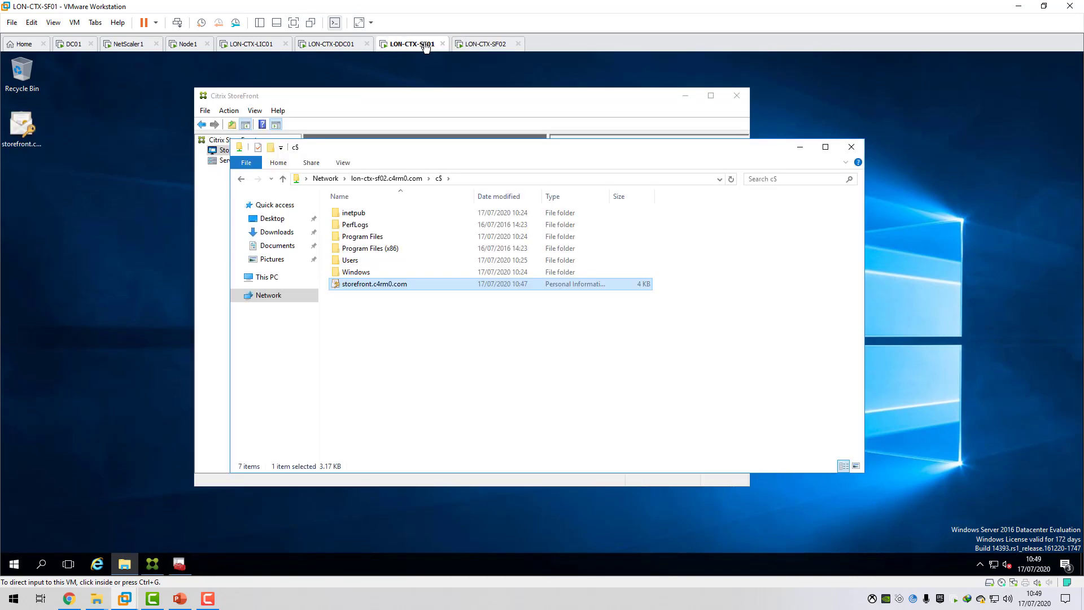
left_click(798, 147)
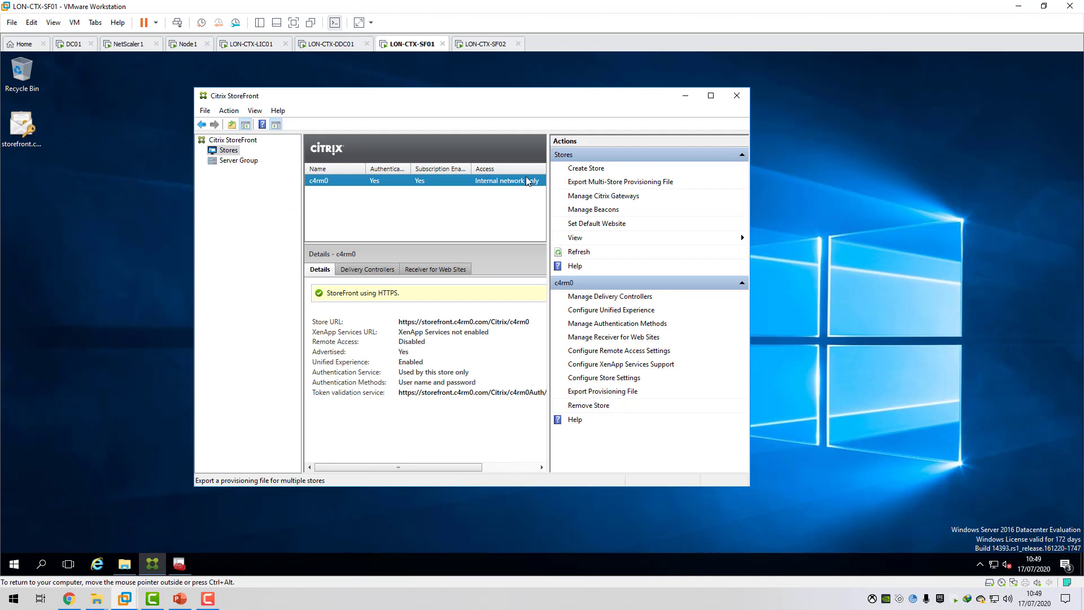
left_click(488, 45)
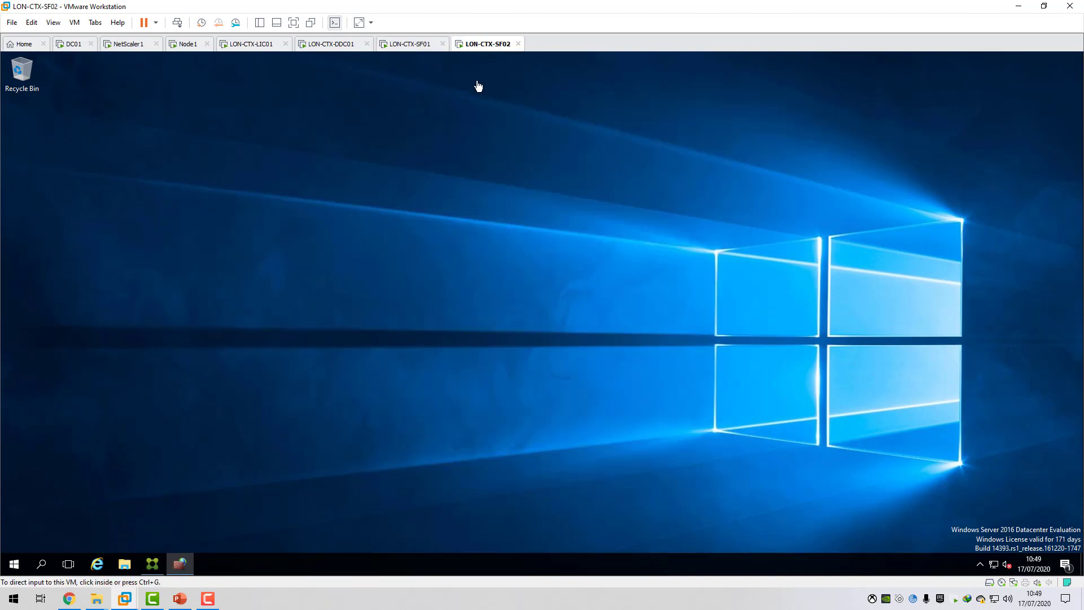
left_click(153, 564)
On LON-CTX-SF01, restrict the c4rm0 store's user name and password logons to trusted domains only, adding c4rm0.com as the trusted domain.
left_click(414, 48)
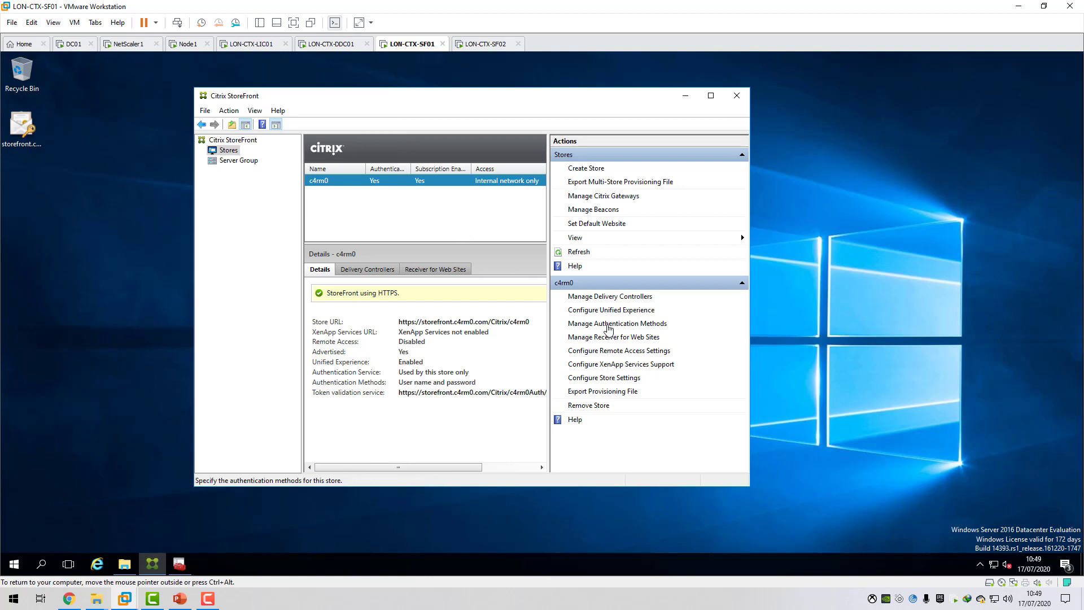
left_click(603, 324)
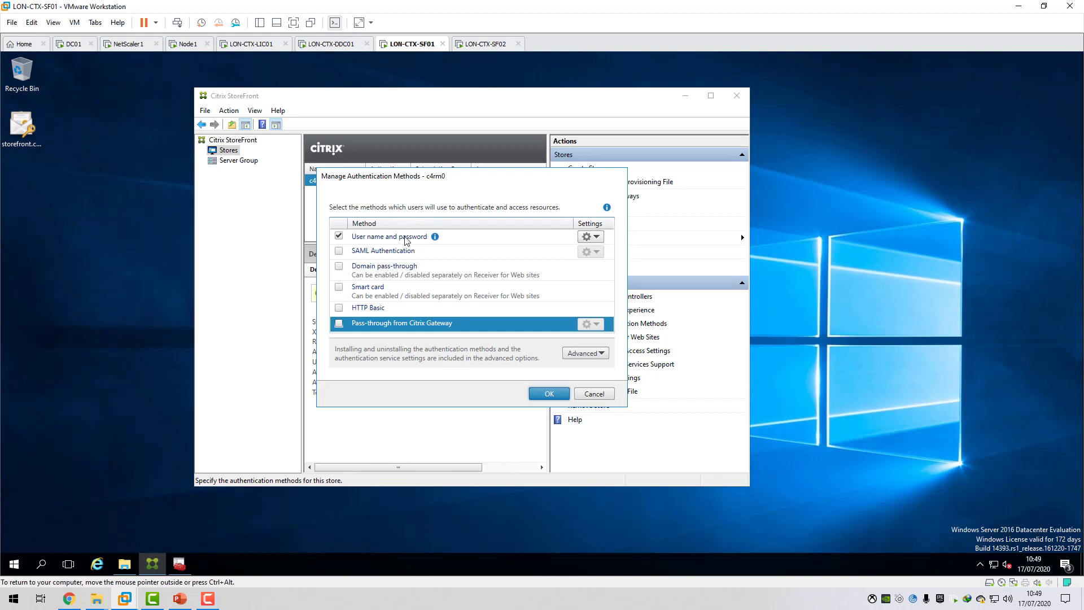
left_click(594, 237)
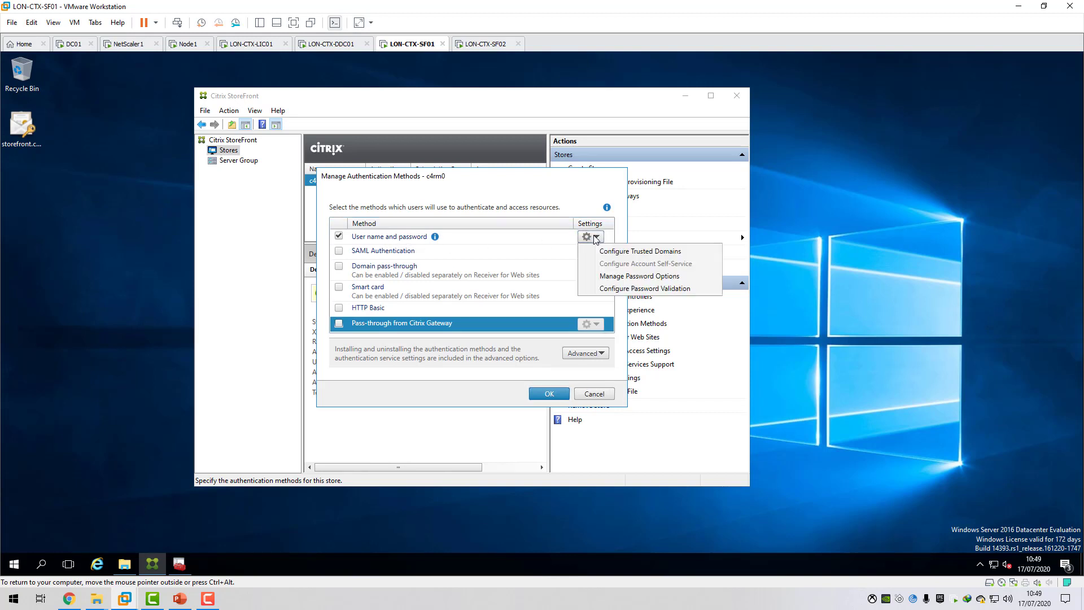
left_click(660, 256)
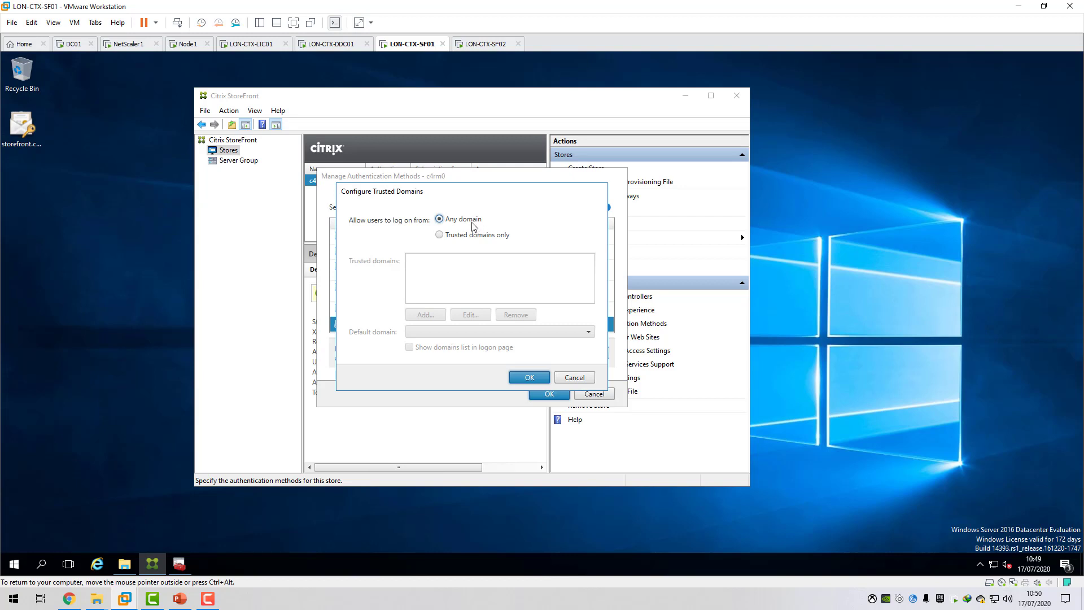
left_click(440, 234)
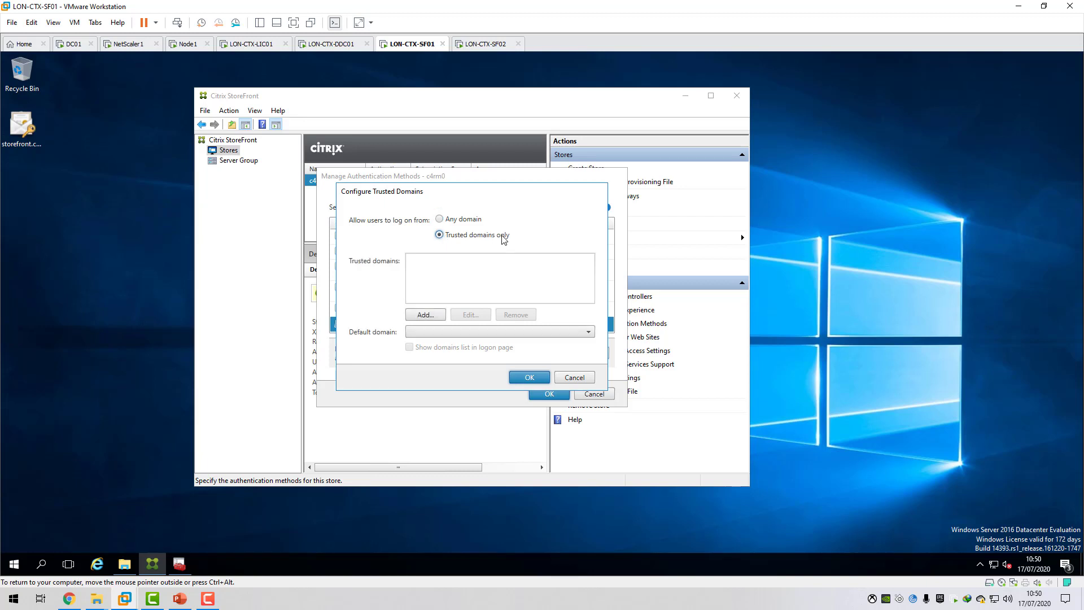
left_click(427, 316)
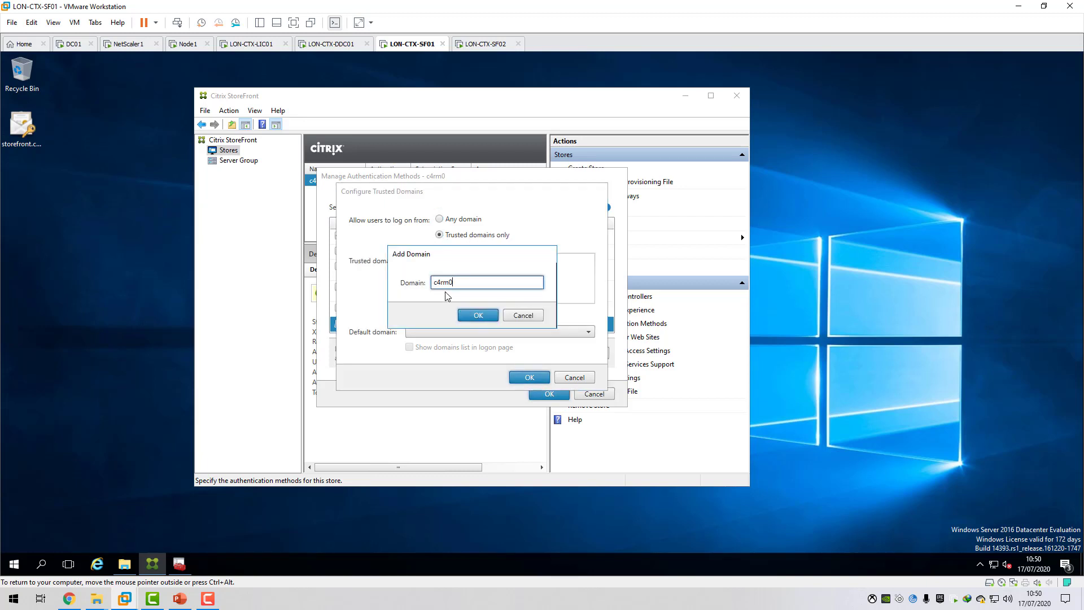
left_click(478, 315)
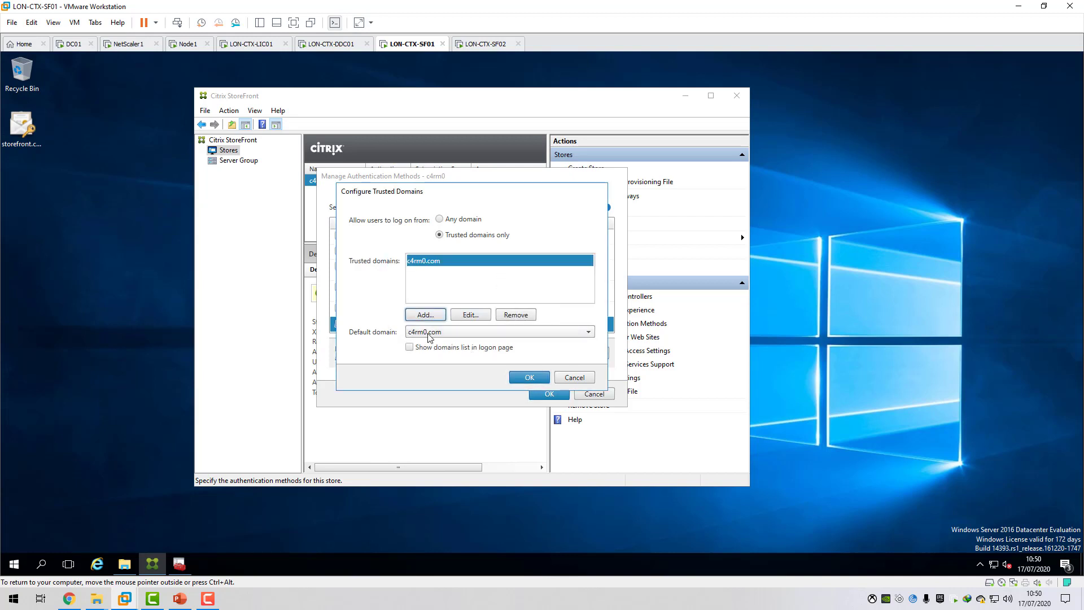
left_click(530, 378)
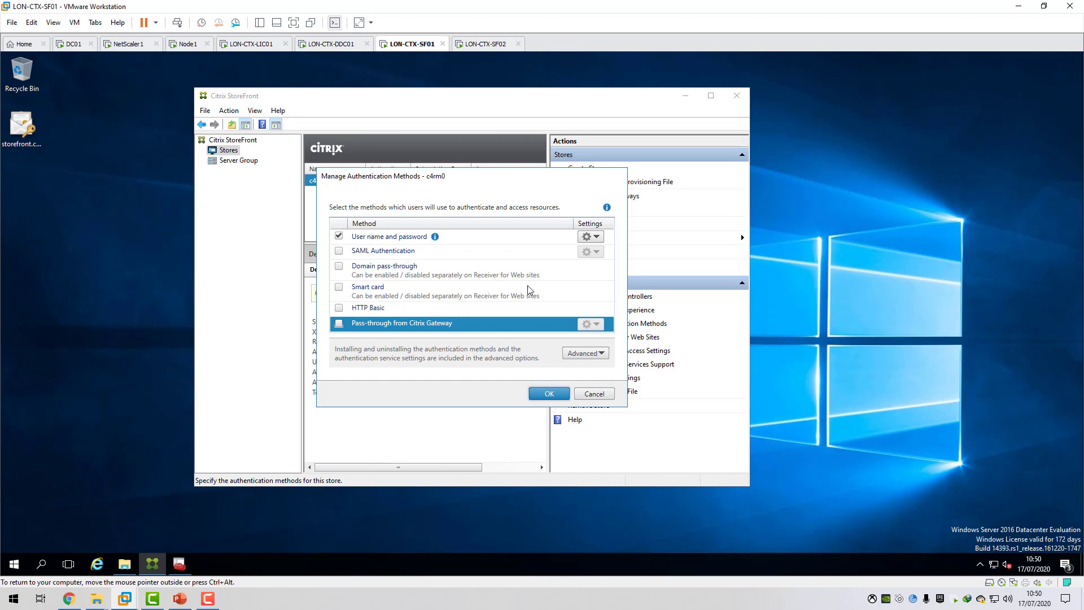
left_click(549, 394)
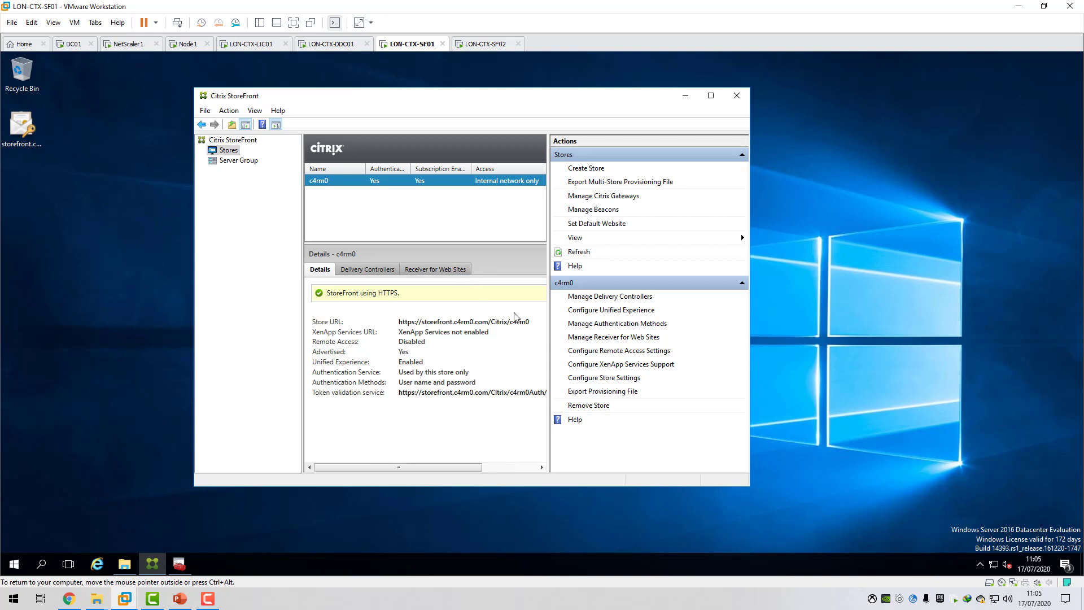
Open the store settings of the c4rm0 store.
left_click(617, 378)
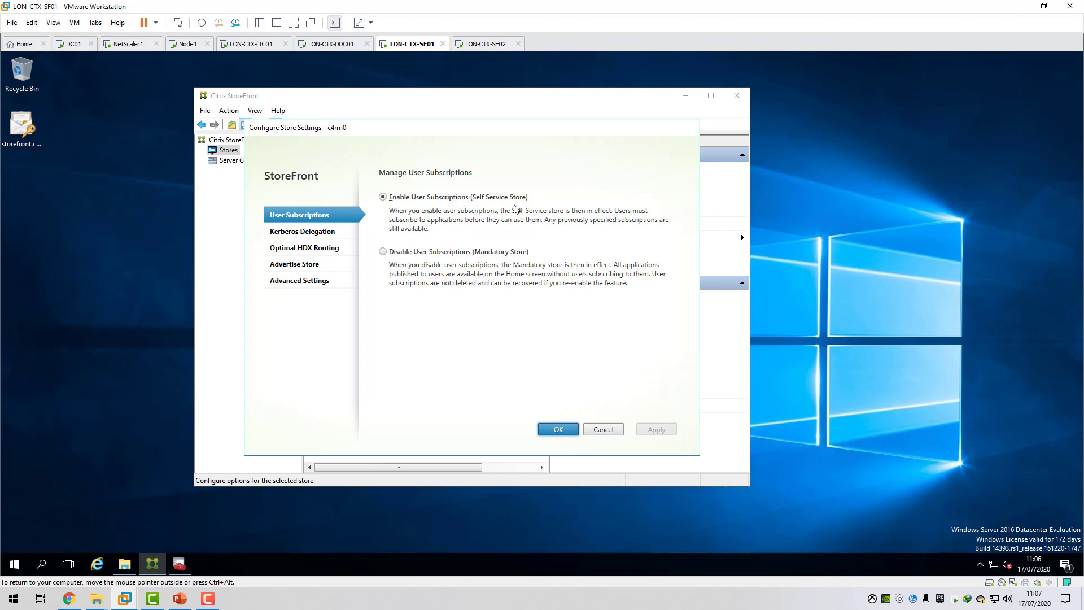
Review the c4rm0 store's Kerberos delegation setting, and close the store settings.
left_click(333, 234)
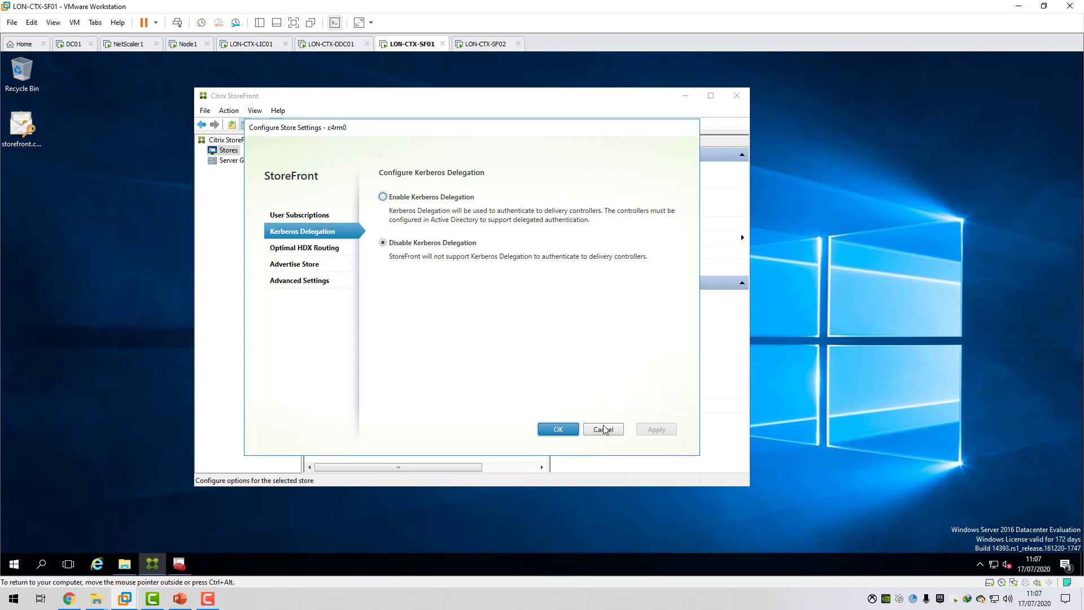
left_click(557, 429)
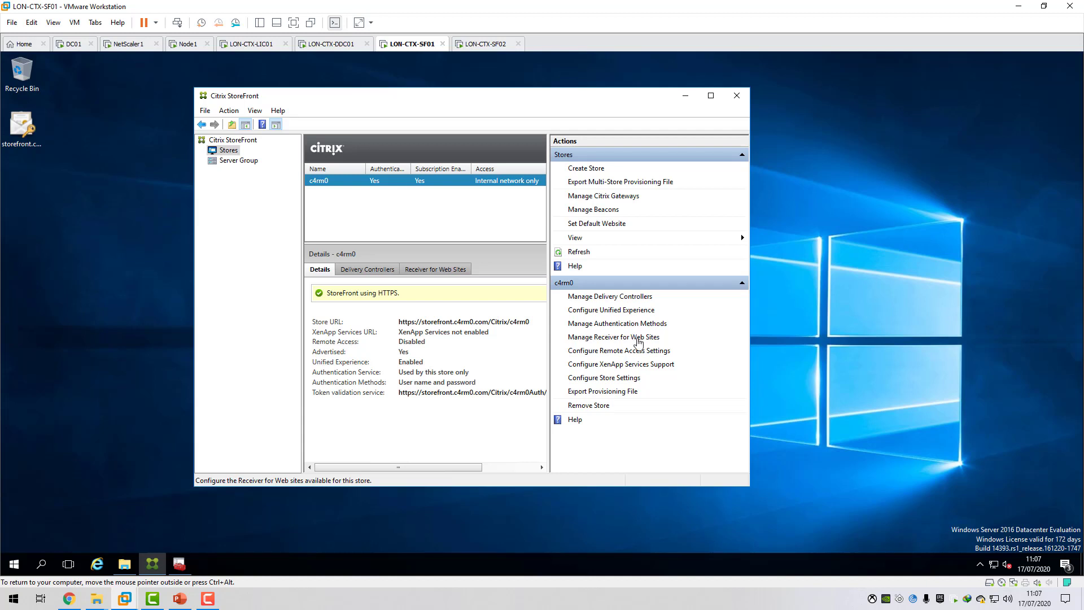
Open the configuration of the c4rm0 store's Receiver for Web site, /Citrix/c4rm0Web.
left_click(430, 269)
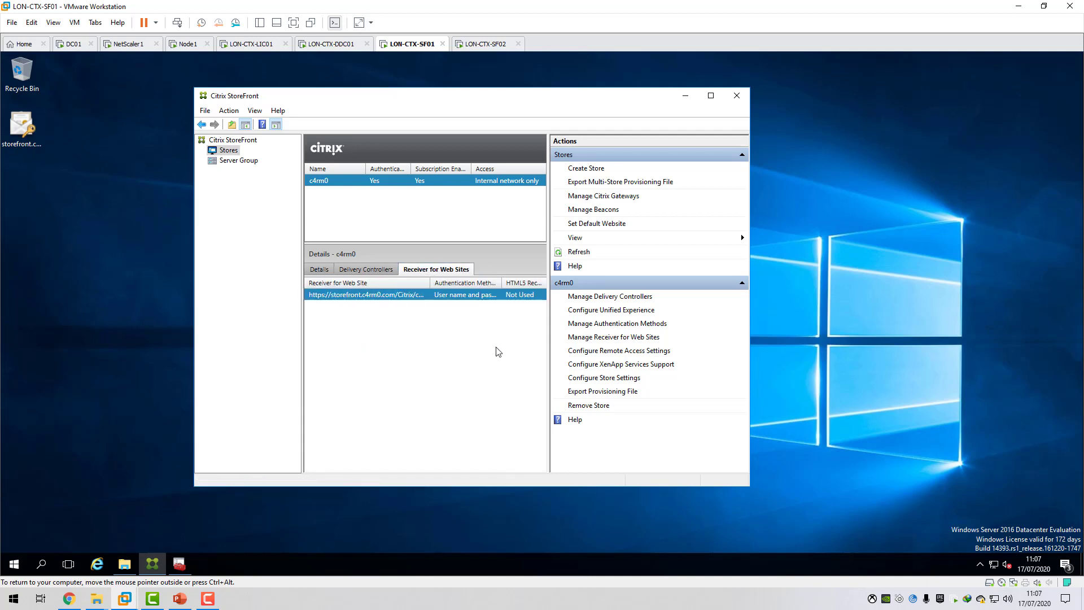
left_click(607, 337)
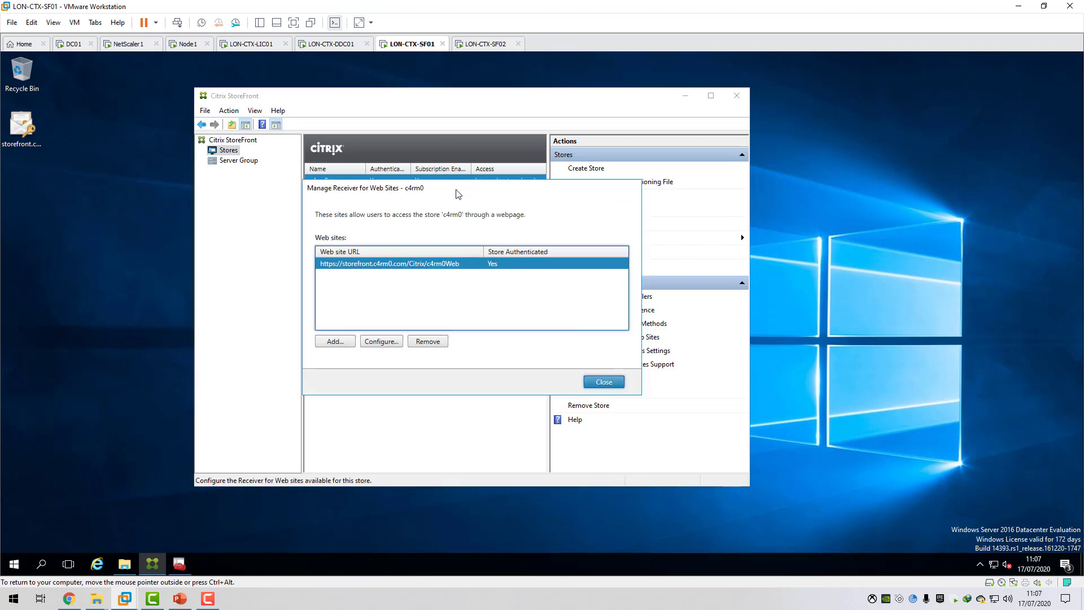
left_click(382, 342)
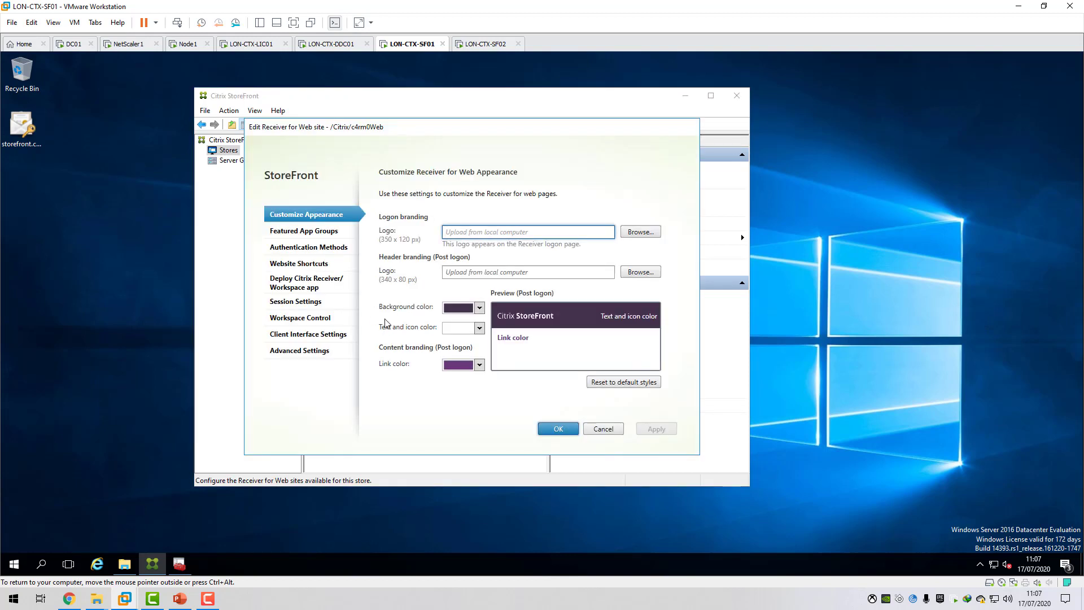
left_click(337, 234)
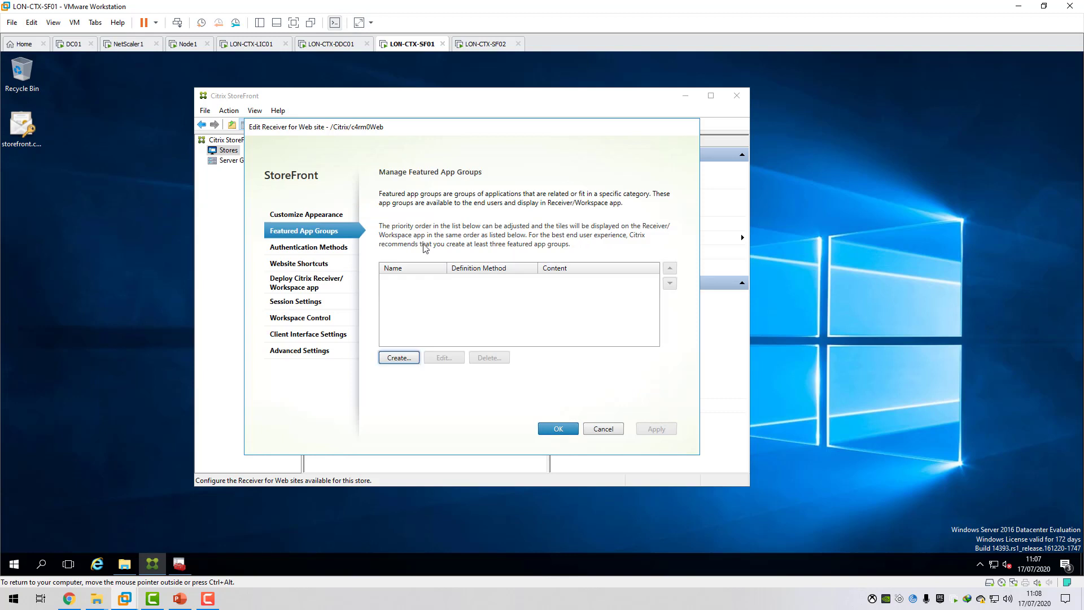
left_click(398, 358)
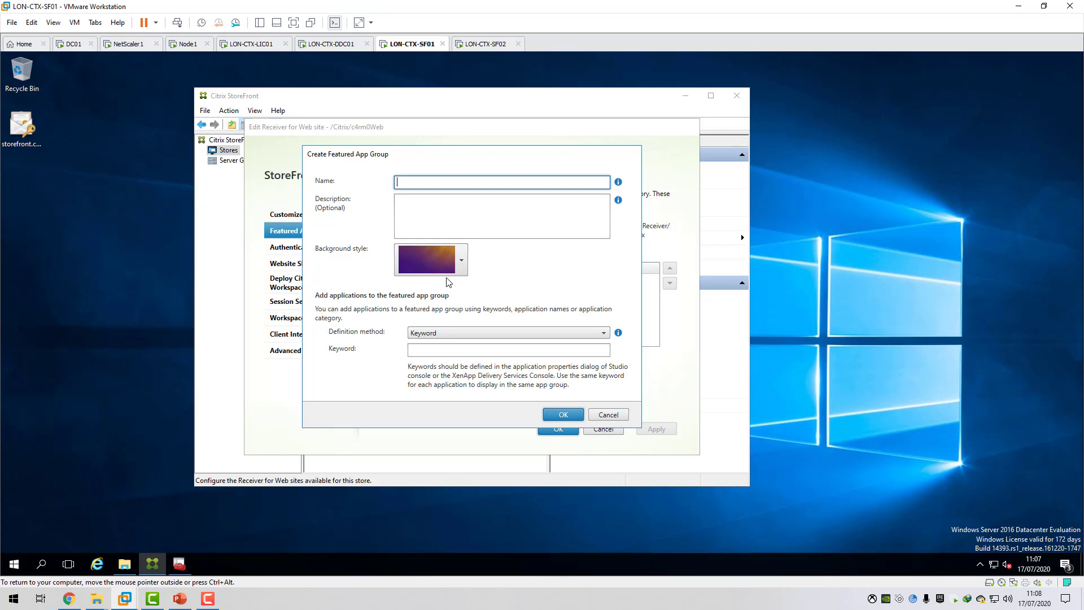
left_click(509, 332)
left_click(473, 356)
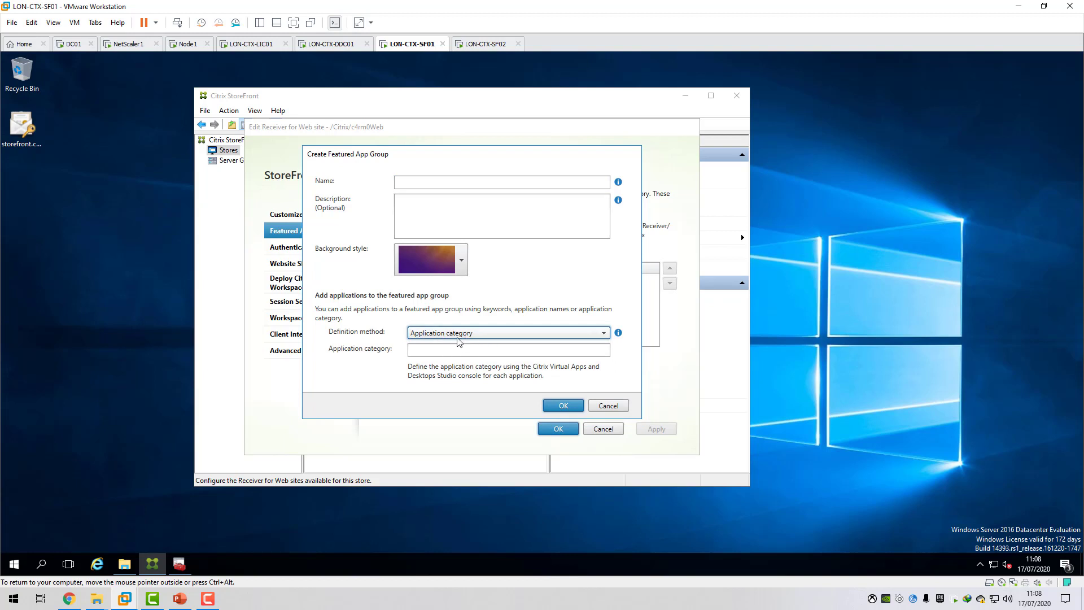
left_click(473, 334)
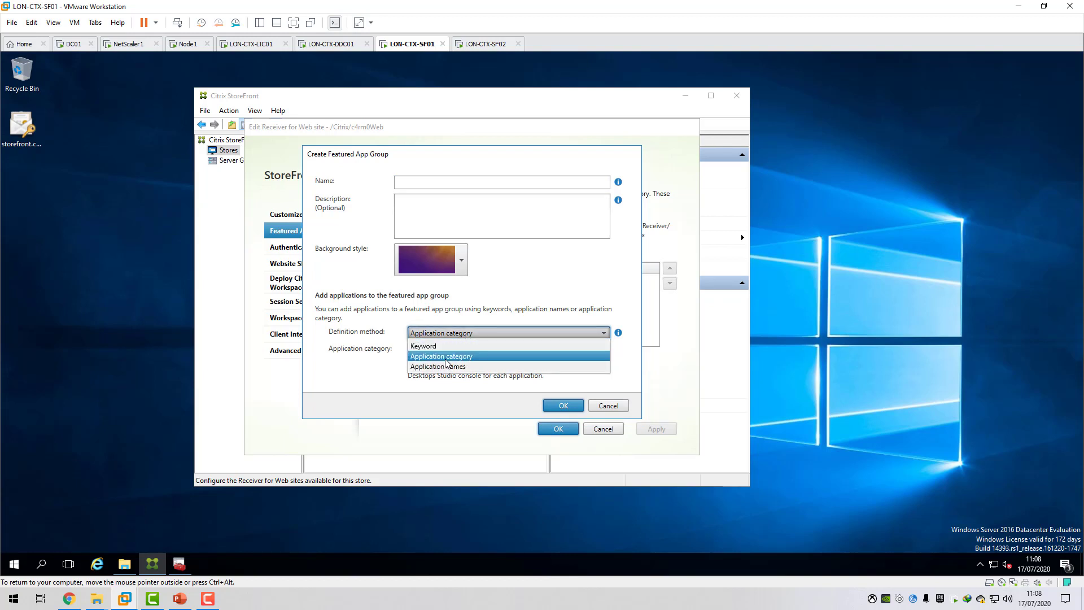
left_click(458, 357)
left_click(440, 351)
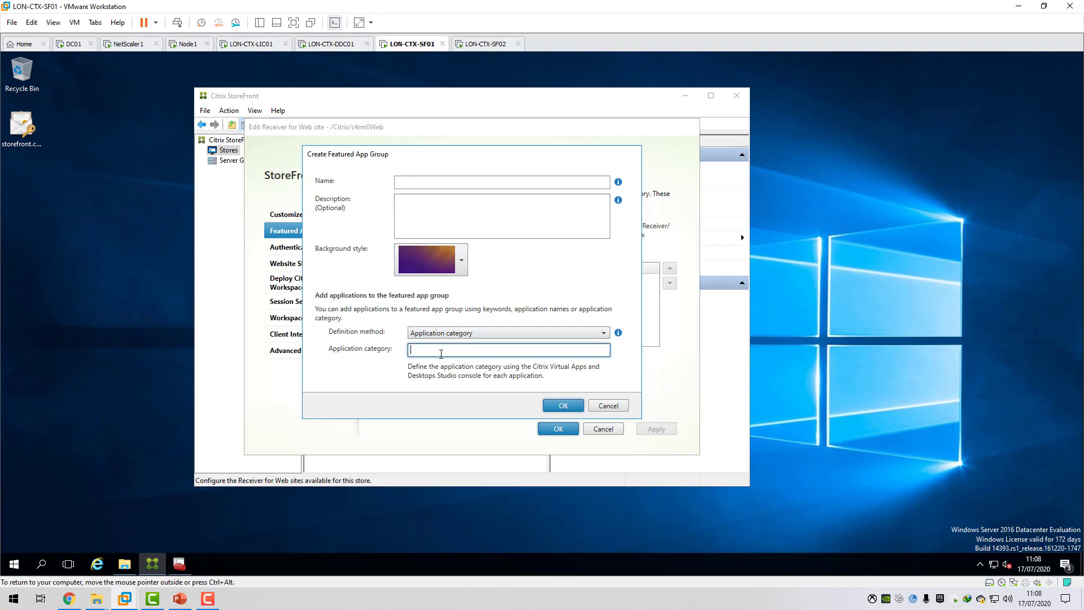
type("Of")
type("fice apps")
left_click(438, 181)
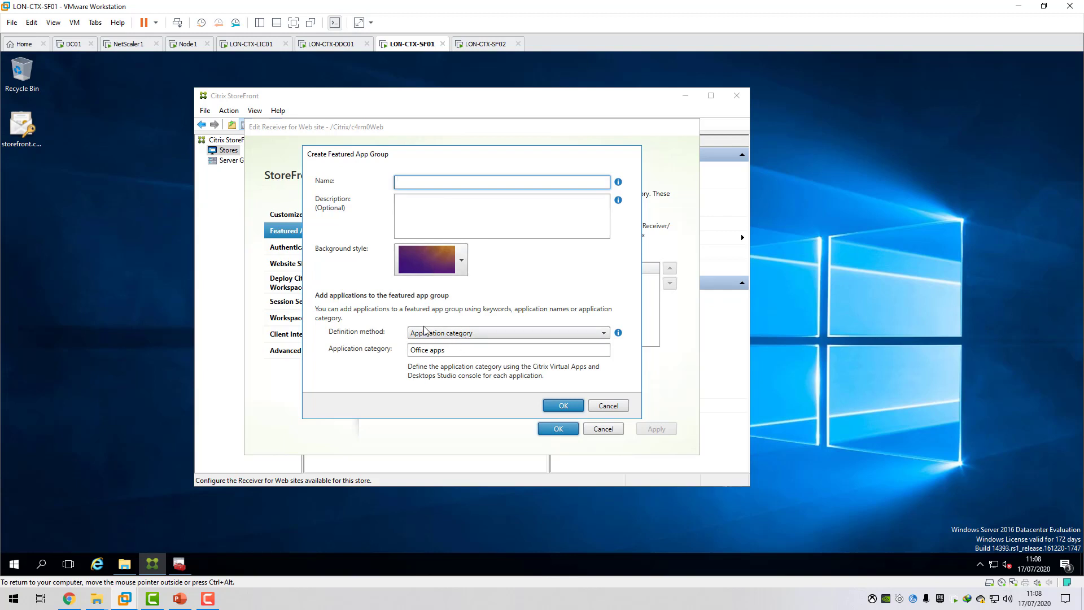
left_click(435, 350)
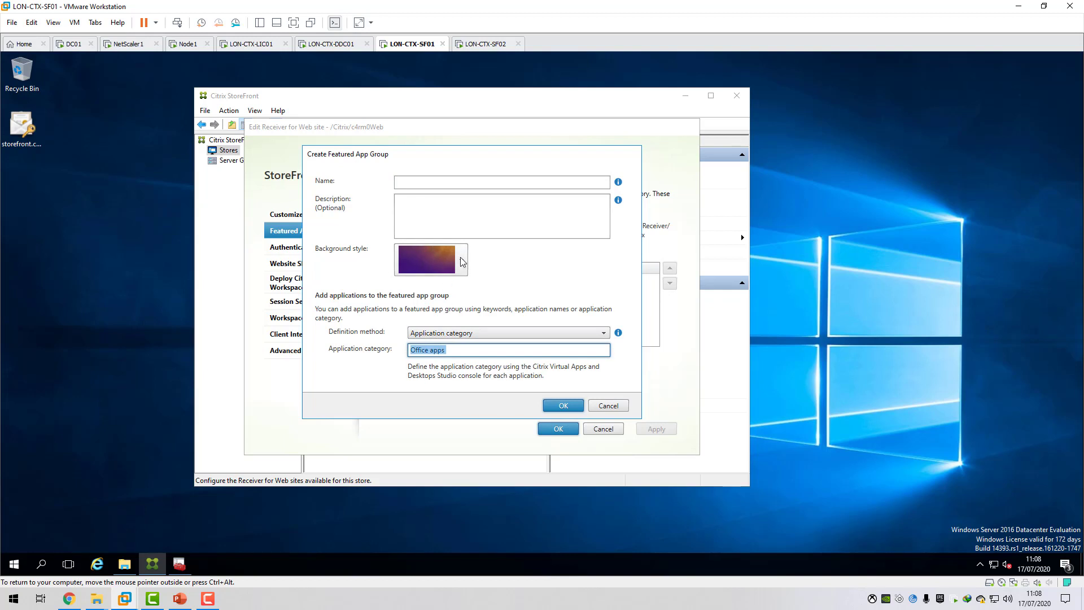
left_click(608, 406)
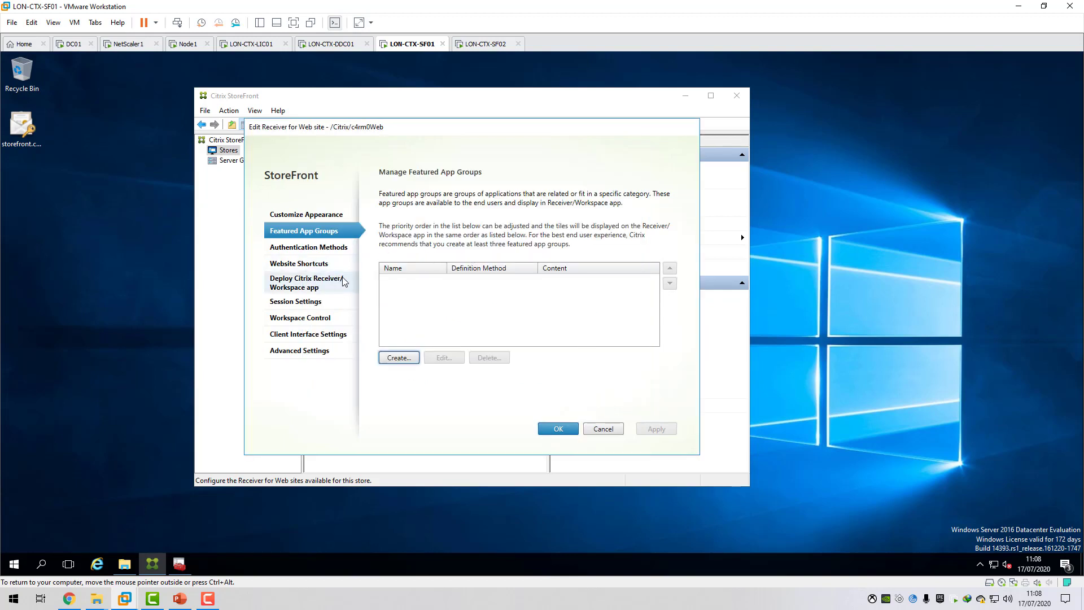
View the site's Receiver/Workspace app deployment settings, and check C:\Program Files\Citrix\Receiver StoreFront\Receiver Clients for local client installers.
left_click(317, 284)
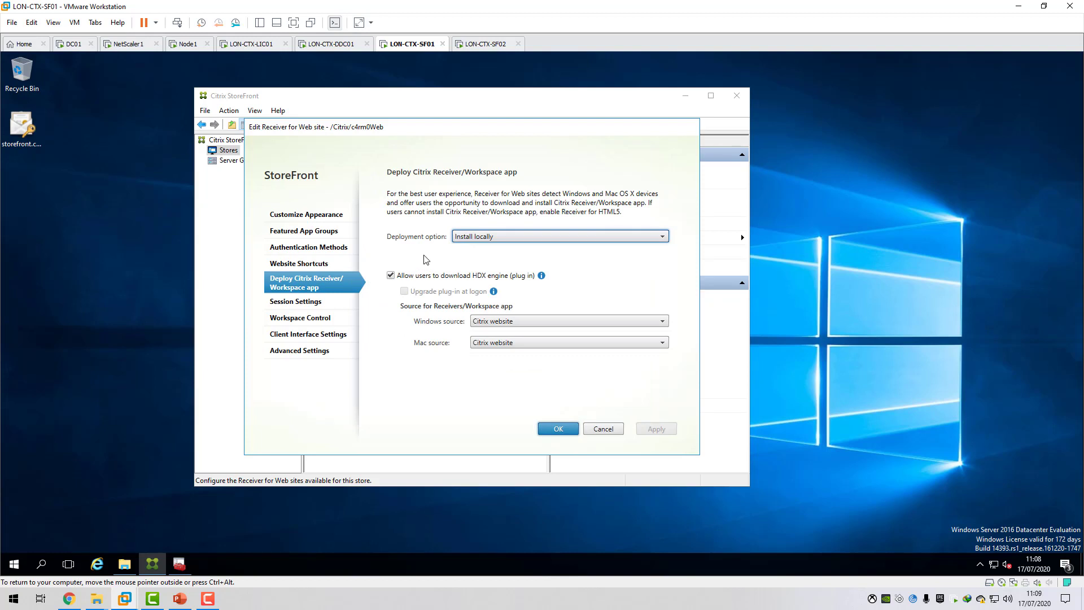
left_click(124, 564)
left_click(266, 276)
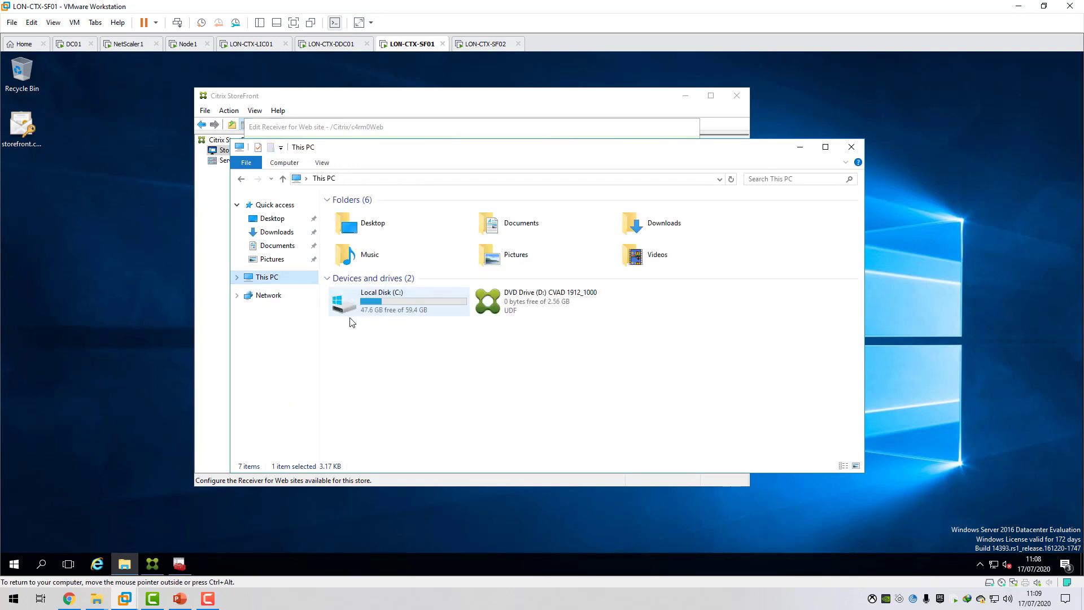
double_click(407, 296)
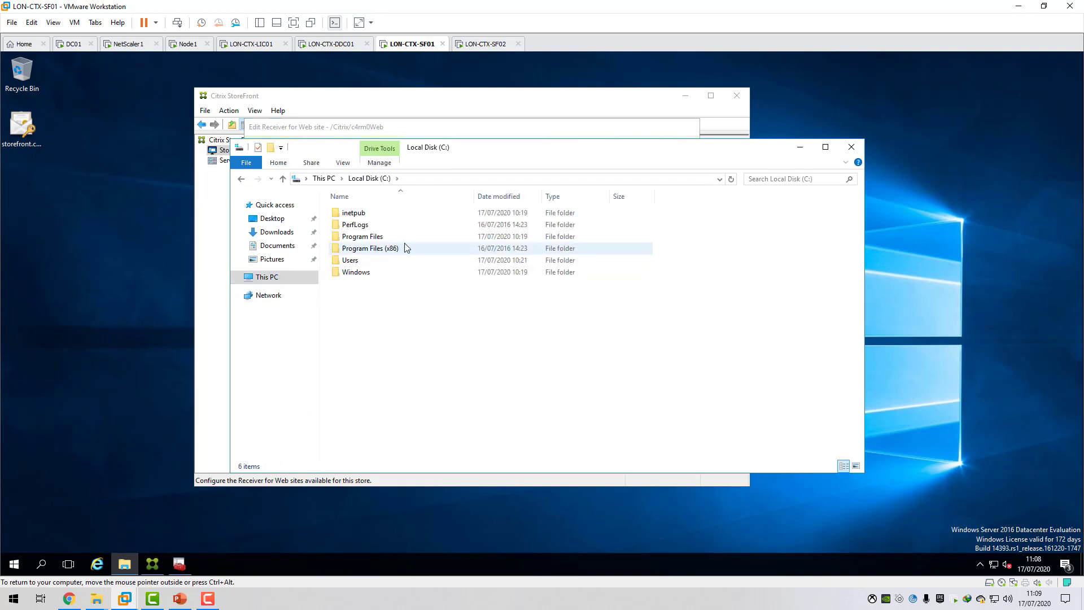
double_click(379, 237)
double_click(402, 214)
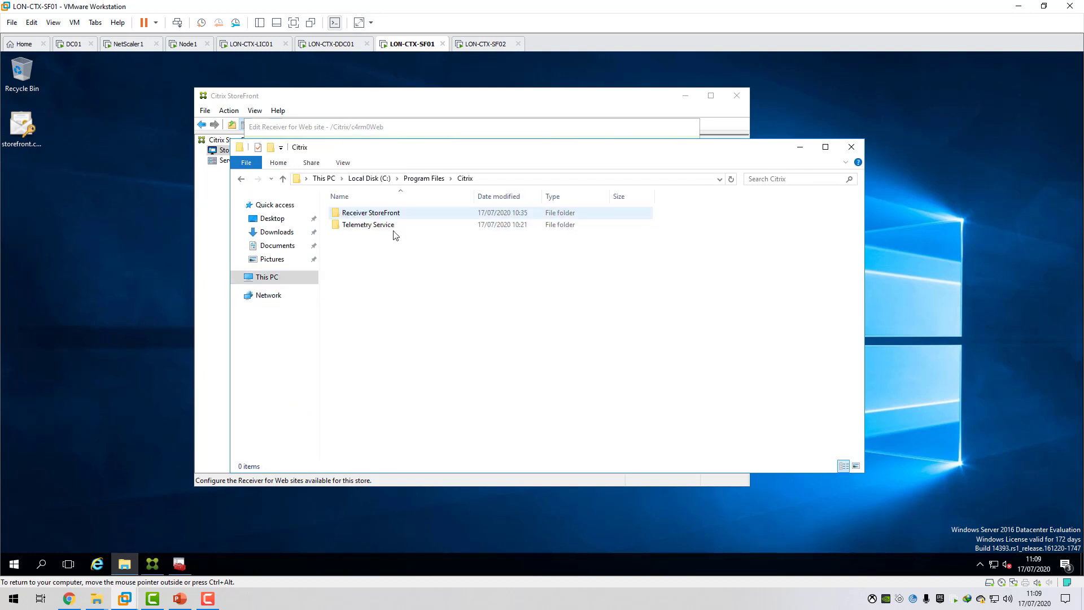
double_click(371, 213)
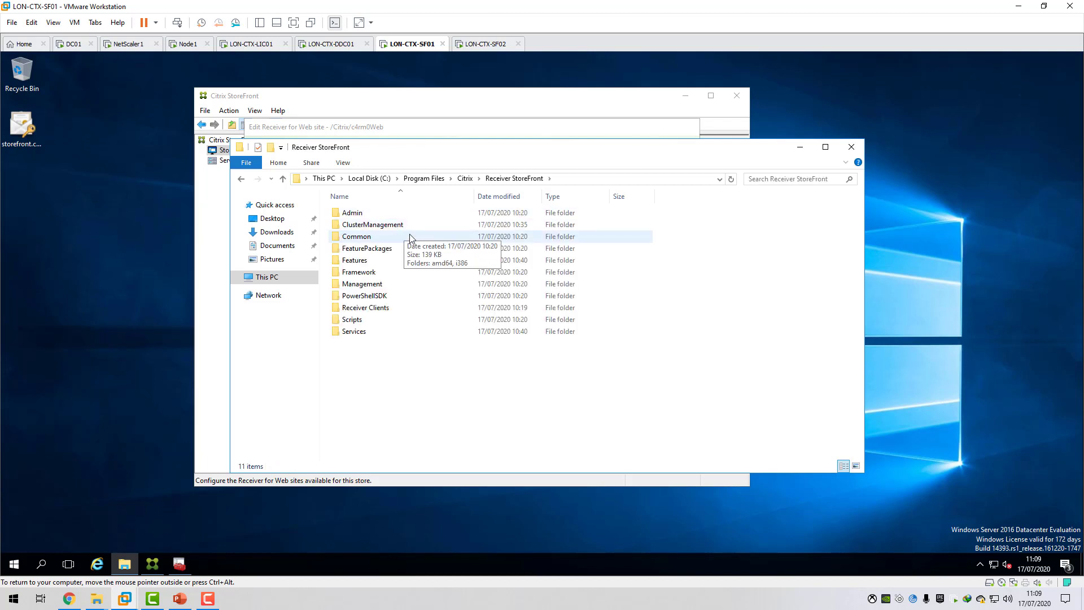
double_click(367, 307)
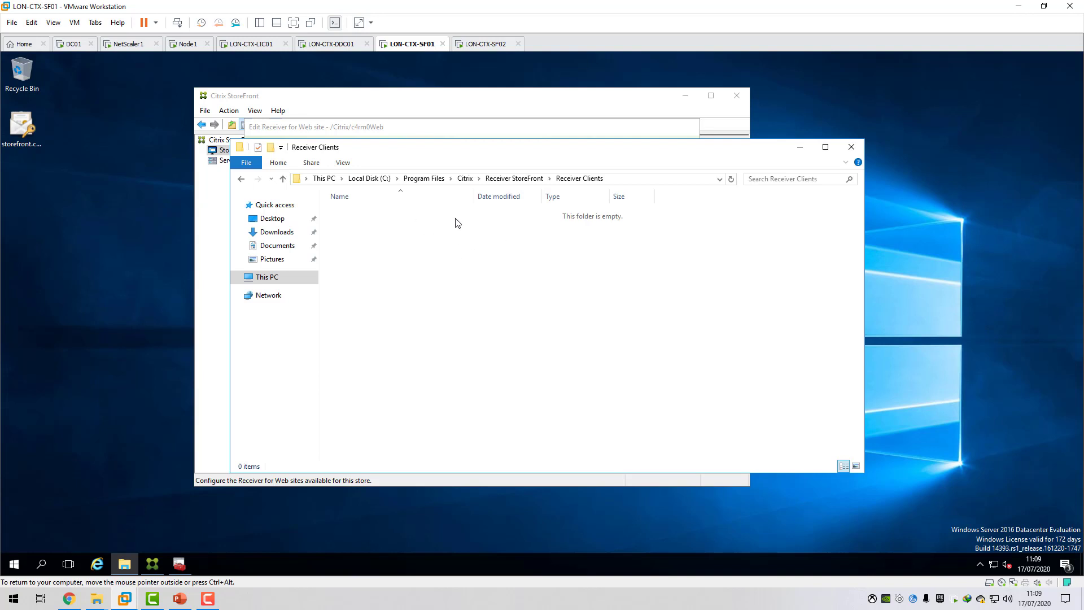
left_click(799, 147)
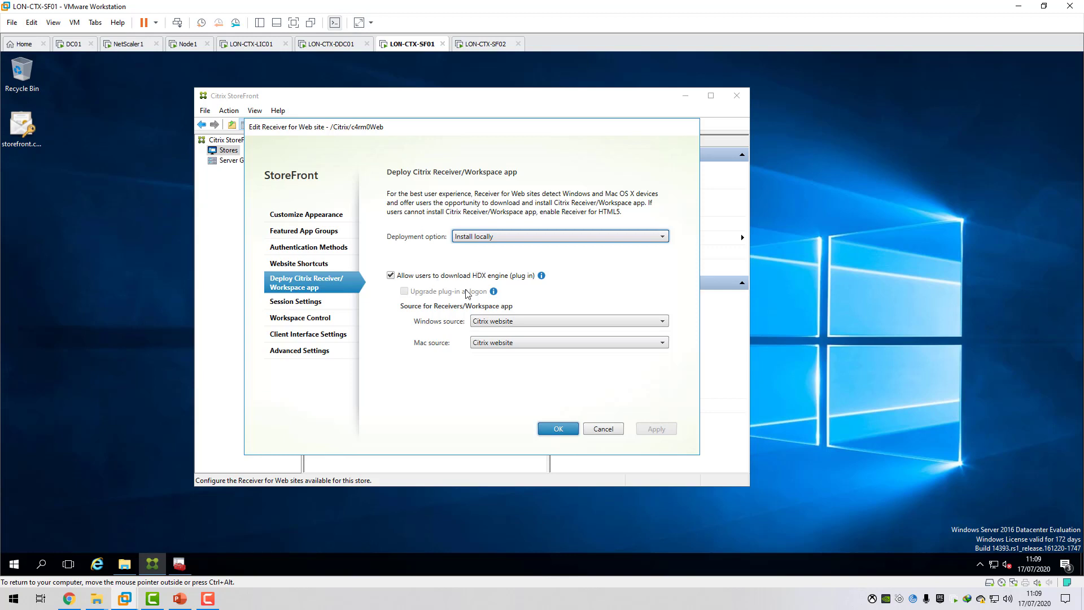
Set the Windows source for the Receiver/Workspace app to local files on the StoreFront server, without choosing an installer.
left_click(563, 324)
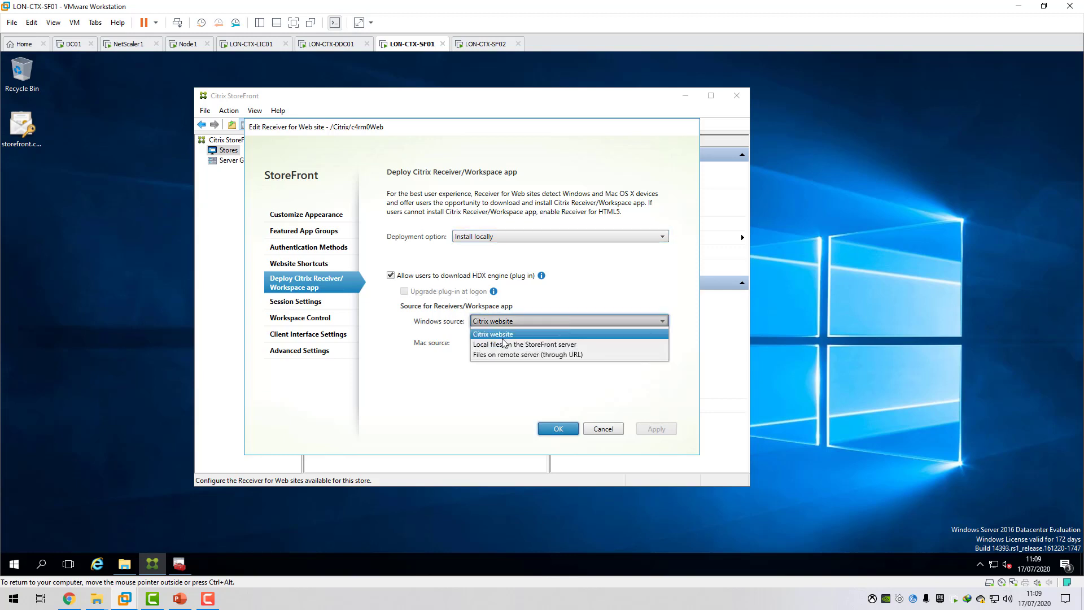
left_click(510, 346)
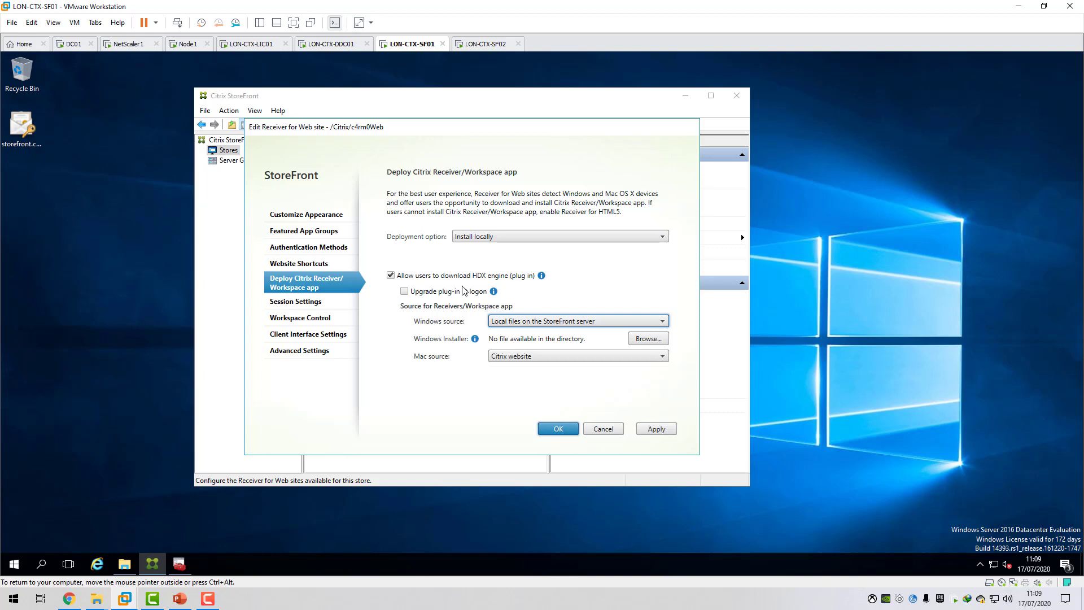
left_click(649, 340)
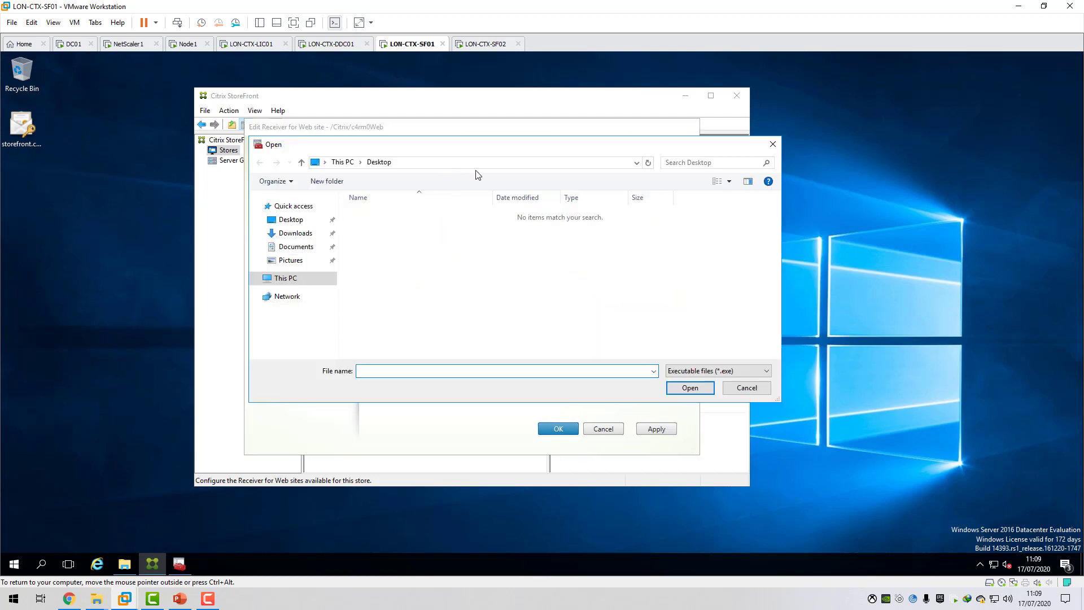
left_click(746, 388)
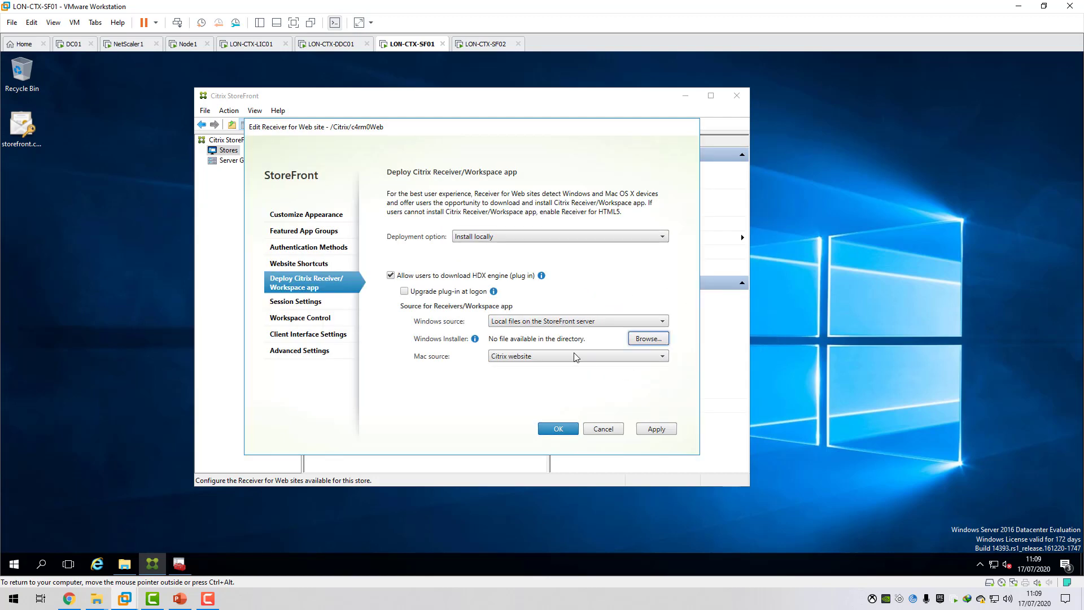
Stop allowing users to download the HDX engine plug-in from the Receiver for Web site.
left_click(402, 278)
left_click(411, 279)
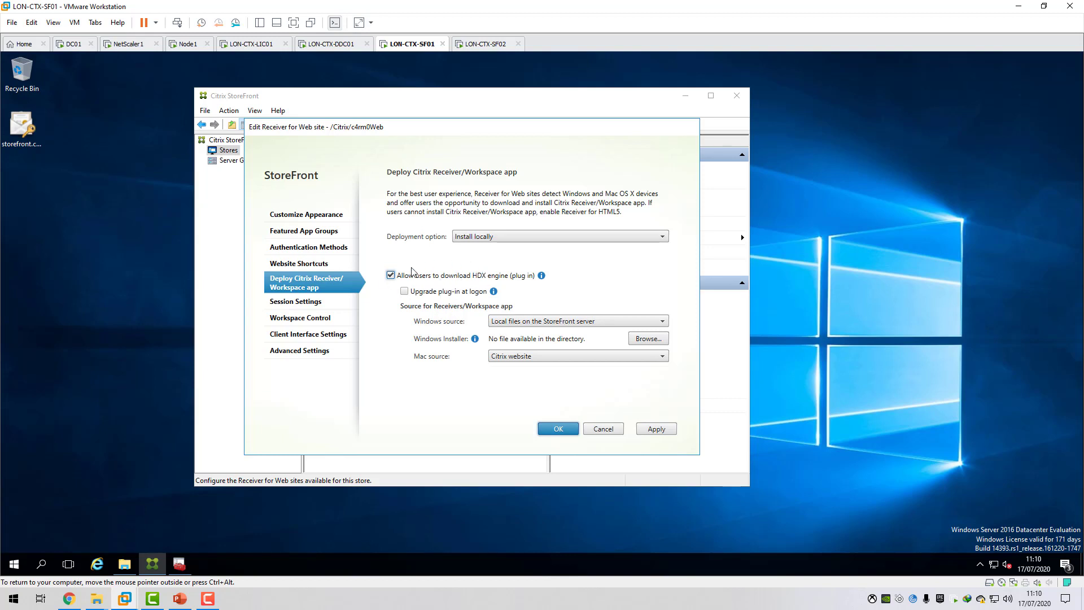
left_click(391, 276)
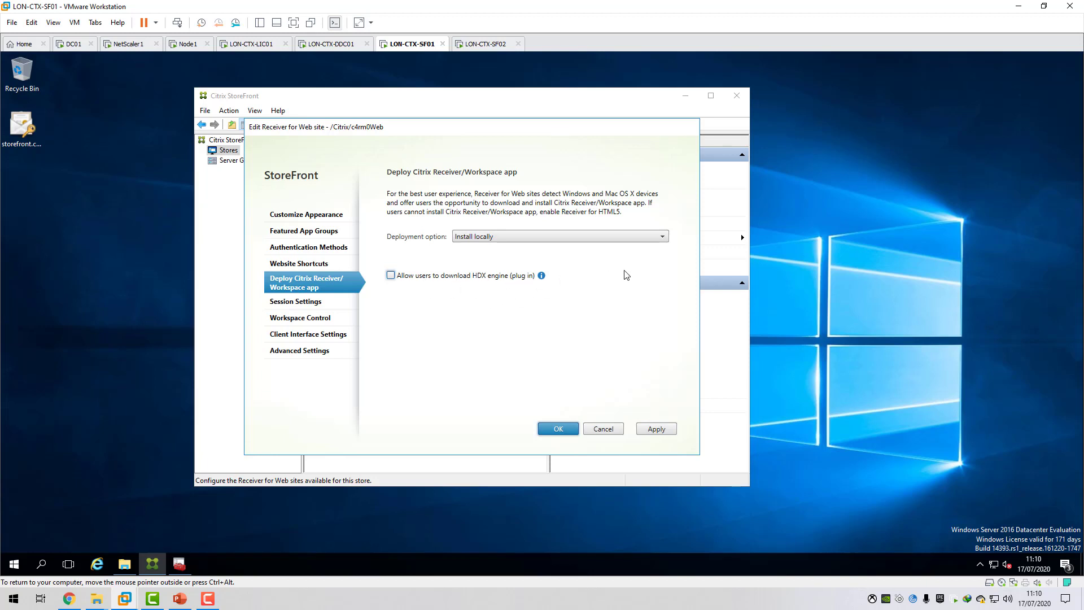
Examine the available deployment options for Citrix Receiver/Workspace app, keeping Install locally.
left_click(662, 236)
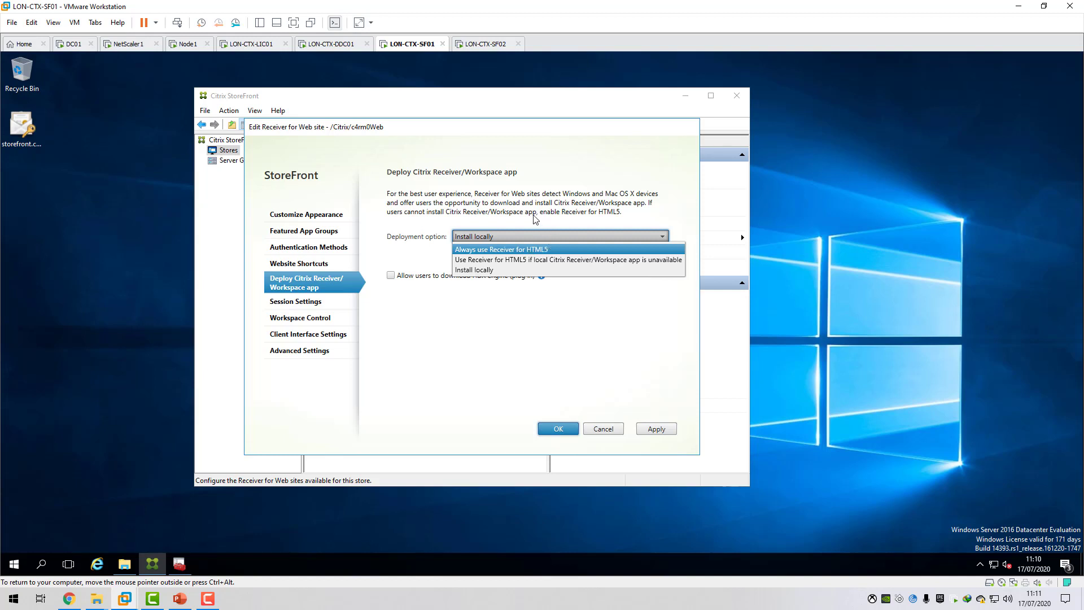
left_click(548, 232)
left_click(547, 232)
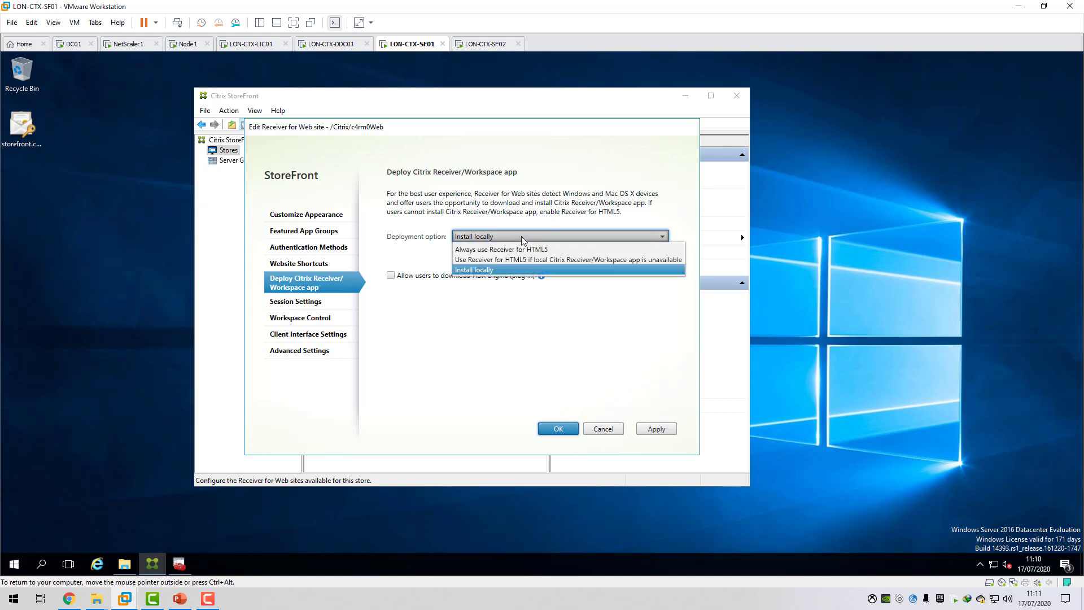
left_click(518, 210)
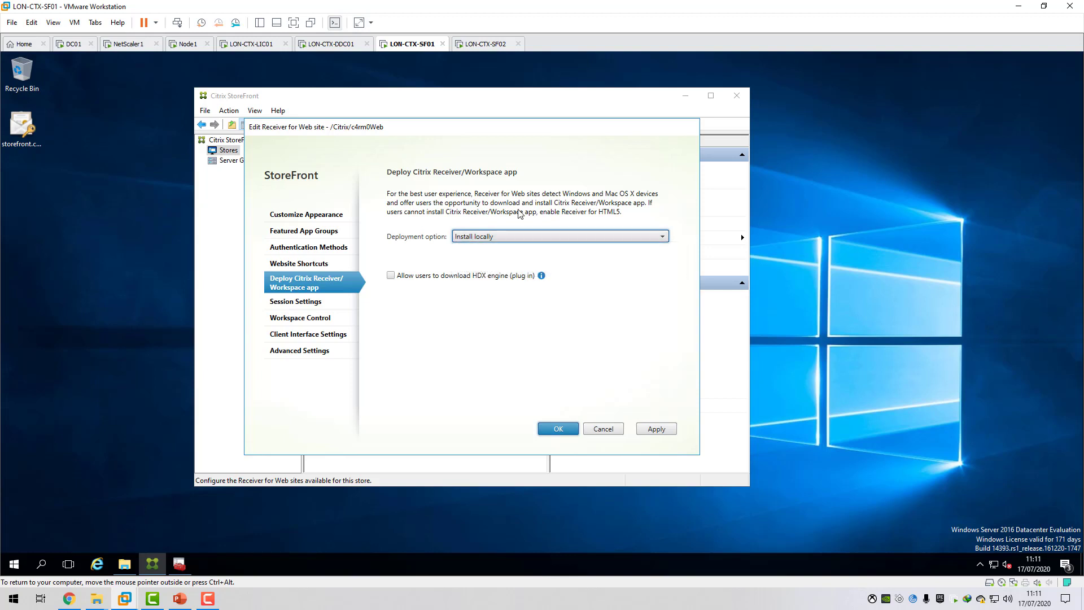
left_click(517, 235)
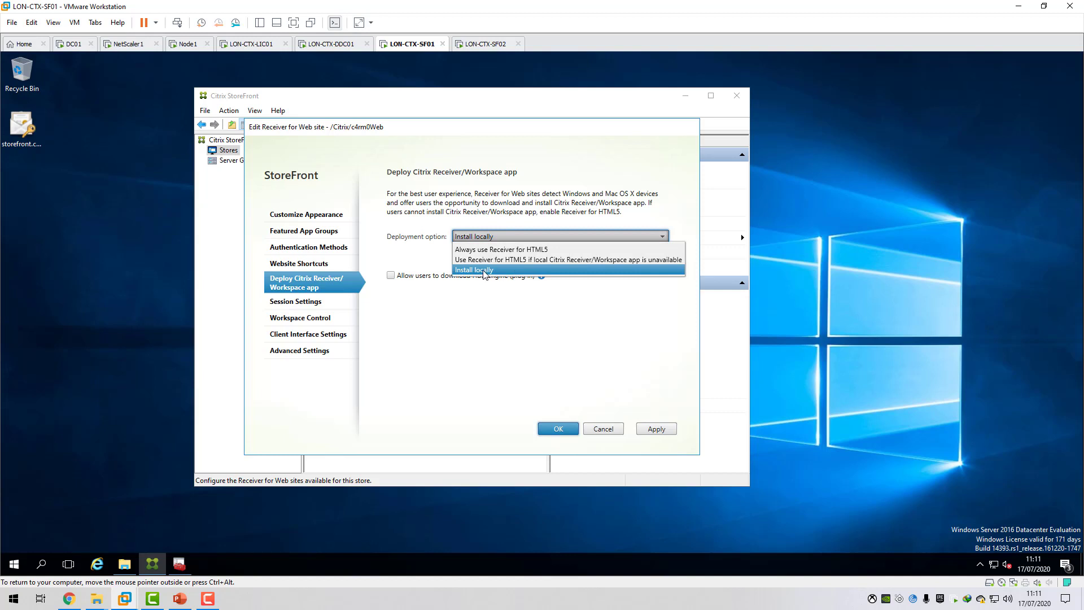
left_click(519, 210)
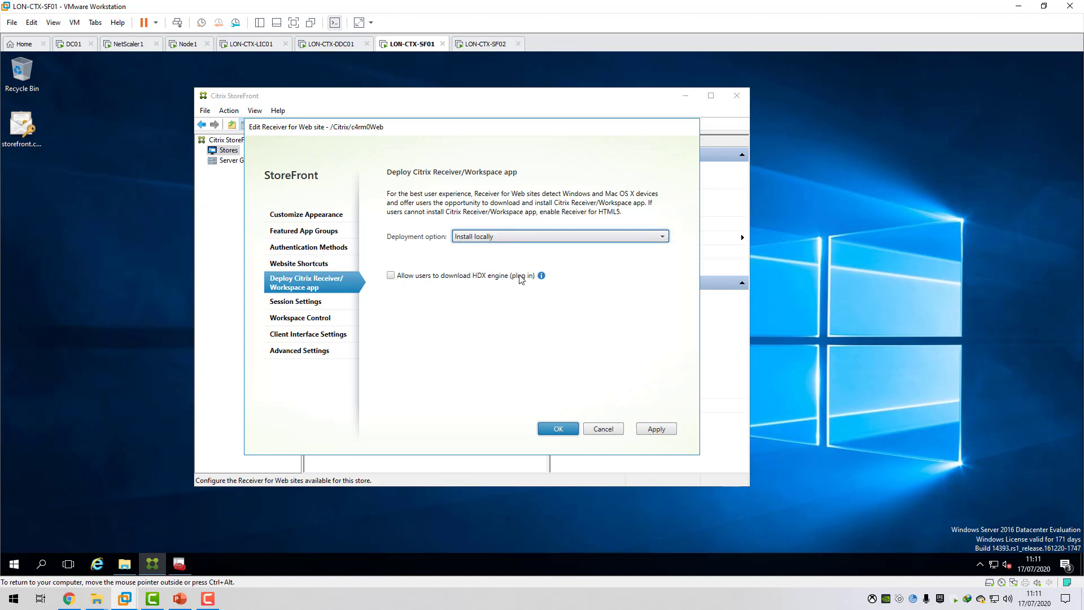
Review the Receiver for Web site's session, workspace control, advanced and client interface settings.
left_click(309, 307)
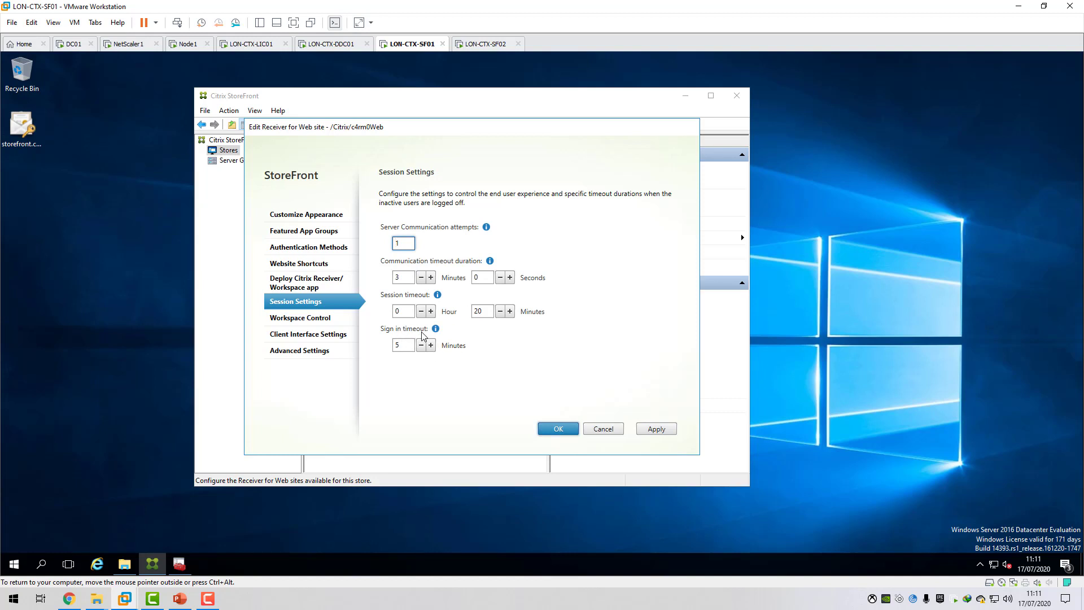
left_click(351, 320)
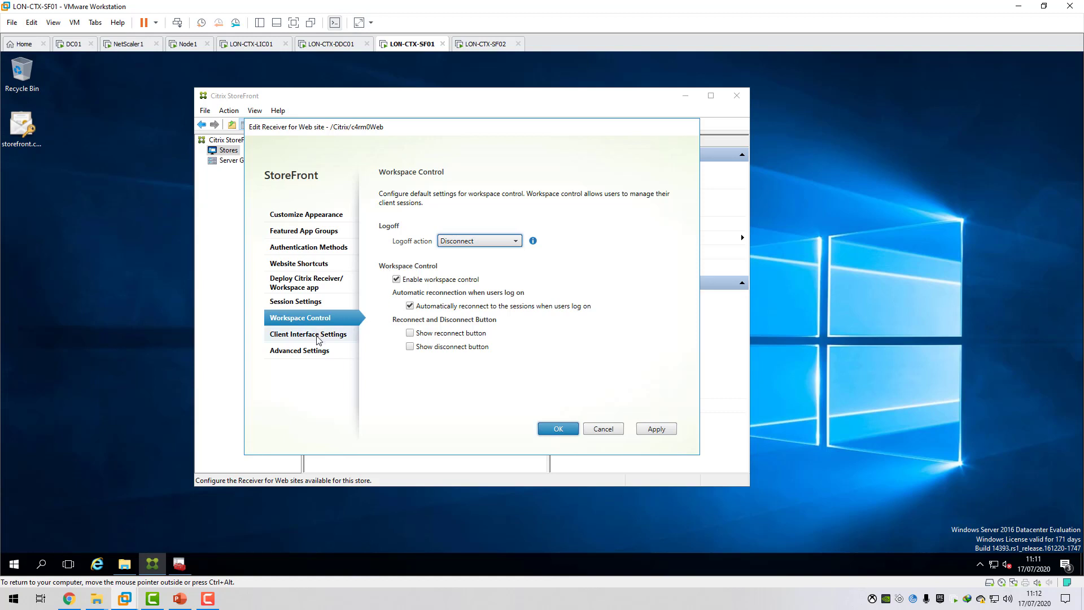
left_click(300, 352)
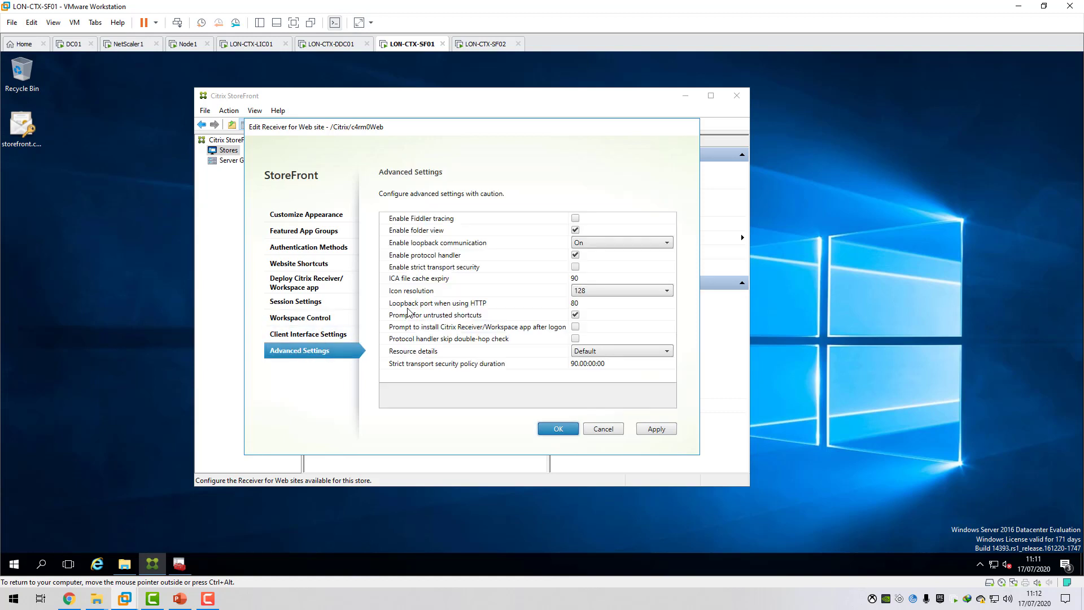
left_click(315, 339)
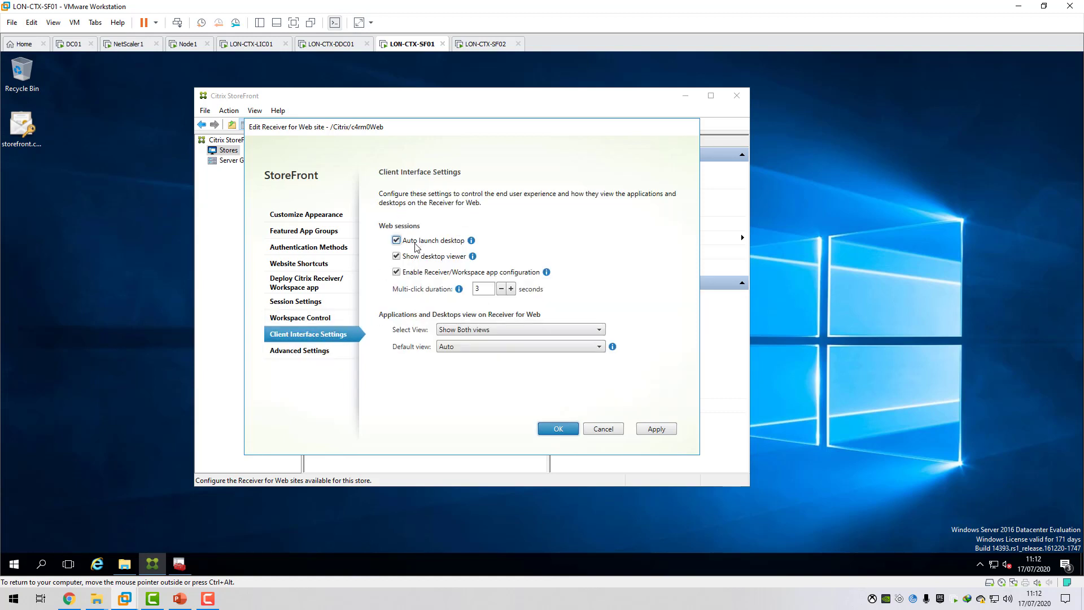
Try turning off desktop auto launch and Receiver/Workspace app configuration in the Receiver for Web site's client interface settings.
mouse_move(472, 242)
left_click(398, 240)
mouse_move(548, 275)
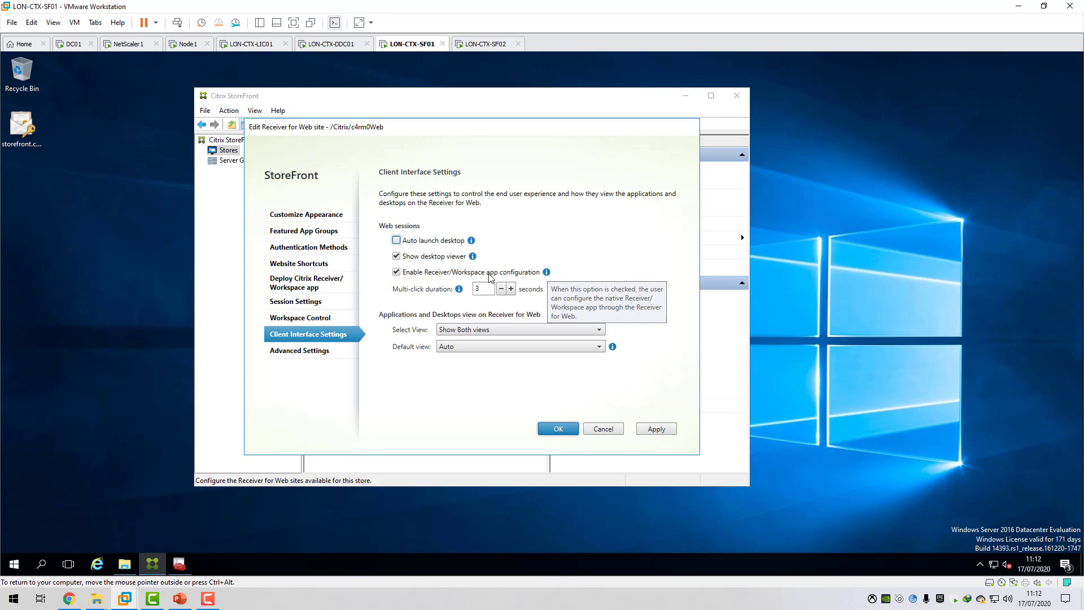
left_click(397, 272)
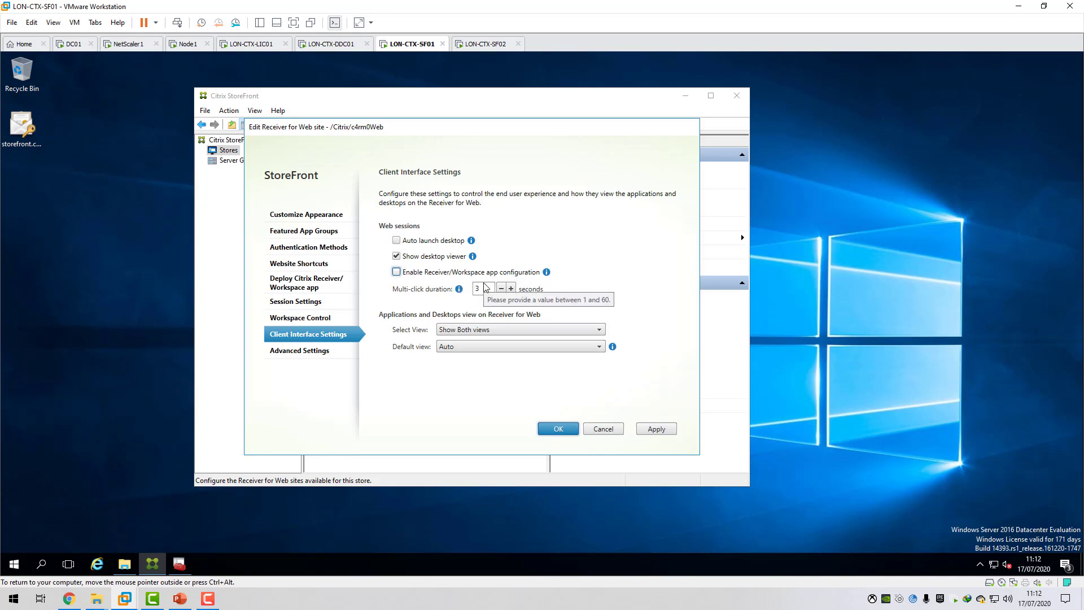
Review the site's advanced settings, keeping loopback communication On, and leave the Receiver for Web site management without saving.
left_click(321, 351)
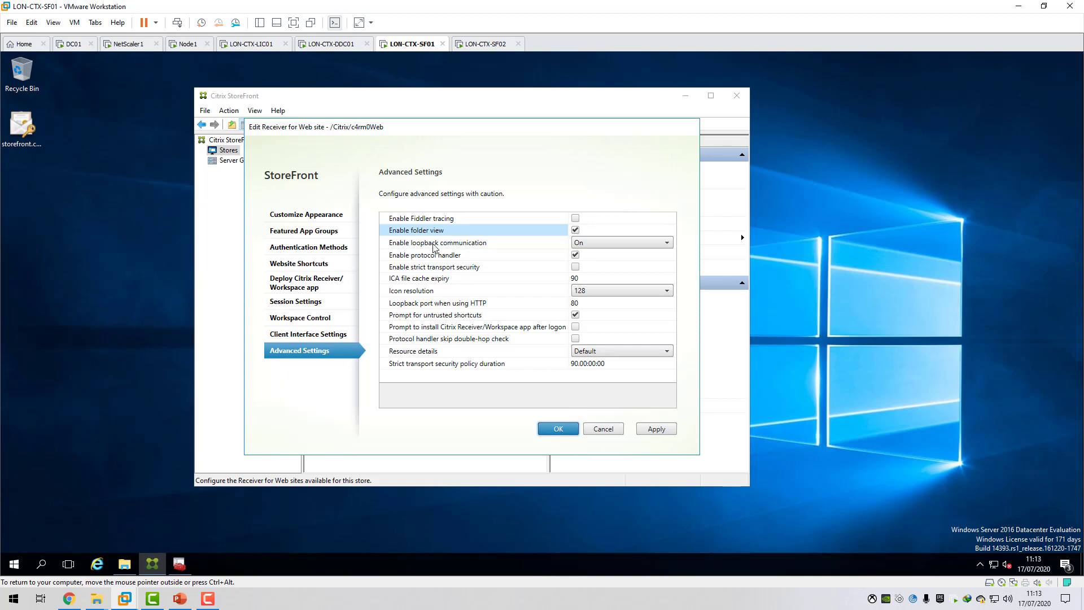
left_click(661, 246)
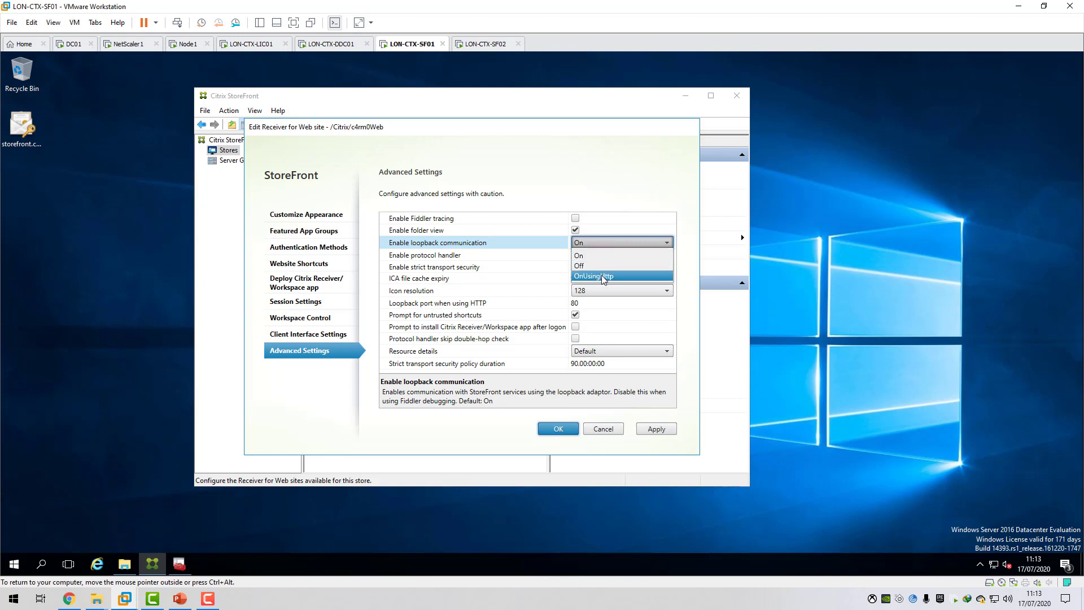
left_click(604, 256)
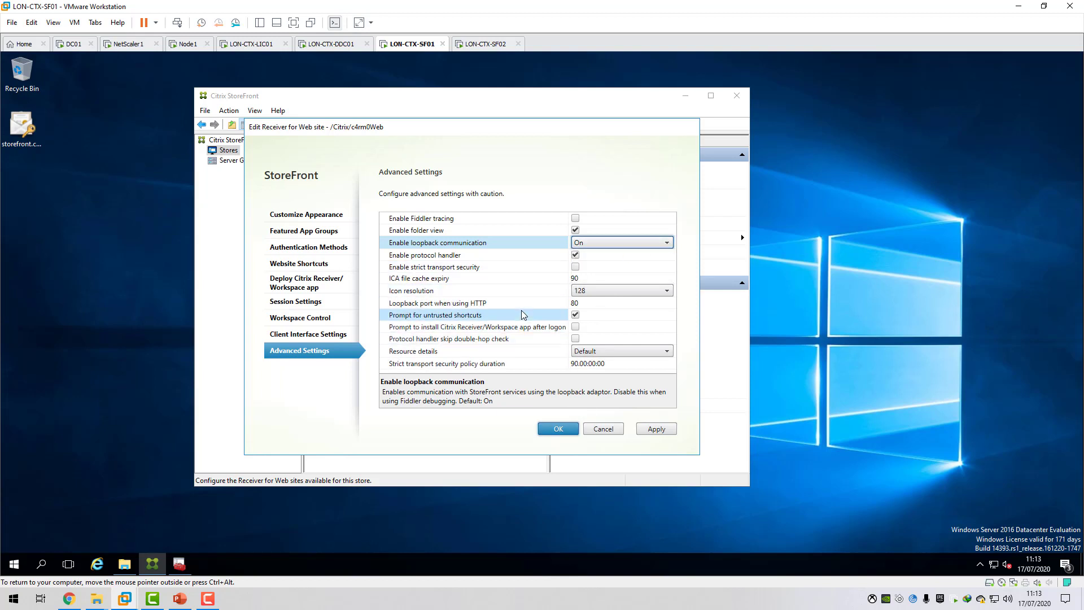
left_click(603, 429)
left_click(603, 383)
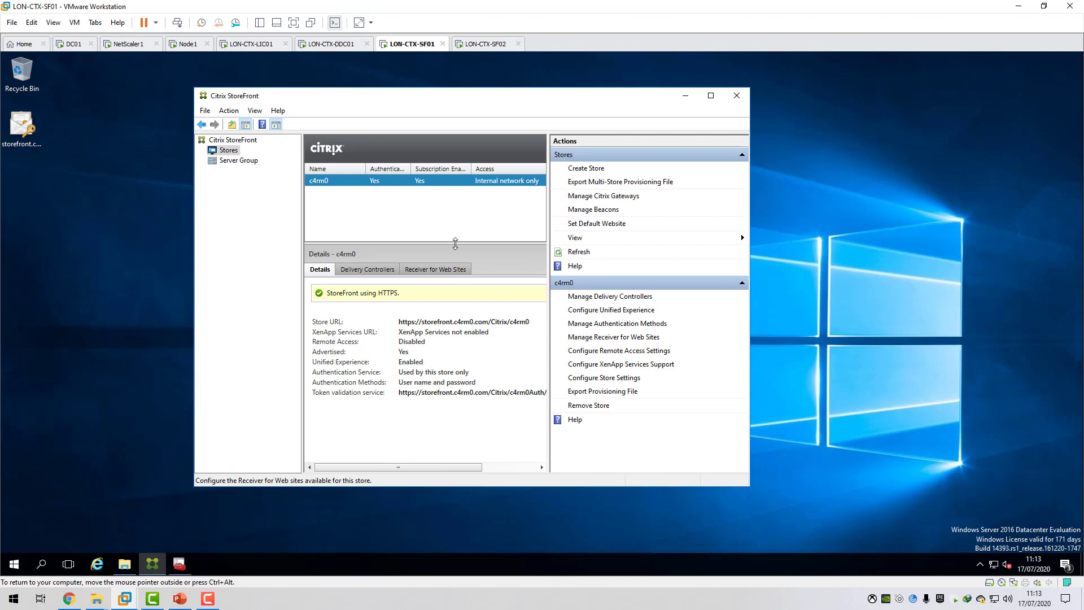
Begin adding a Citrix Gateway appliance with the display name remote.c4rm0.com.
left_click(594, 196)
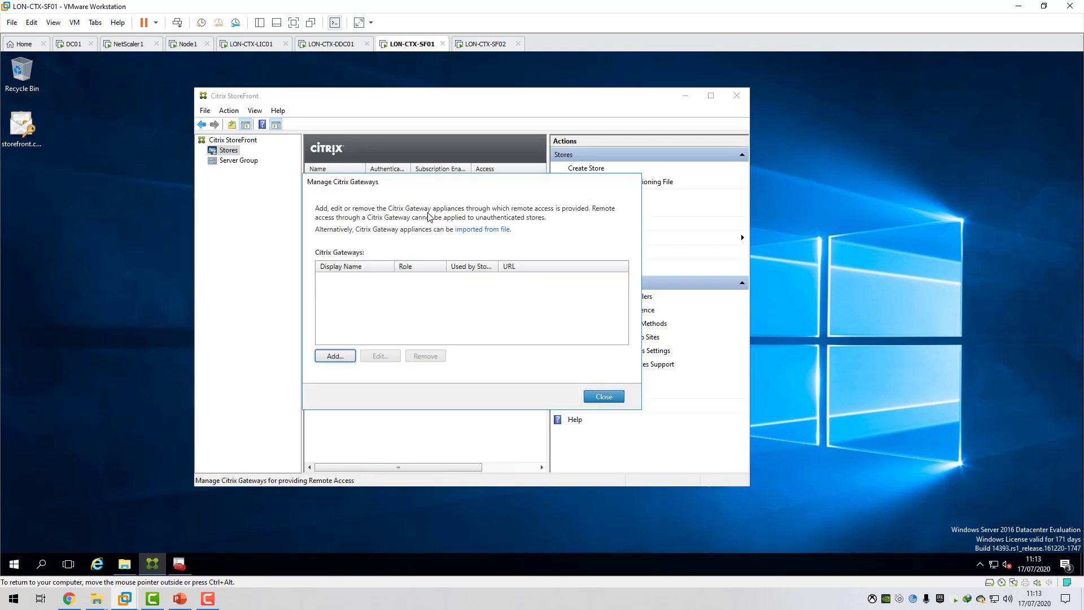
left_click(334, 357)
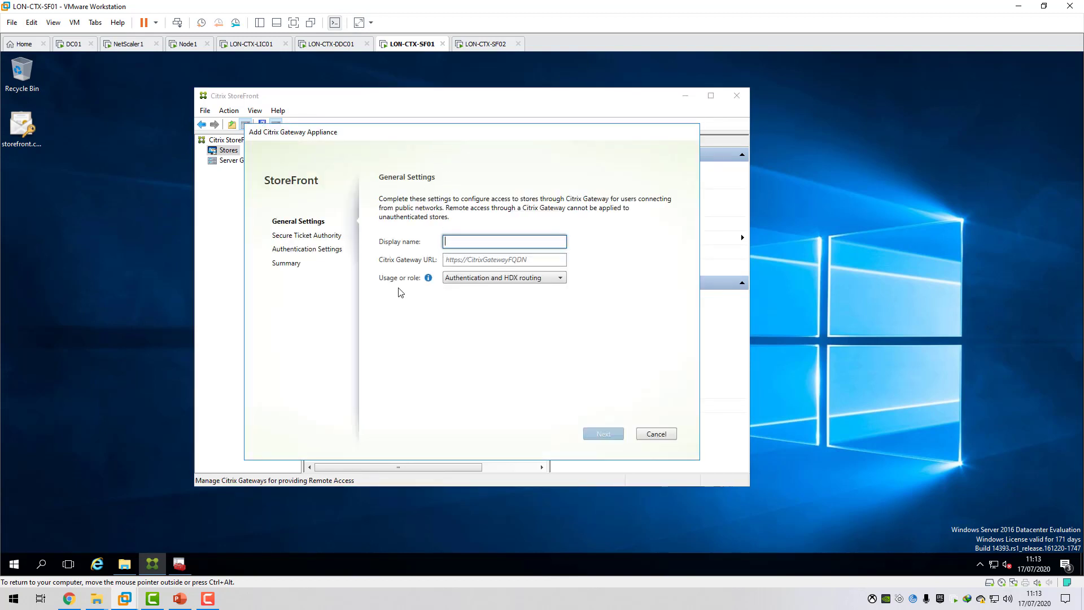
type("remote.c4rm0.com")
left_click(468, 260)
type("ht")
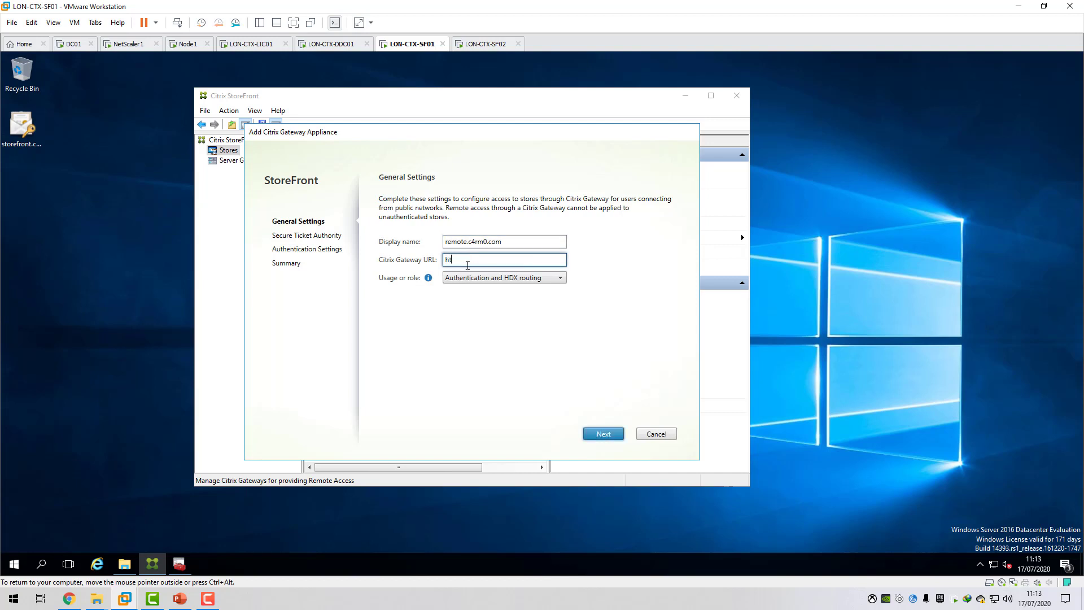
type("tps")
key("BackSpace")
key("BackSpace")
type("://remote.c4rm0.com")
left_click(562, 279)
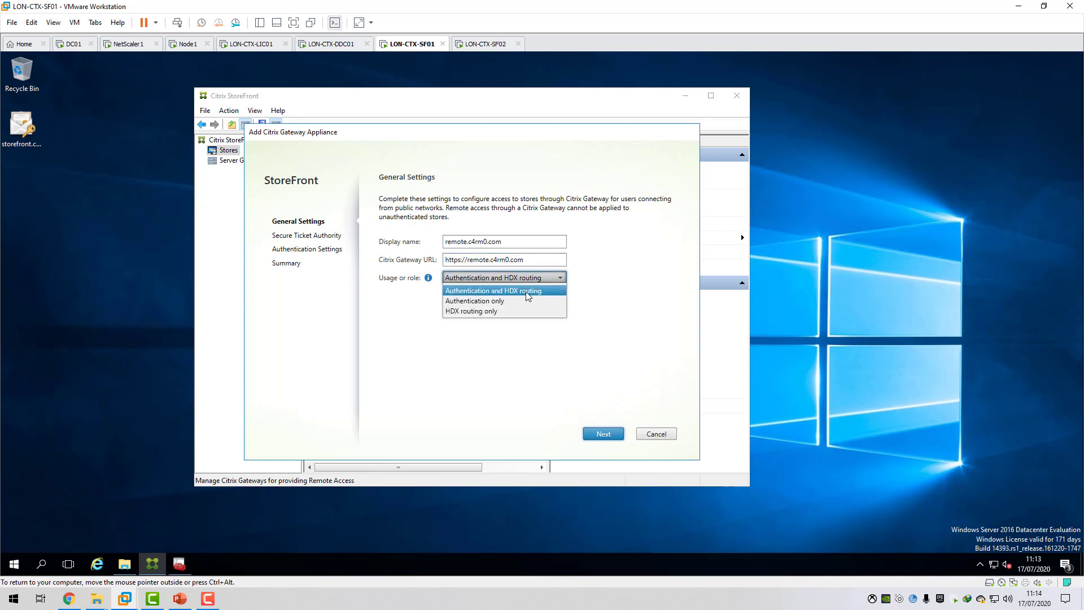
left_click(603, 434)
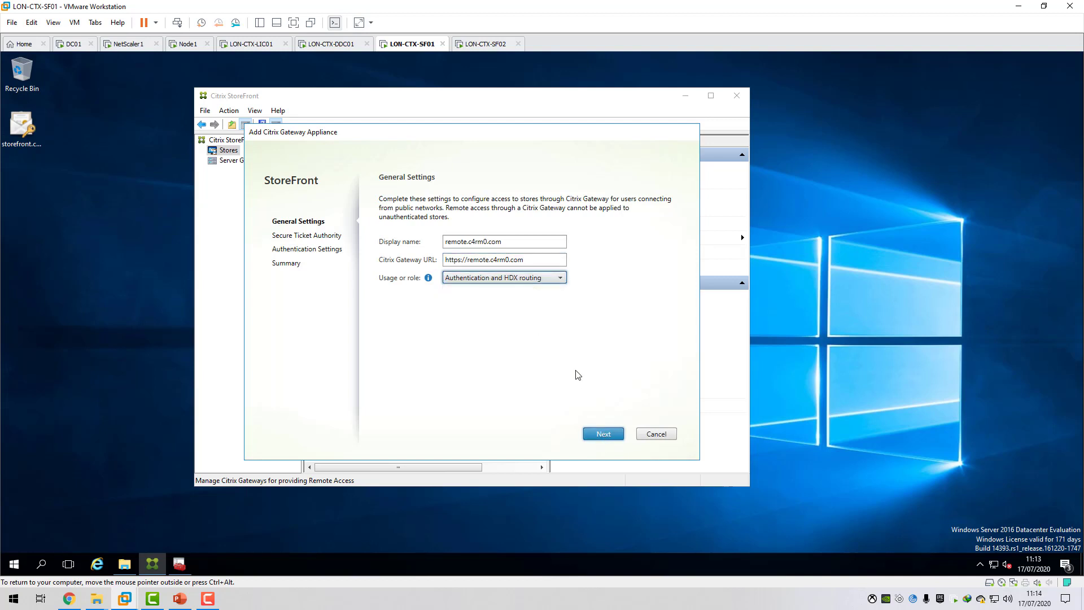
left_click(602, 433)
left_click(399, 327)
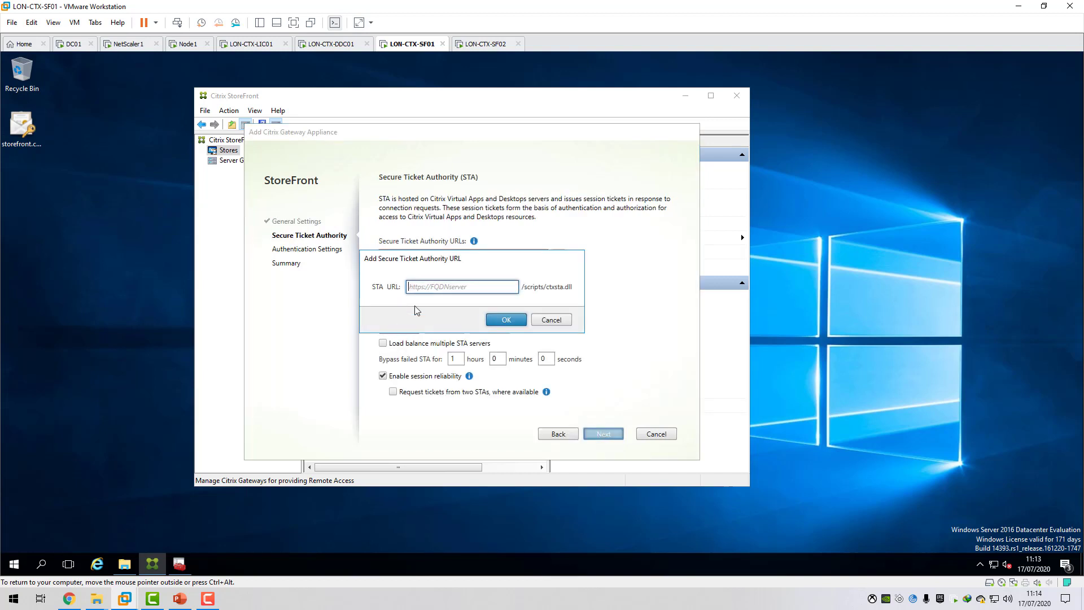
type("https://LON-CTX-DDC01.c4rm0.com")
Switch to Citrix ADC in Chrome and open the remote.c4rm0.com Citrix Gateway virtual server's configuration.
left_click(69, 598)
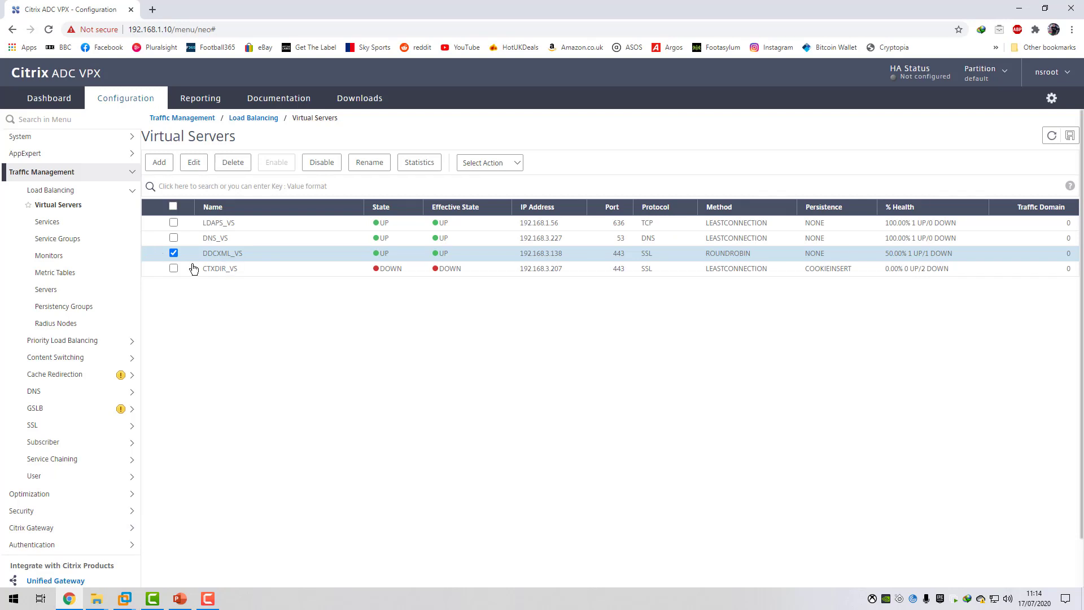
left_click(80, 173)
left_click(64, 224)
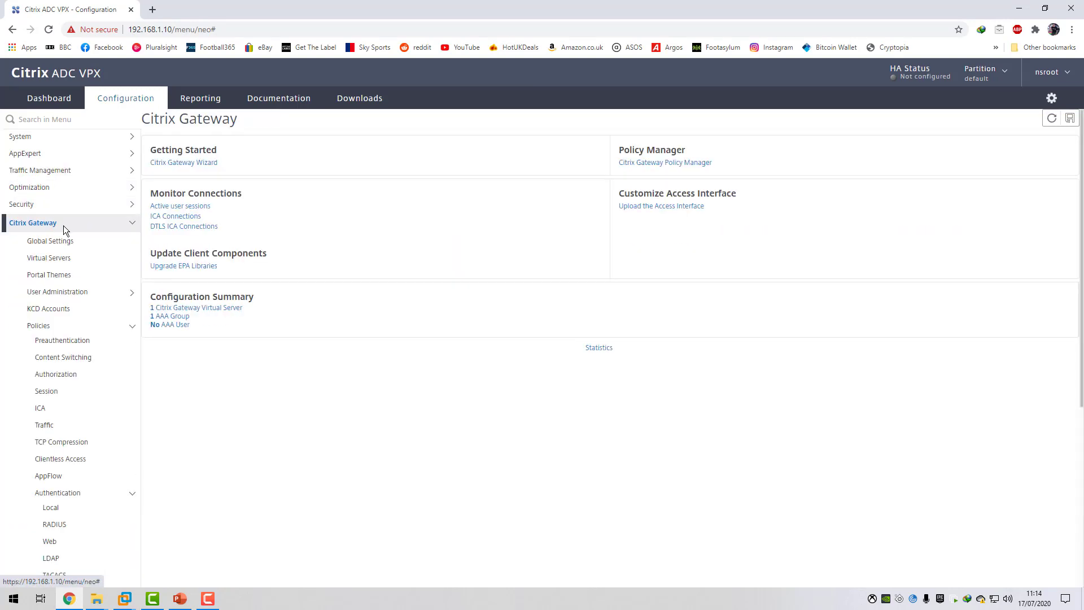
left_click(63, 257)
left_click(191, 224)
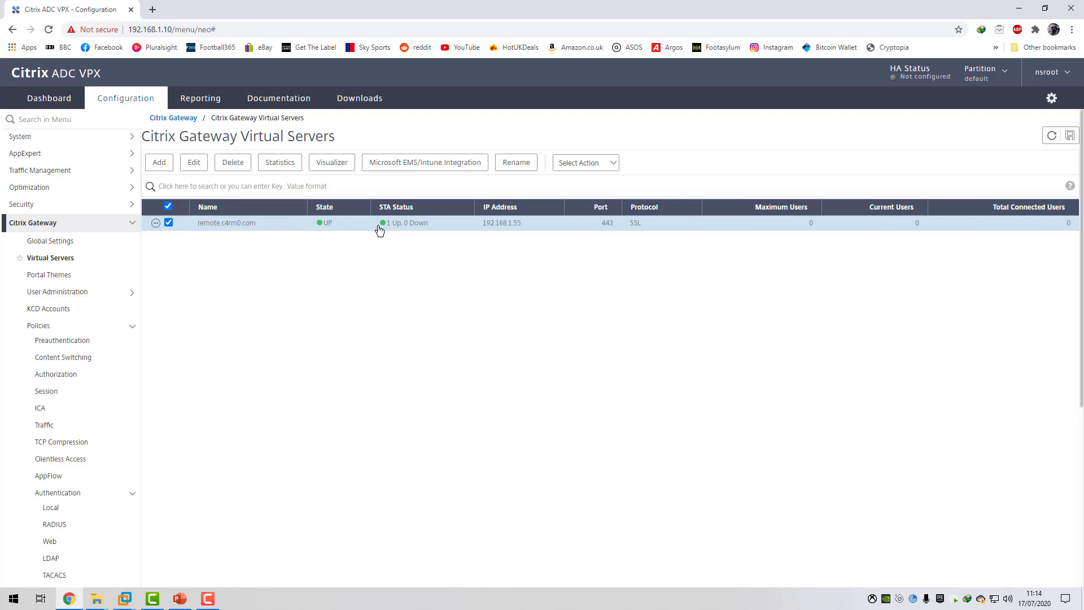
left_click(192, 164)
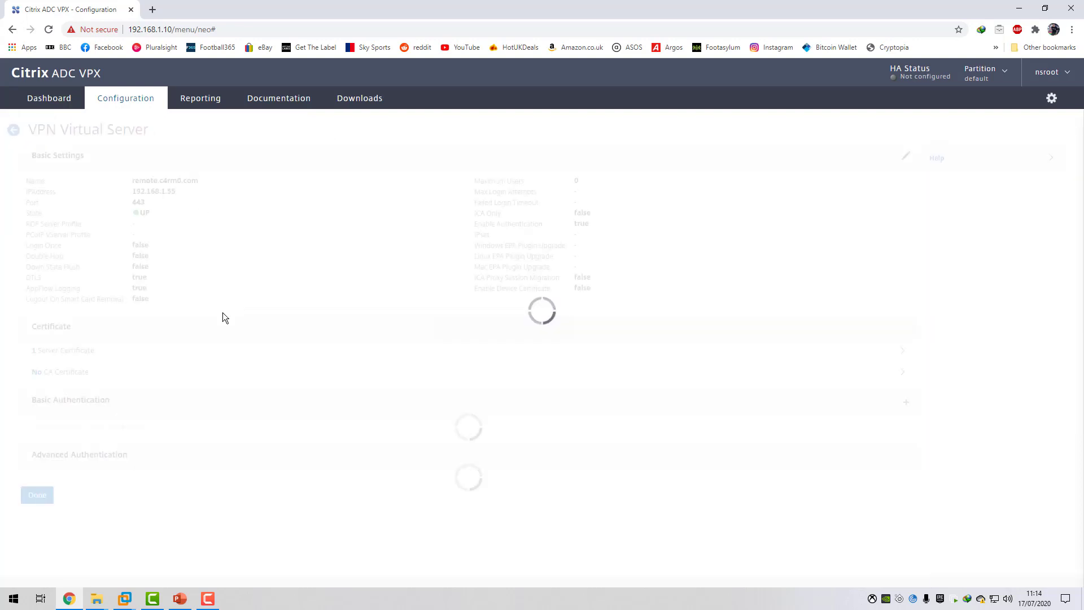
Examine the STA server binding of the remote.c4rm0.com Gateway virtual server.
scroll(220, 359, "down", 2)
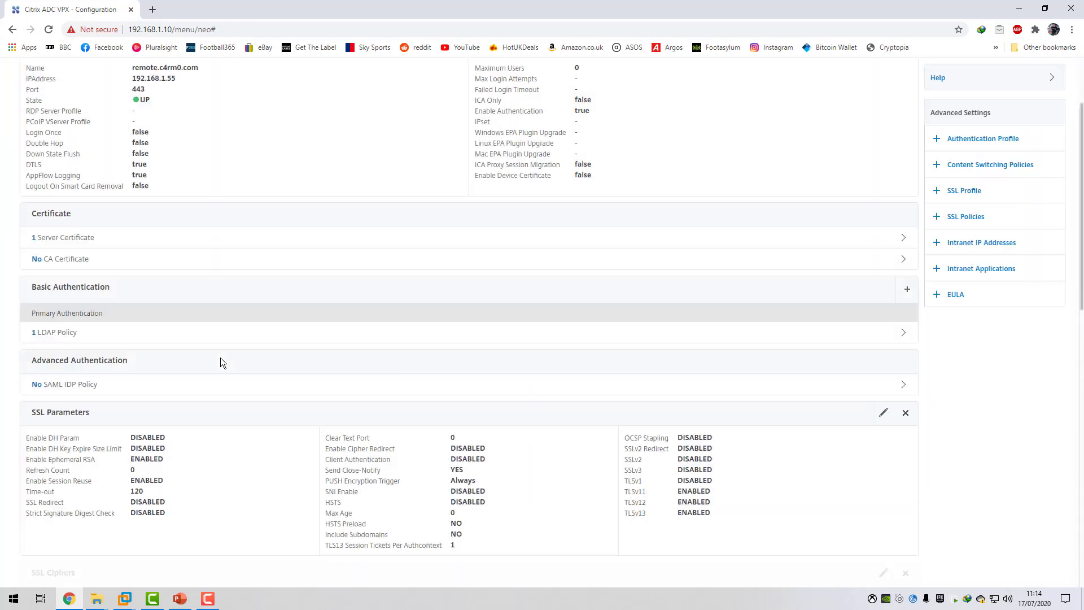
scroll(220, 362, "down", 4)
scroll(221, 361, "down", 8)
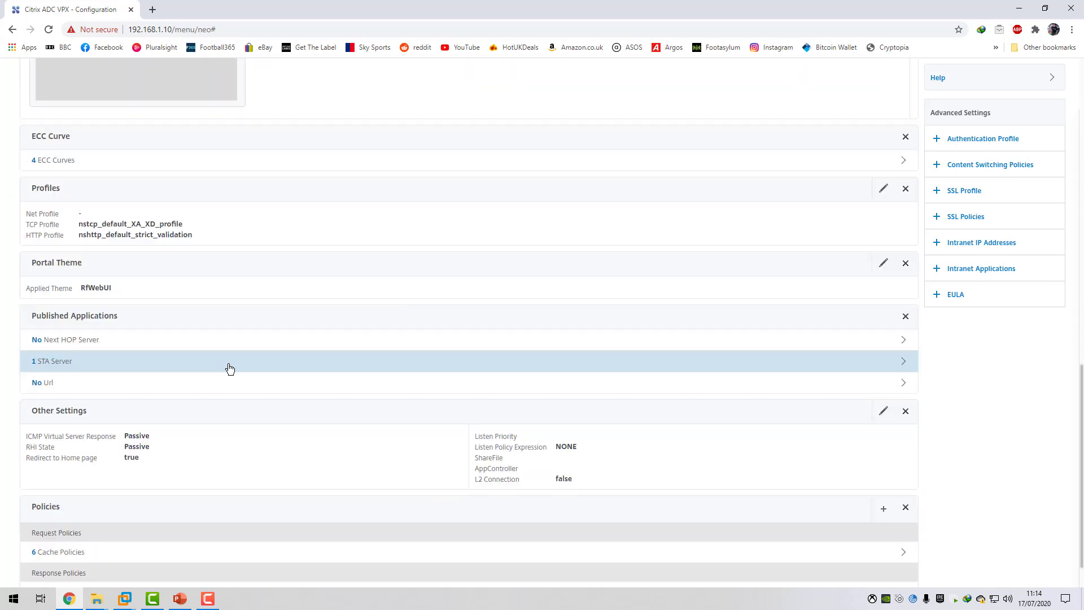
scroll(225, 370, "down", 2)
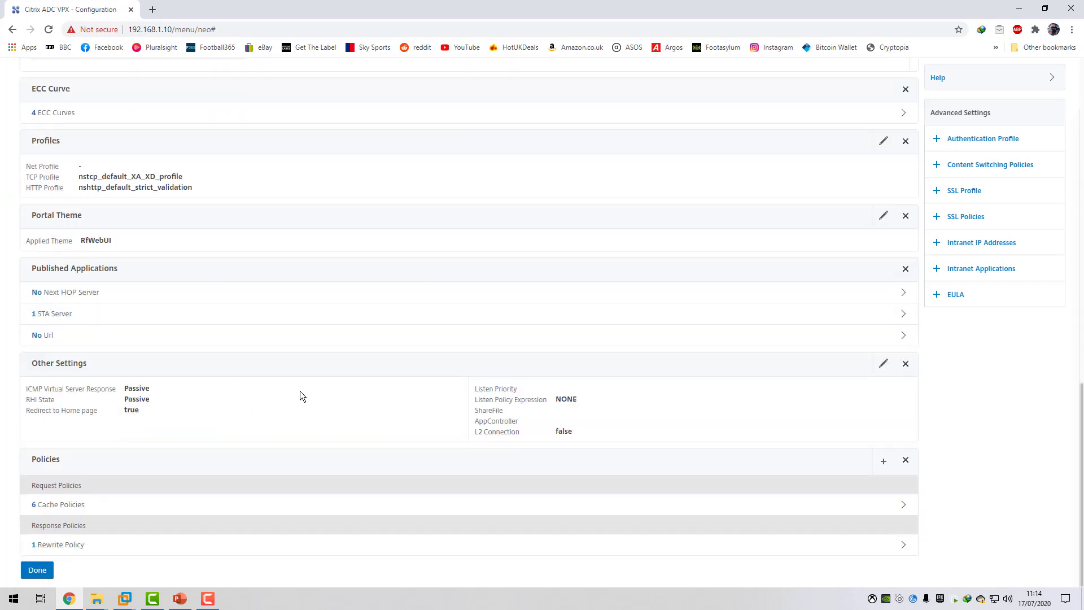
left_click(977, 270)
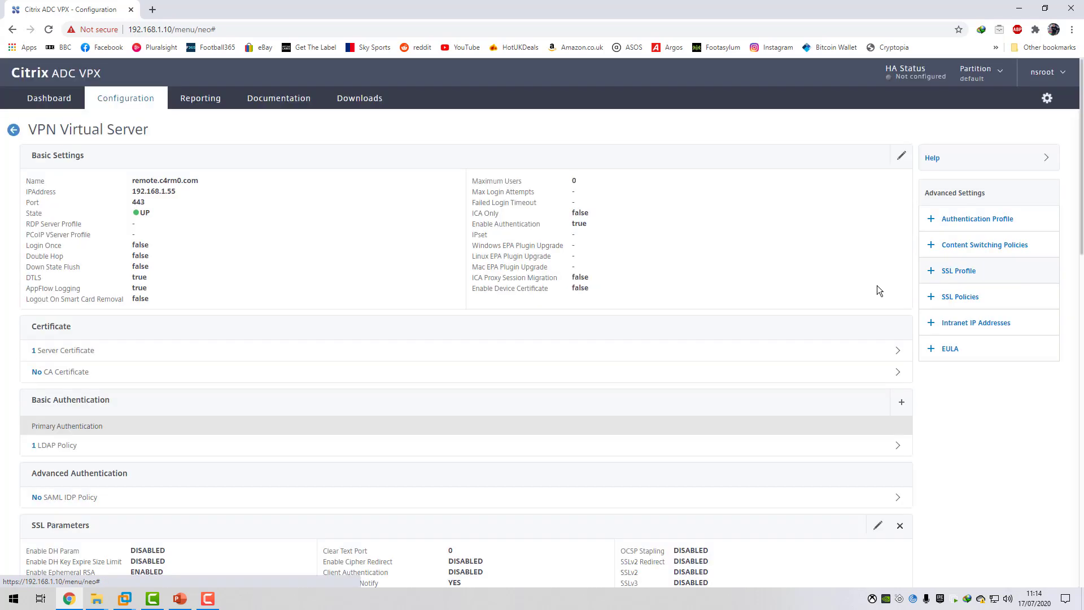
scroll(548, 380, "down", 5)
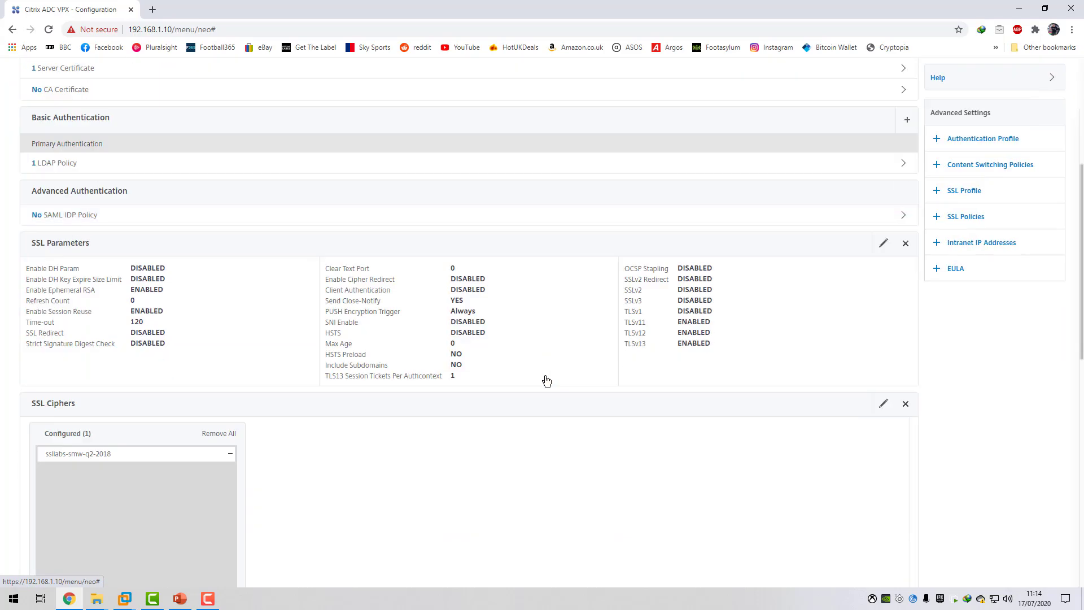
scroll(544, 377, "down", 8)
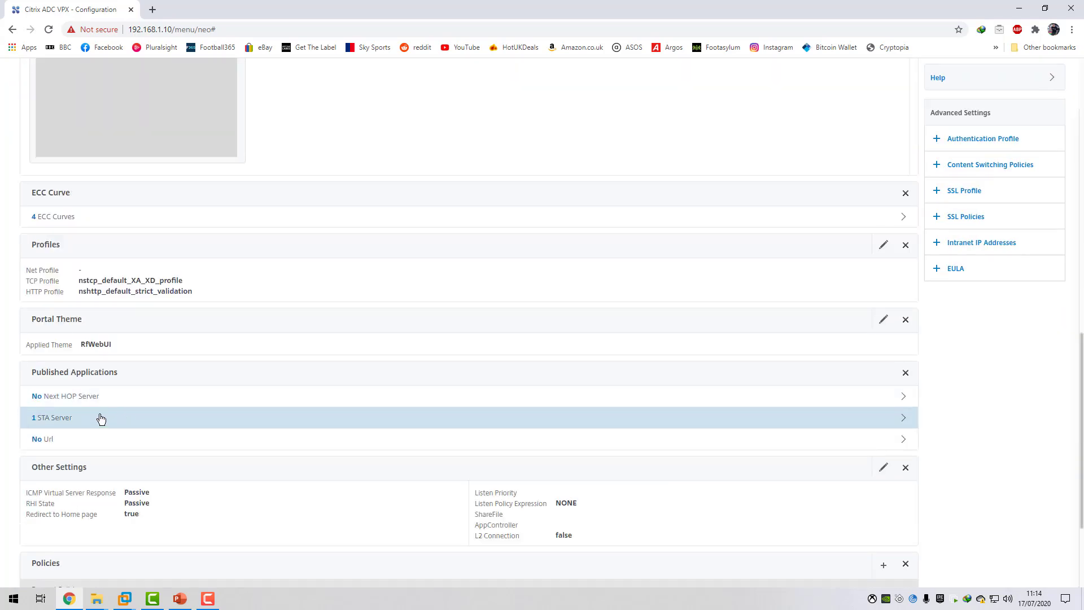
left_click(100, 418)
left_click(299, 213)
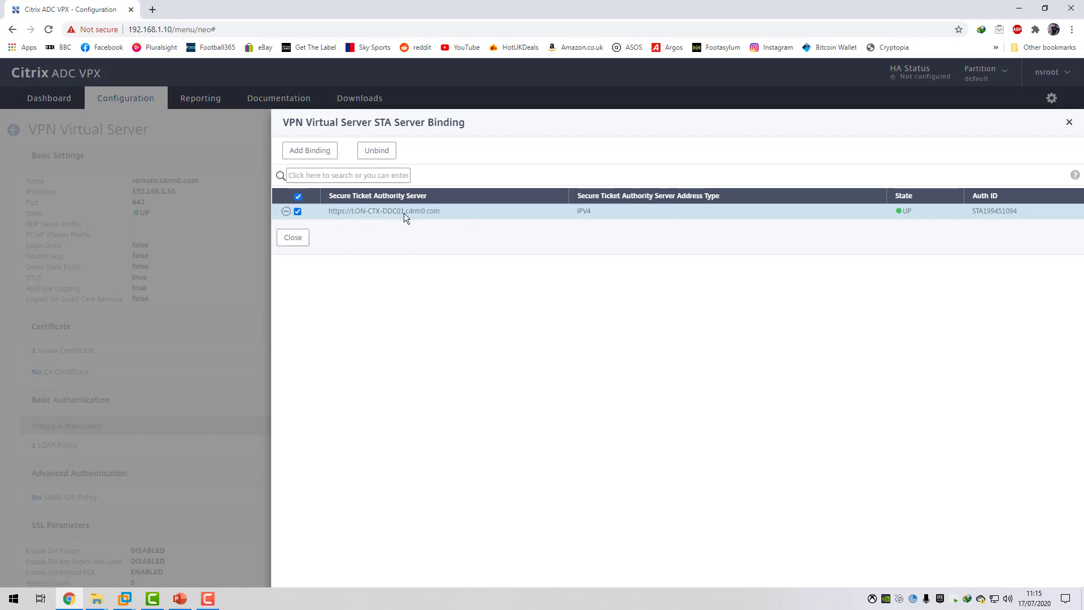
left_click(293, 238)
scroll(368, 239, "down", 10)
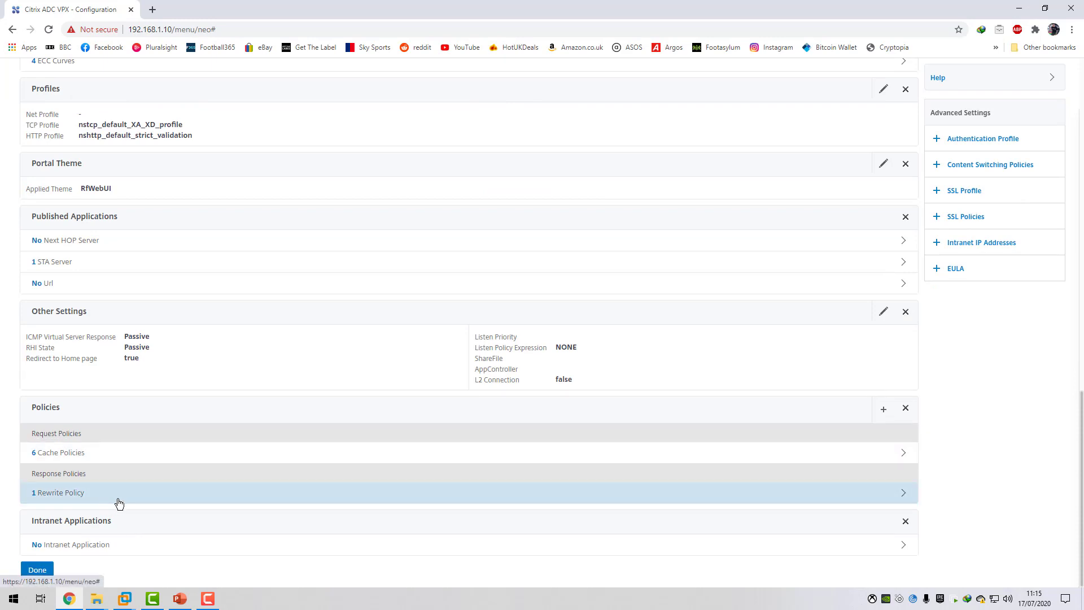
left_click(93, 262)
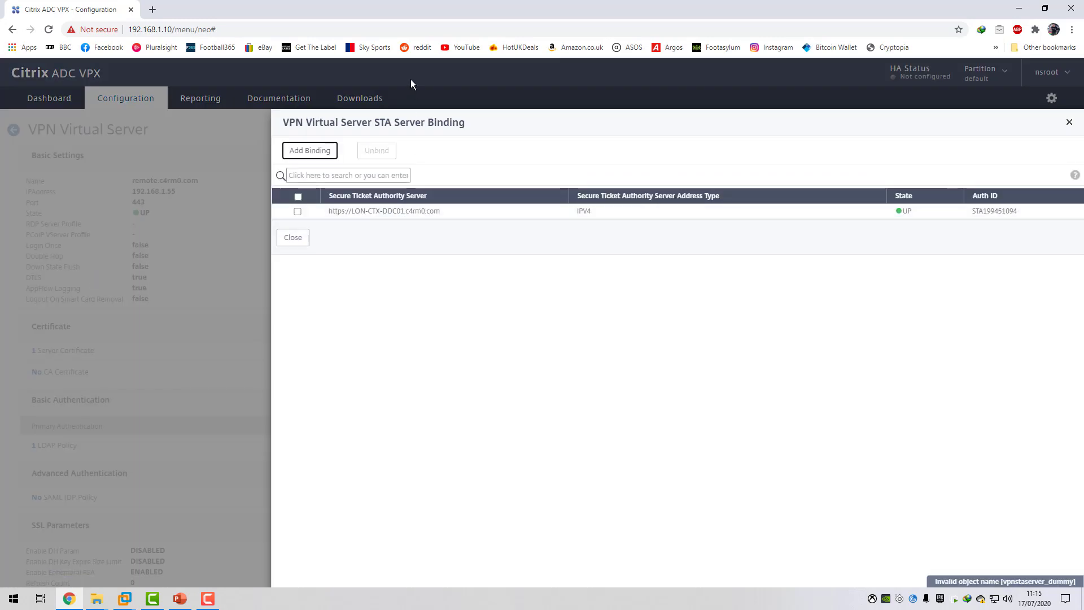
Switch back to LON-CTX-SF01, confirm the Secure Ticket Authority URL and proceed to the gateway's authentication settings.
left_click(124, 599)
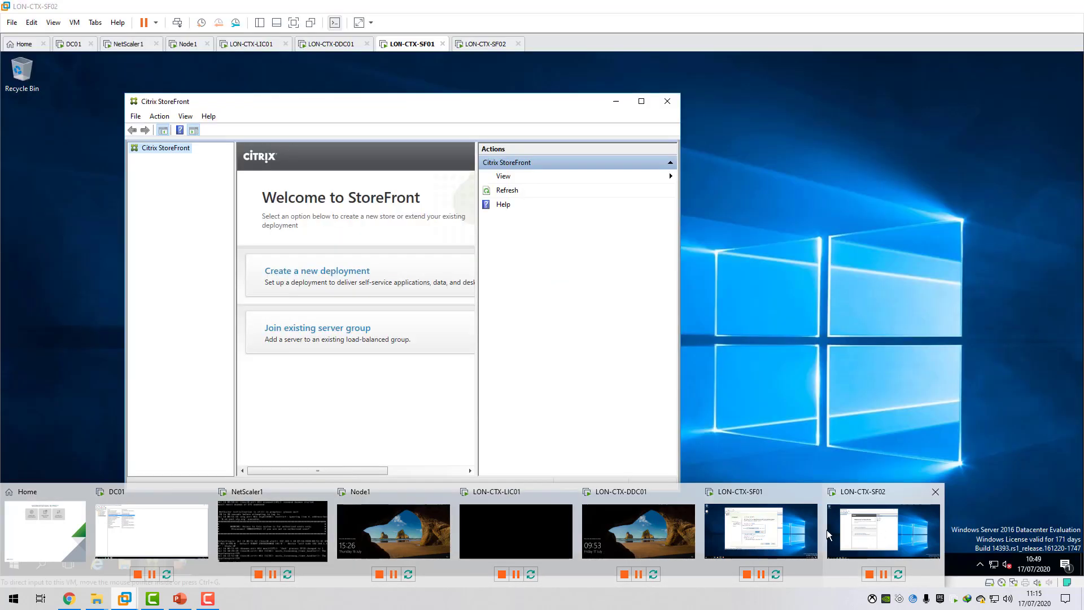
left_click(762, 522)
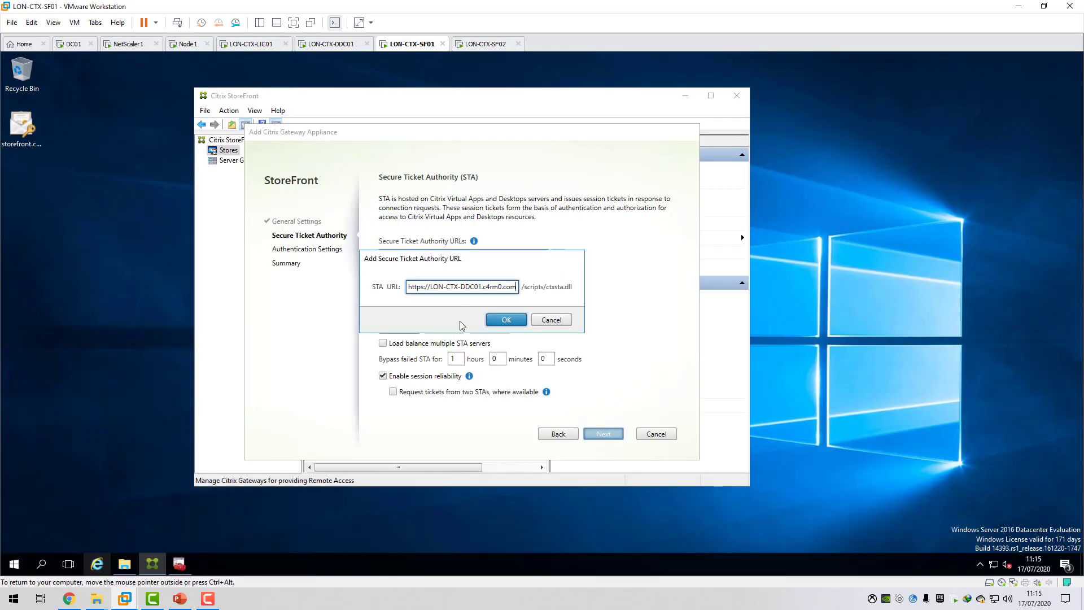
left_click(507, 319)
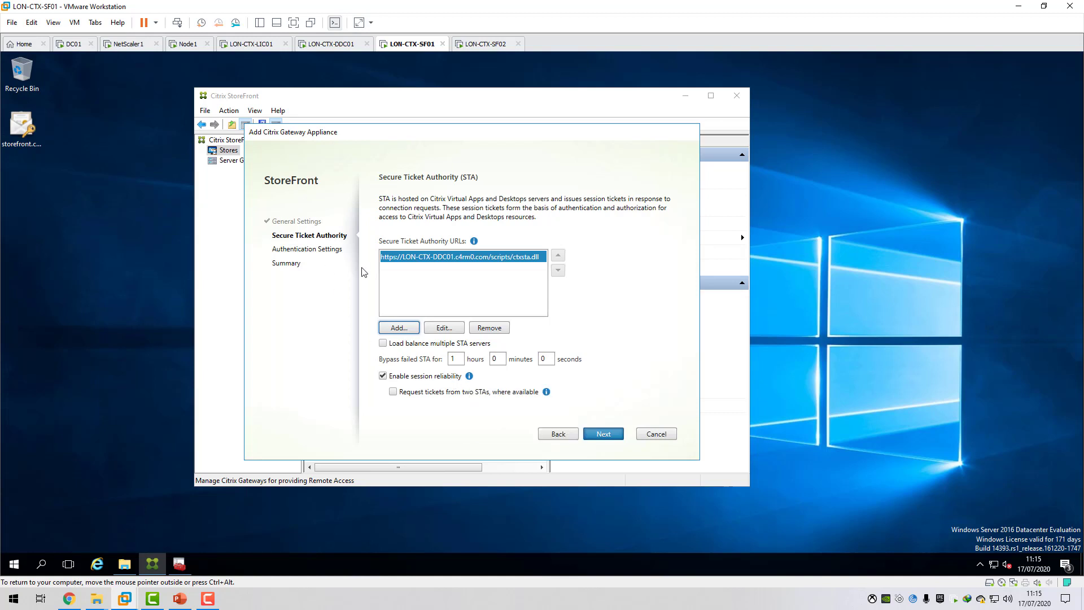
left_click(603, 433)
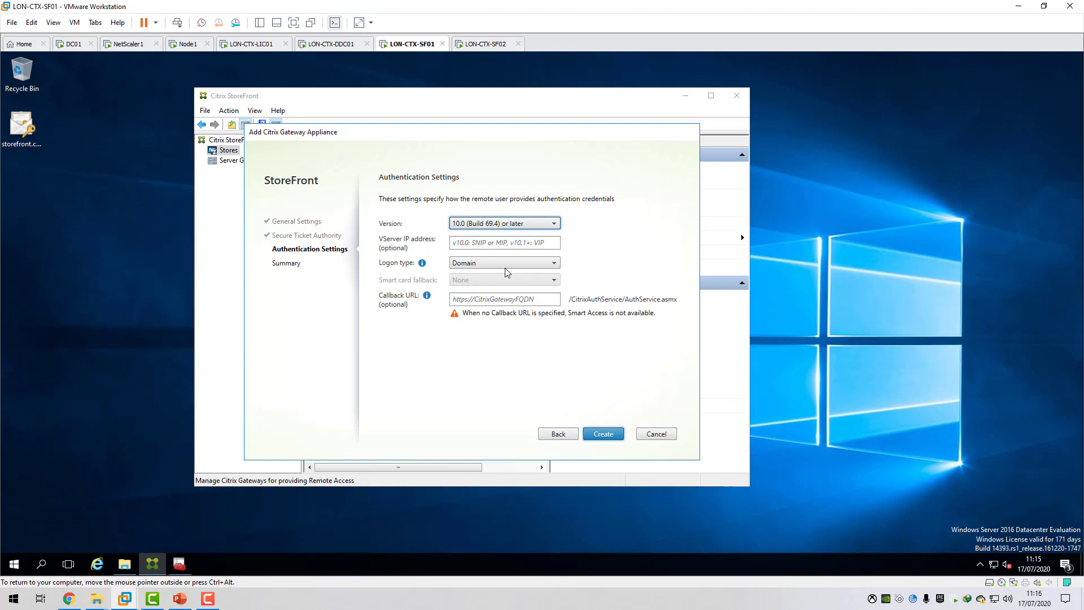
left_click(554, 263)
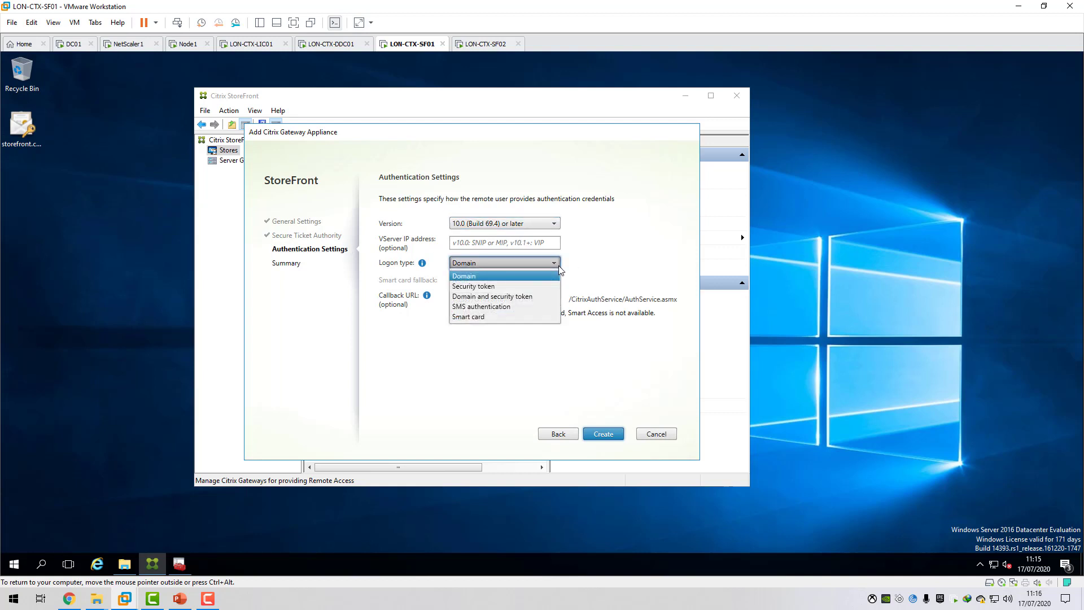
left_click(485, 277)
left_click(477, 299)
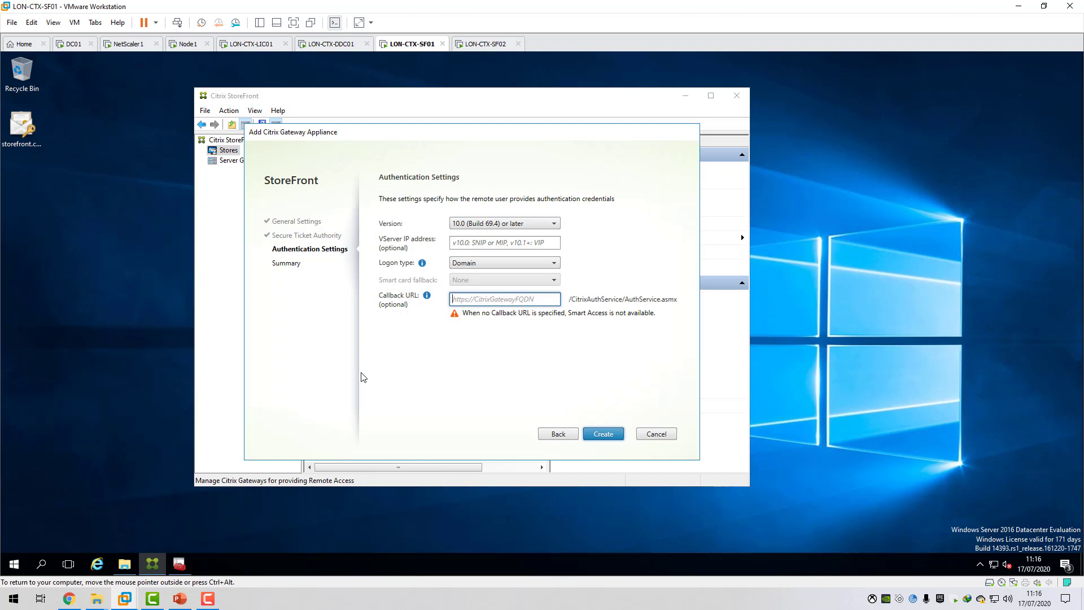
type("http")
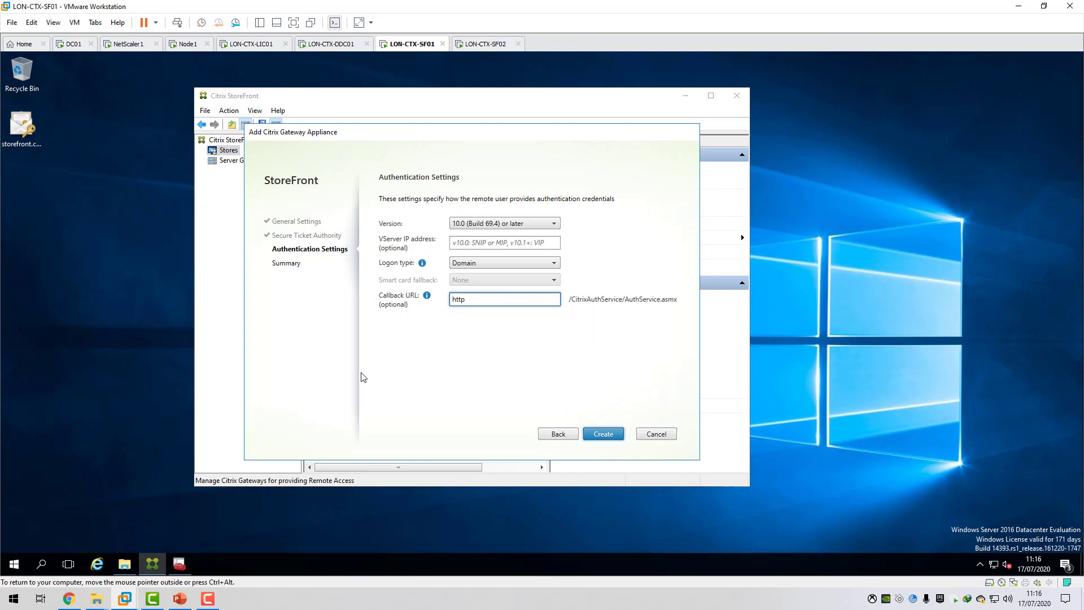
type("s://")
type("mote.c4rm0.com")
Create the gateway appliance, finish managing Citrix Gateways and maximize the StoreFront console.
left_click(603, 435)
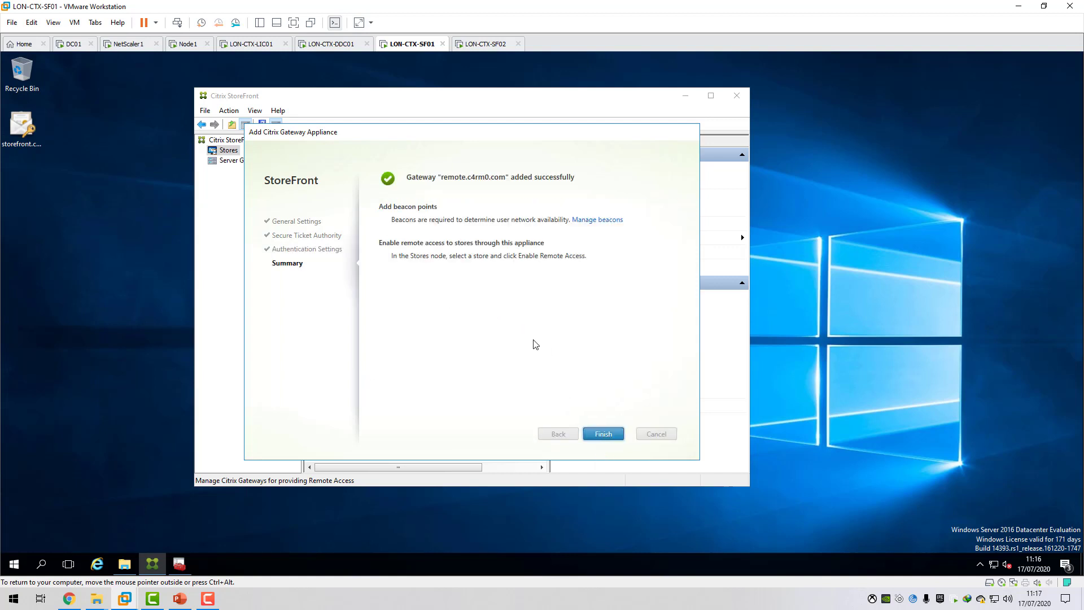
left_click(603, 433)
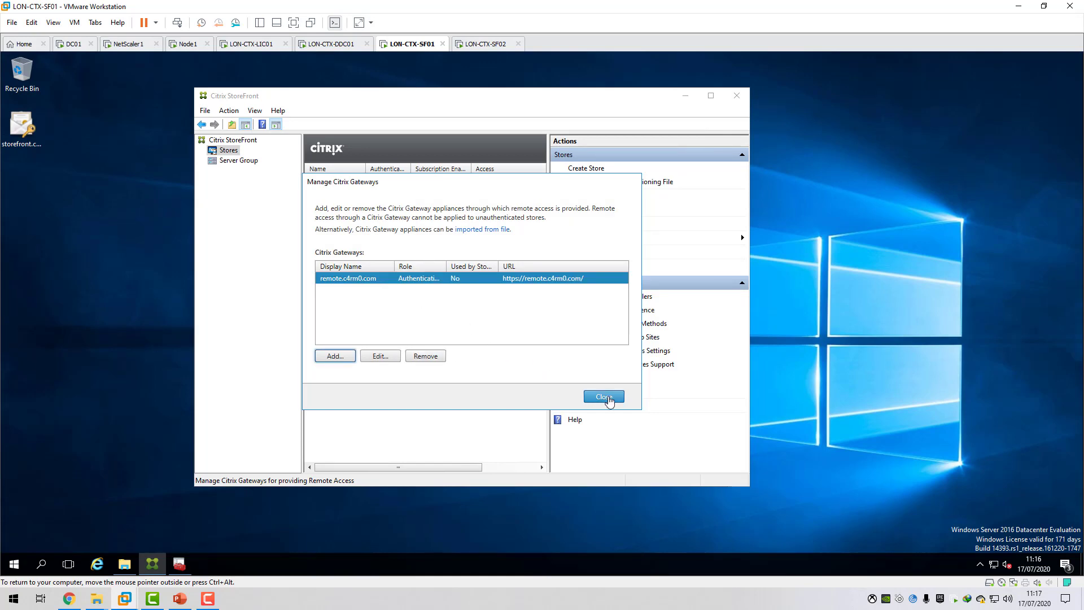
left_click(608, 397)
left_click(710, 95)
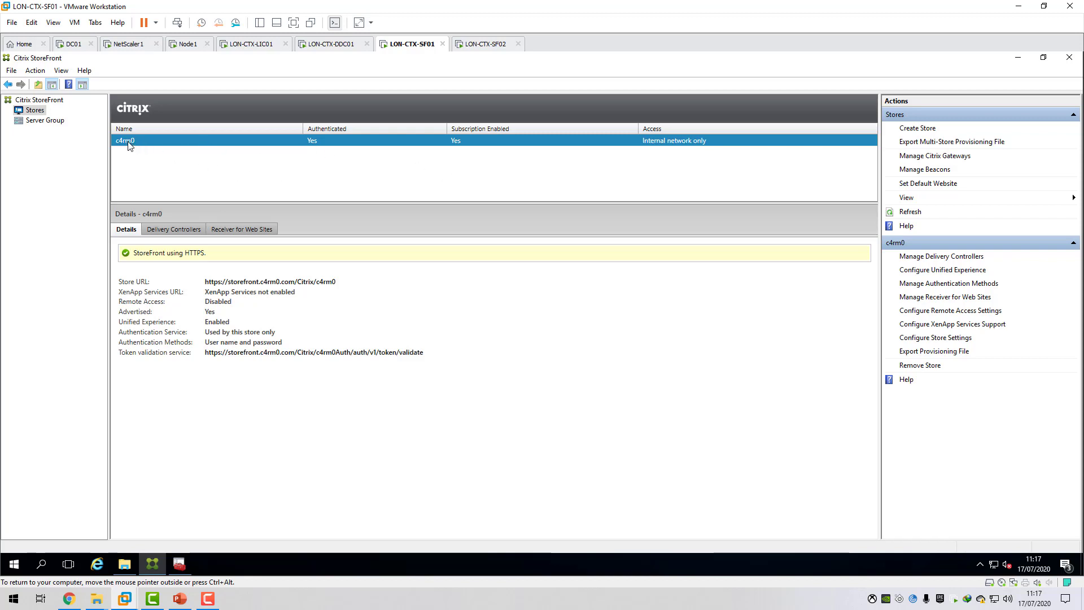
Review the Citrix Gateways list and enable remote access without a VPN tunnel for the c4rm0 store through the remote.c4rm0.com appliance.
left_click(928, 158)
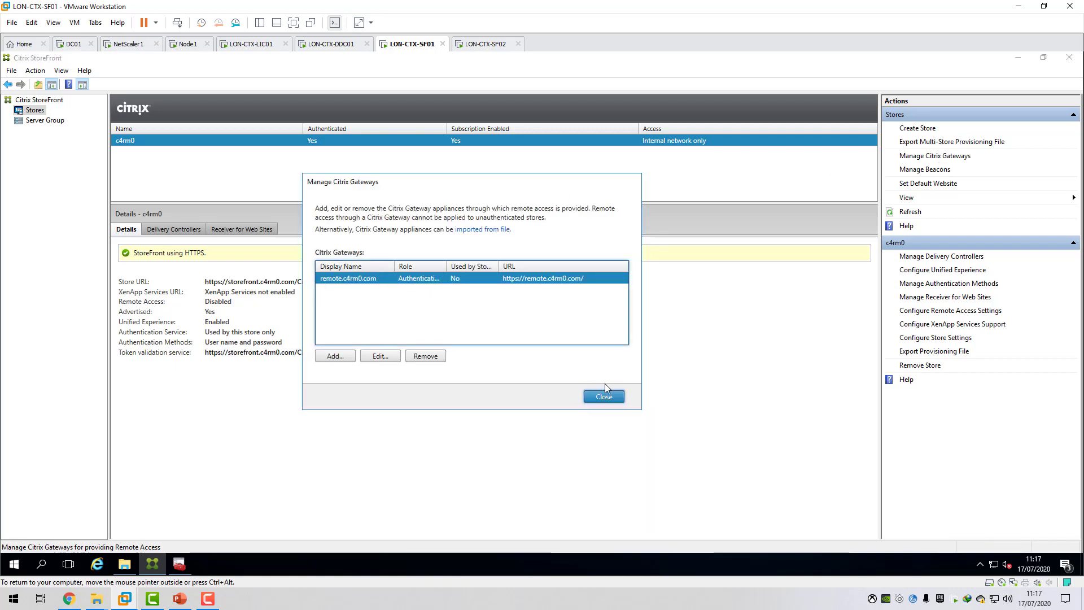
left_click(604, 396)
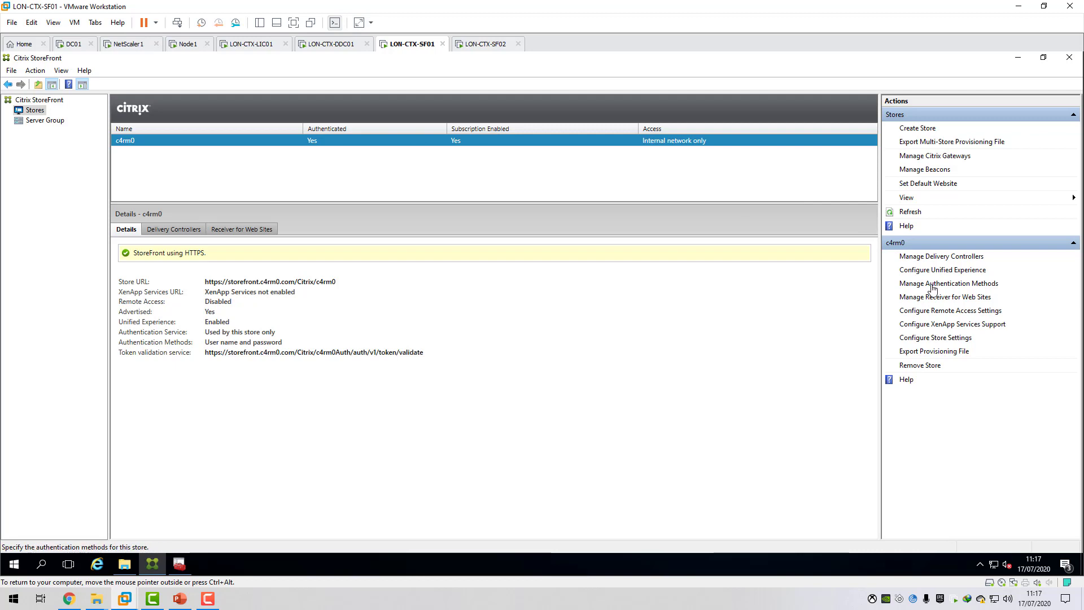
left_click(940, 312)
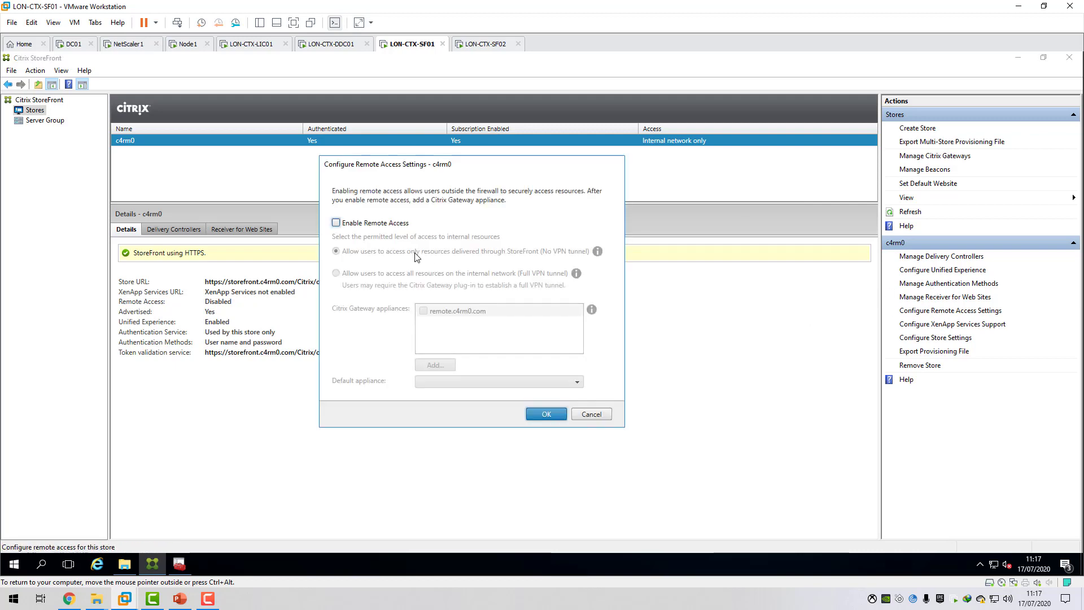
left_click(336, 222)
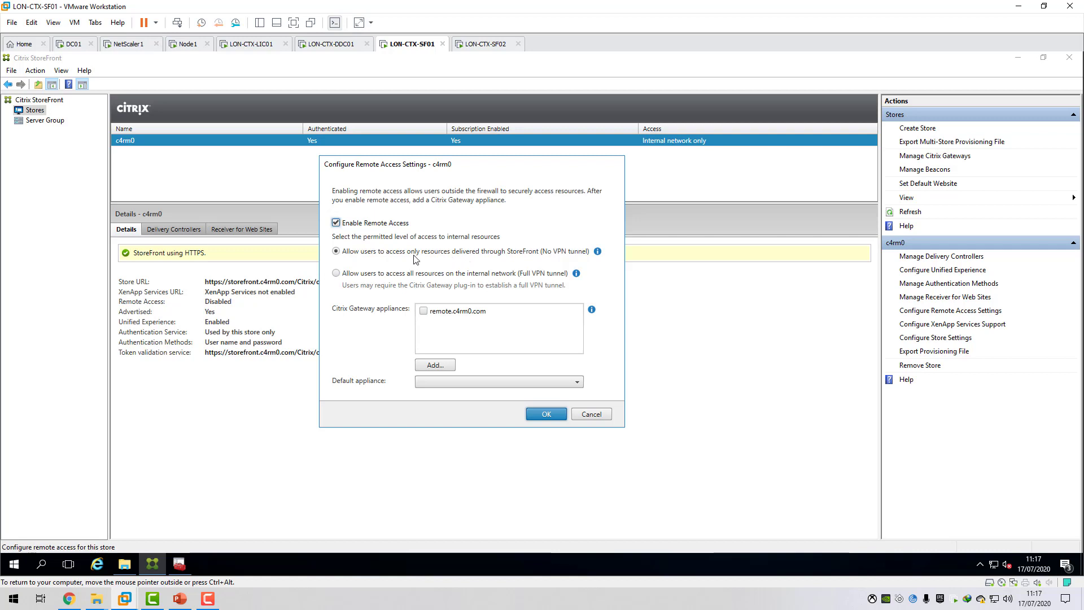
left_click(424, 311)
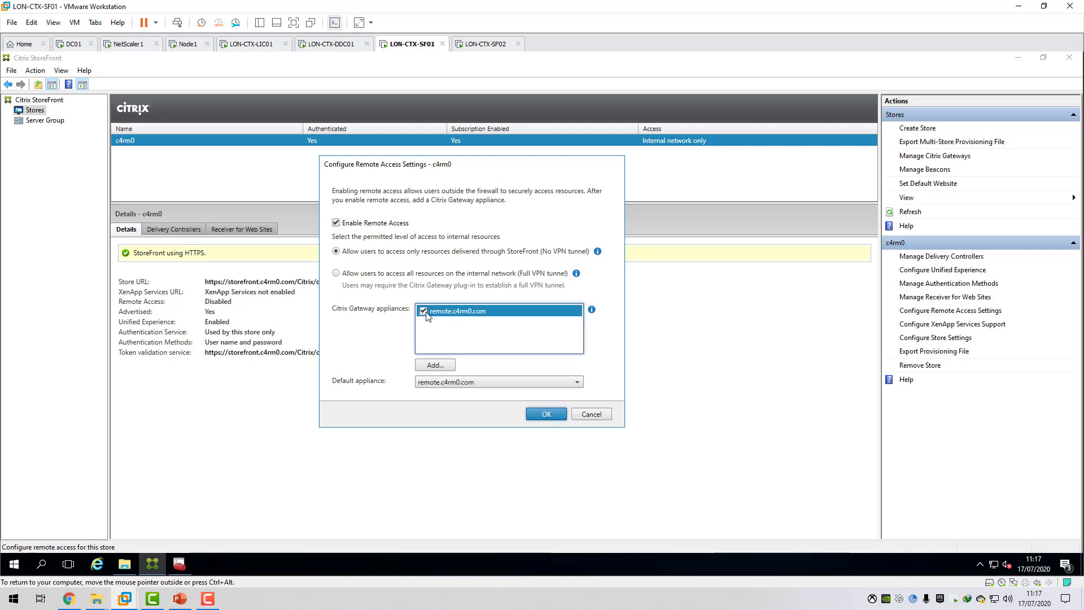
left_click(547, 414)
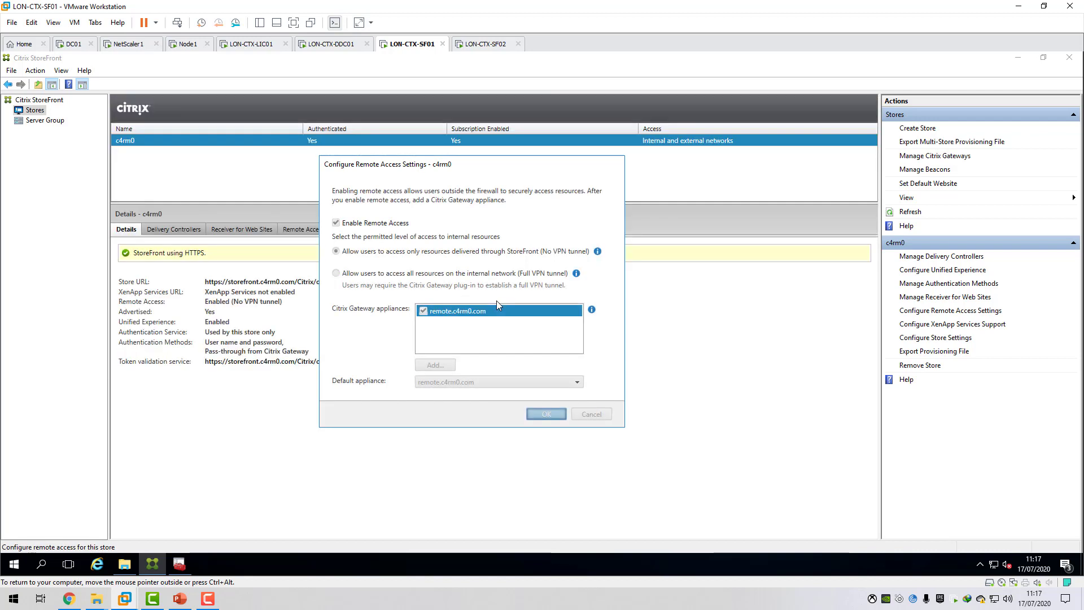
Examine the c4rm0 store's authentication methods, including the trusted domains for user name and password and for pass-through from Citrix Gateway.
left_click(926, 283)
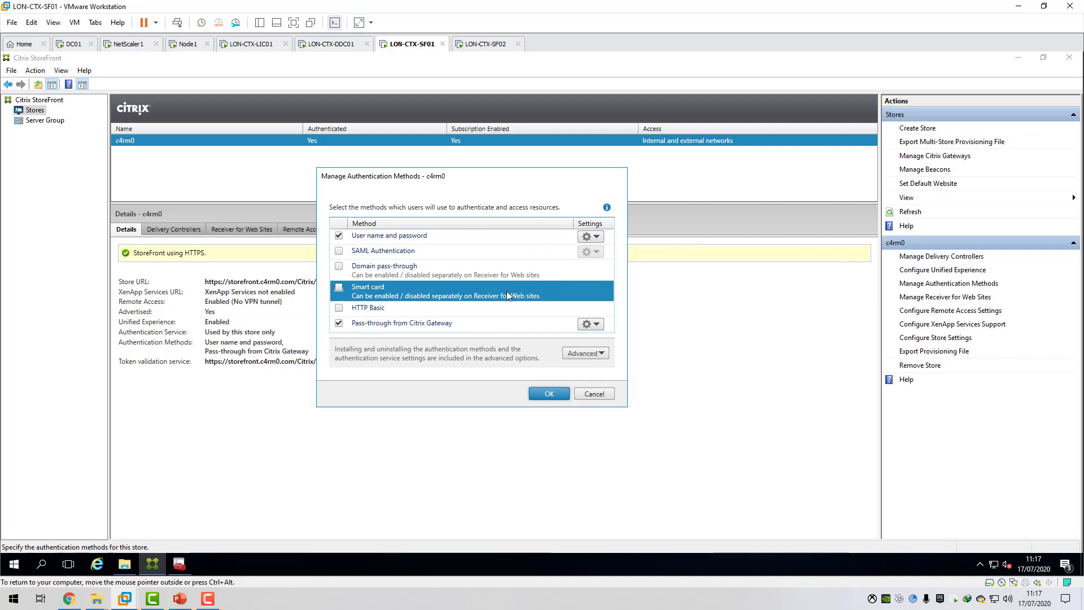
left_click(408, 326)
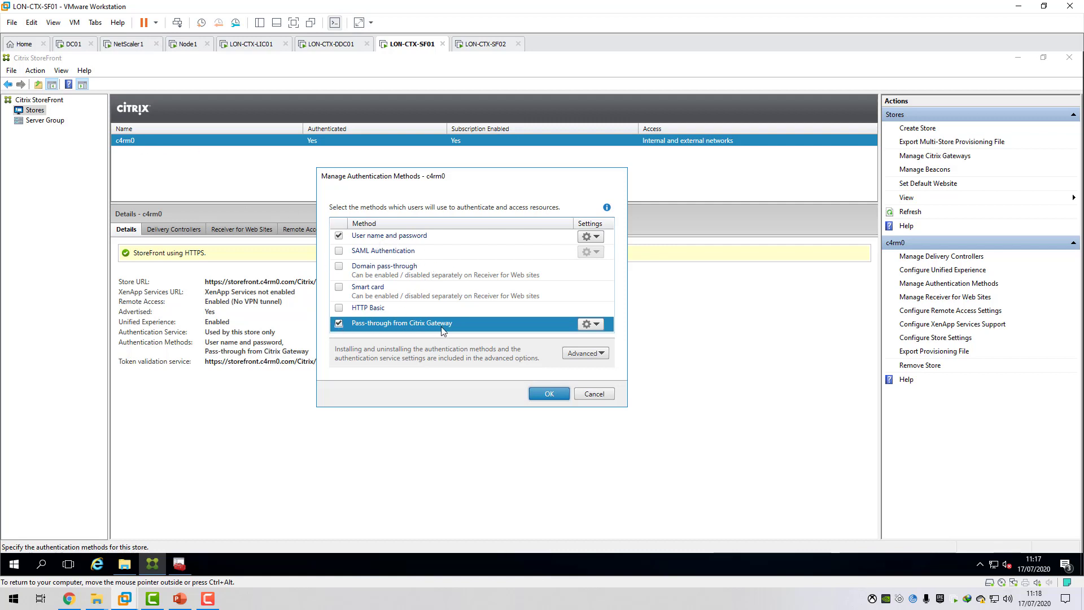
left_click(602, 236)
left_click(616, 251)
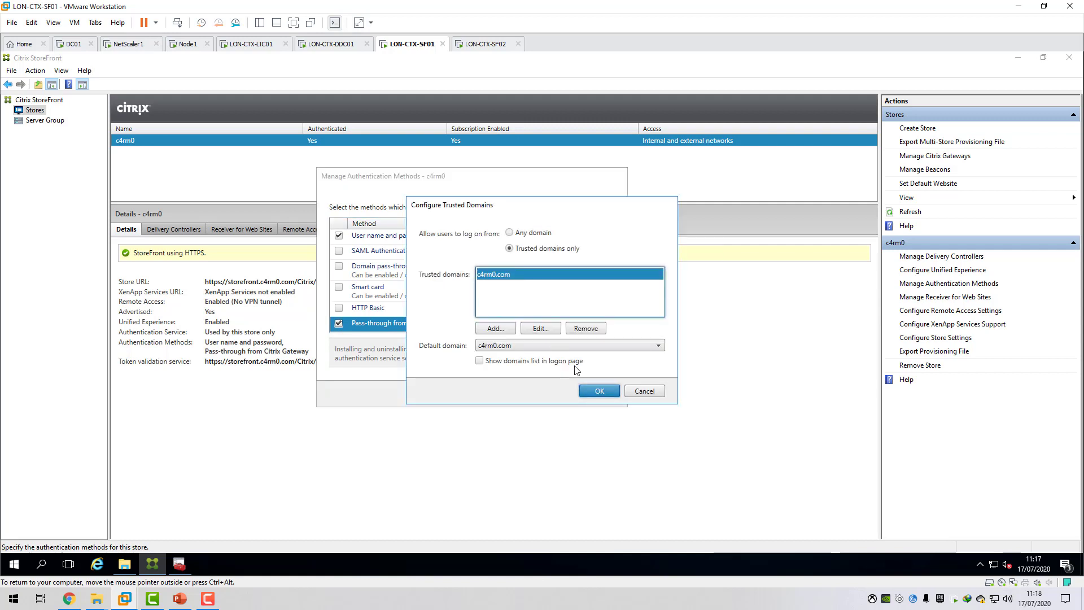
left_click(641, 392)
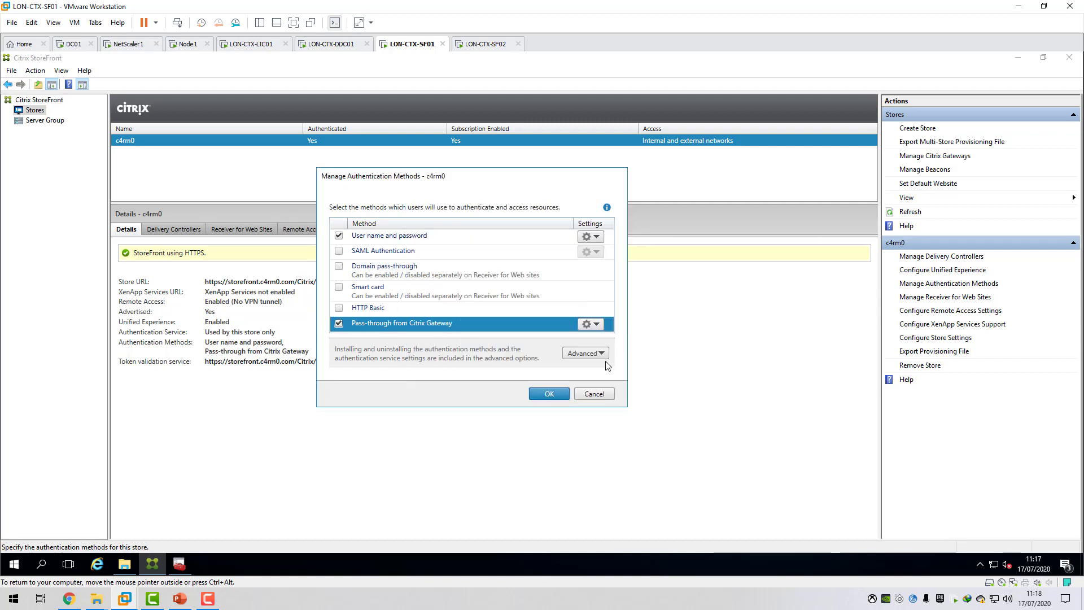
left_click(602, 328)
left_click(621, 336)
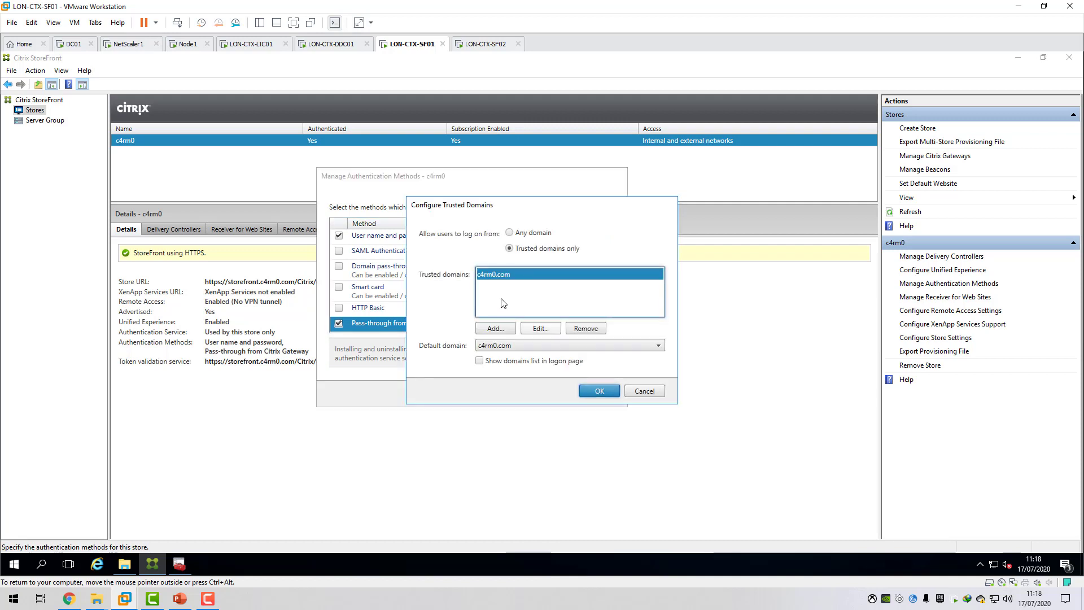
left_click(643, 395)
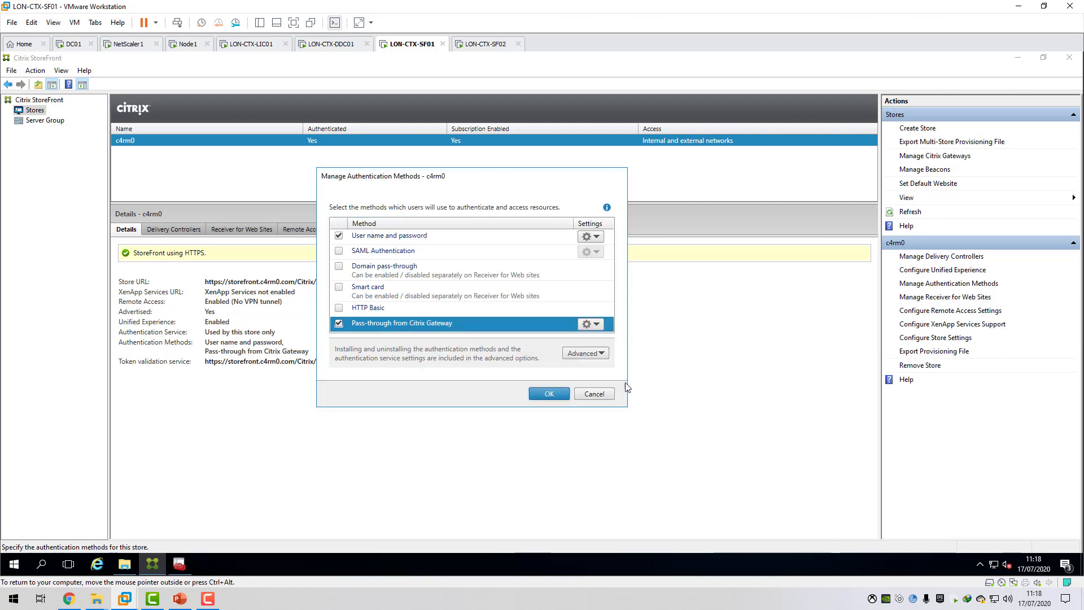
left_click(549, 393)
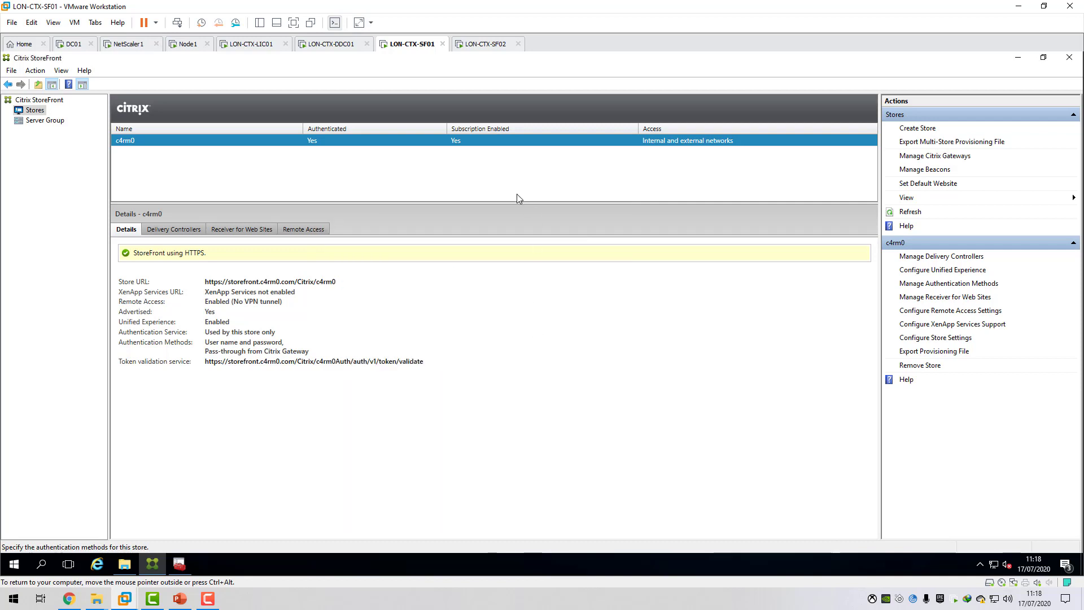
Review the internal and external beacon settings of the StoreFront deployment and accept them.
left_click(910, 170)
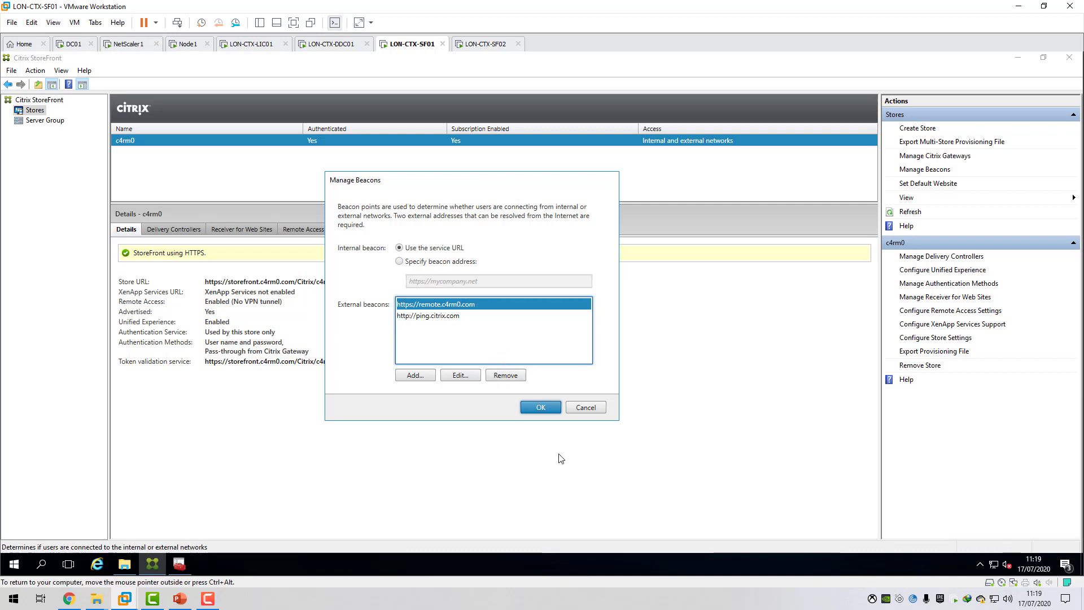
left_click(548, 408)
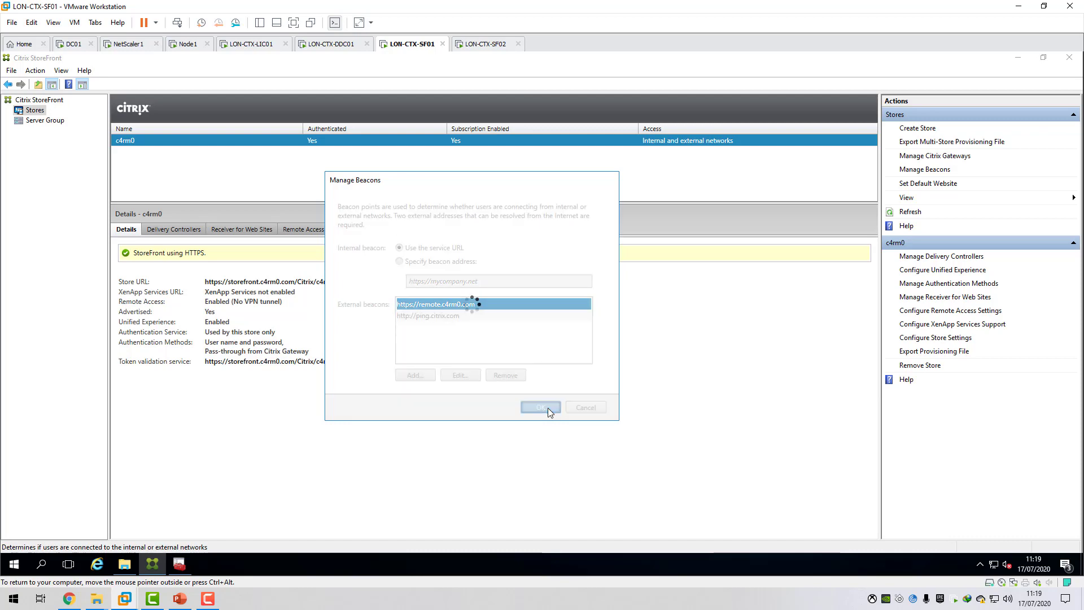
Switch to LON-CTX-SF02 and unlock it with the administrator account's password.
left_click(477, 44)
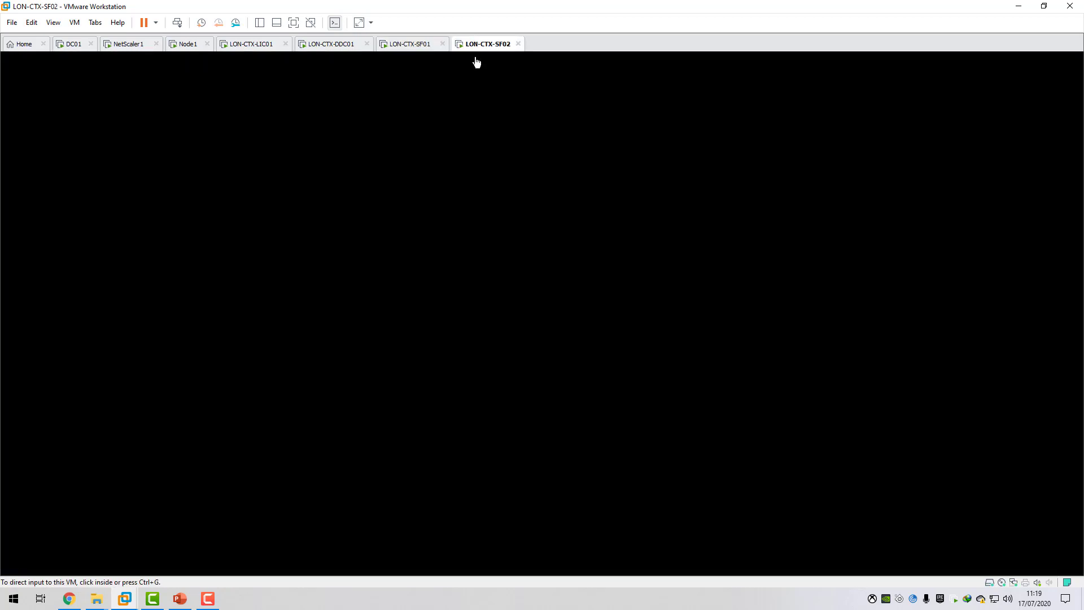
left_click(74, 22)
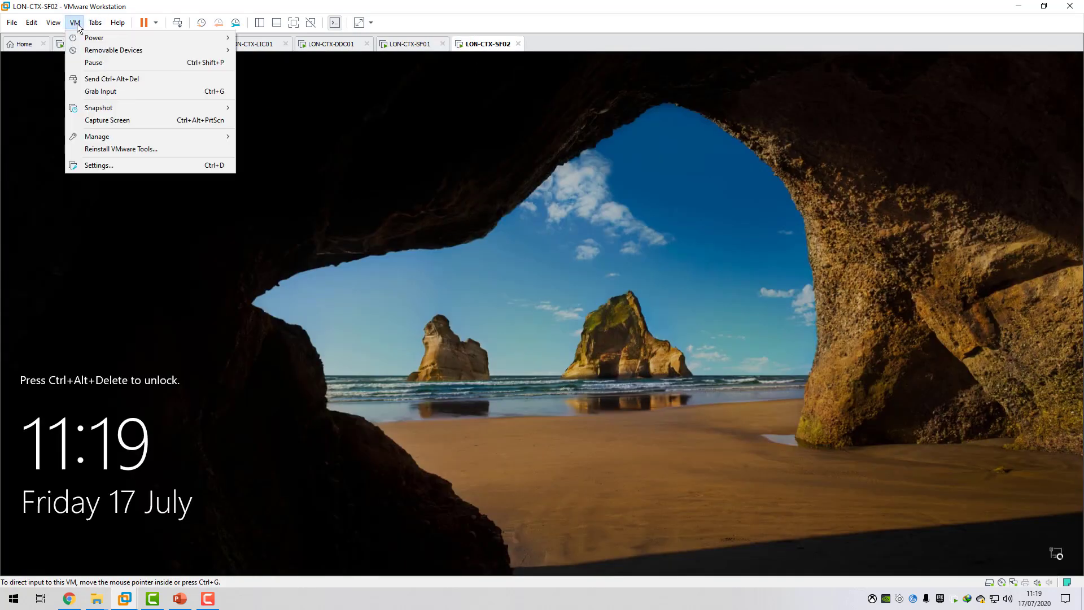
left_click(110, 75)
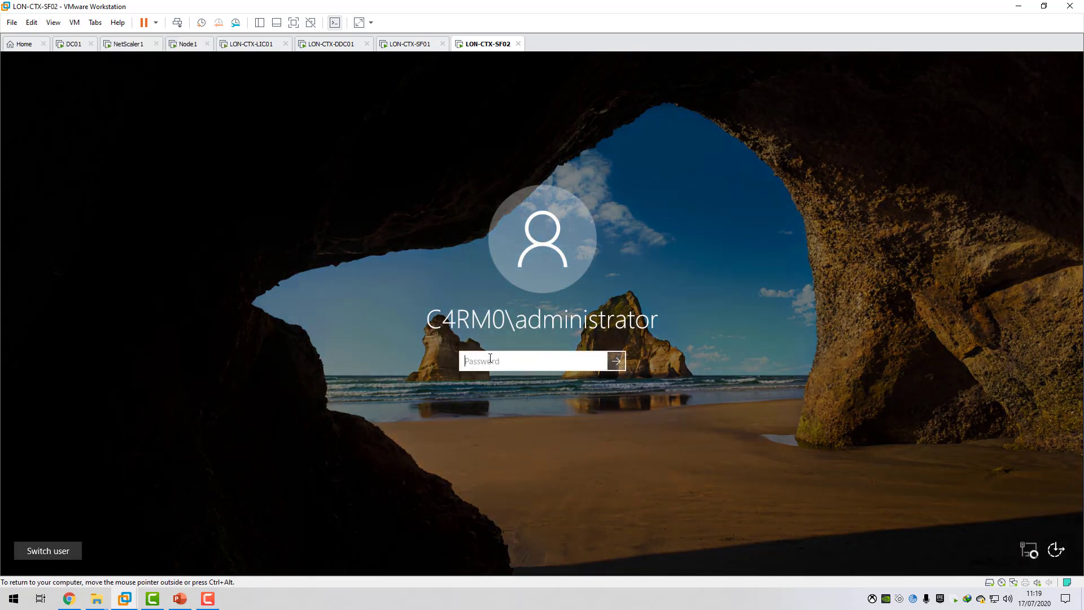
type("Pa$0rd")
key("Return")
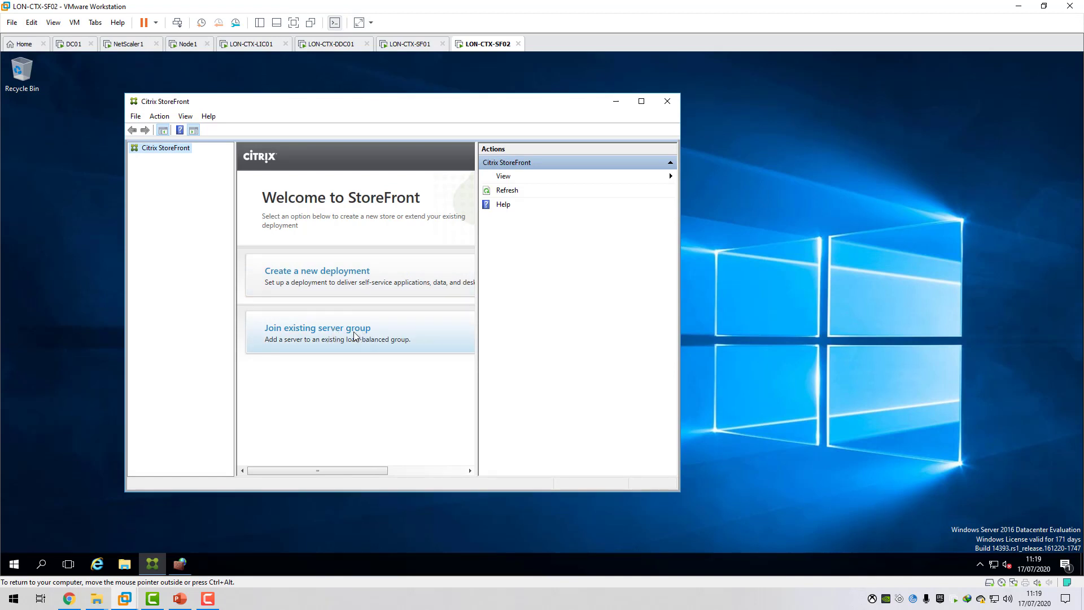
Return to LON-CTX-SF01 and start adding a server to its server group to generate an authorization code.
left_click(416, 48)
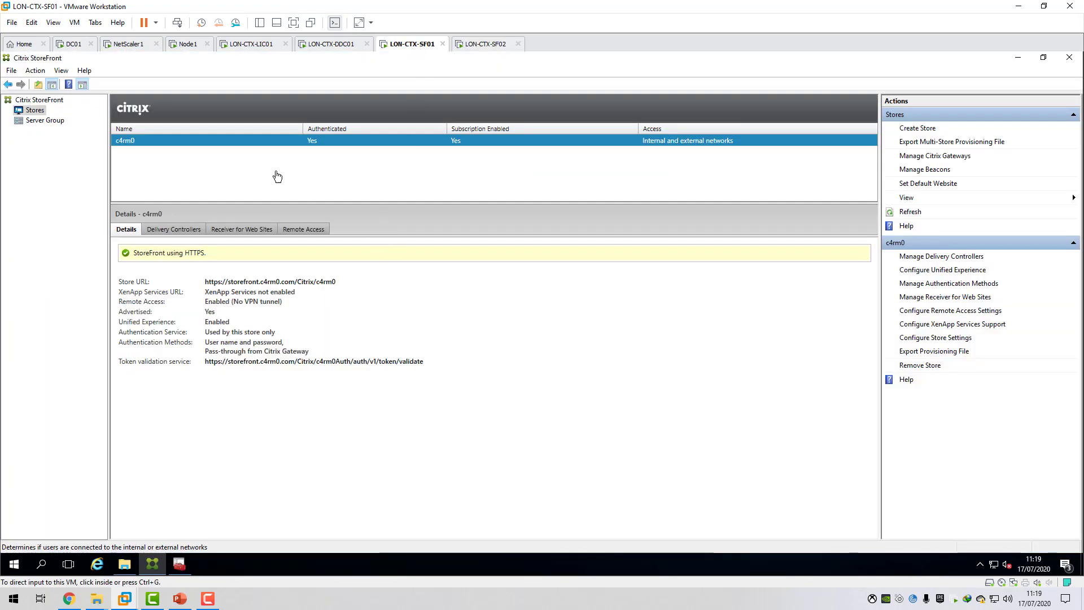
left_click(46, 123)
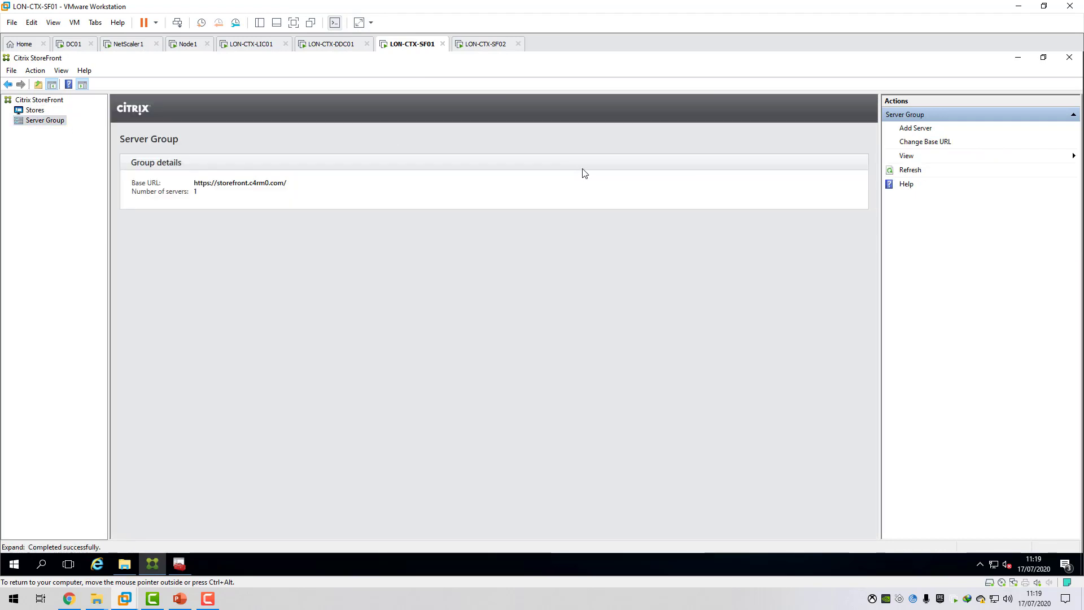
left_click(917, 129)
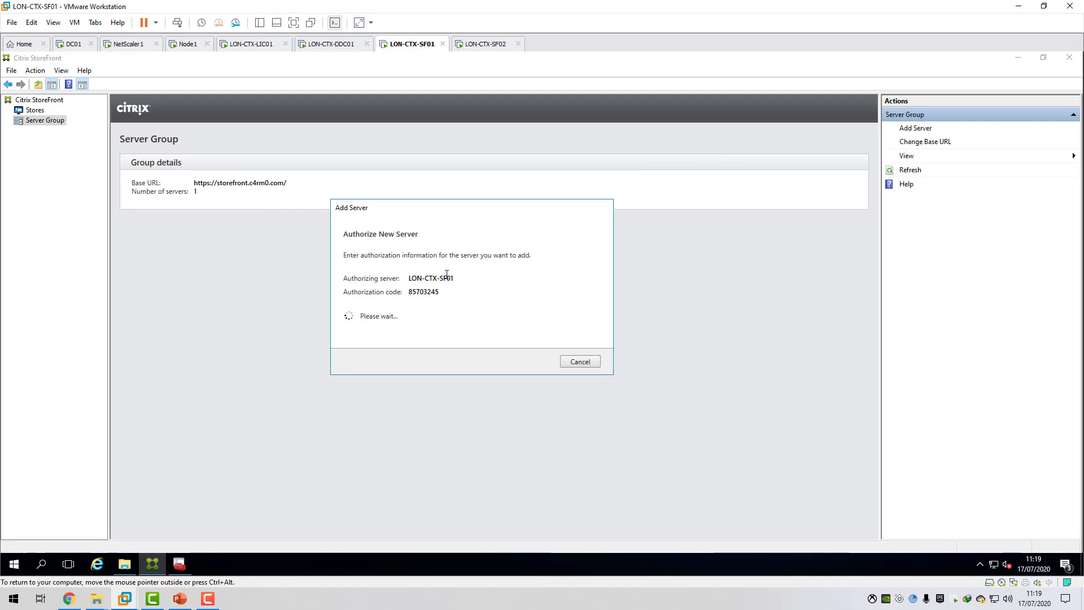
Join LON-CTX-SF02 to the existing server group with authorizing server LON-CTX-SF01.c4rm0.com and the authorization code generated on LON-CTX-SF01.
left_click(481, 46)
left_click(342, 333)
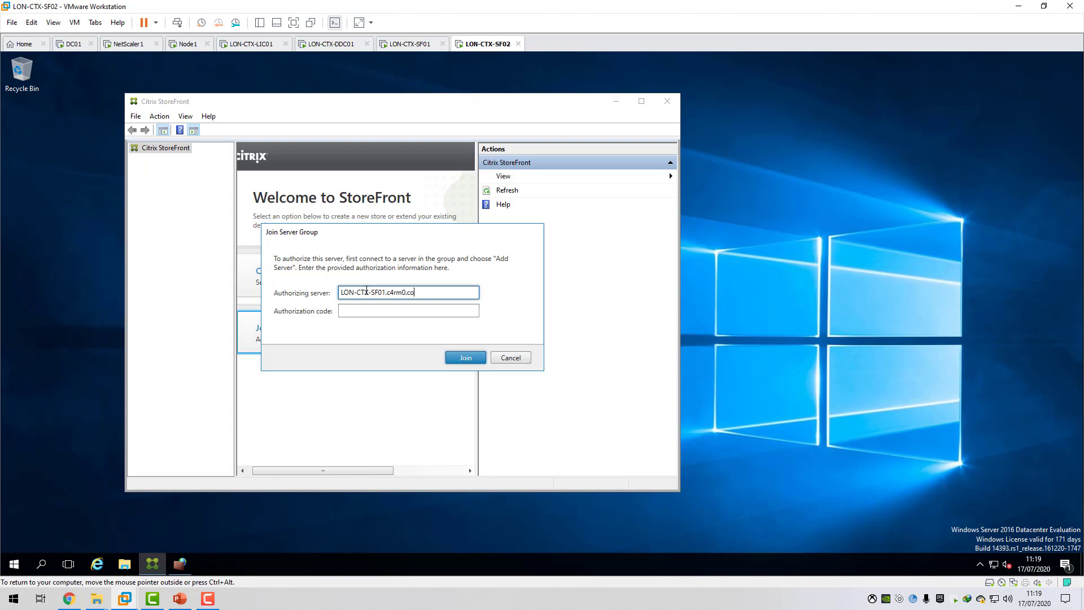
left_click(393, 314)
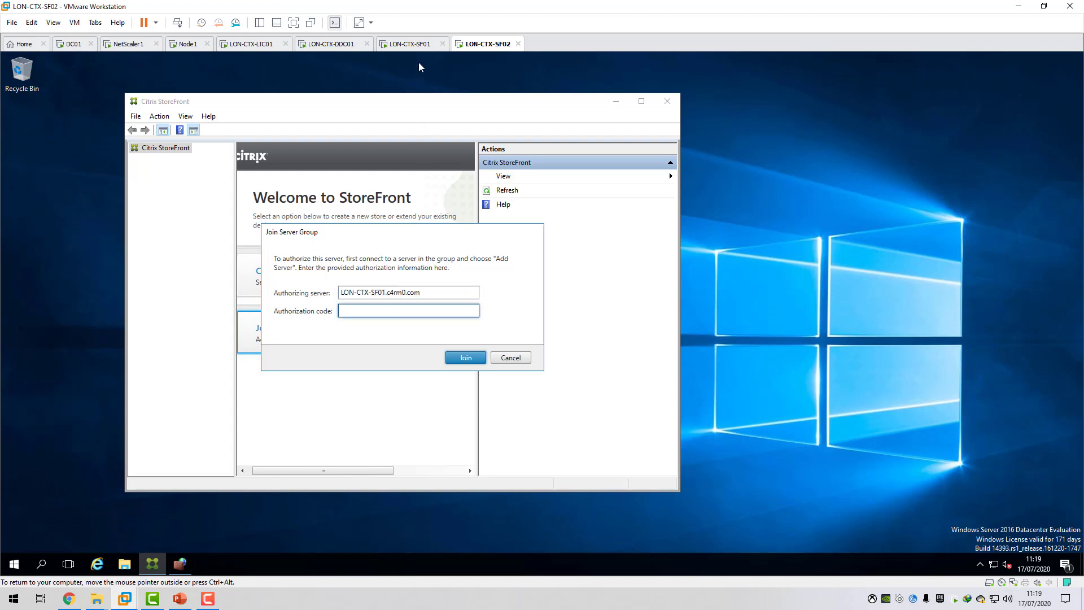
left_click(418, 45)
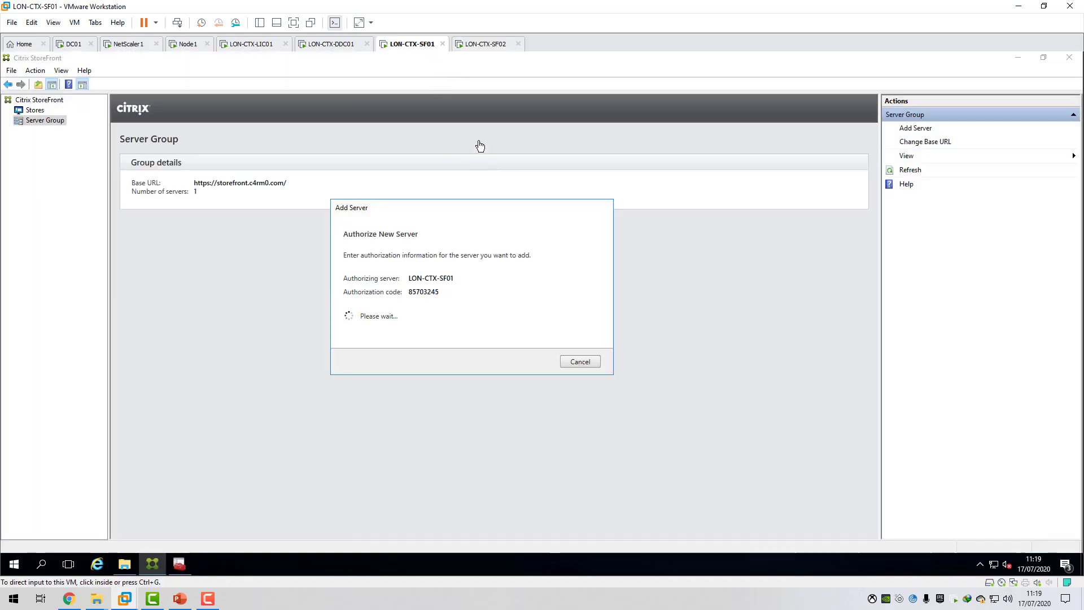
left_click(485, 45)
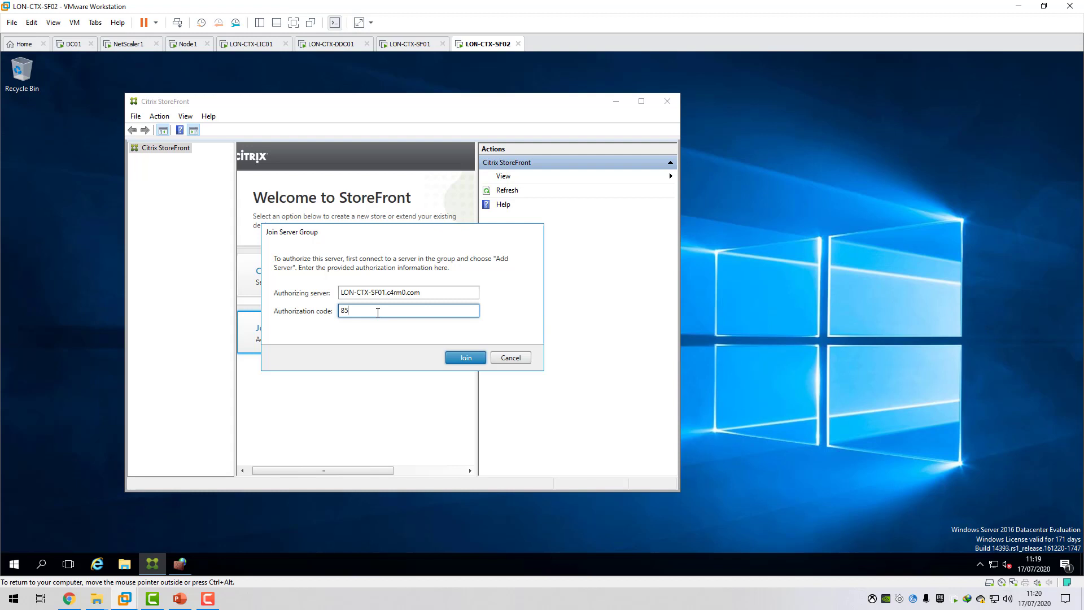
left_click(418, 45)
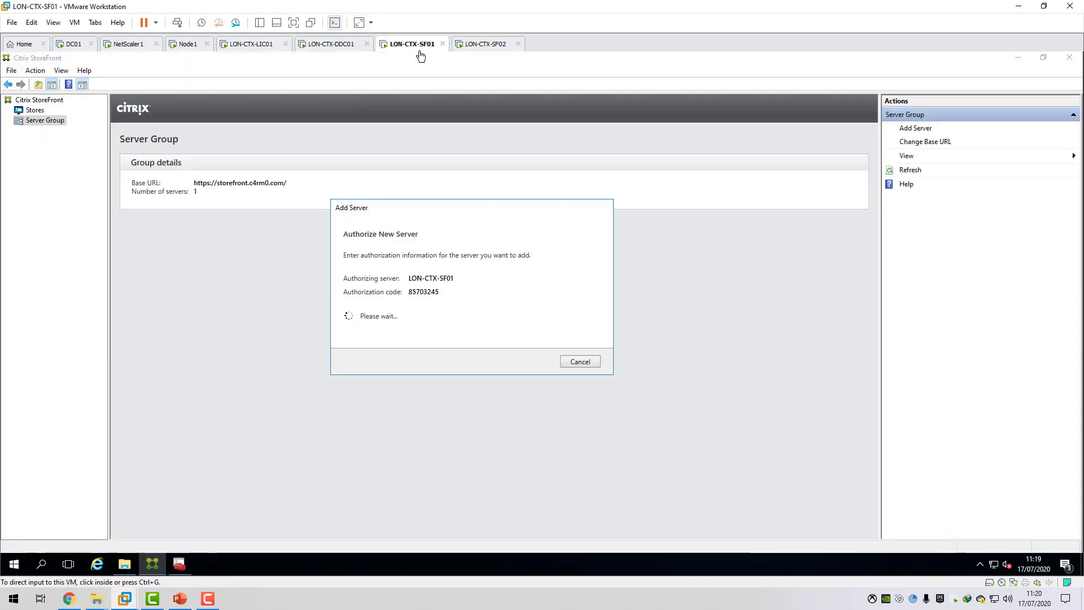
left_click(488, 44)
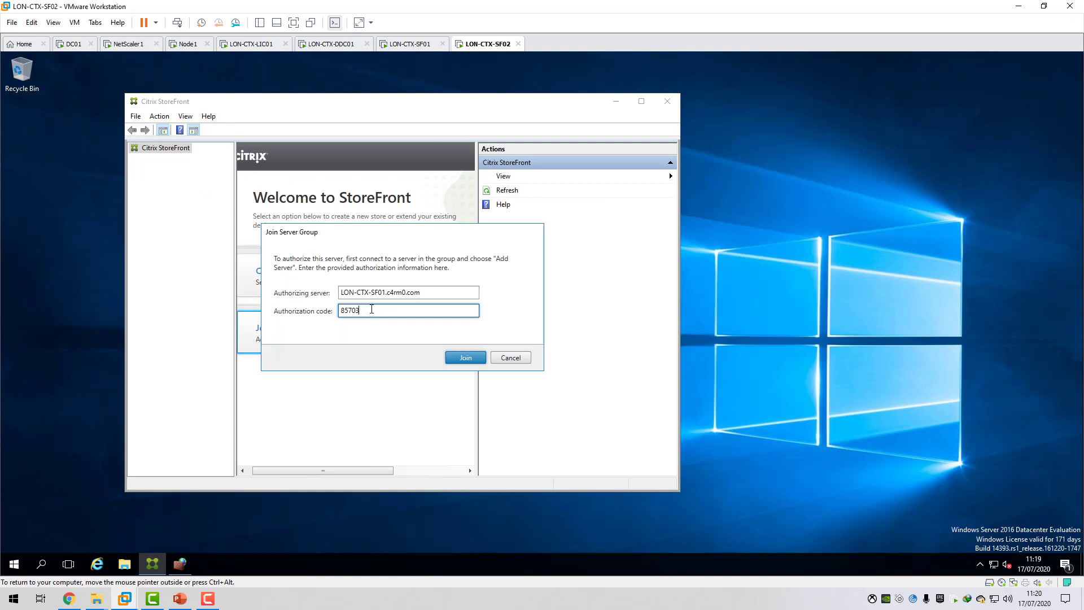
left_click(466, 358)
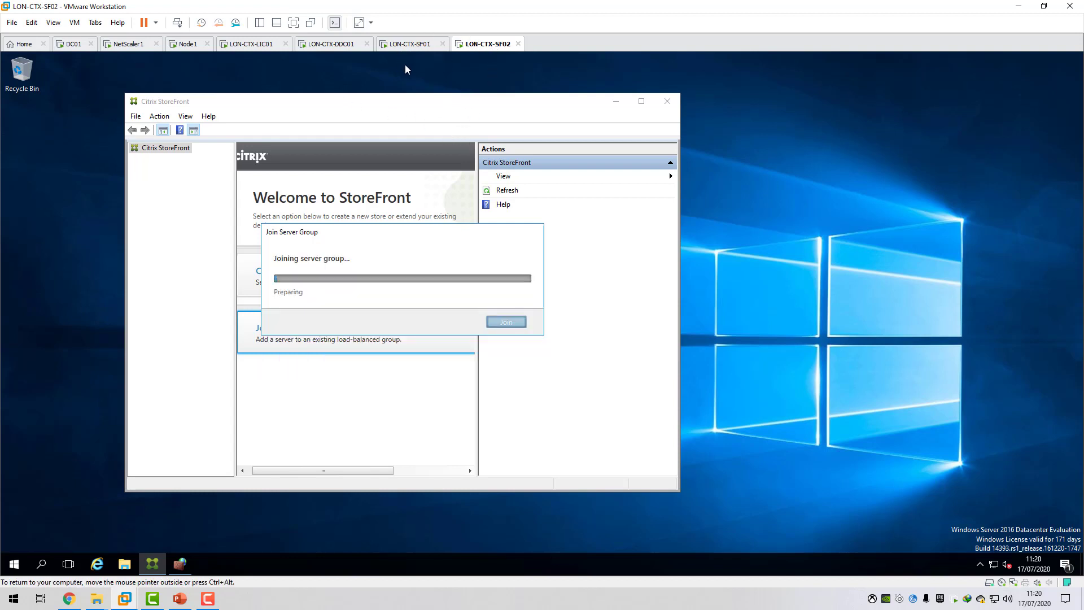
Switch back to LON-CTX-SF01 while the server is being added and show that virtual machine's desktop.
left_click(409, 45)
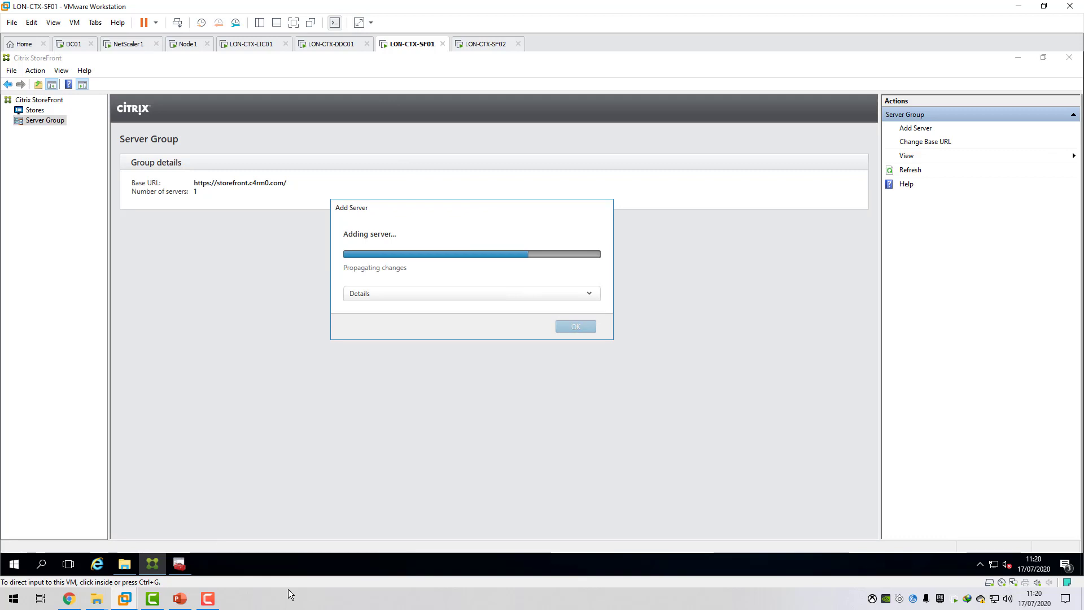
right_click(303, 596)
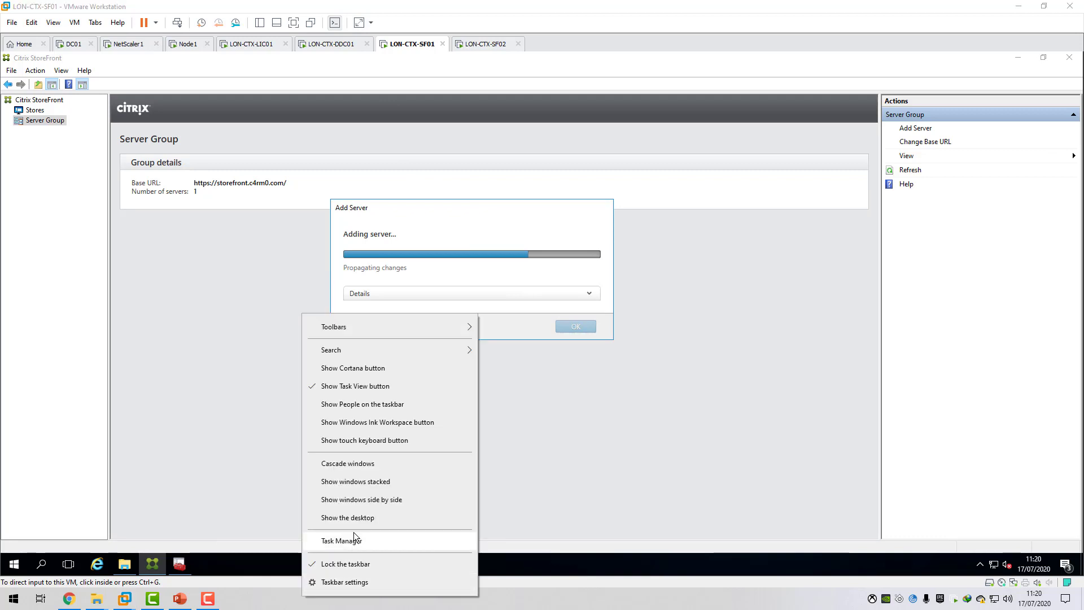
left_click(355, 517)
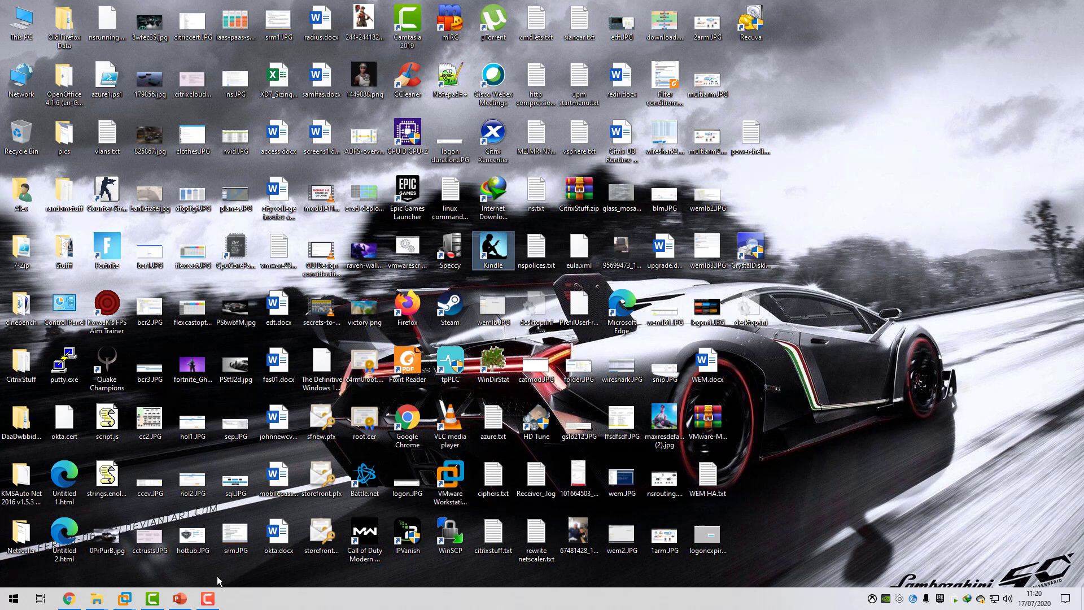
mouse_move(135, 603)
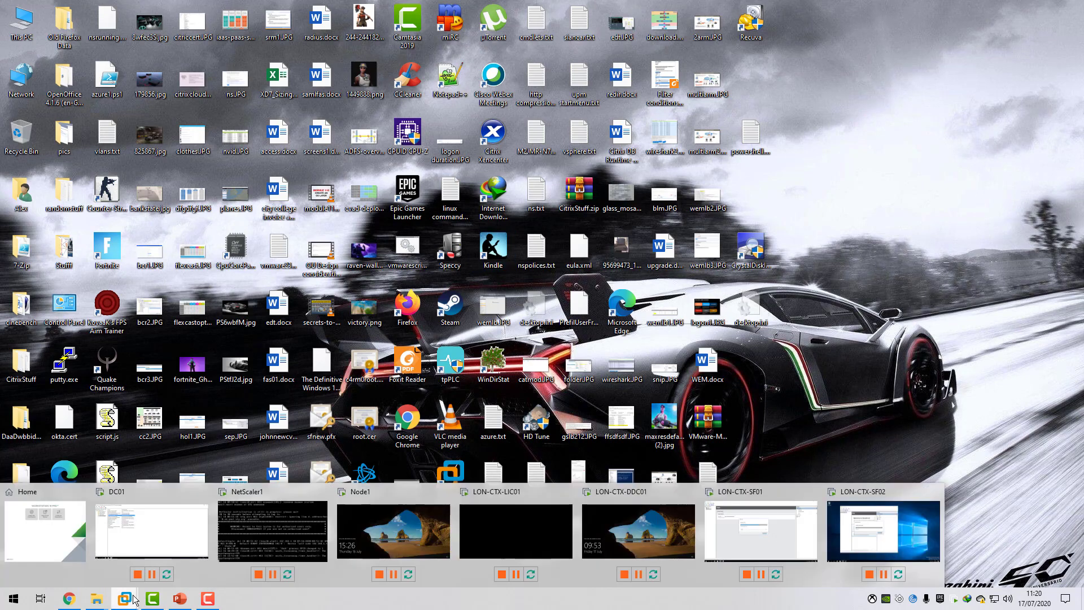
left_click(709, 534)
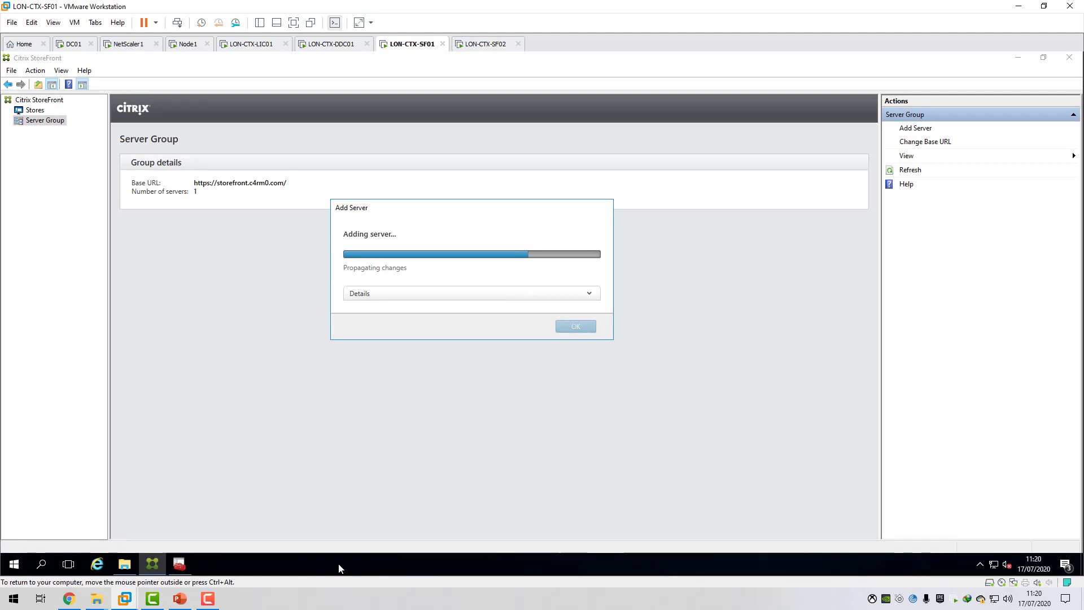
right_click(299, 561)
left_click(337, 488)
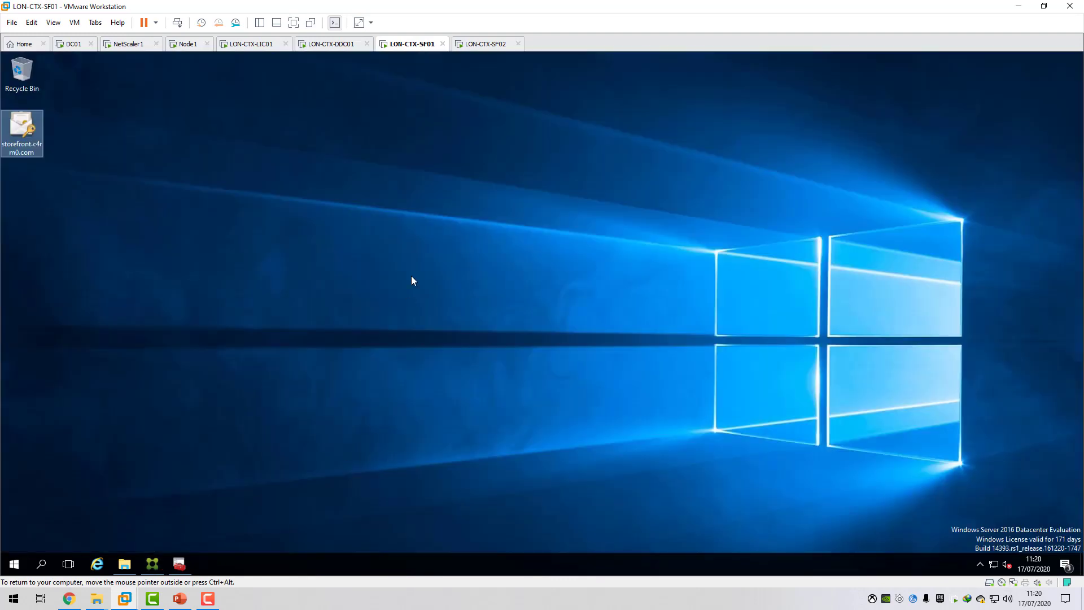
Copy the storefront.c4rm0.com PFX certificate from the LON-CTX-SF01 desktop into the host computer's Pictures folder.
right_click(21, 133)
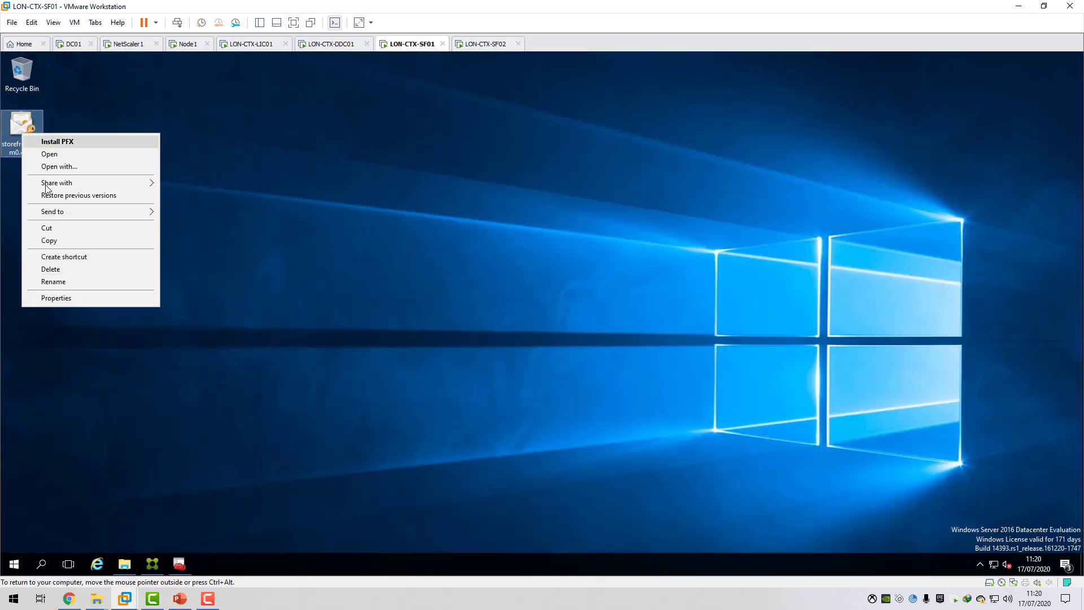
left_click(60, 241)
mouse_move(98, 603)
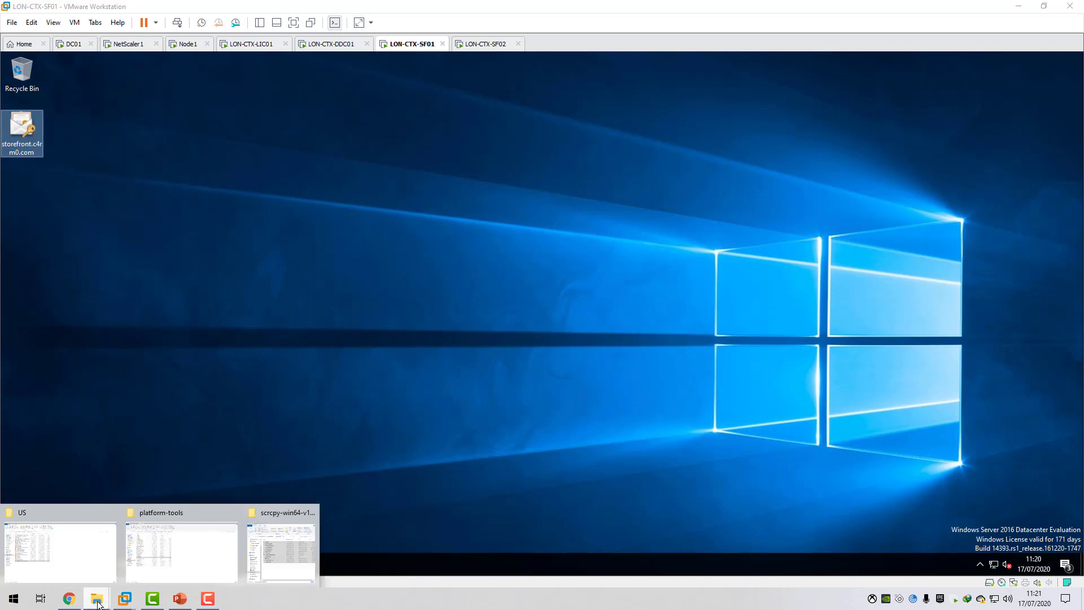
left_click(191, 573)
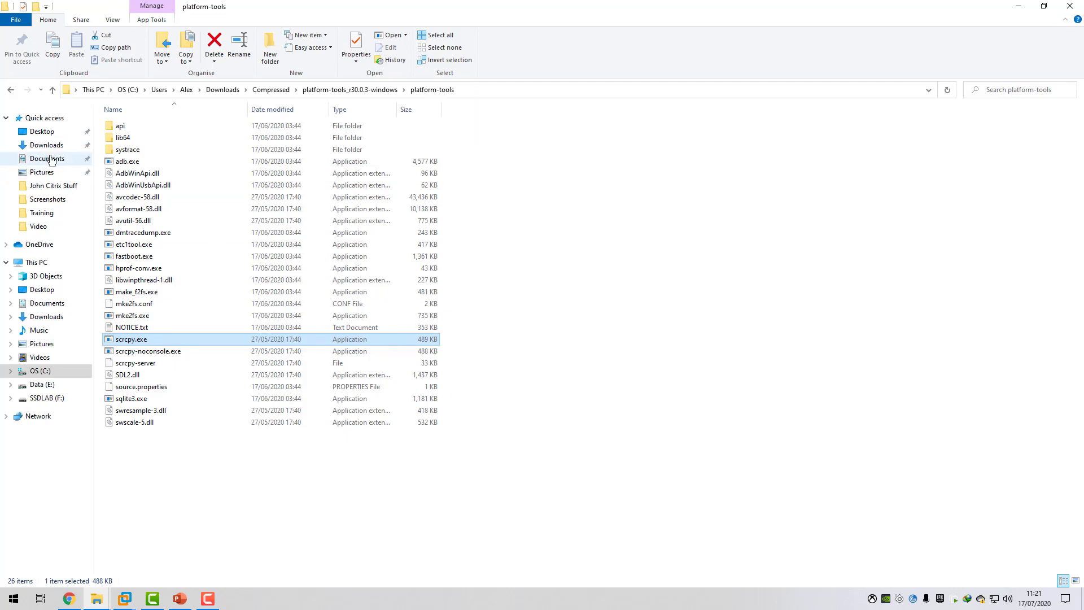
left_click(40, 227)
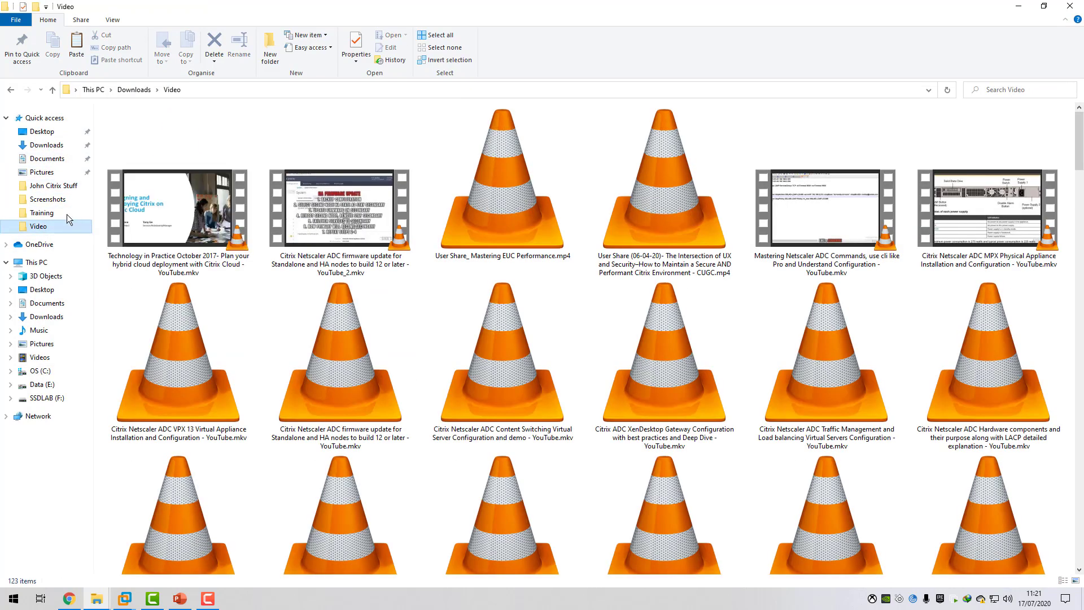
left_click(67, 215)
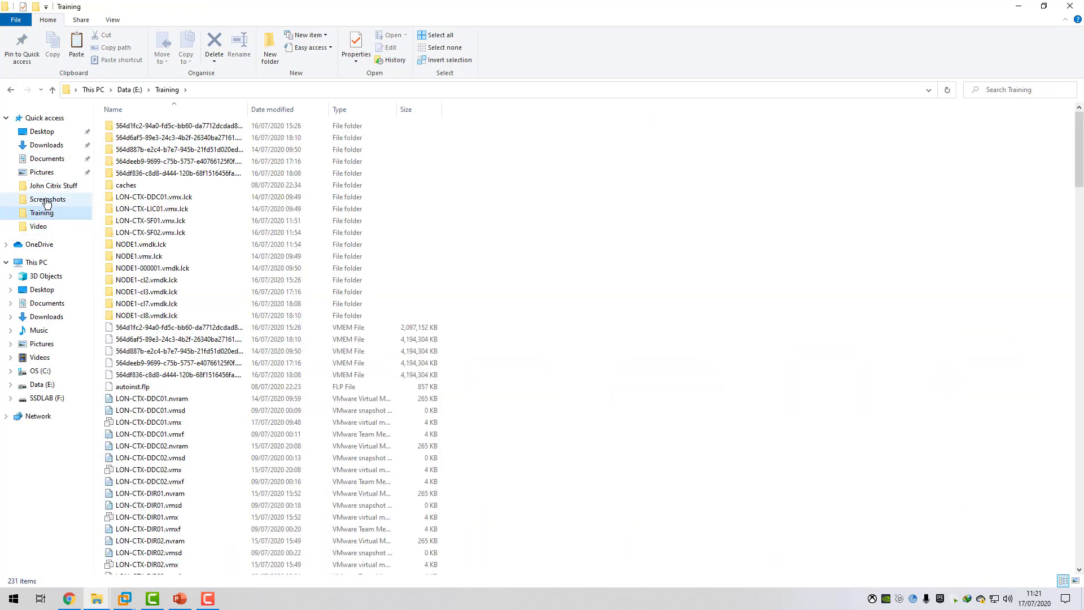
left_click(40, 173)
right_click(300, 303)
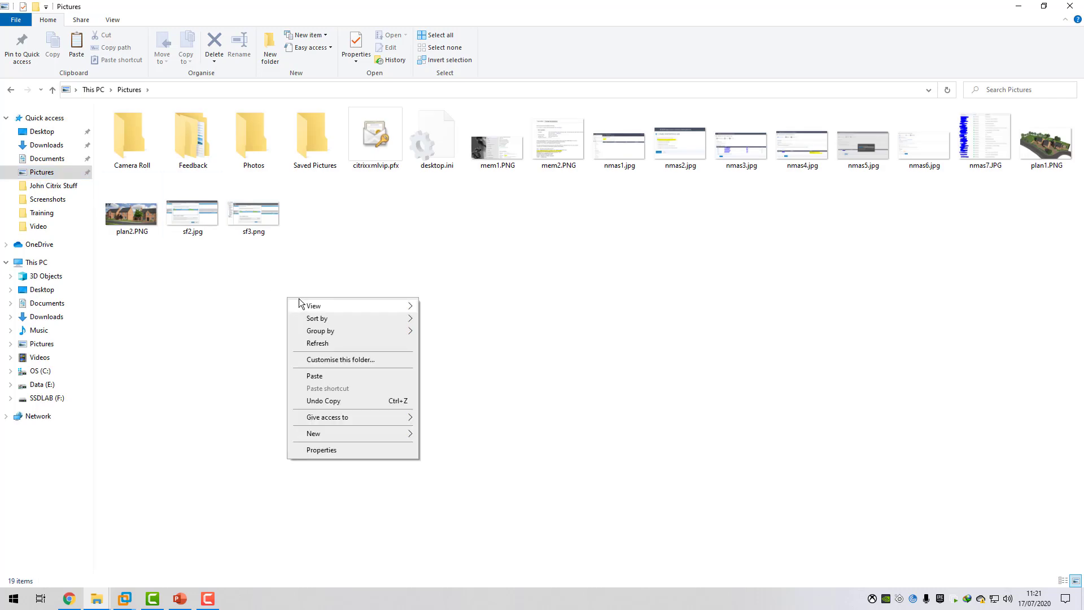
left_click(314, 376)
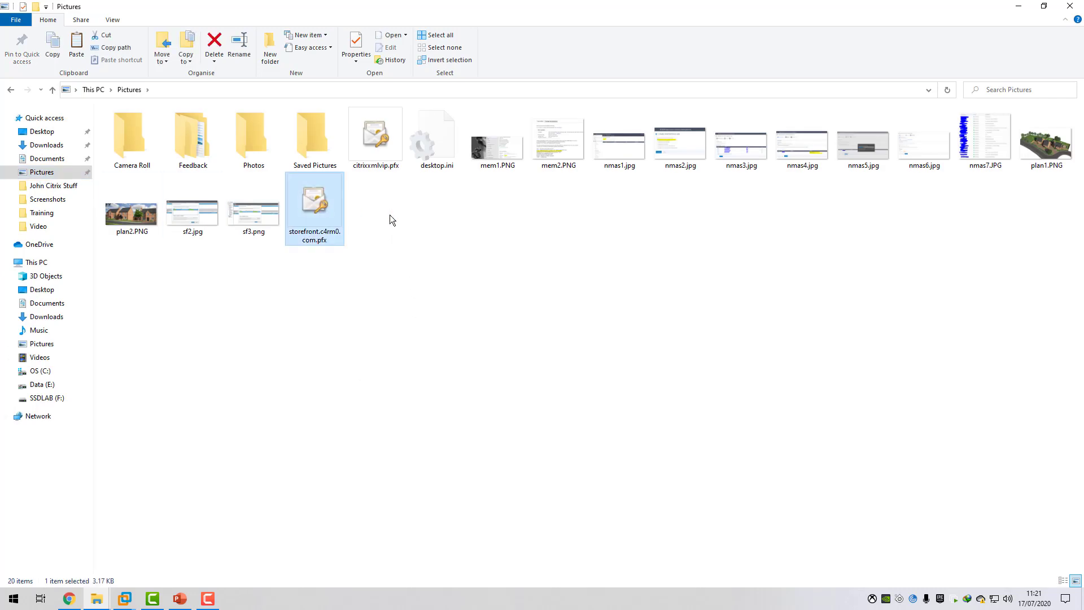
Switch to the Citrix ADC VPX console in Chrome, leave the VPN virtual server and start an SSL PKCS#12 import.
left_click(82, 602)
left_click(290, 236)
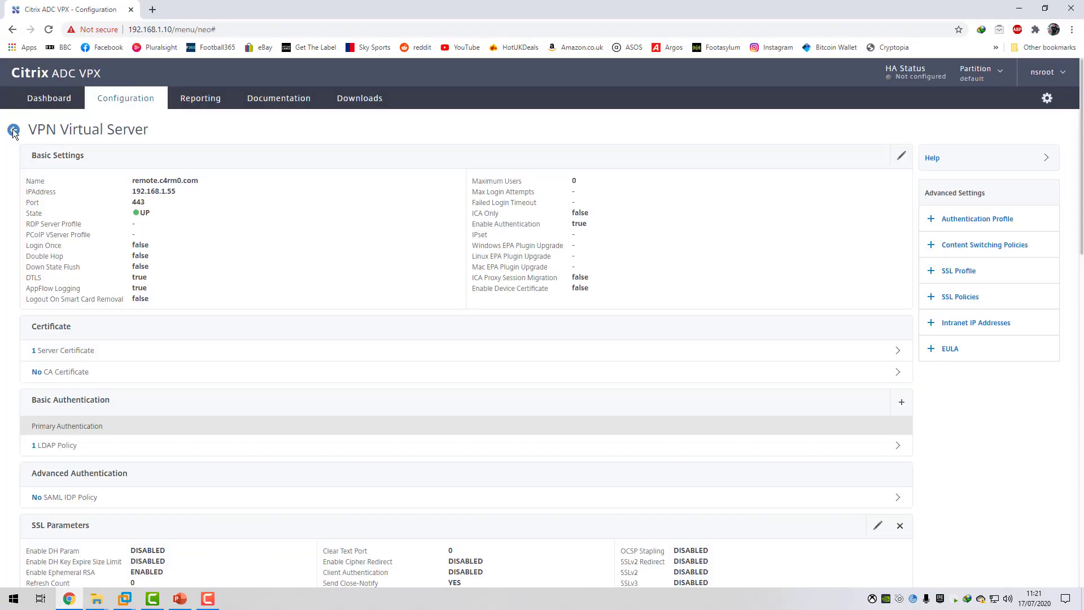
scroll(17, 138, "down", 15)
scroll(102, 180, "up", 15)
left_click(13, 130)
left_click(56, 224)
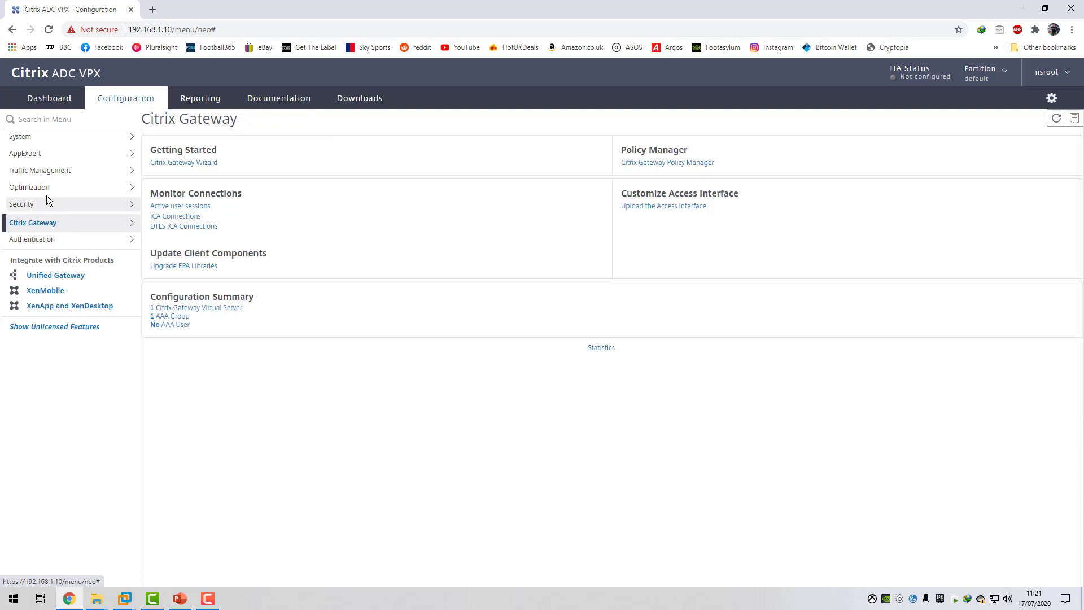
left_click(56, 171)
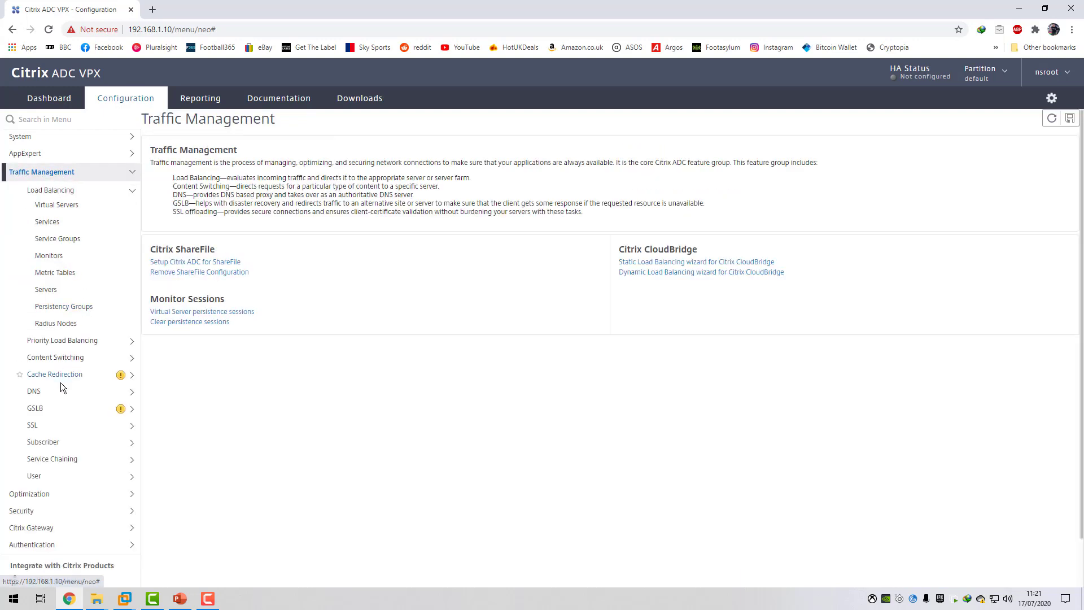
left_click(35, 425)
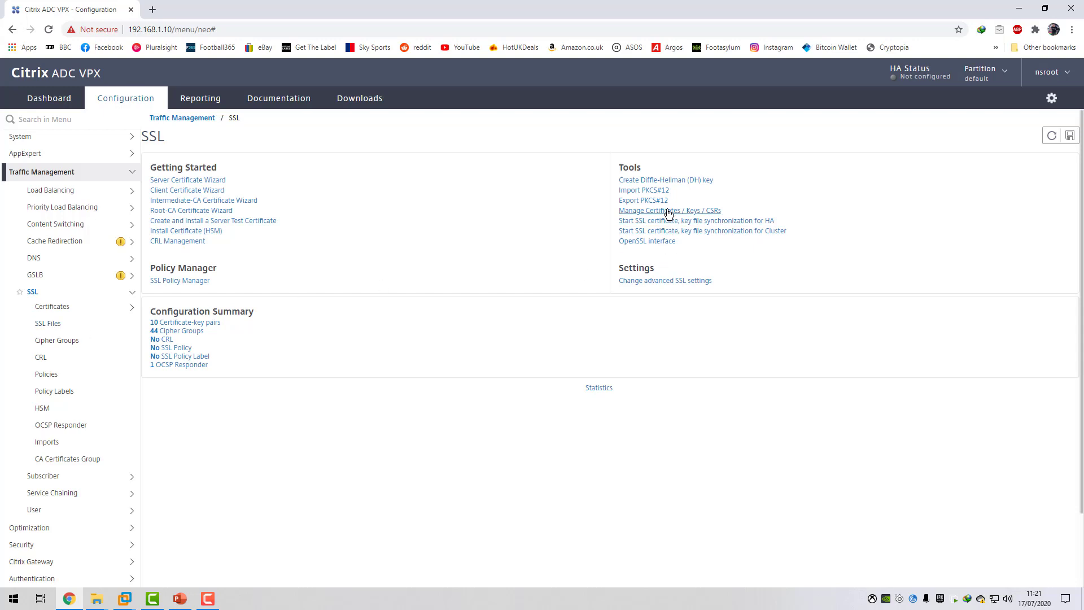
left_click(653, 190)
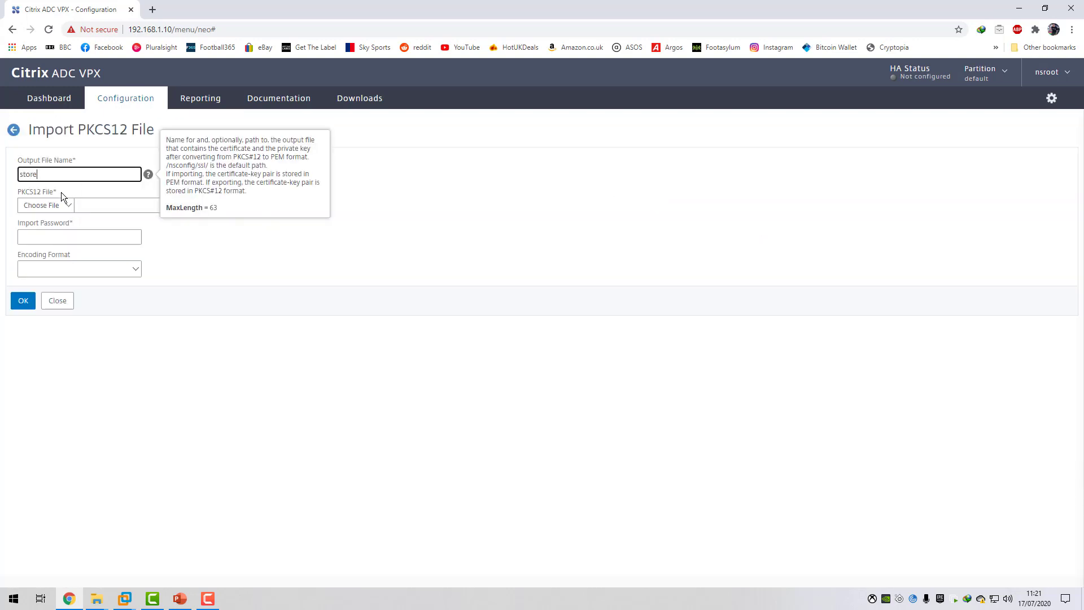
Set the import's output file name to storefront.c4rm0.com and choose the local storefront.c4rm0.com.pfx as the PKCS12 file.
type("storefront.c4rm0.com")
left_click(66, 205)
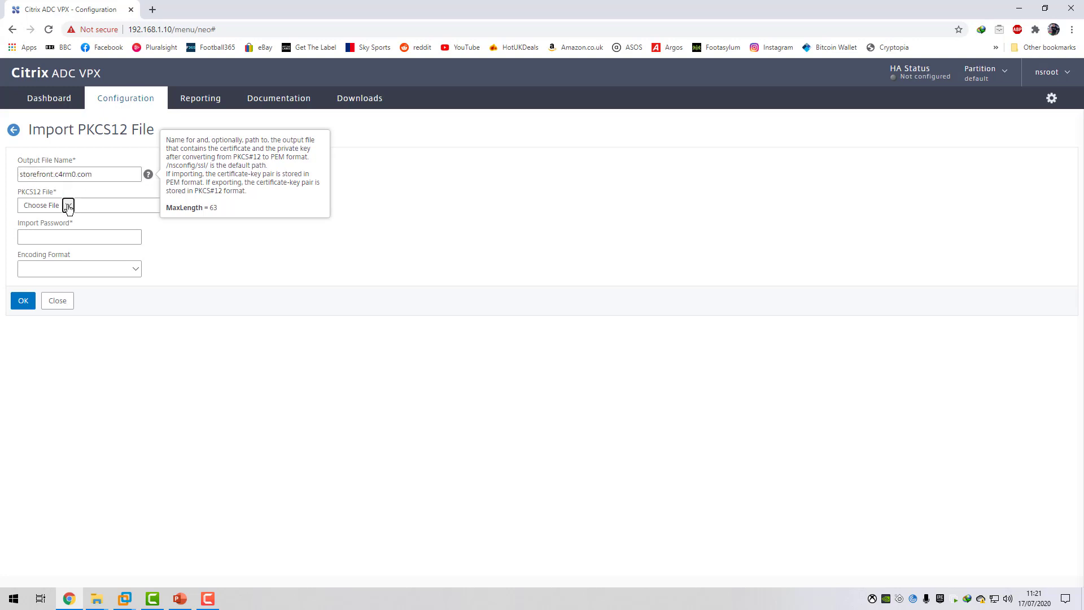
left_click(35, 223)
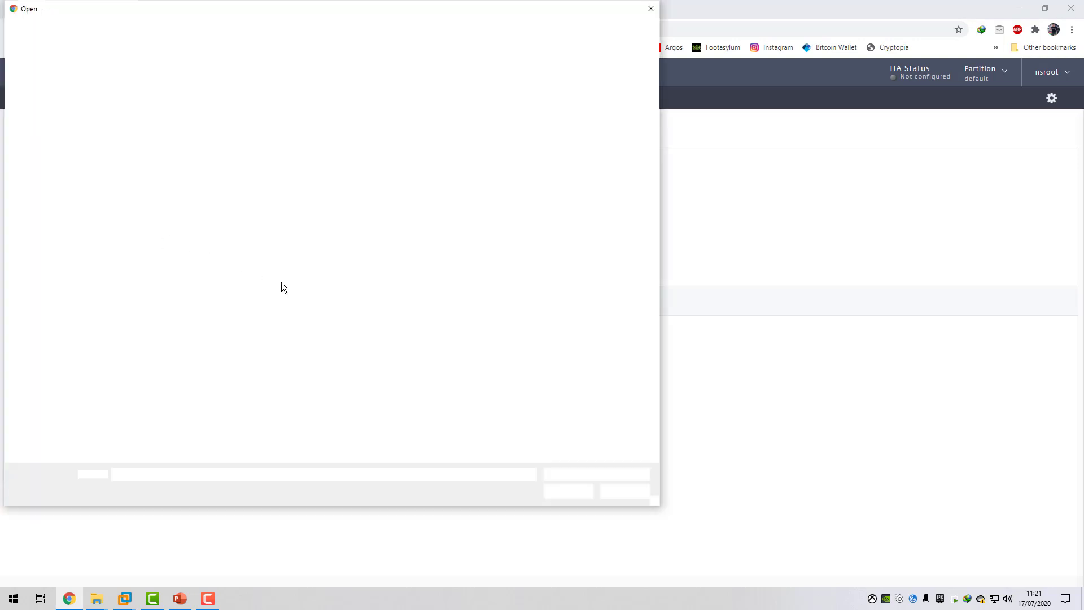
left_click(196, 225)
double_click(196, 225)
Enter the import password, choose AES256 encoding, enter and confirm the PEM passphrase, and import the PKCS12 file.
left_click(75, 237)
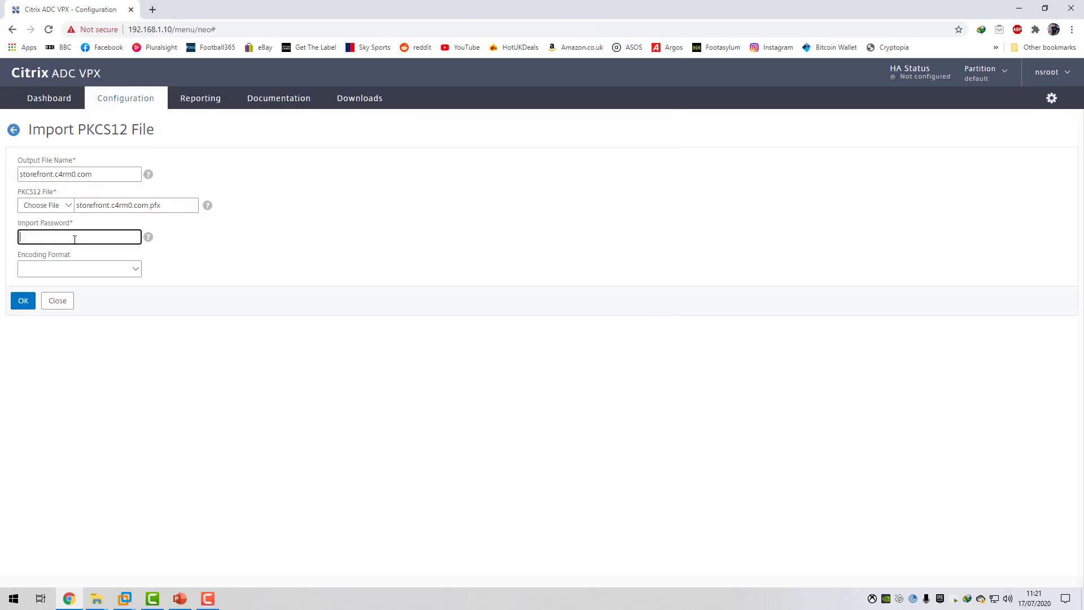
type("•••")
left_click(55, 269)
left_click(49, 307)
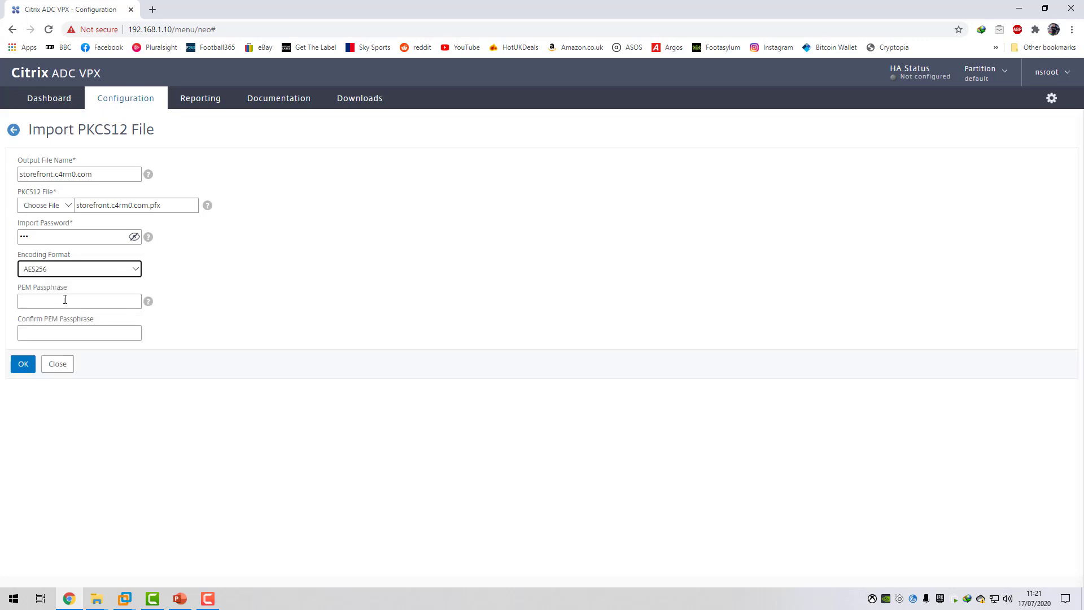
left_click(87, 301)
type("•••")
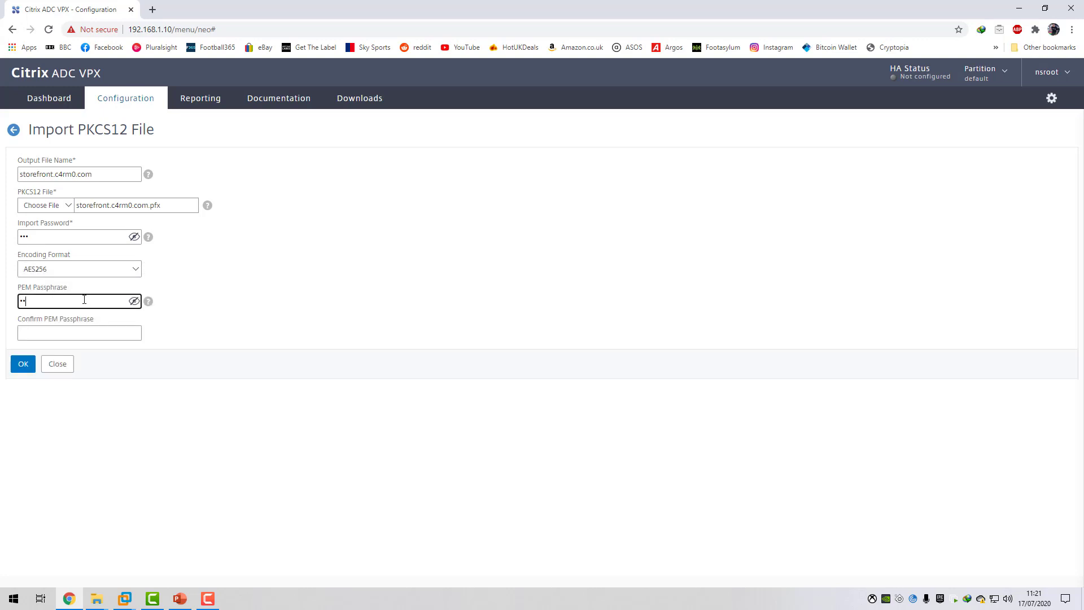
left_click(70, 335)
type("•••")
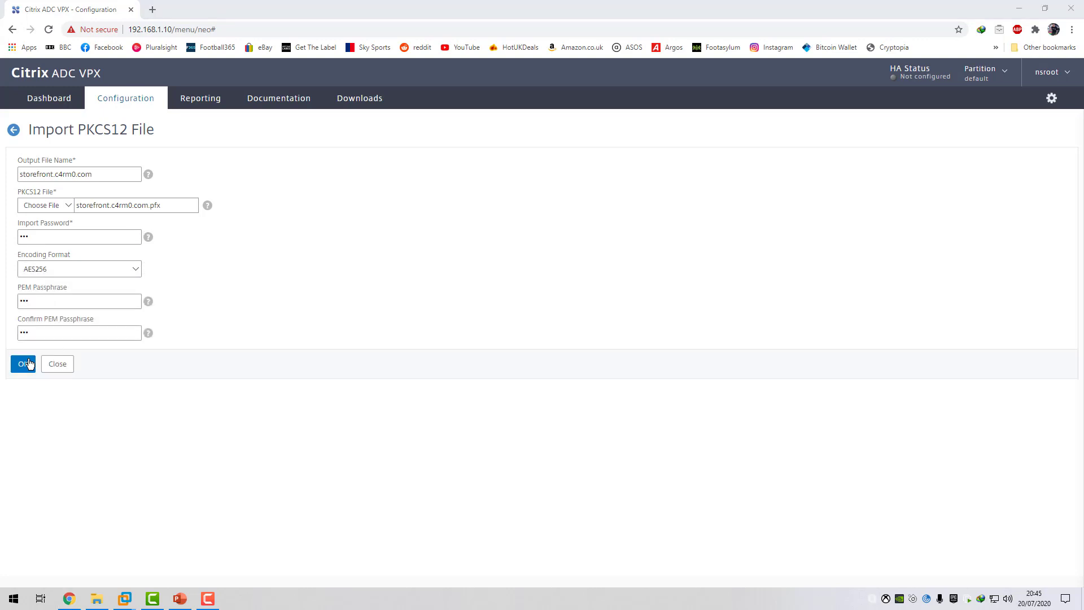
left_click(23, 364)
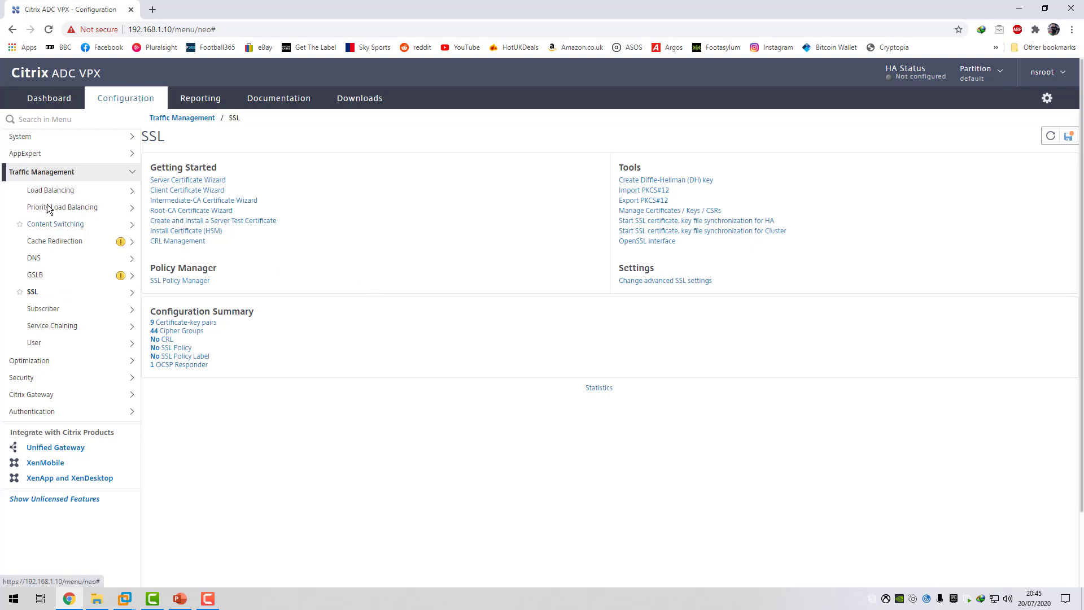
Start installing an SSL server certificate with the certificate-key pair name storefront.c4rm0.com.
left_click(34, 293)
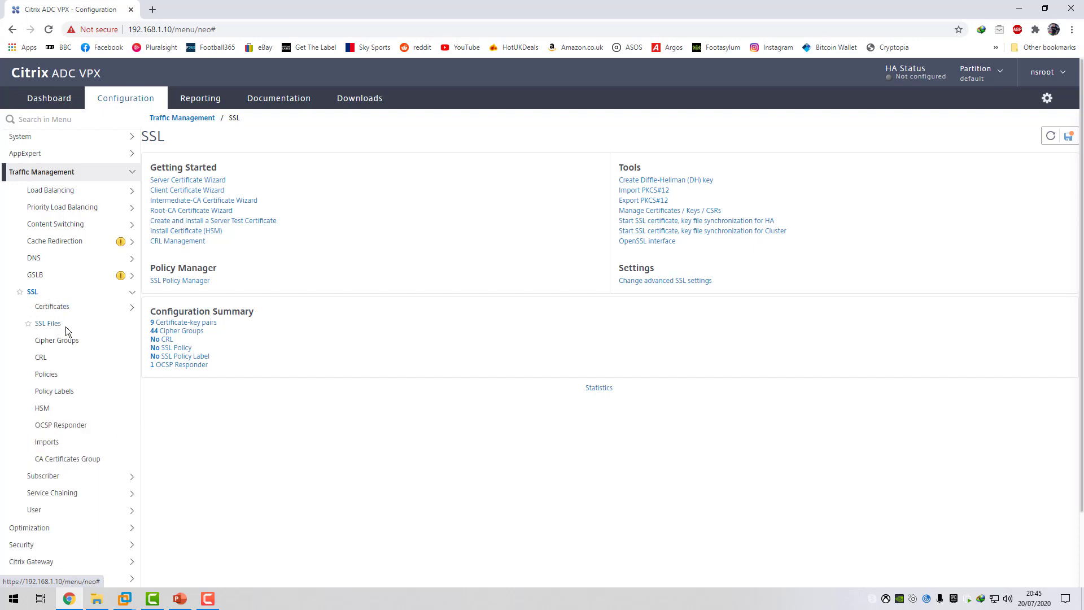
left_click(66, 320)
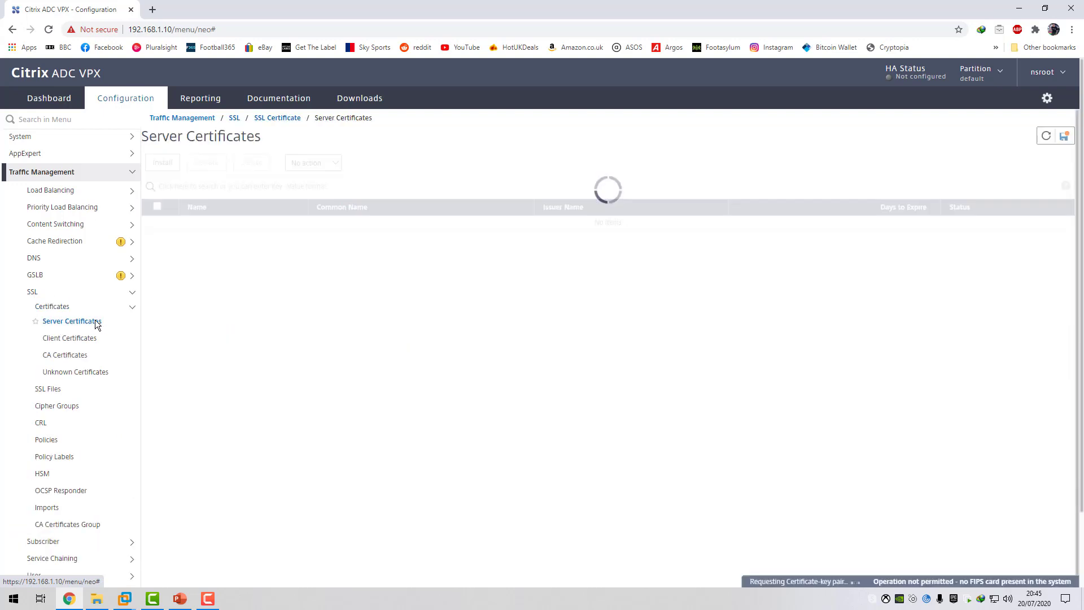
left_click(163, 163)
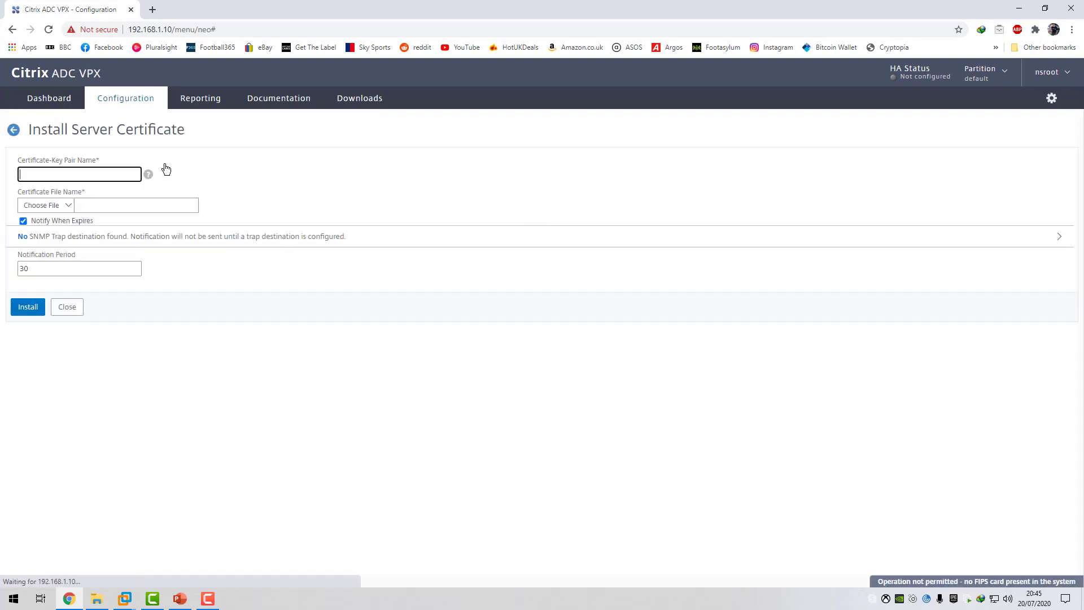
left_click(85, 176)
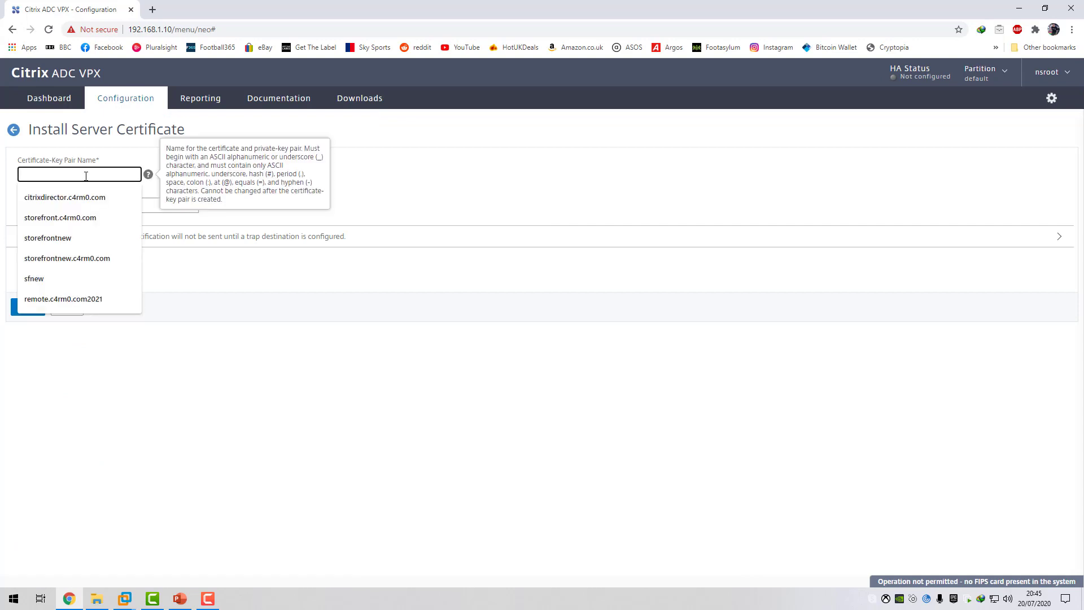
type("storef")
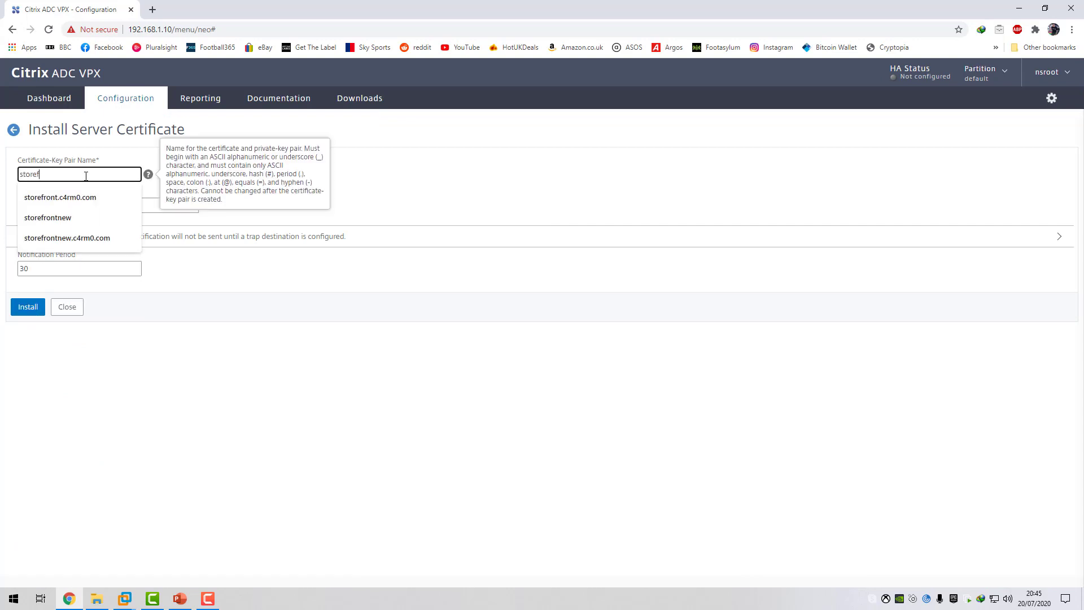
type("ront.c4rm0")
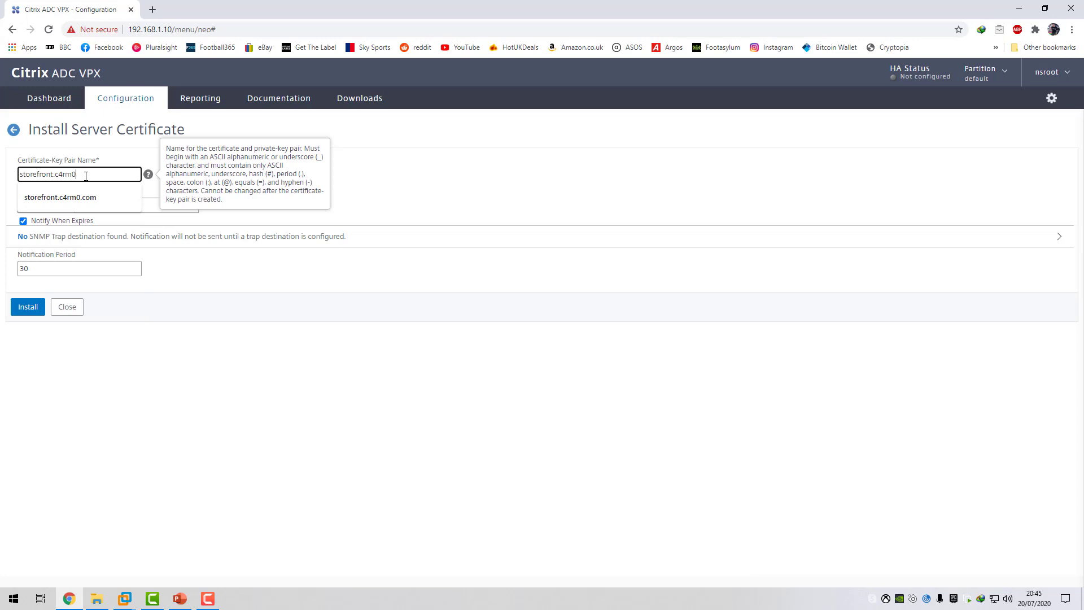
type(".com")
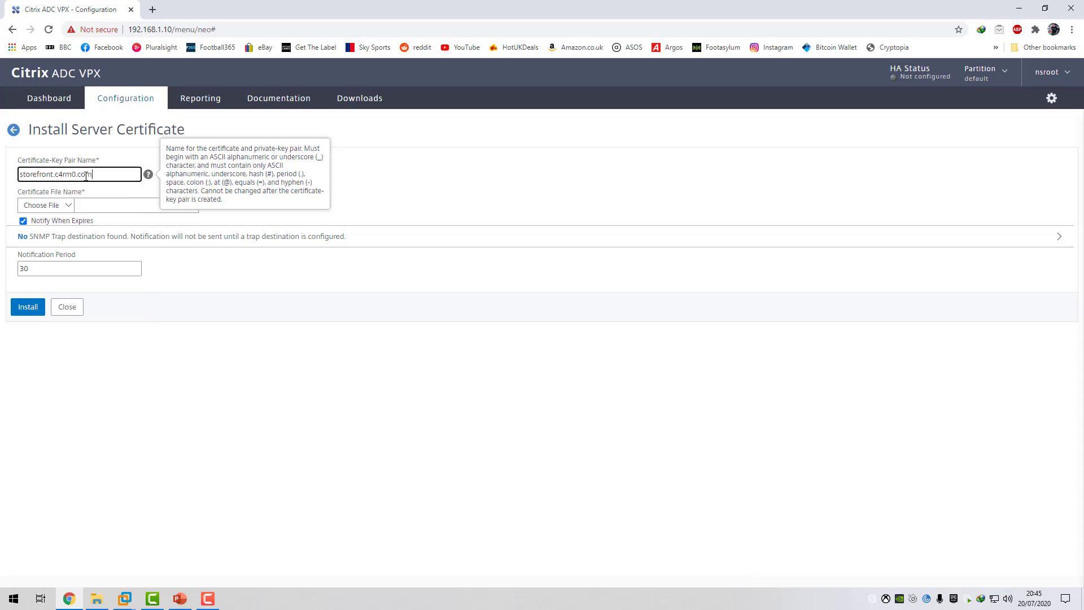
Choose storefront.c4rm0.com from the appliance's /nsconfig/ssl/ directory as the certificate file.
left_click(68, 205)
left_click(33, 232)
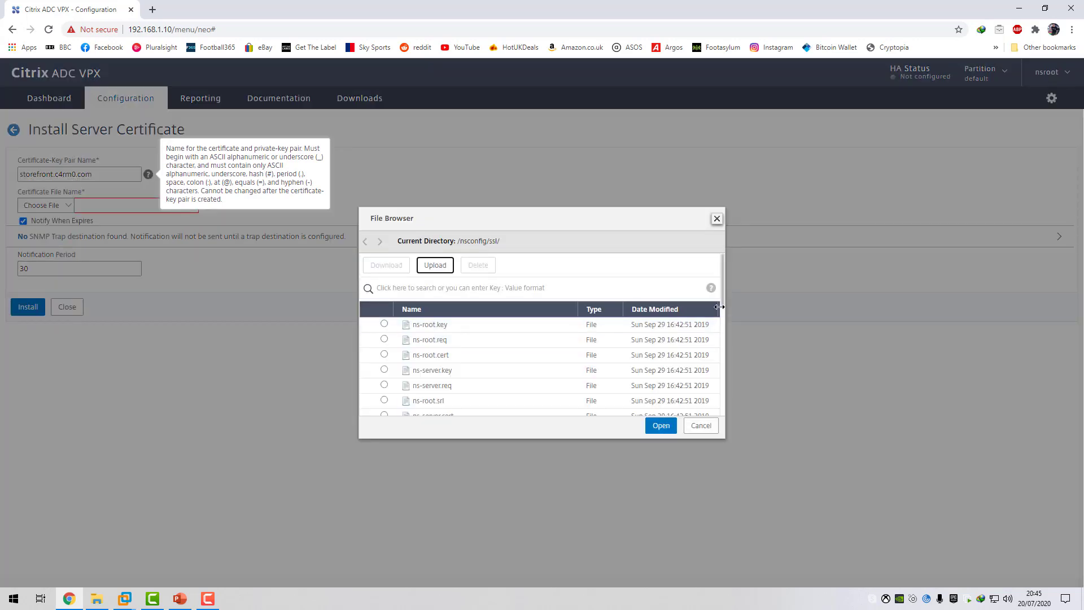
left_click_drag(720, 314, 722, 410)
left_click(706, 405)
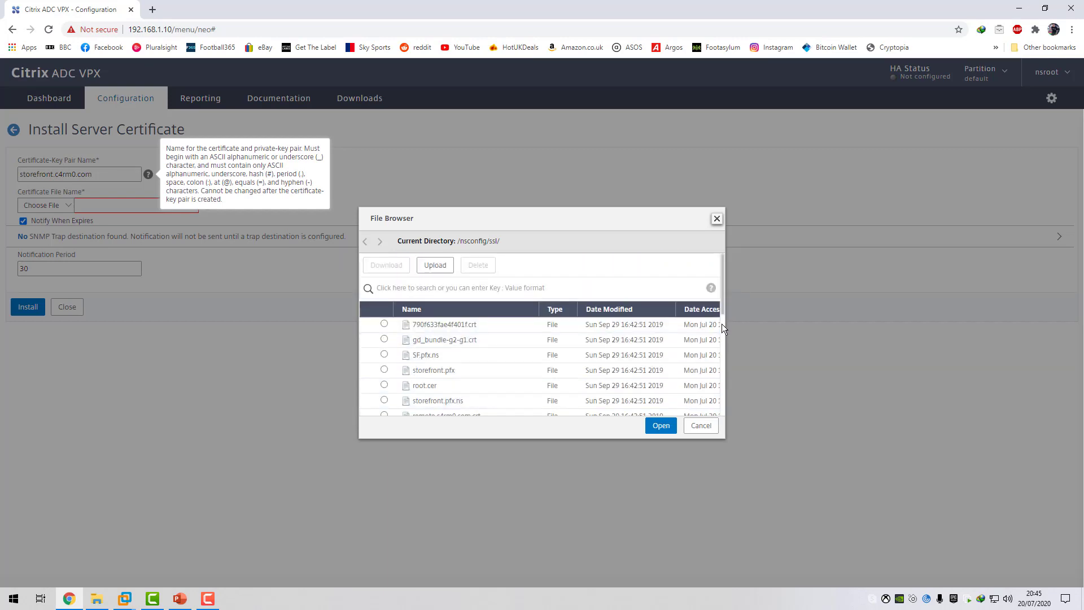
left_click_drag(724, 313, 717, 411)
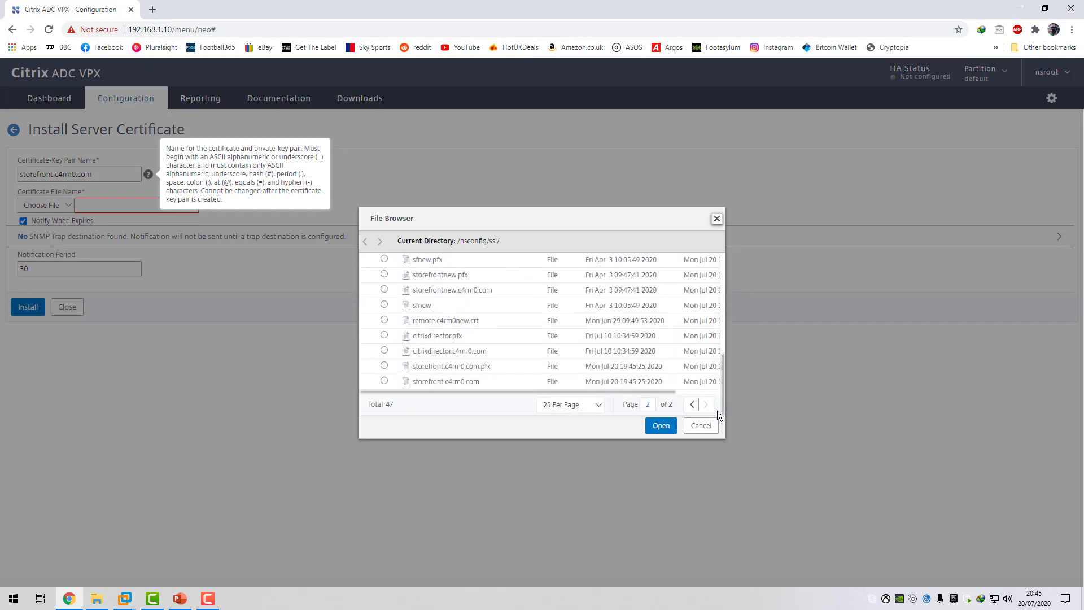
left_click(384, 381)
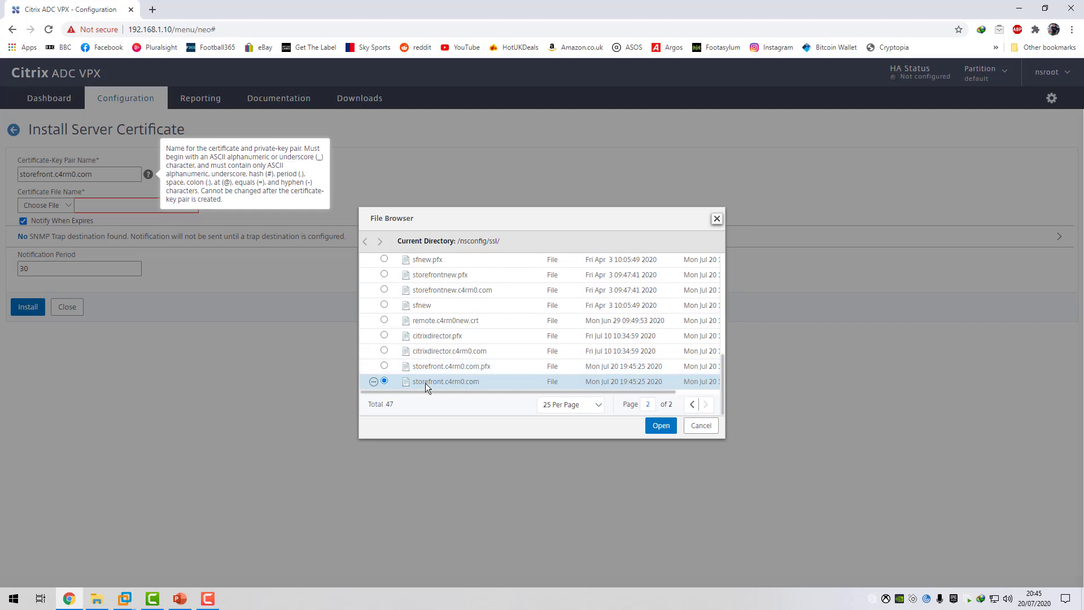
left_click(661, 426)
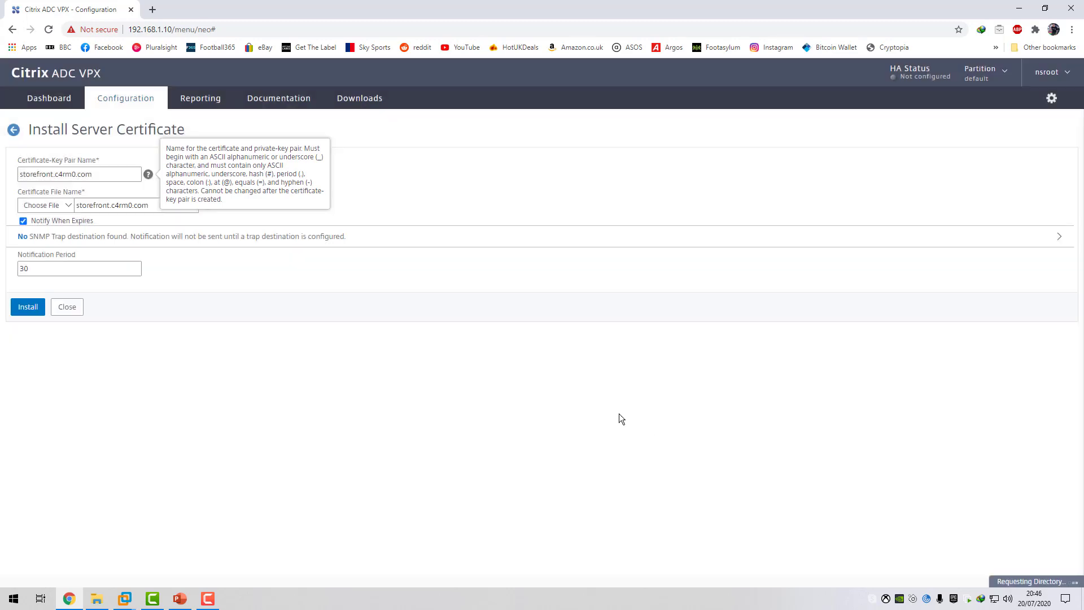
Choose the same storefront.c4rm0.com file from the appliance's /nsconfig/ssl/ directory as the key file.
left_click(67, 237)
left_click(48, 266)
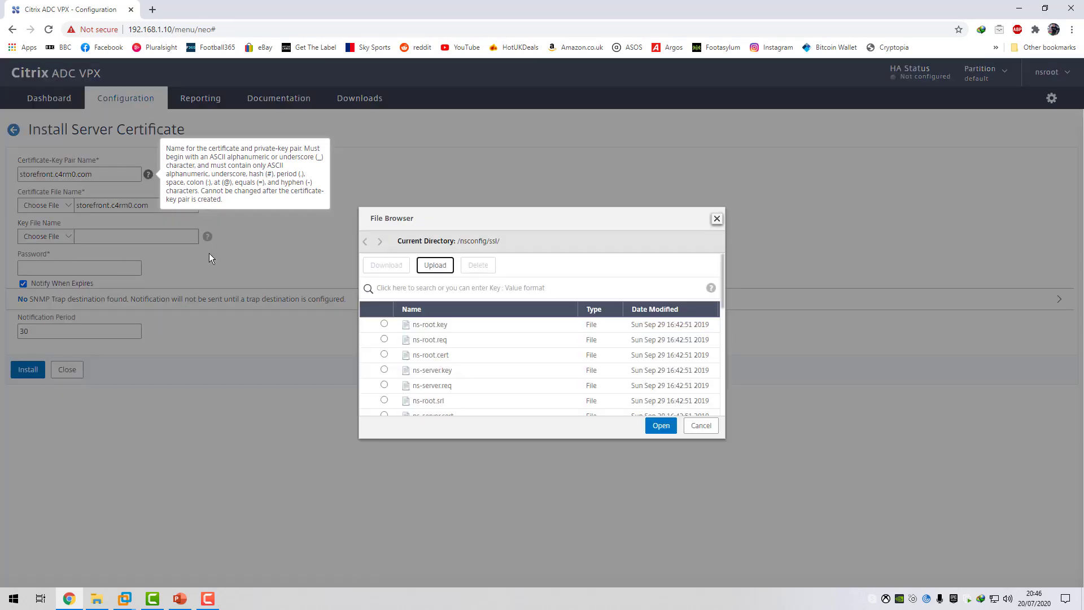
left_click_drag(722, 291, 723, 402)
left_click(704, 405)
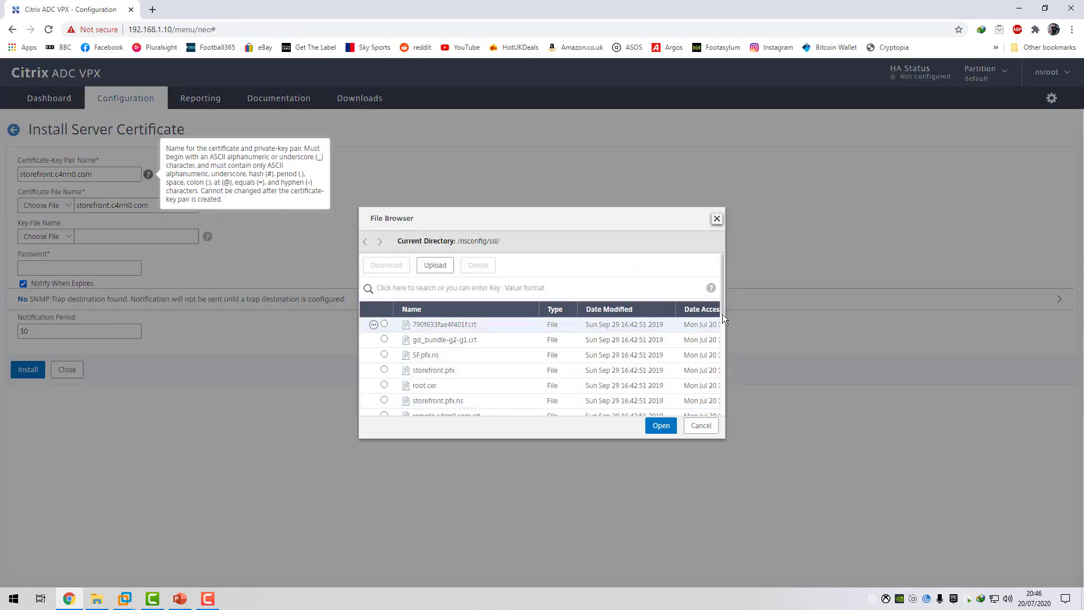
left_click_drag(723, 326, 725, 414)
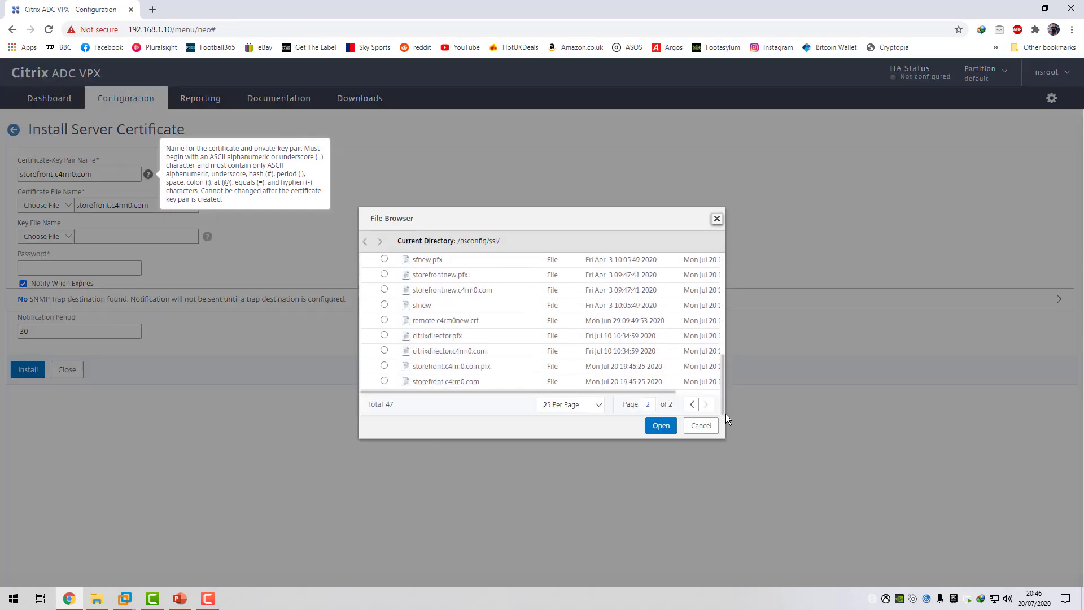
left_click(388, 381)
left_click(662, 426)
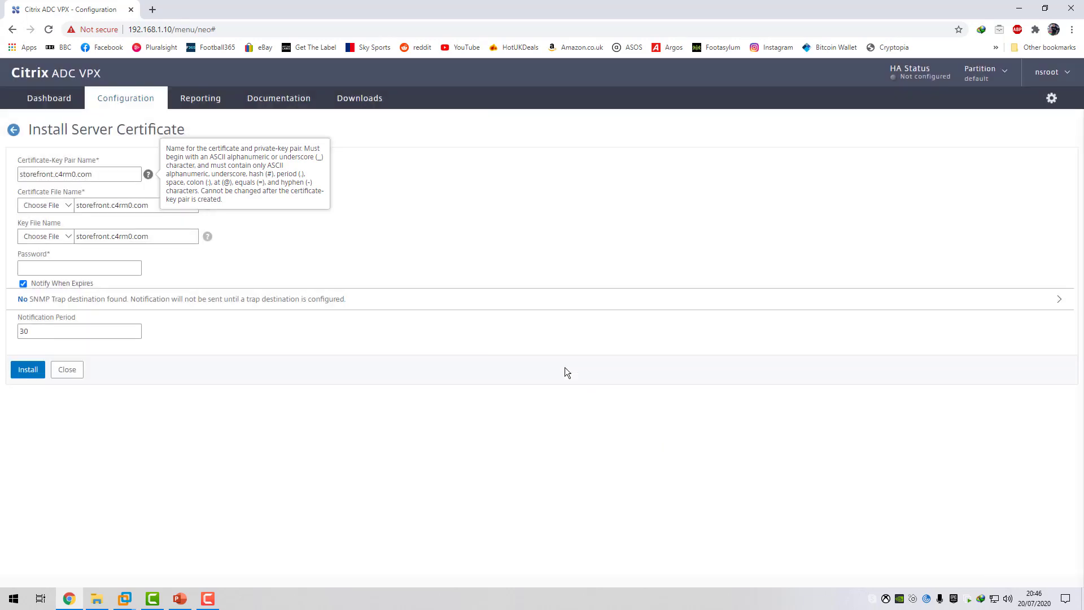
Enter the certificate password and install the storefront.c4rm0.com server certificate.
left_click(79, 263)
type("•••")
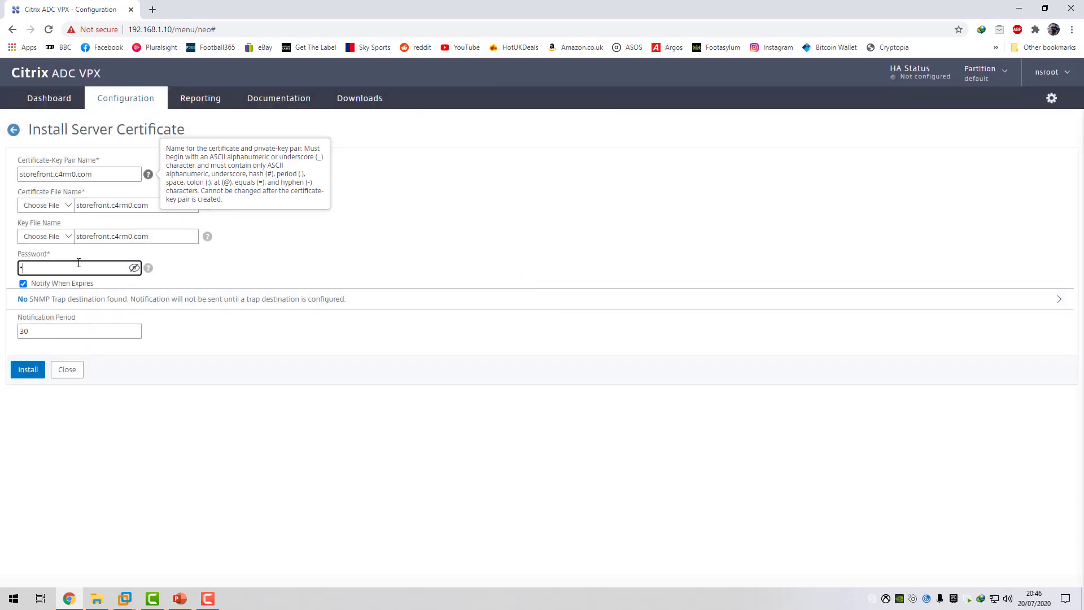
left_click(31, 371)
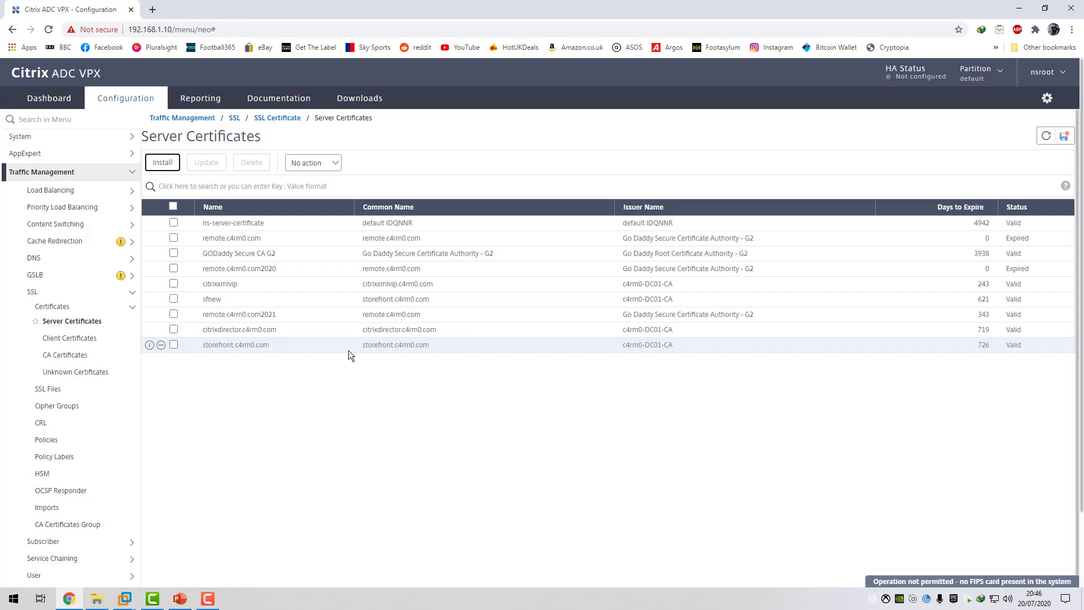
Link the storefront.c4rm0.com server certificate to the CA certificate c4rm0root.
left_click(161, 344)
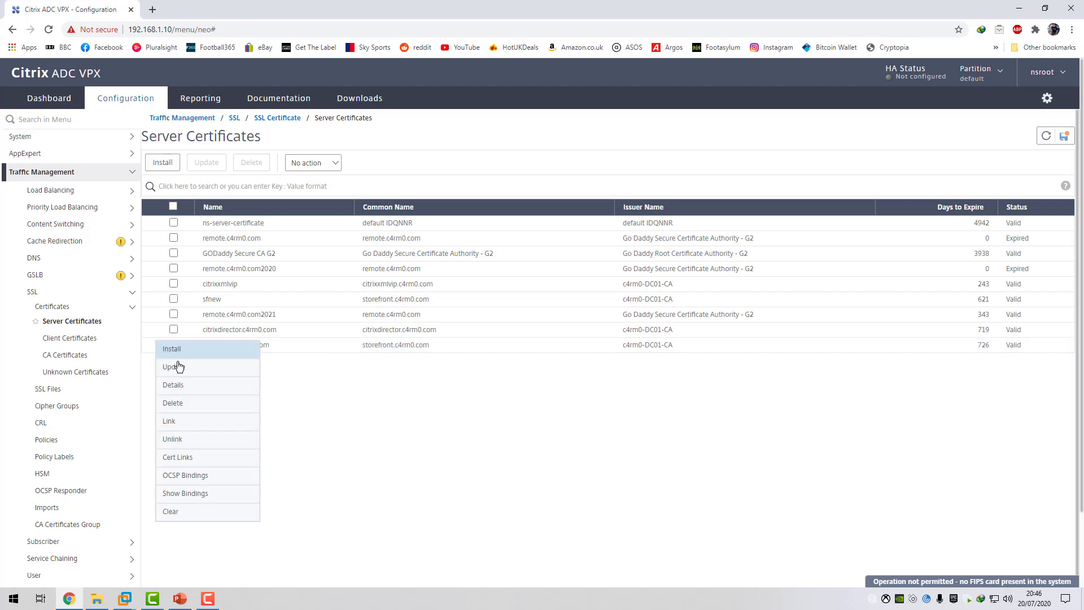
left_click(173, 420)
left_click(135, 176)
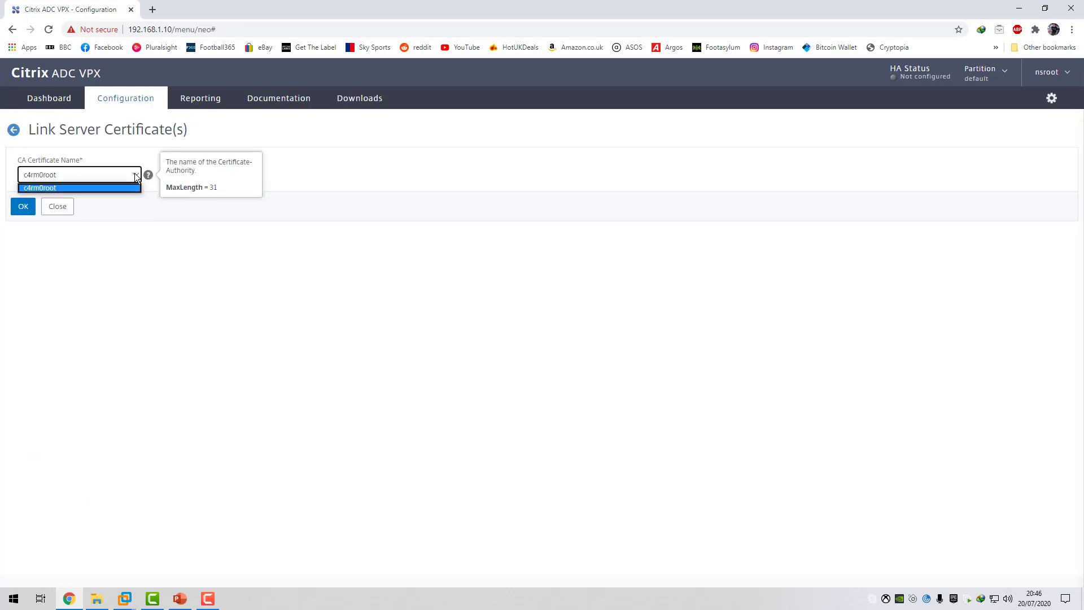
left_click(69, 188)
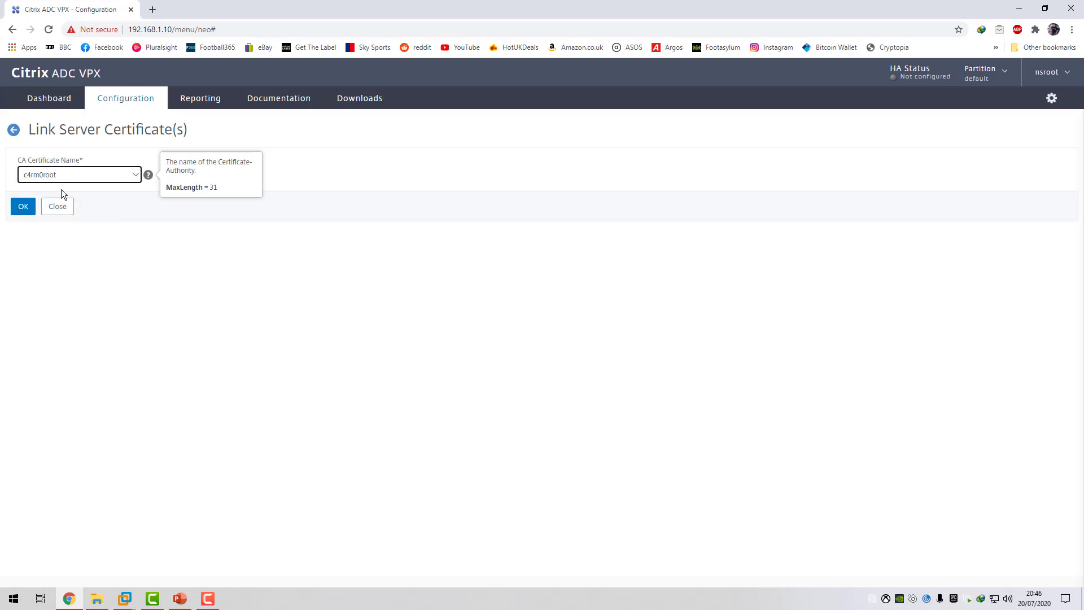
left_click(28, 209)
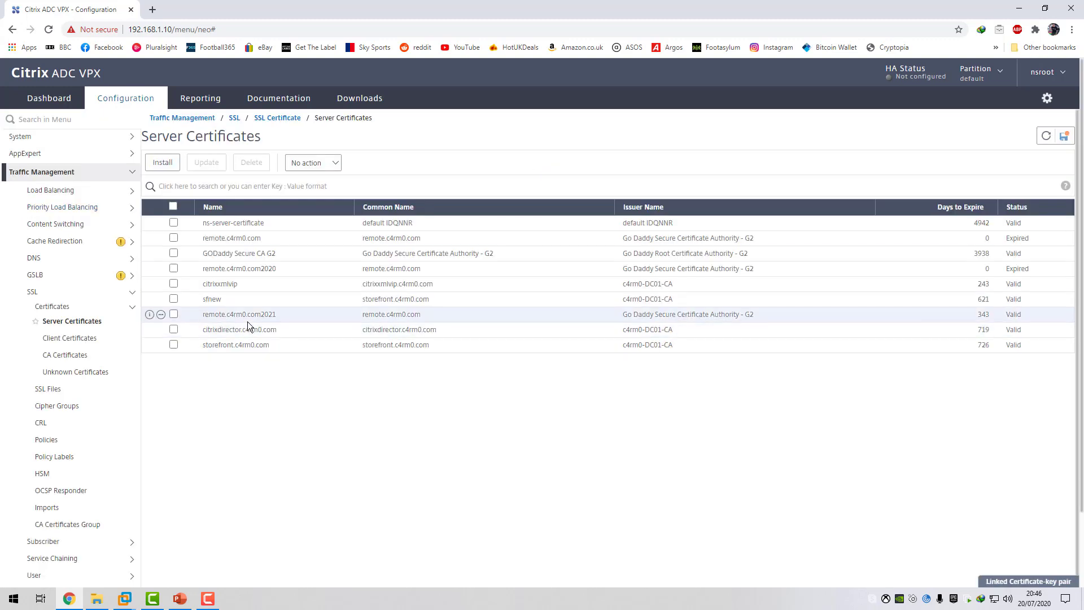
Create a load balancing service group named CTXSF_SG with the SSL protocol.
left_click(75, 192)
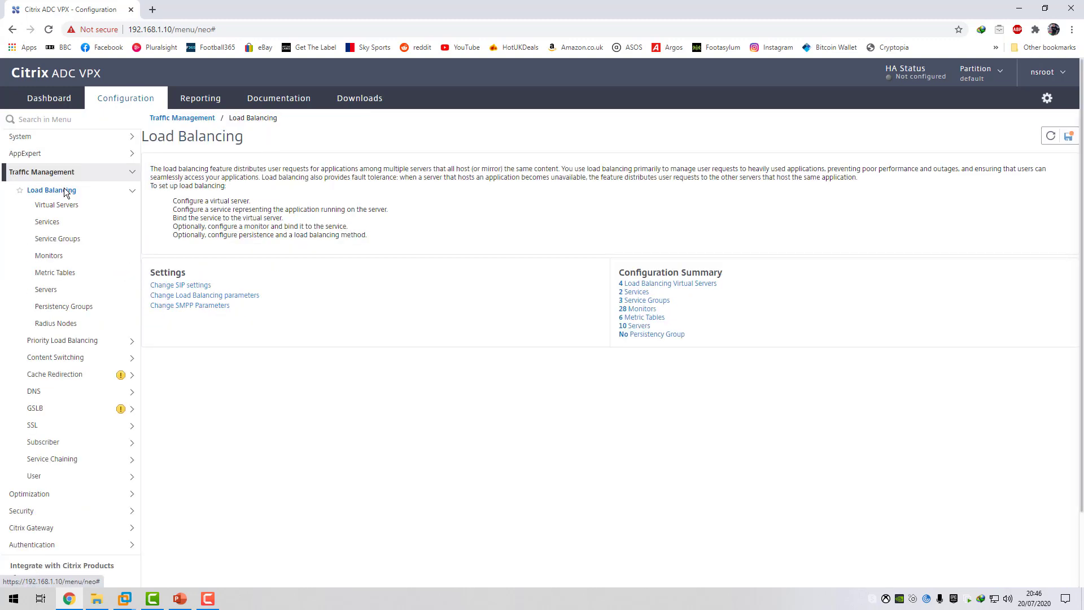
left_click(56, 241)
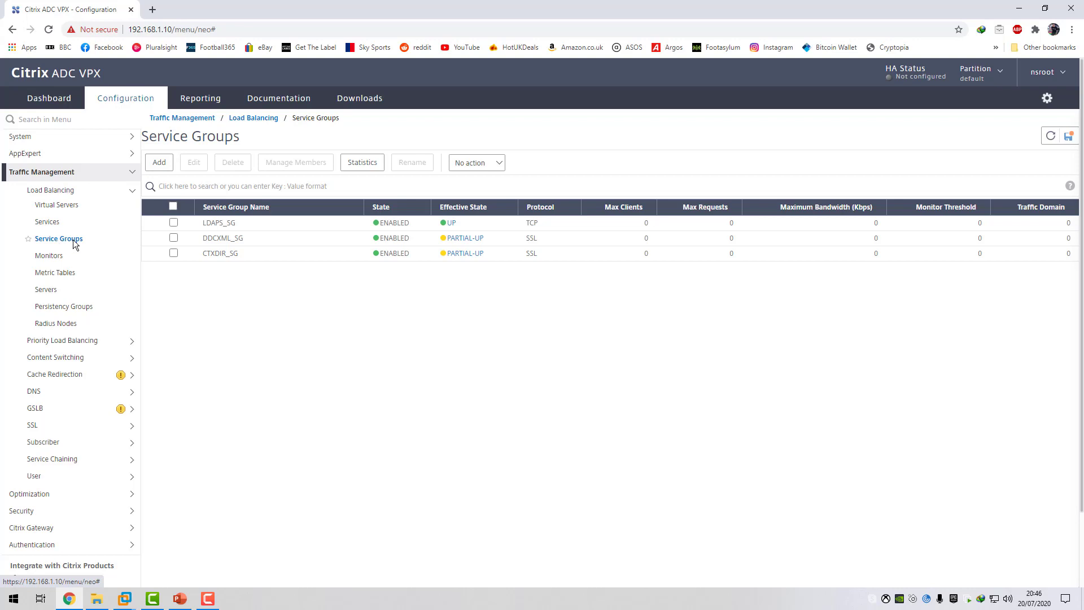
left_click(160, 163)
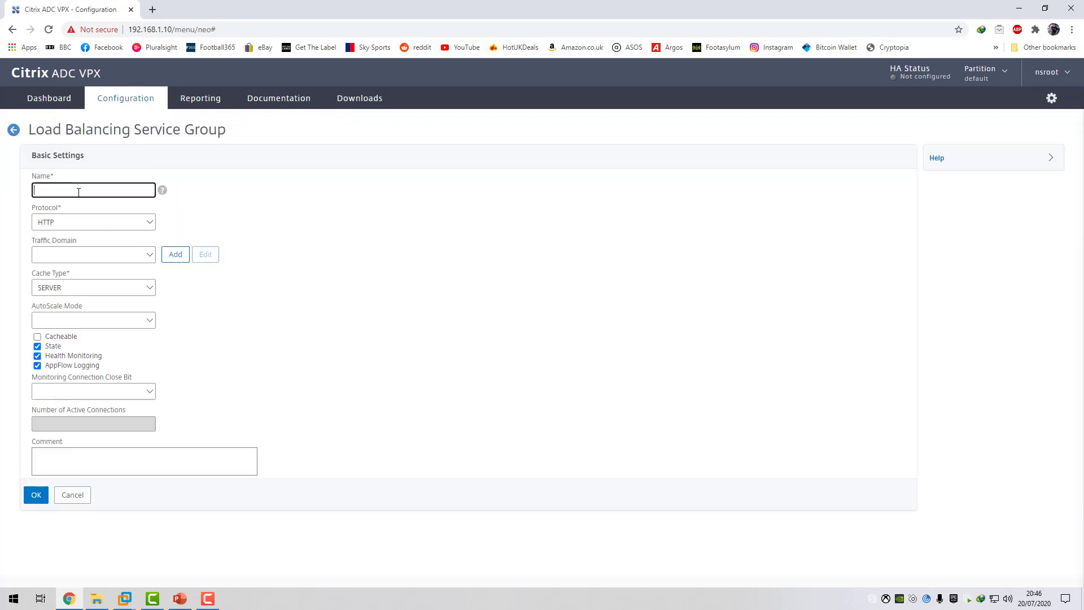
type("CTXSF_SG")
left_click(96, 220)
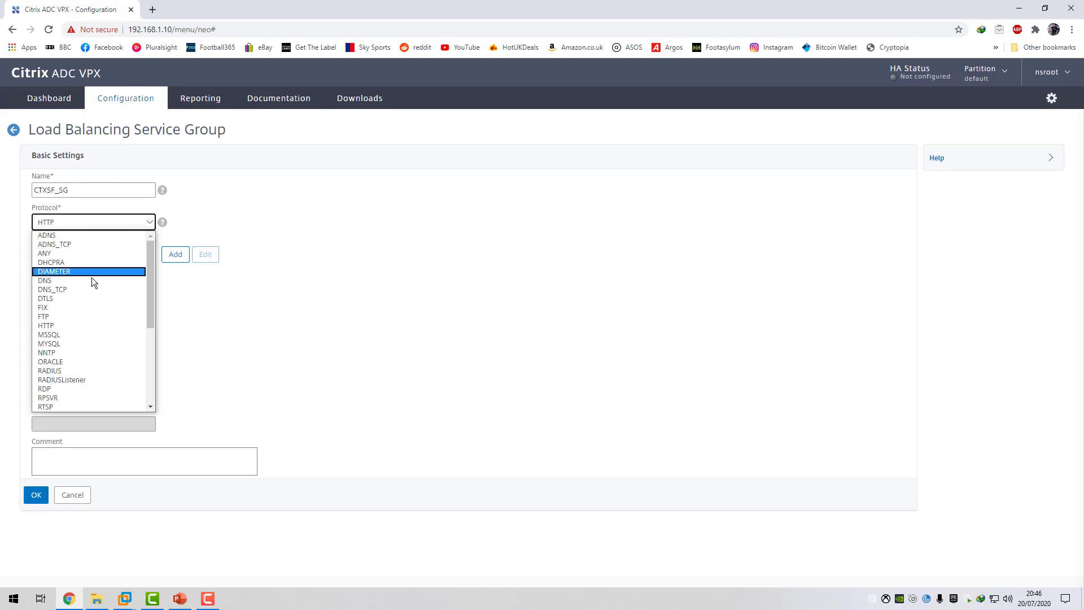
scroll(80, 297, "down", 2)
left_click(68, 339)
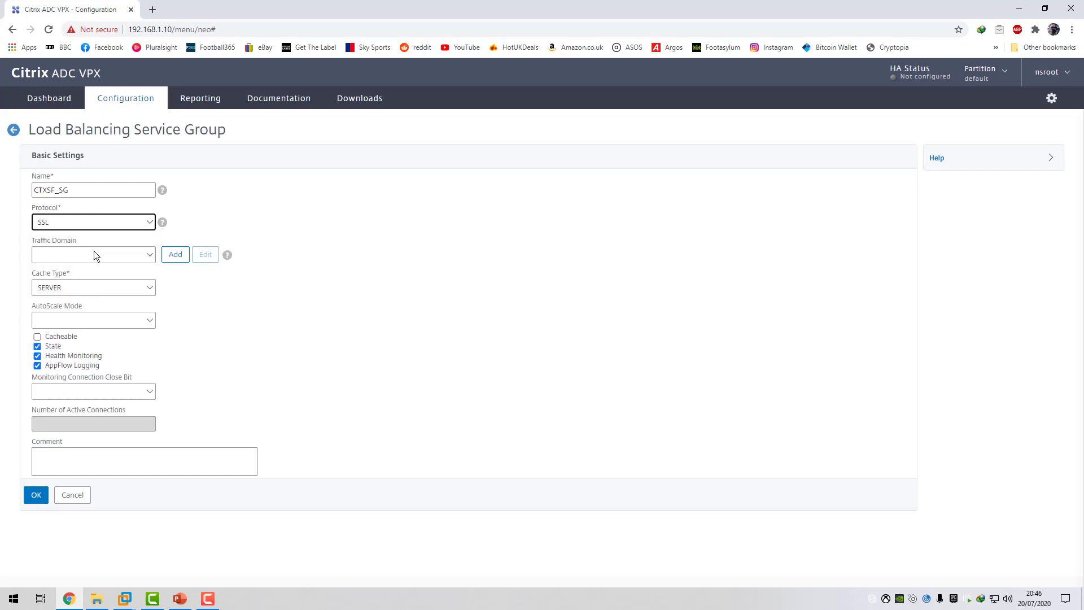
left_click(42, 495)
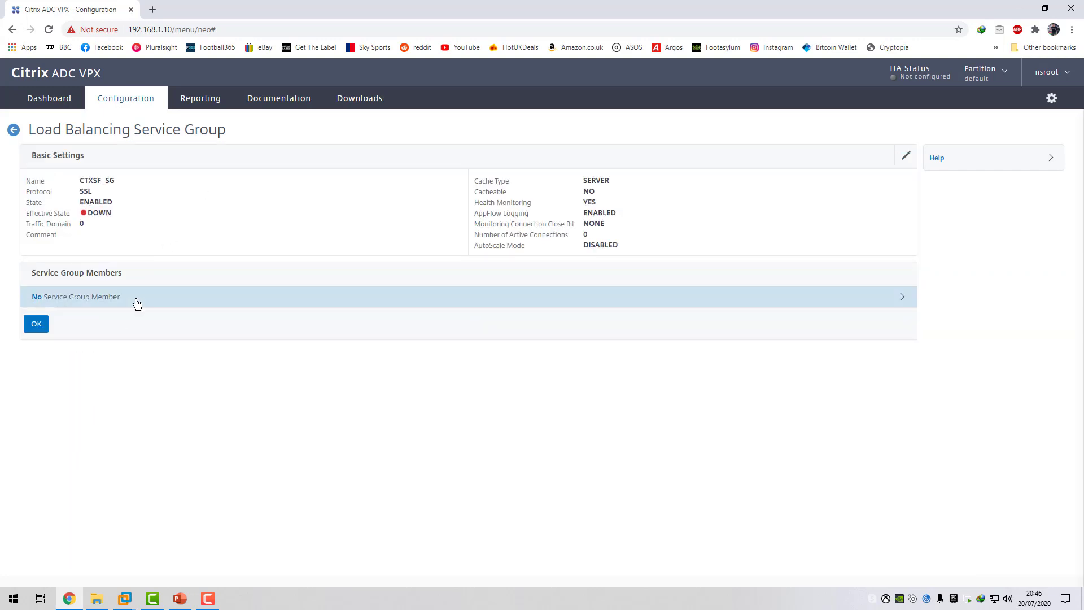
Start a server-based member for the service group and name its new server LON-CTX-SF01.
left_click(122, 298)
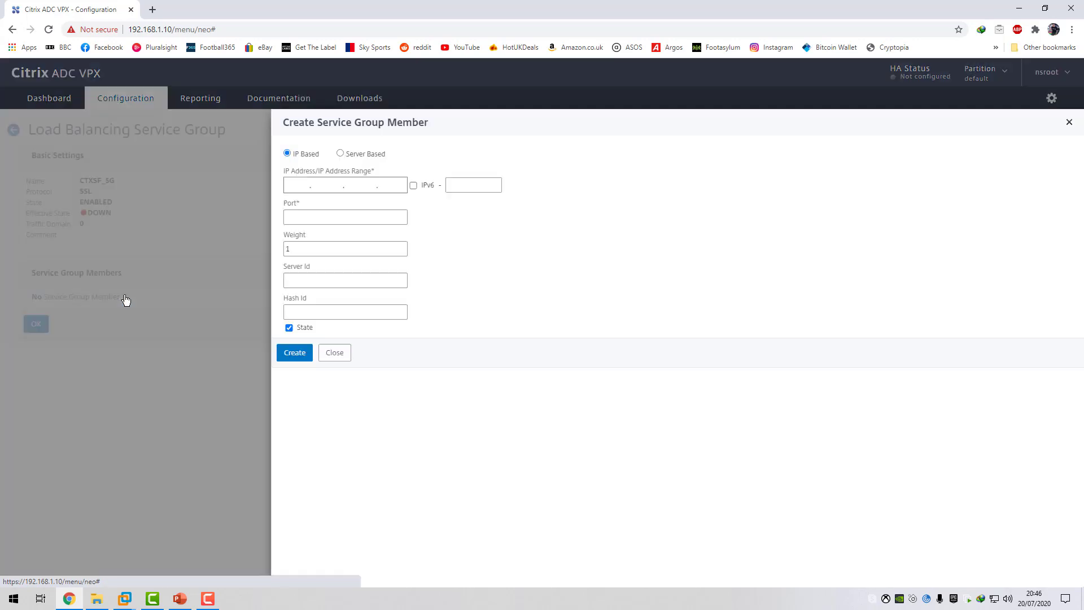
left_click(341, 154)
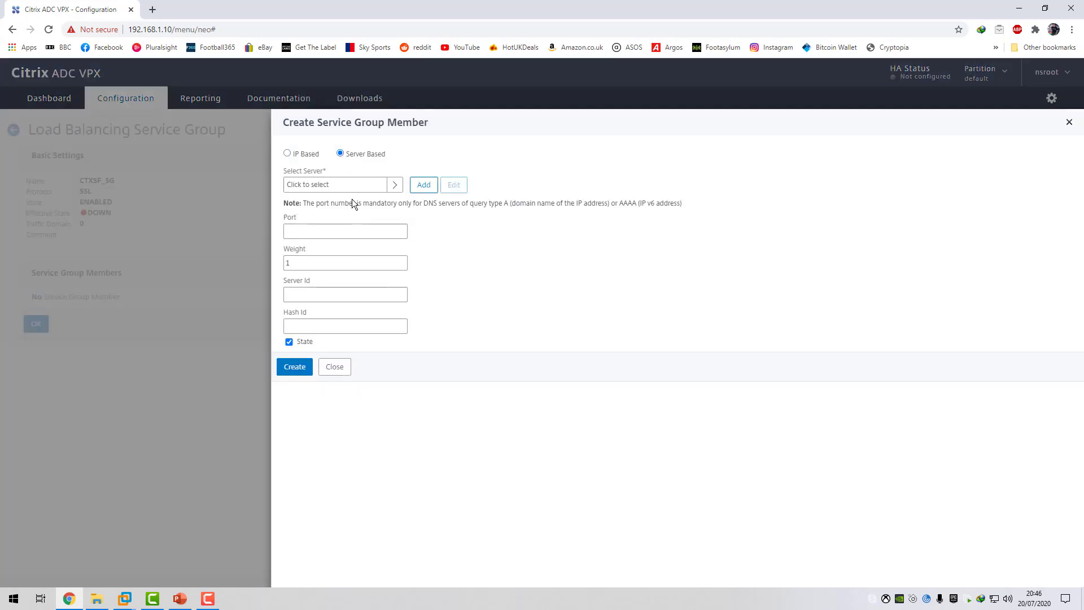
left_click(423, 185)
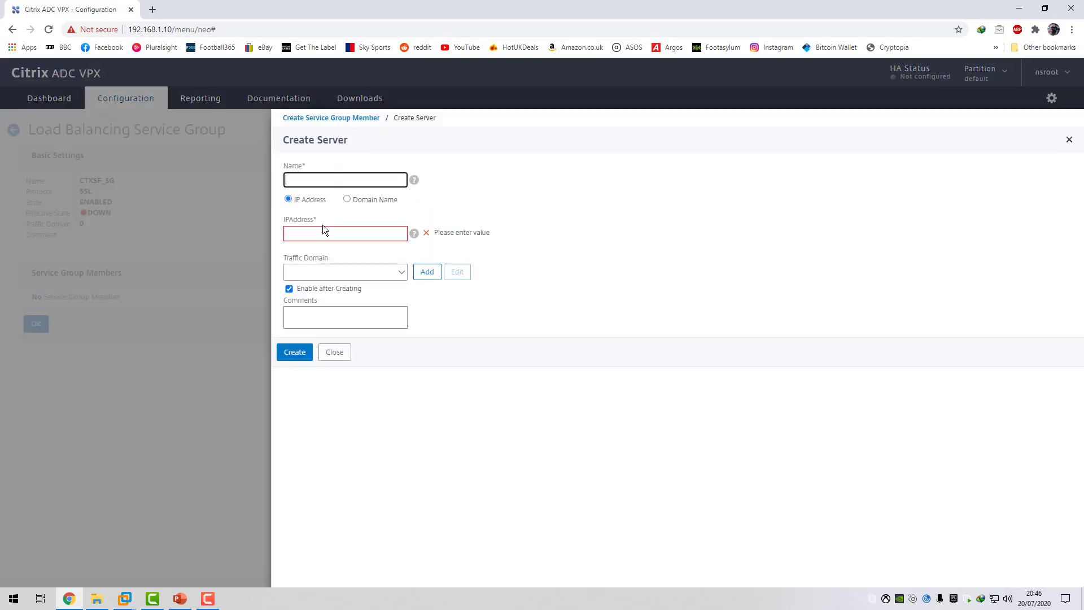
type("LON-CTX-SF01")
Define the new server by domain name with the FQDN LON-CTX-SF01.c4rm0.com and create it.
left_click(347, 200)
left_click(319, 234)
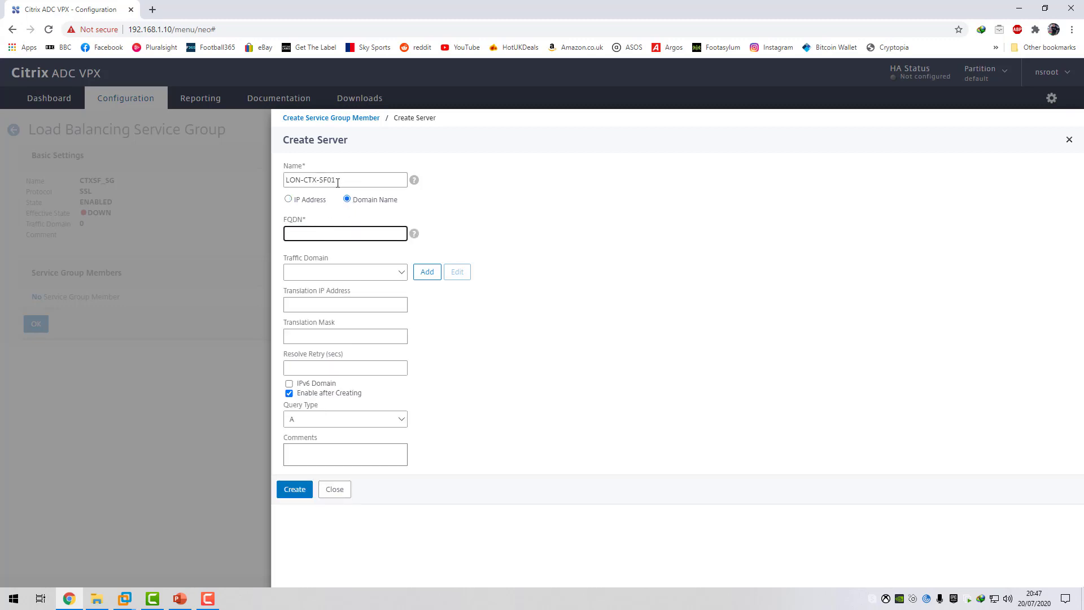
triple_click(338, 181)
right_click(288, 184)
left_click(305, 232)
left_click(304, 235)
key("ctrl+v")
type(".c4rm0.com")
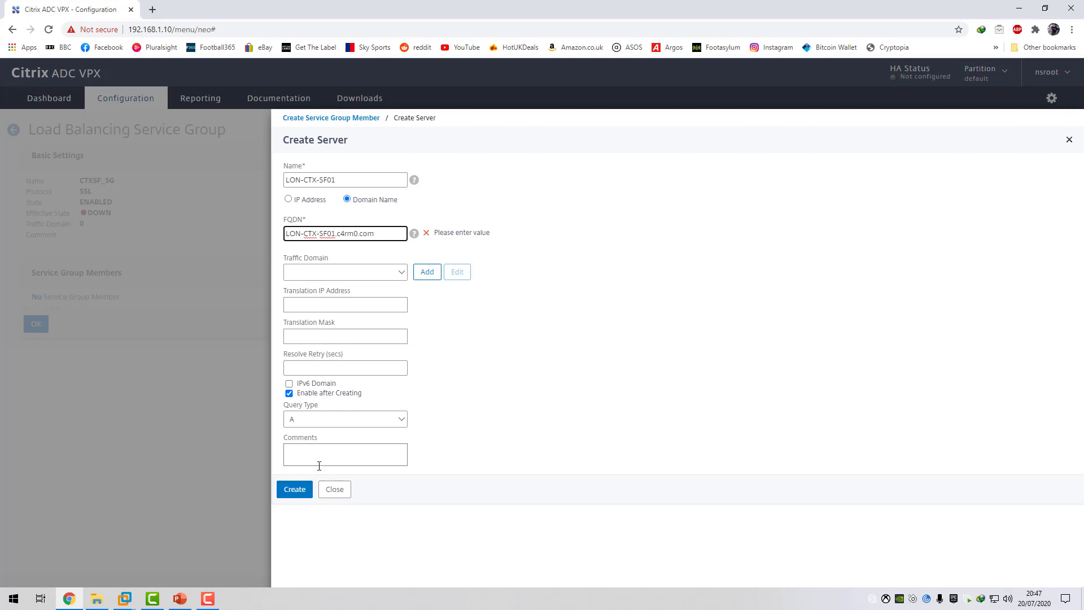
left_click(295, 489)
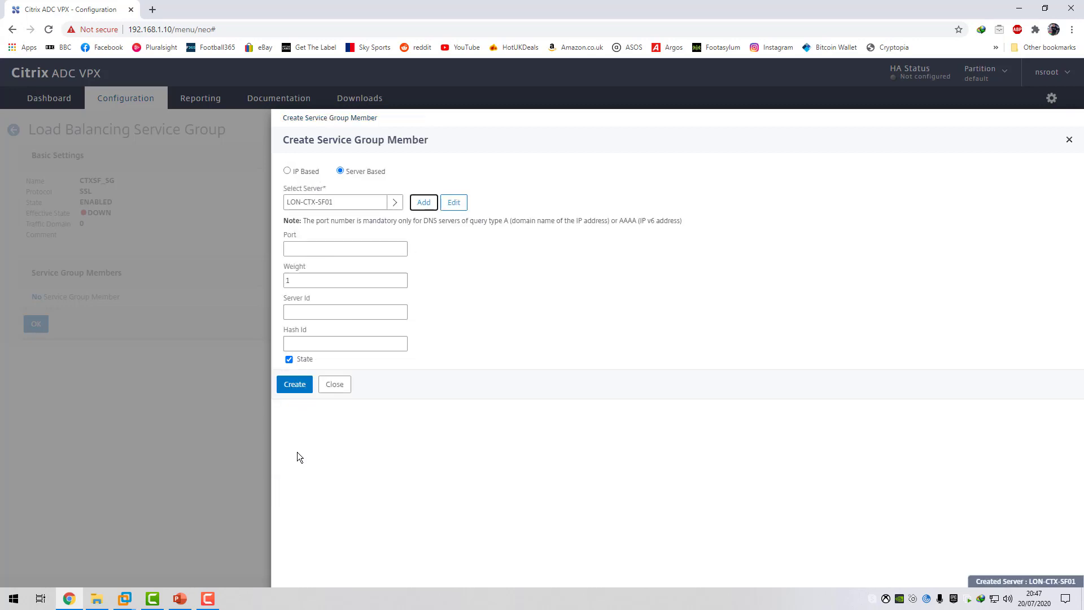
Set the LON-CTX-SF01 member's port to 443 and bind it to the service group.
left_click(308, 252)
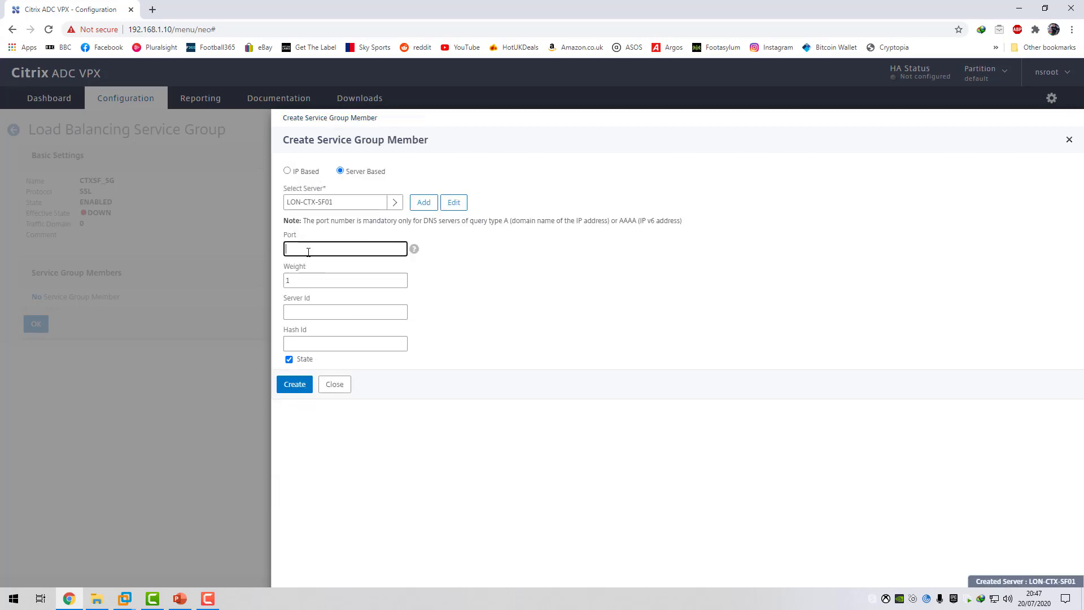
type("443")
left_click(299, 389)
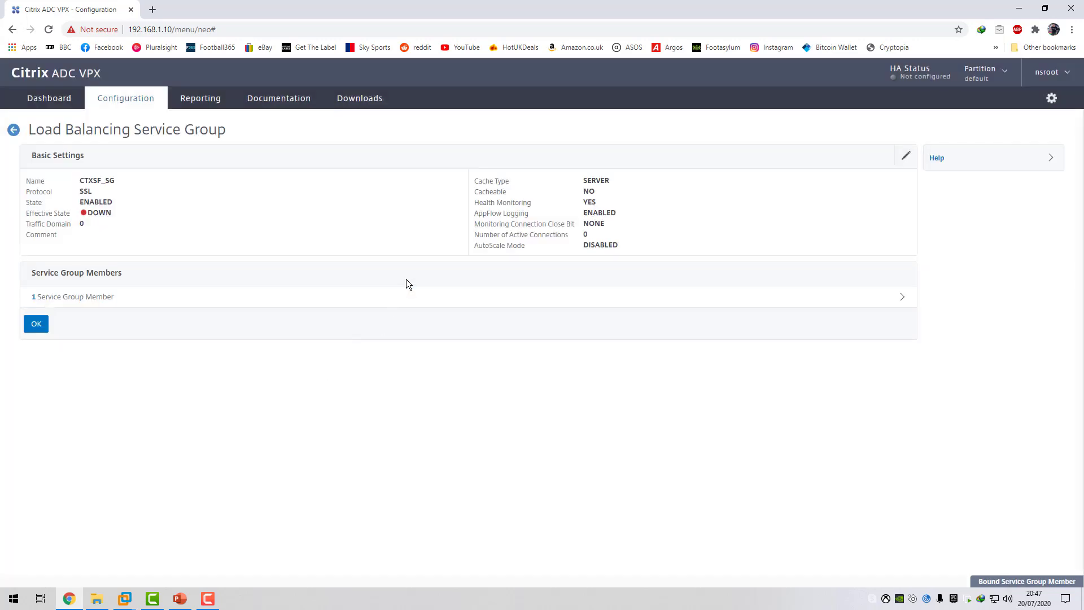
Start a second server-based member for the service group and name its new server LON-CTX-SF02.
left_click(101, 296)
left_click(296, 149)
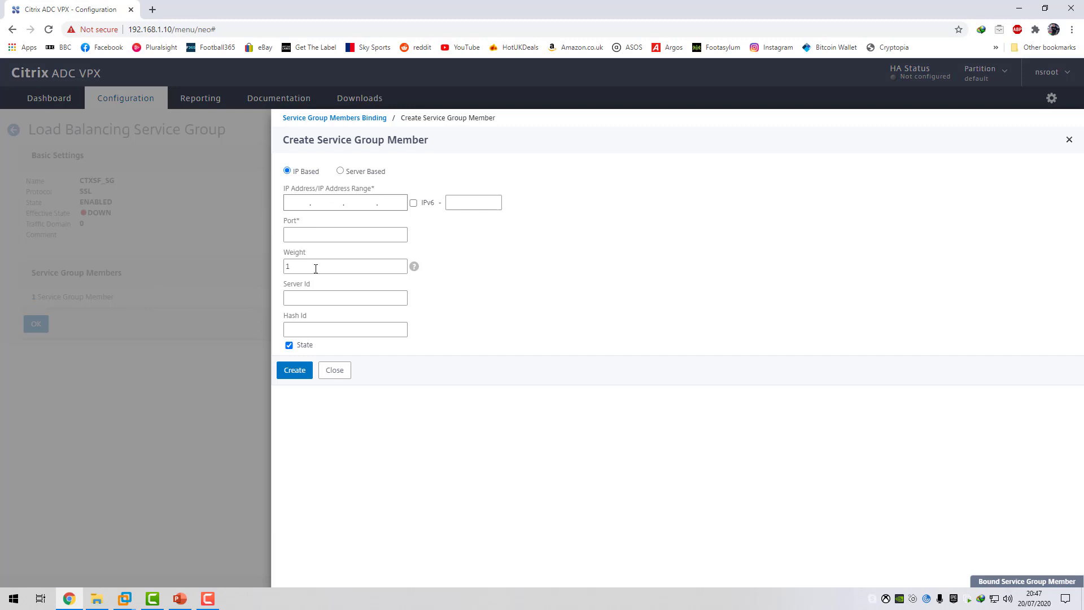
left_click(340, 171)
left_click(424, 202)
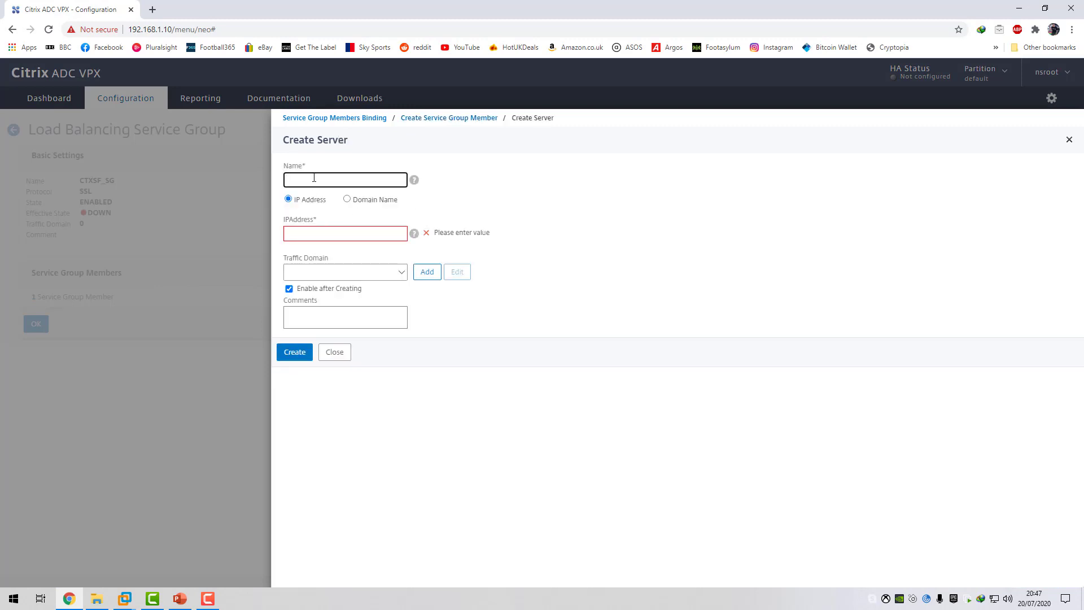
key("ctrl+v")
key("BackSpace")
type("2")
Define the second server by domain name with the FQDN LON-CTX-SF02.c4rm0.com and create it.
left_click(348, 199)
left_click(325, 232)
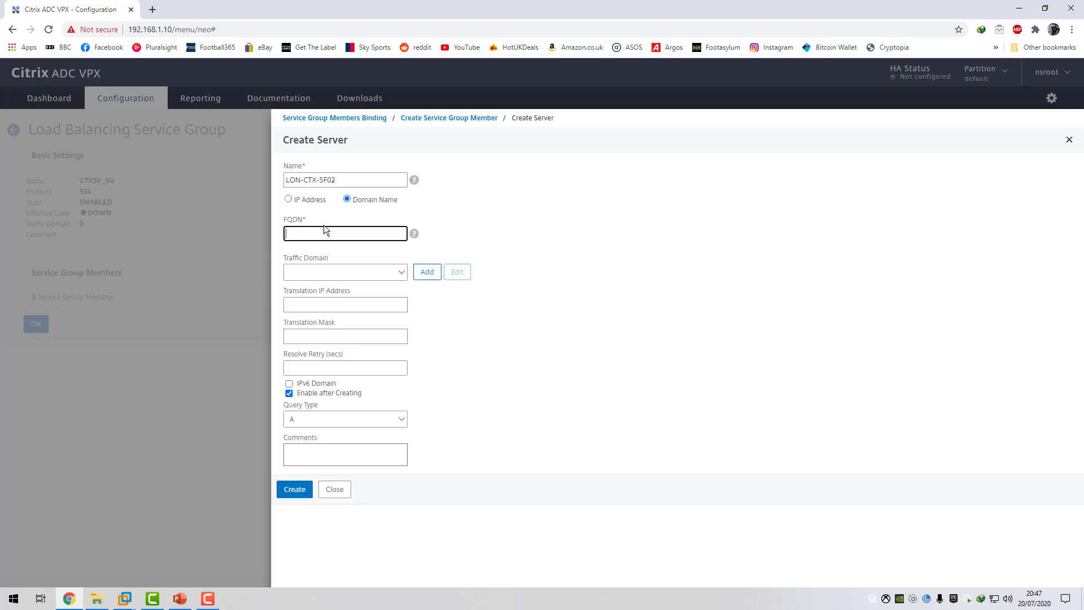
key("ctrl+v")
key("BackSpace")
type("2")
left_click(299, 493)
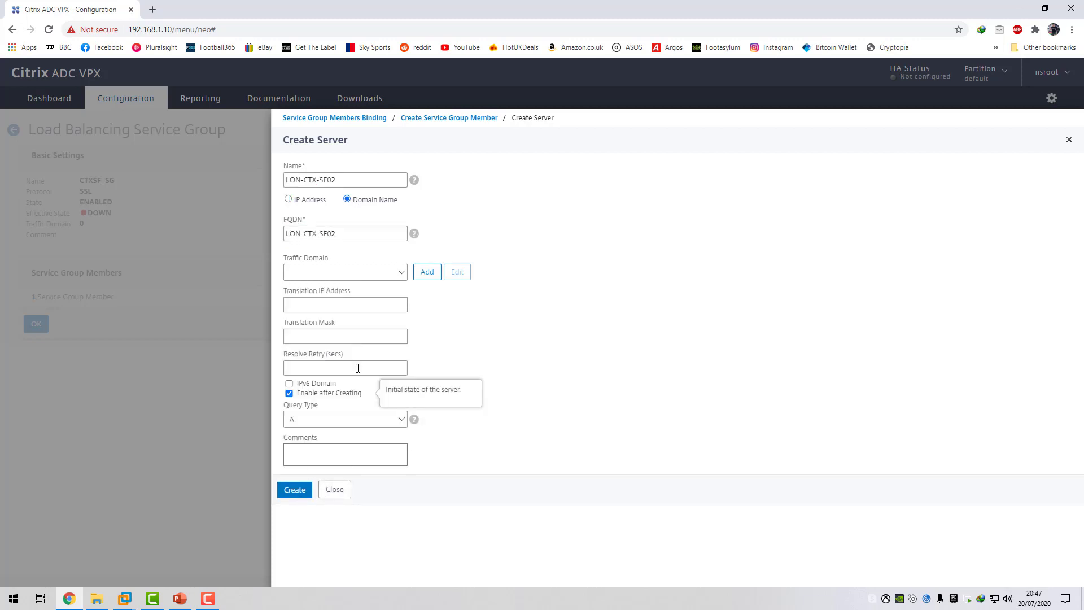
left_click(362, 235)
type(".c4rm0.com")
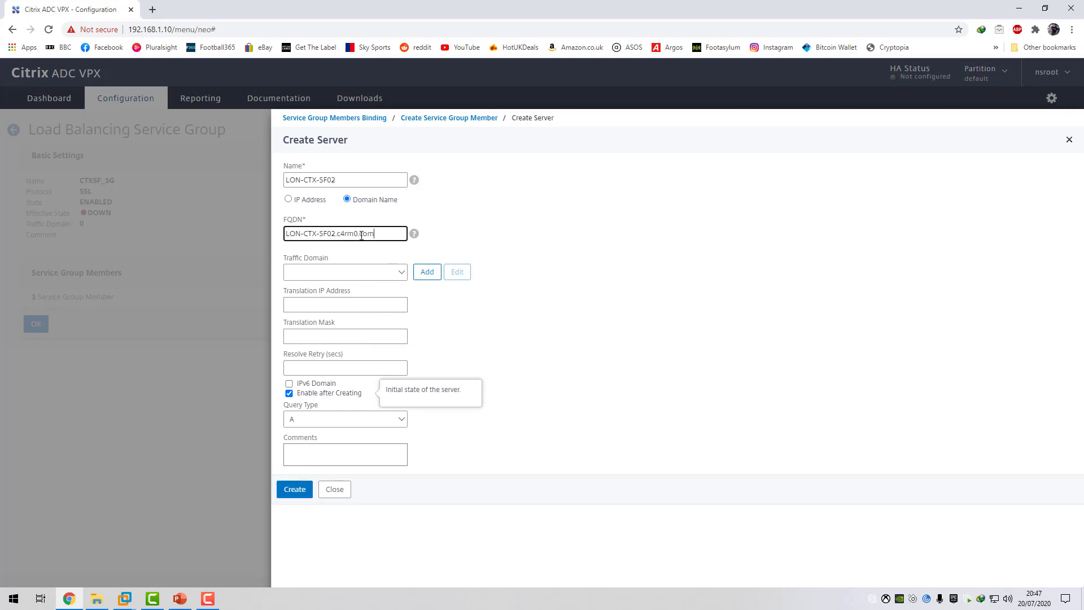
left_click(298, 489)
Bind LON-CTX-SF02 to the service group on port 443 and accept the member list.
left_click(320, 250)
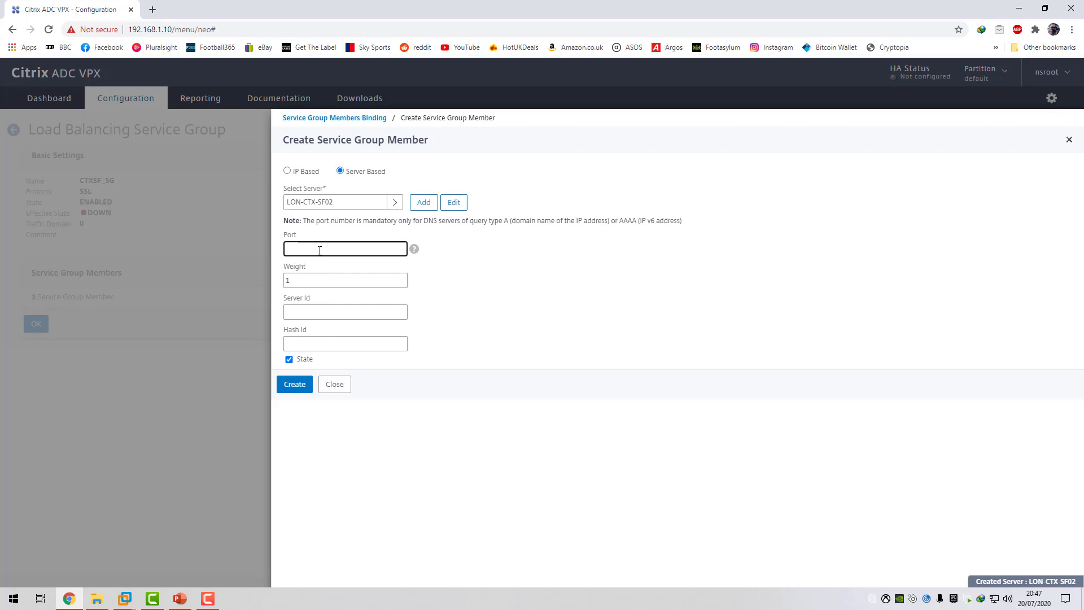
type("443")
left_click(296, 385)
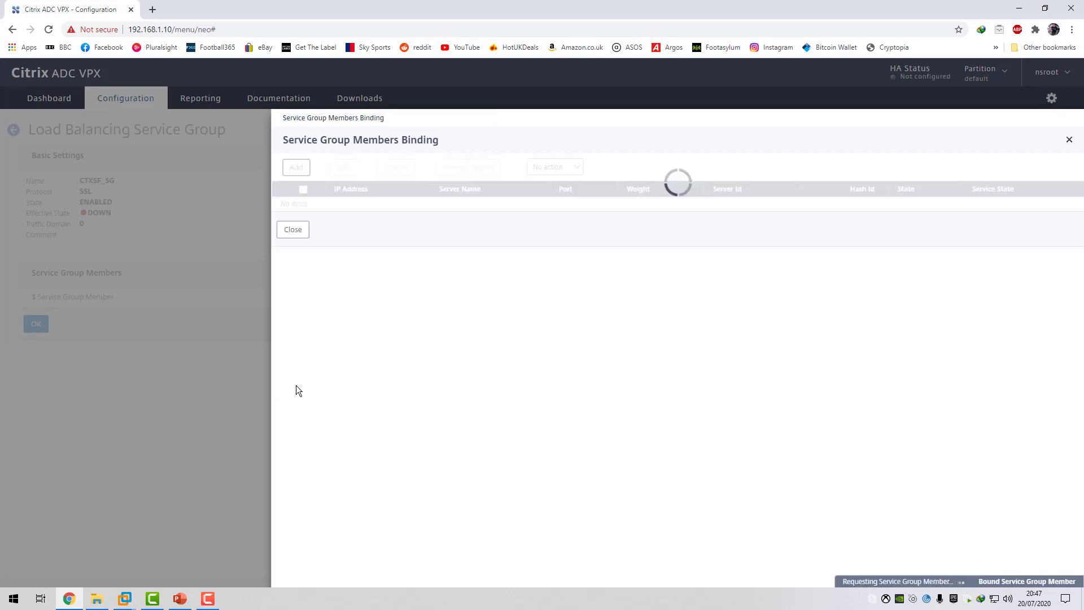
left_click(293, 231)
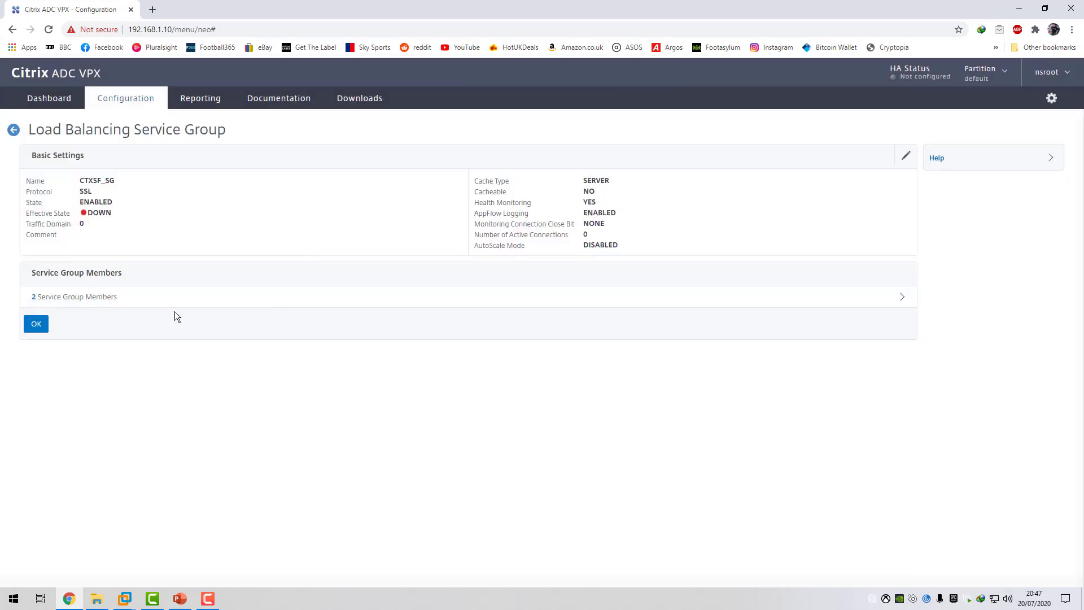
left_click(37, 326)
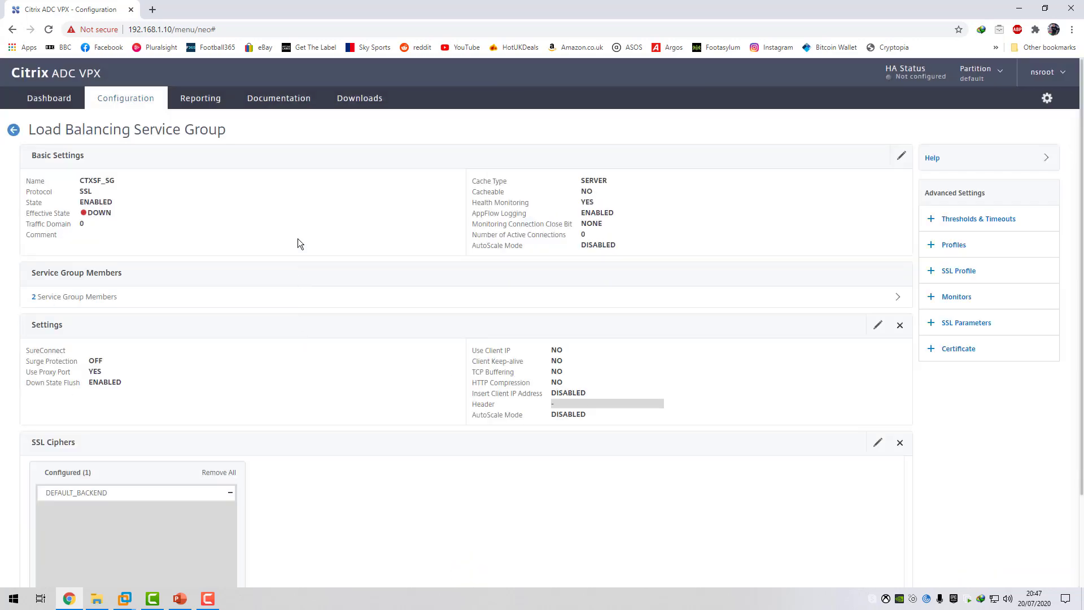
Check the service state of the bound members and the service group's Insert Client IP Address setting.
left_click(104, 297)
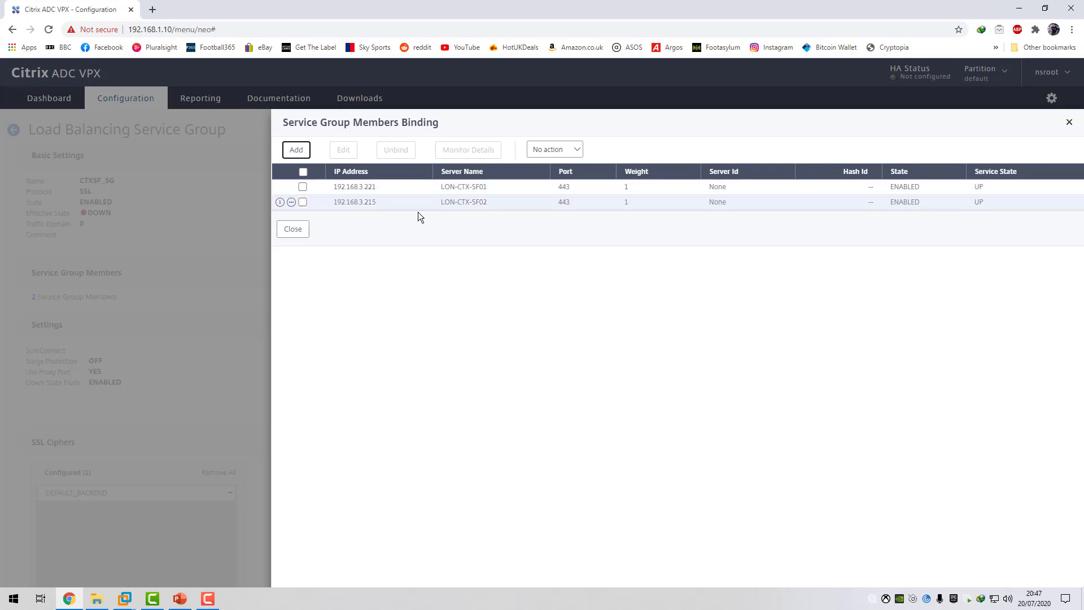
left_click(293, 229)
scroll(244, 291, "down", 2)
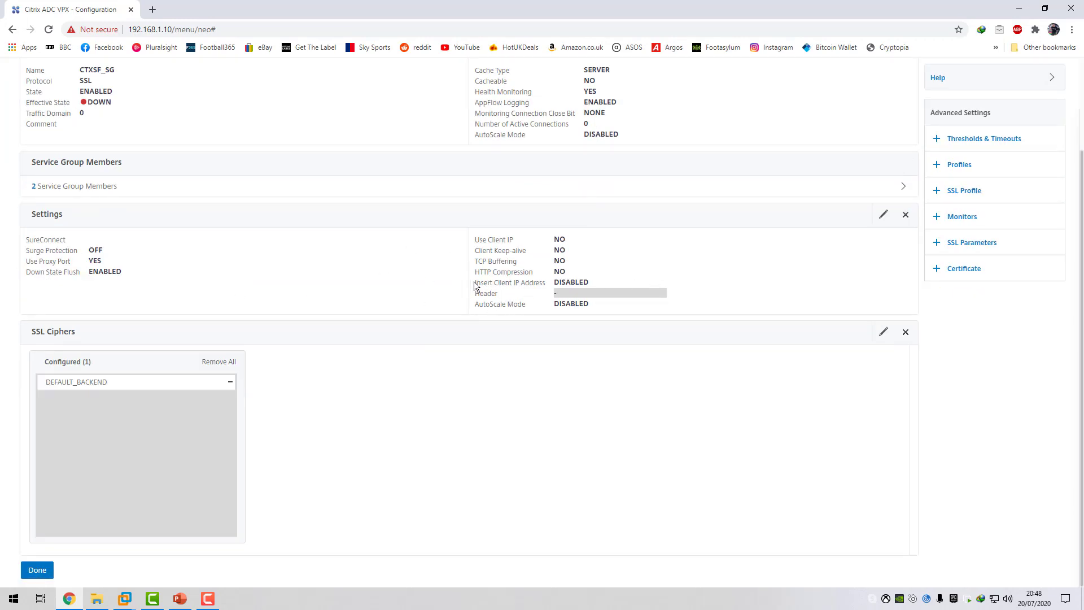
left_click_drag(474, 281, 545, 289)
left_click(540, 285)
left_click_drag(474, 285, 545, 288)
left_click(538, 287)
Enable Insert Client IP Address in the service group settings with the header x-forwarded-for.
left_click(884, 214)
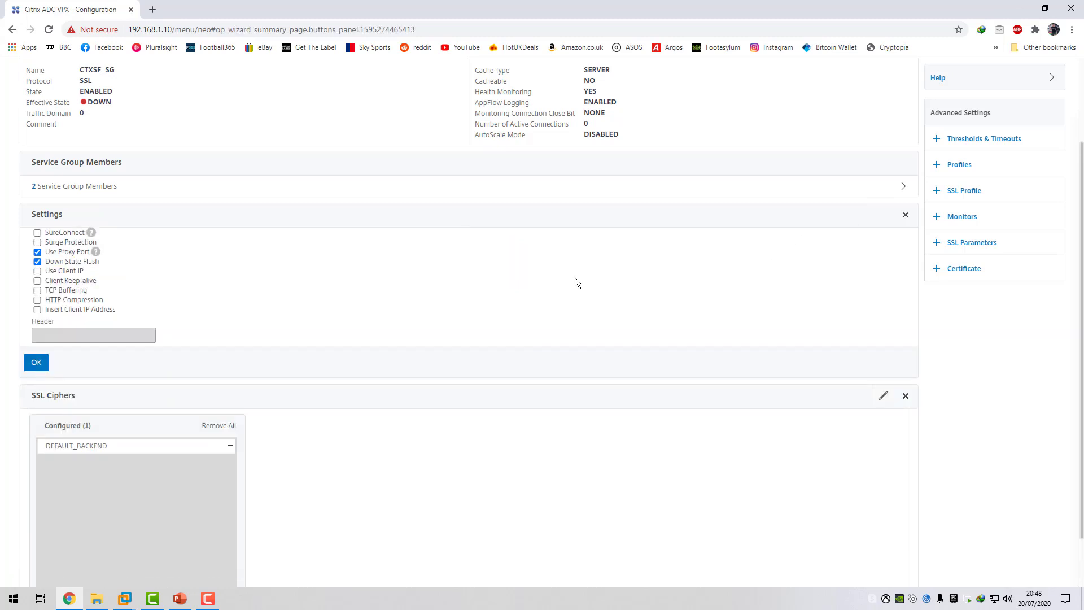
left_click(37, 309)
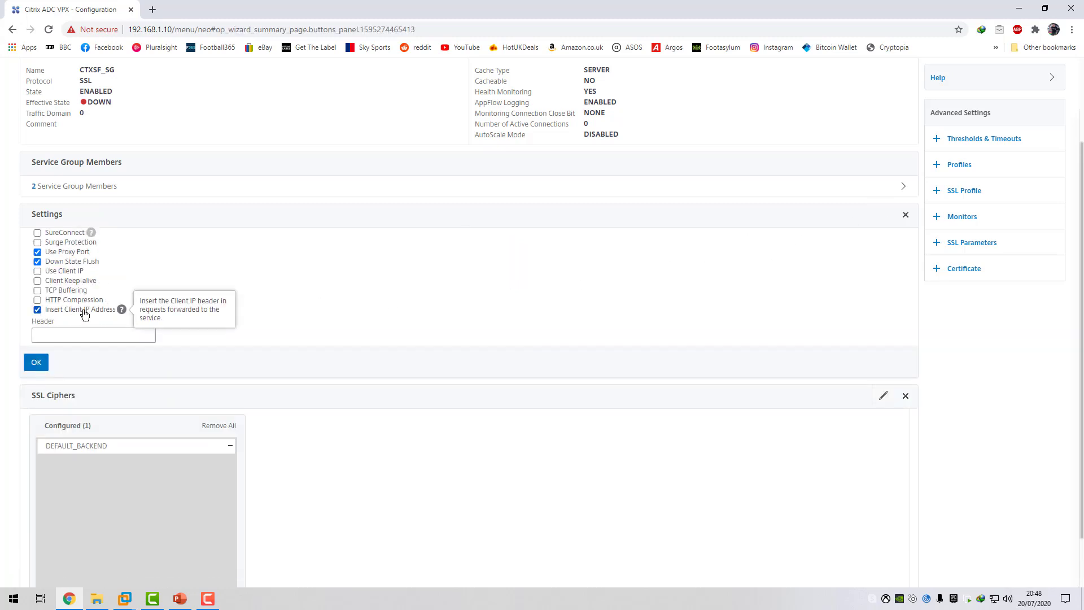
left_click(76, 332)
type("x-fo")
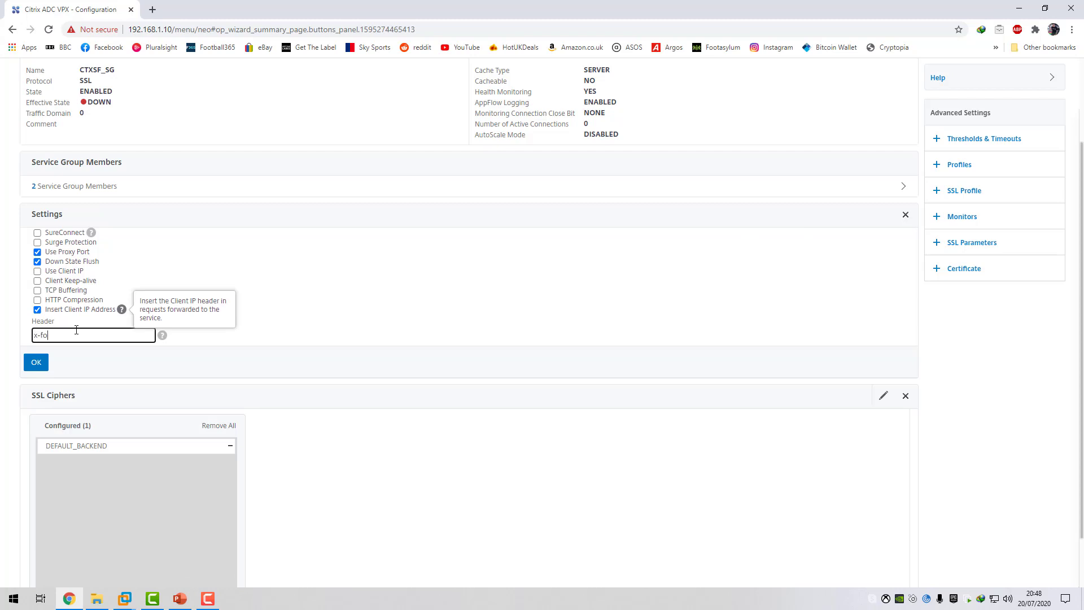
type("rwarded-for")
triple_click(48, 337)
left_click(36, 362)
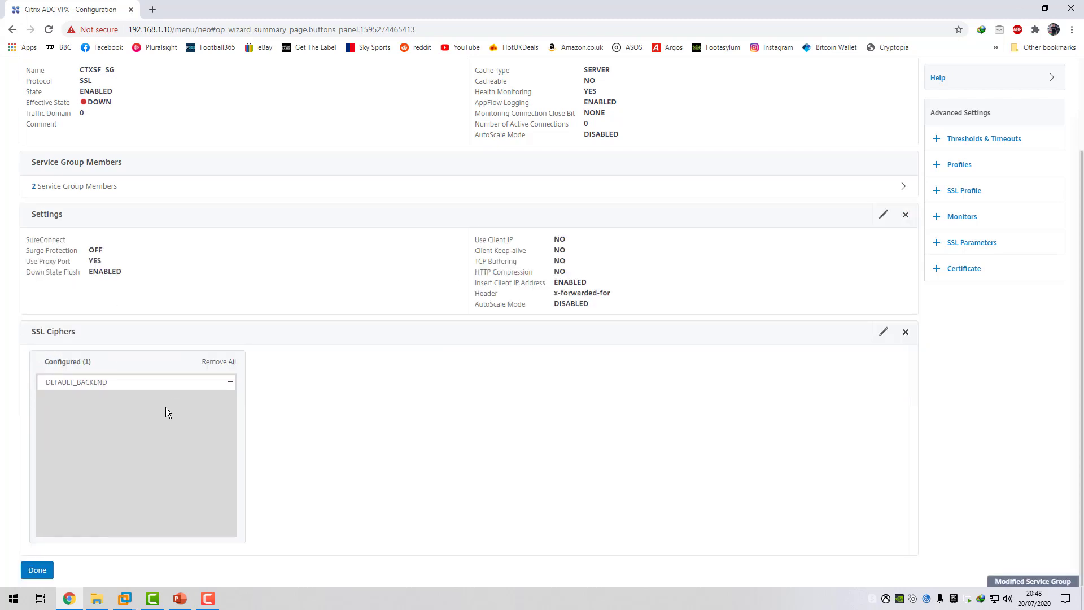
Finish the CTXSF_SG service group configuration and refresh the list of service groups.
left_click(36, 573)
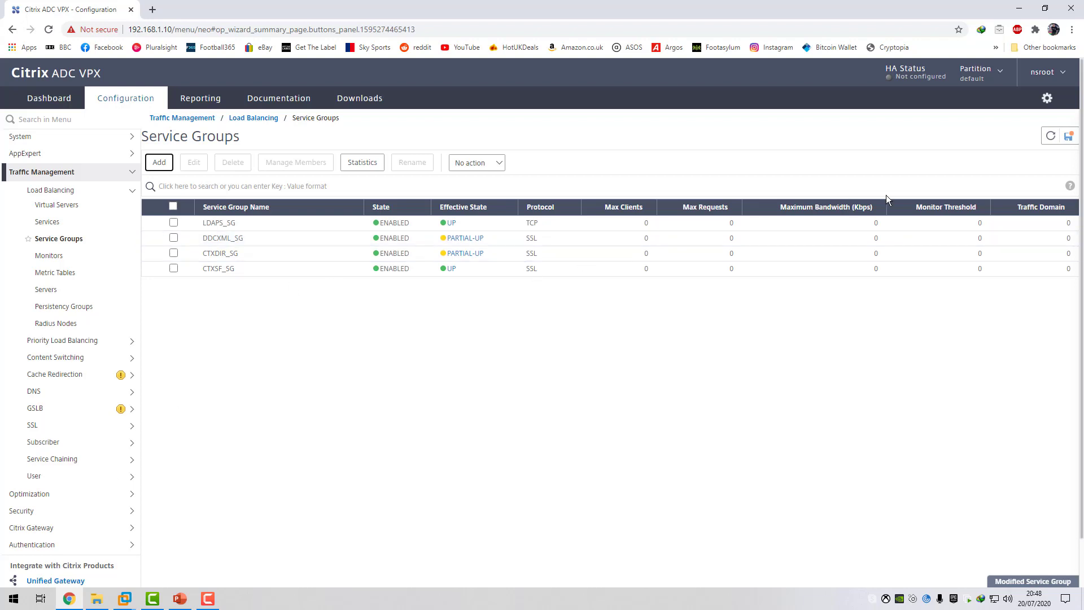
left_click(1049, 137)
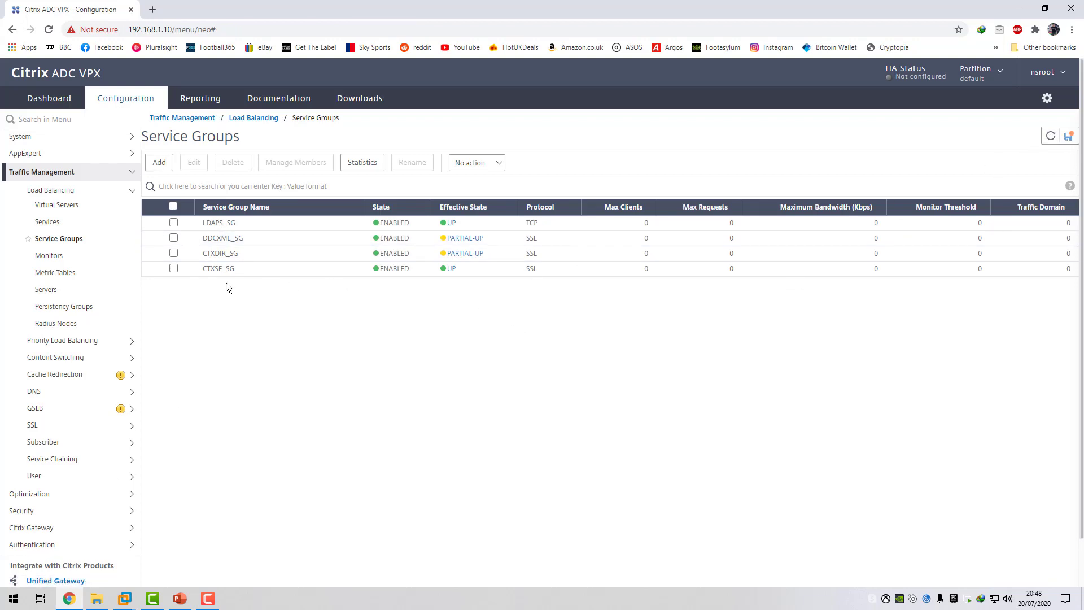
Create a load balancing virtual server named CTXSF_VS with protocol SSL, IP address 192.168.3.107 and port 443.
left_click(64, 207)
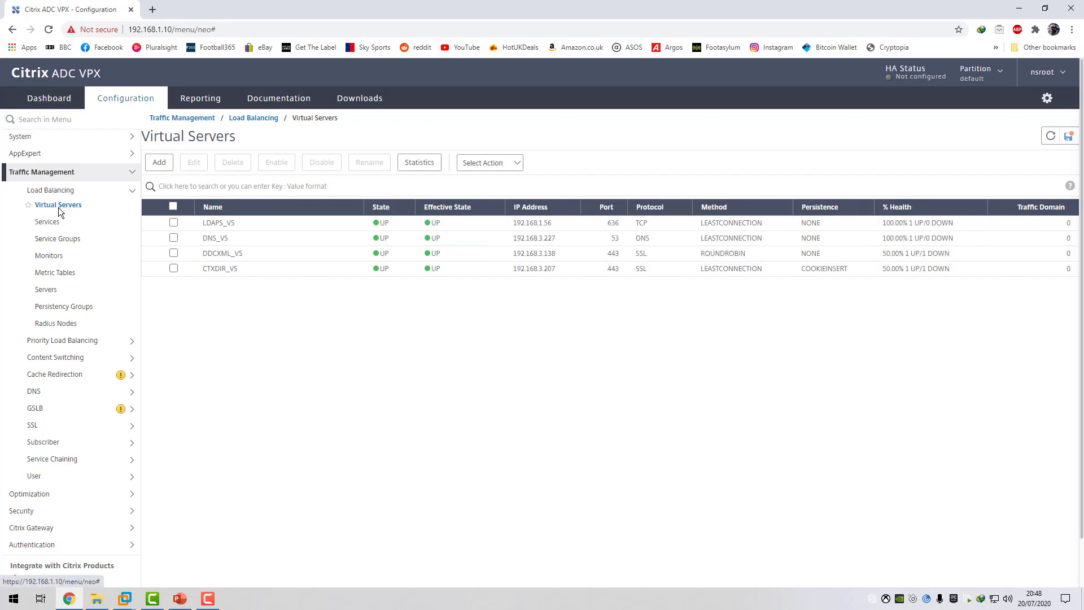
left_click(158, 164)
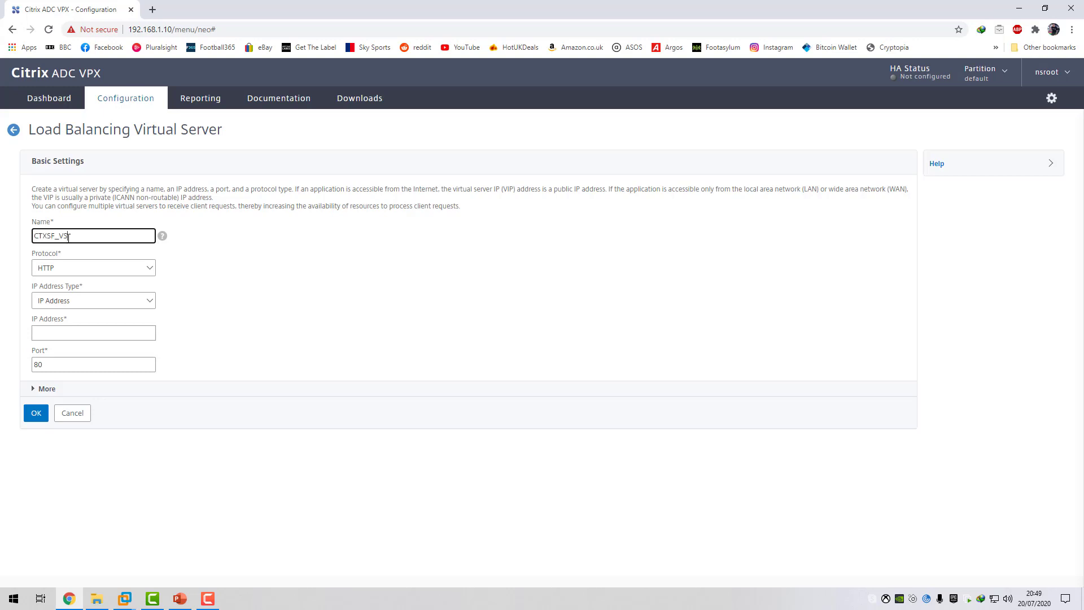
left_click(101, 268)
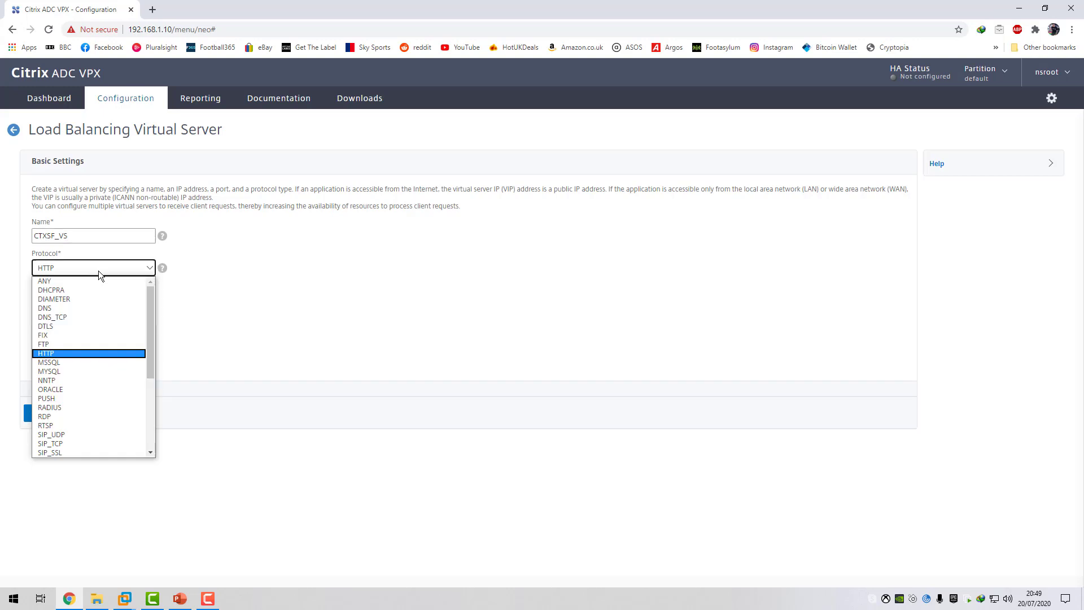
scroll(68, 375, "down", 3)
left_click(57, 357)
left_click(58, 332)
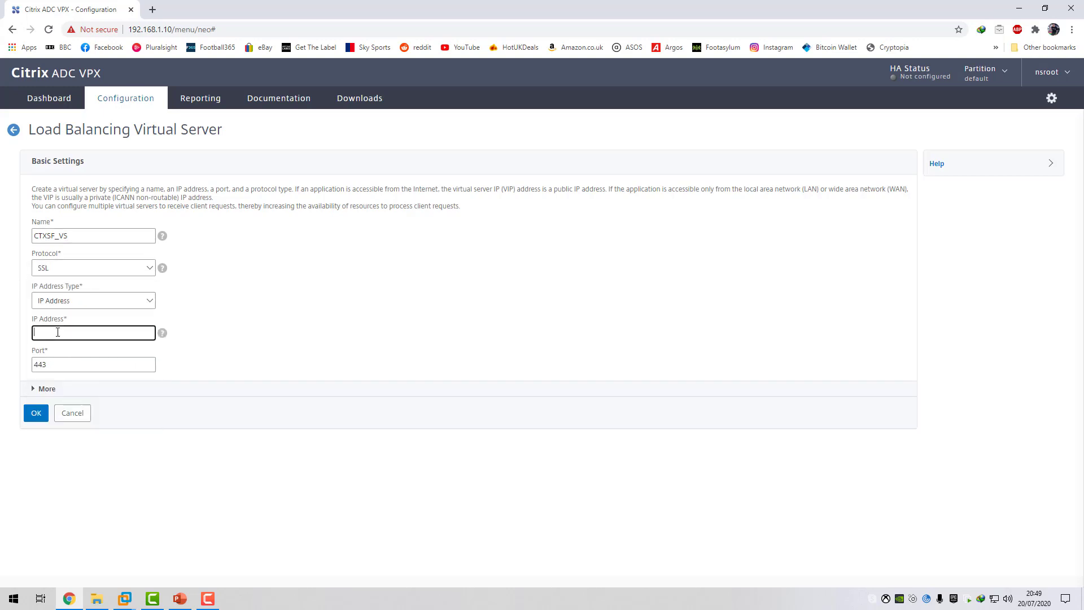
type("192.168.3.107")
key("Tab")
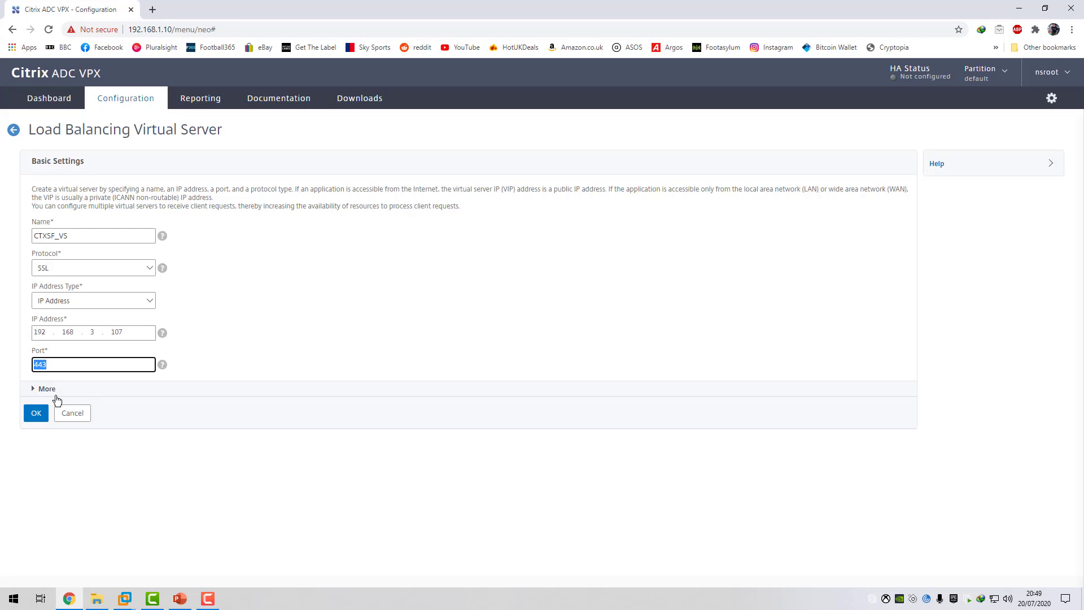
left_click(35, 412)
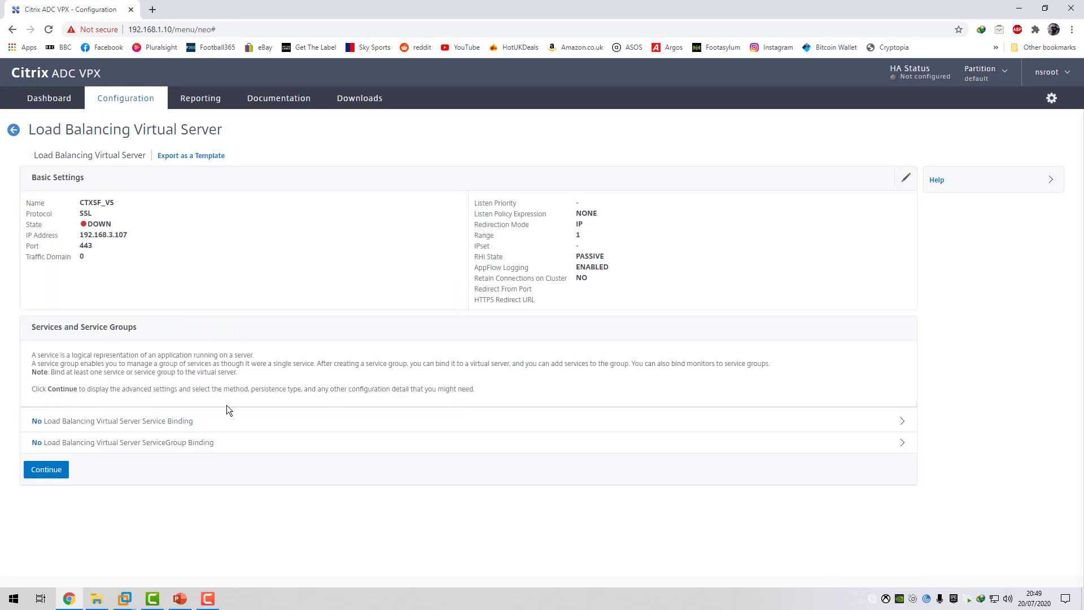
Bind the CTXSF_SG service group to the virtual server and continue to the certificate settings.
left_click(194, 442)
left_click(319, 156)
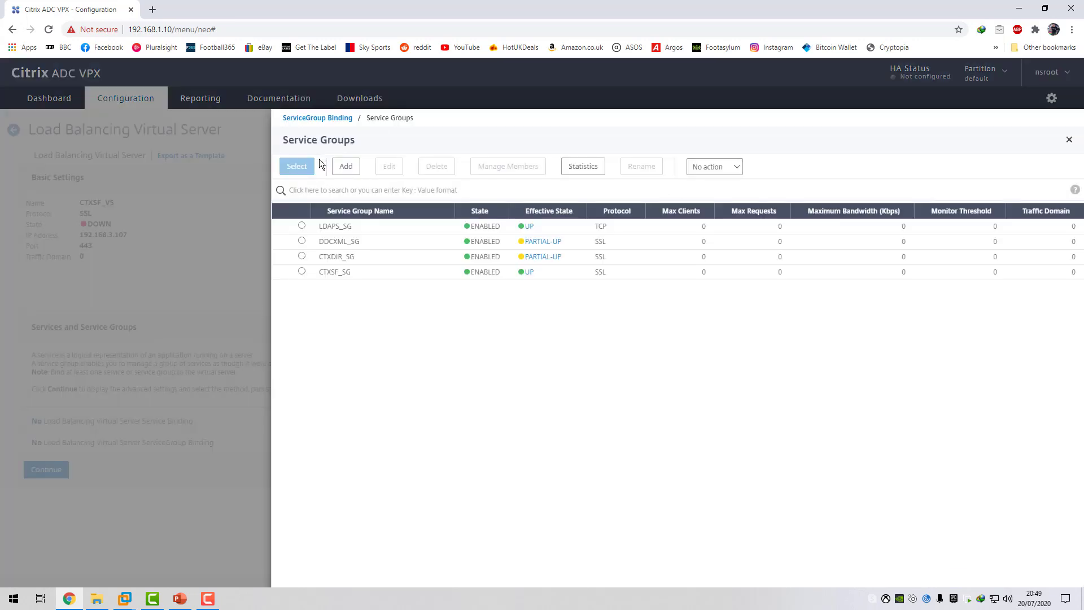
left_click(302, 272)
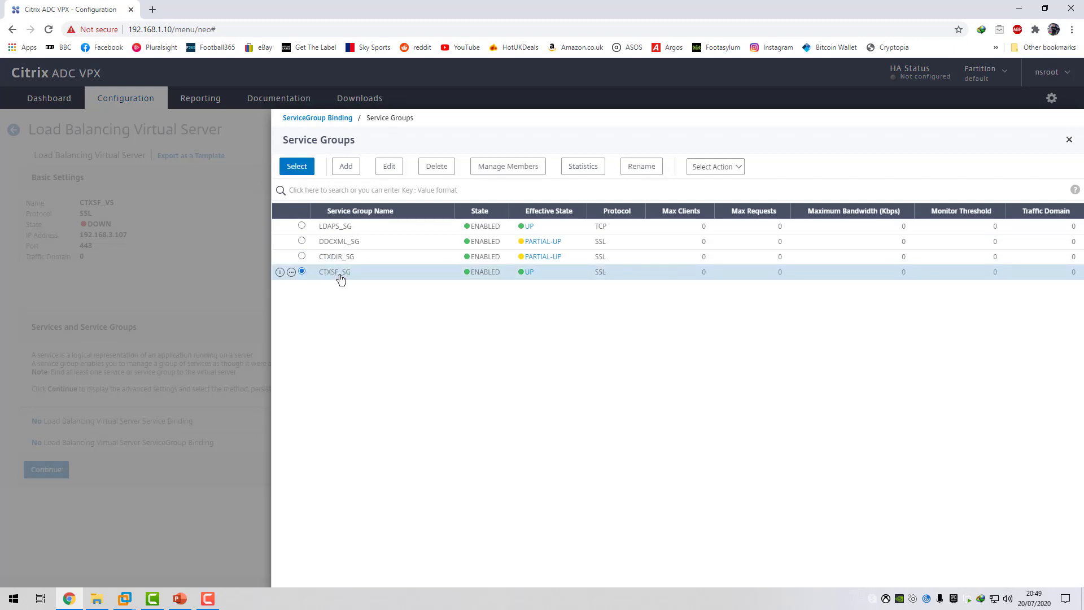
left_click(292, 172)
left_click(288, 203)
left_click(53, 469)
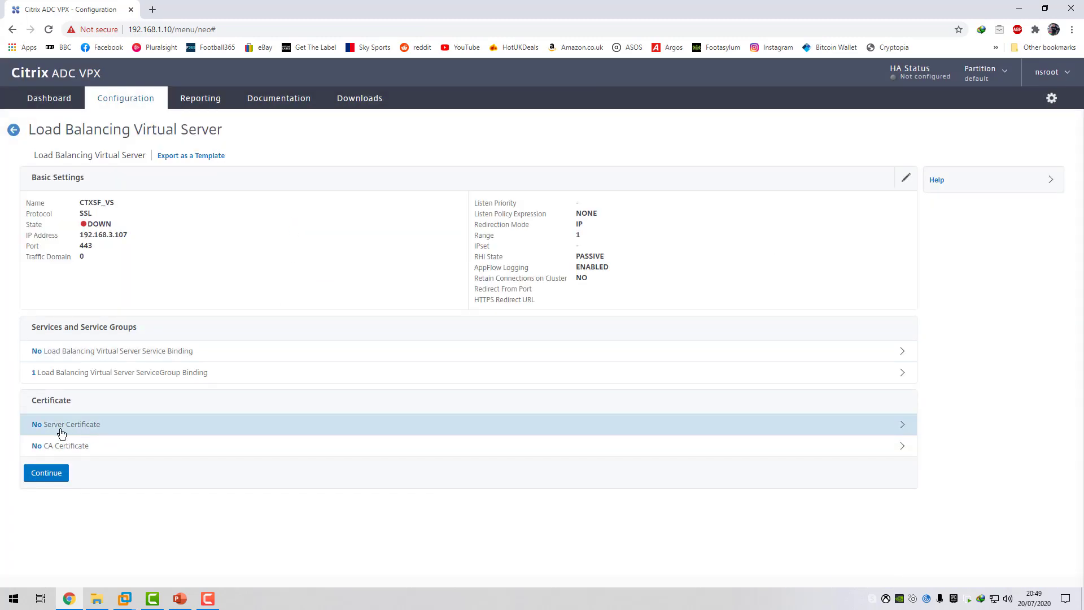
Bind the storefront.c4rm0.com server certificate to the virtual server and continue to its advanced settings.
left_click(84, 425)
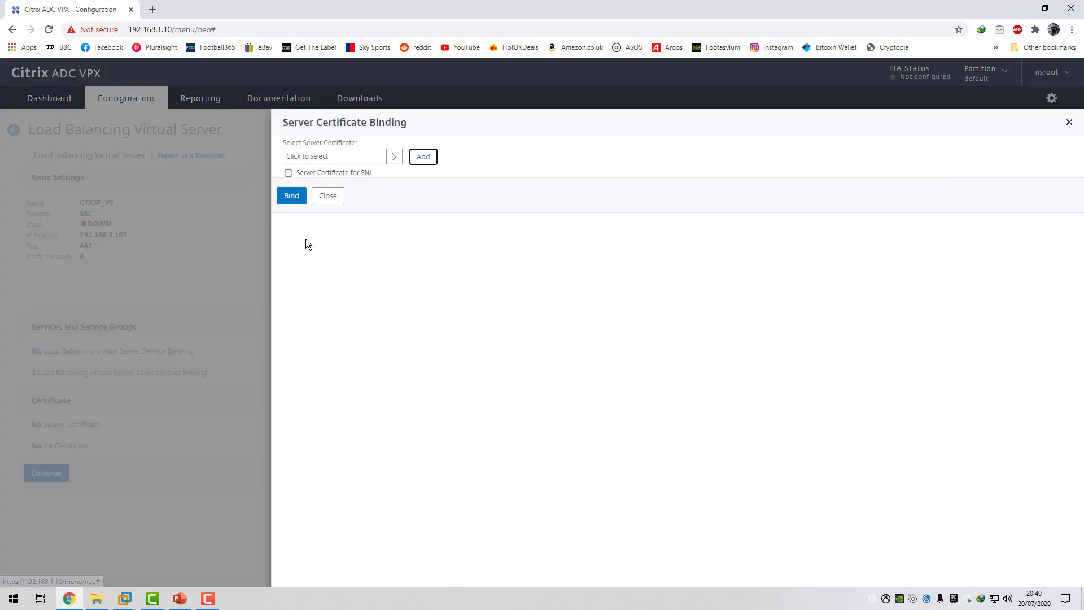
left_click(395, 155)
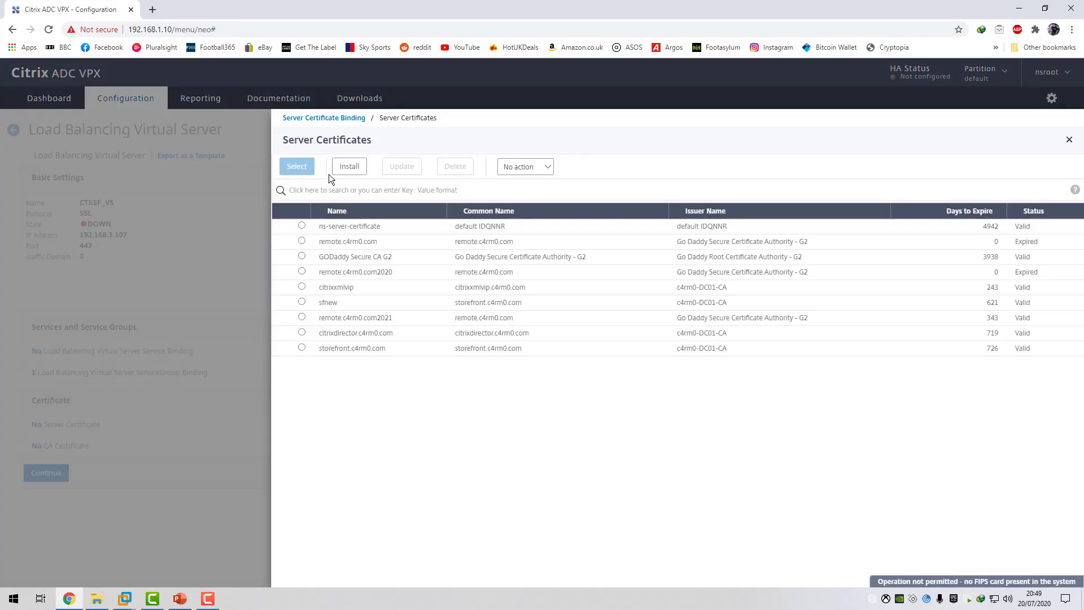
left_click(301, 348)
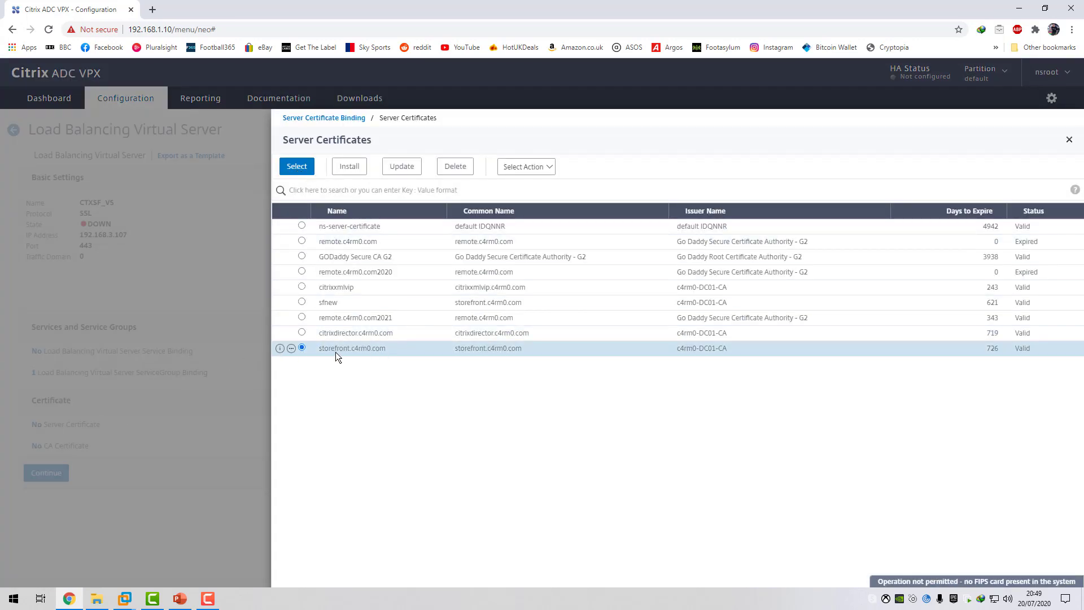
left_click(296, 166)
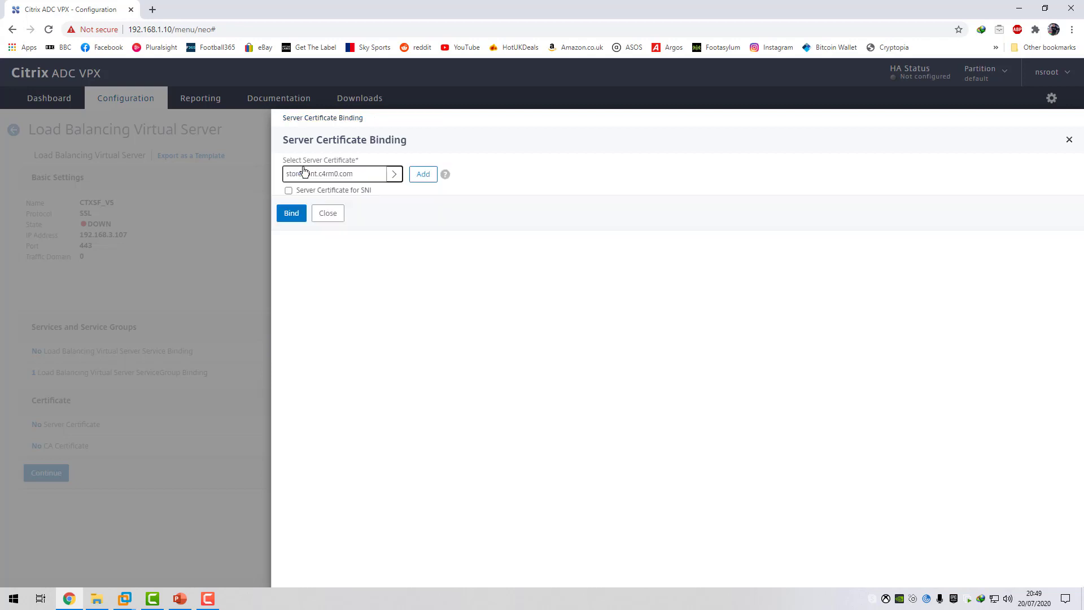
left_click(292, 217)
left_click(46, 473)
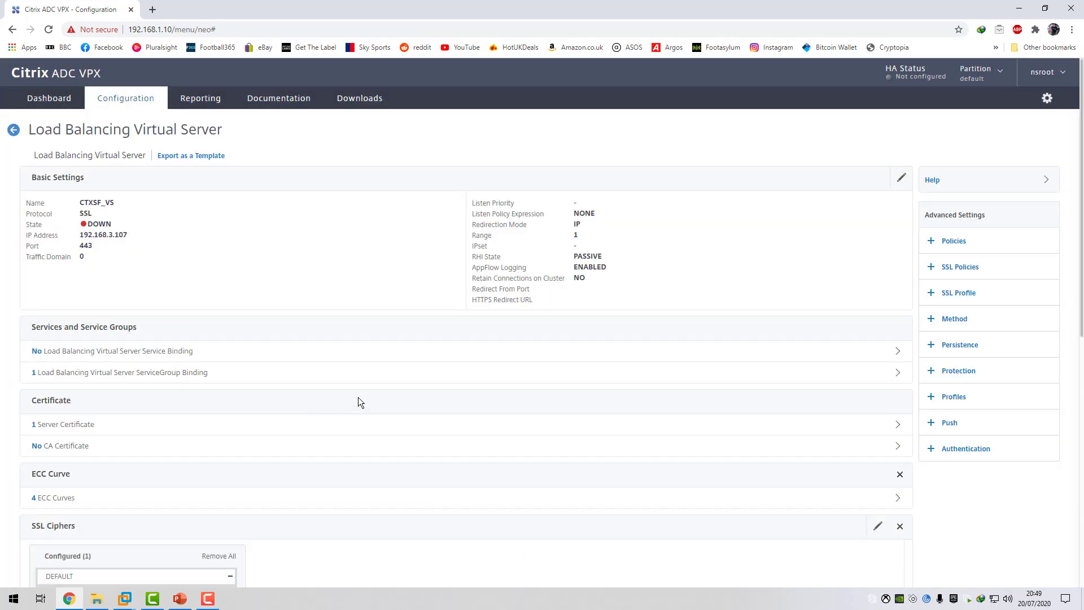
Disable SSLv3 in the virtual server's SSL parameters and finish the virtual server configuration.
scroll(358, 397, "down", 3)
scroll(360, 395, "down", 5)
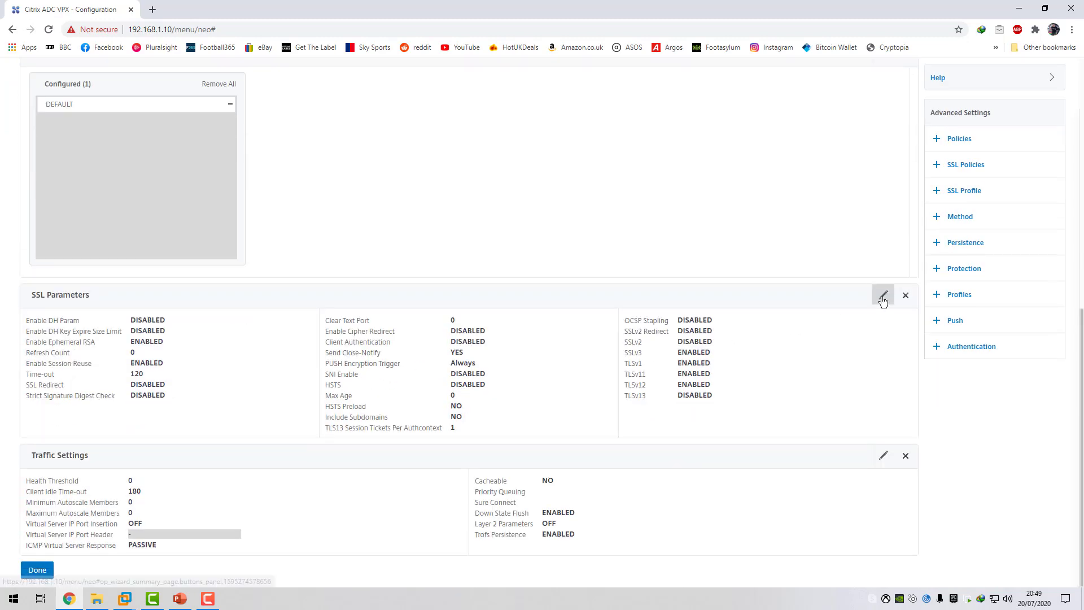
left_click(884, 294)
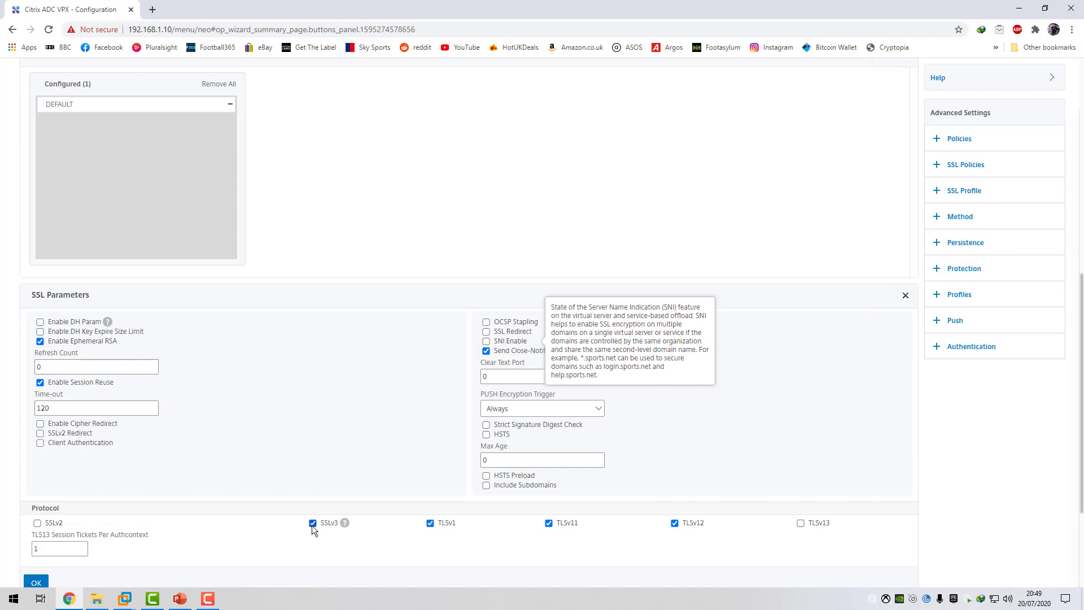
mouse_move(340, 525)
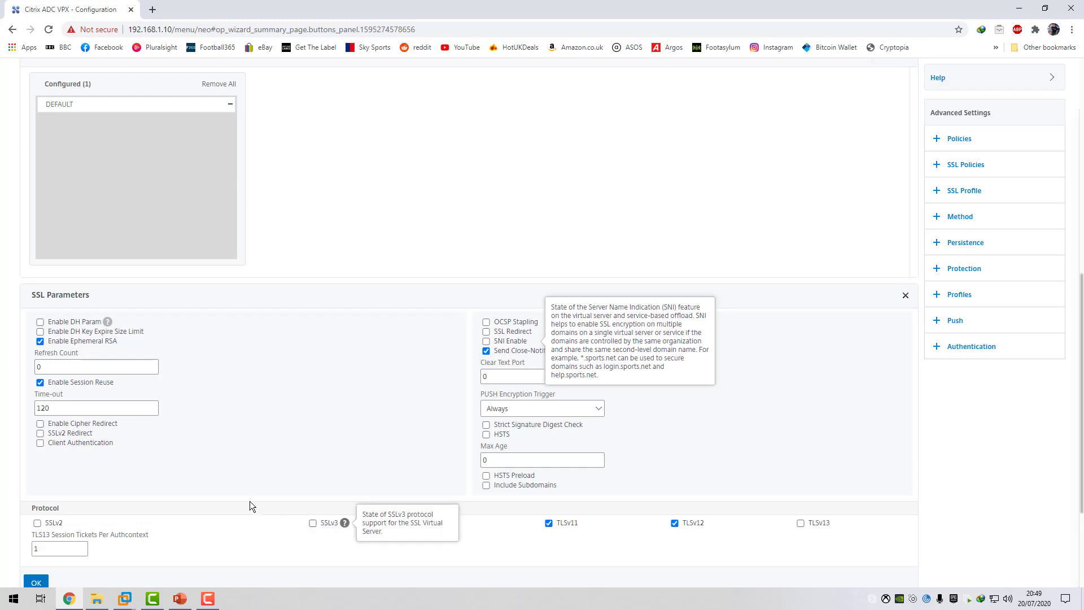
scroll(238, 501, "down", 1)
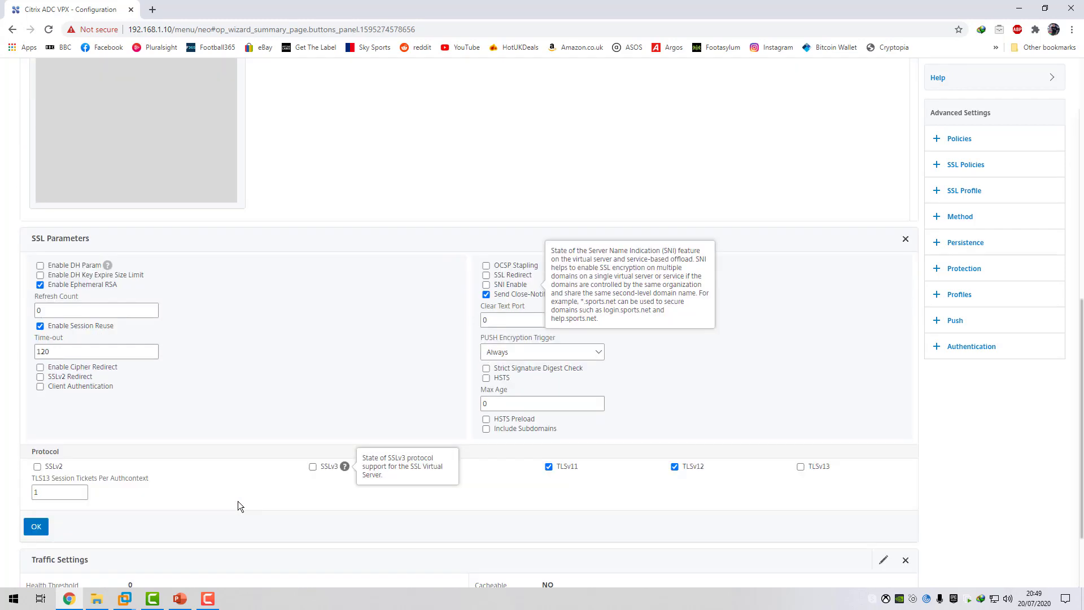
left_click(36, 526)
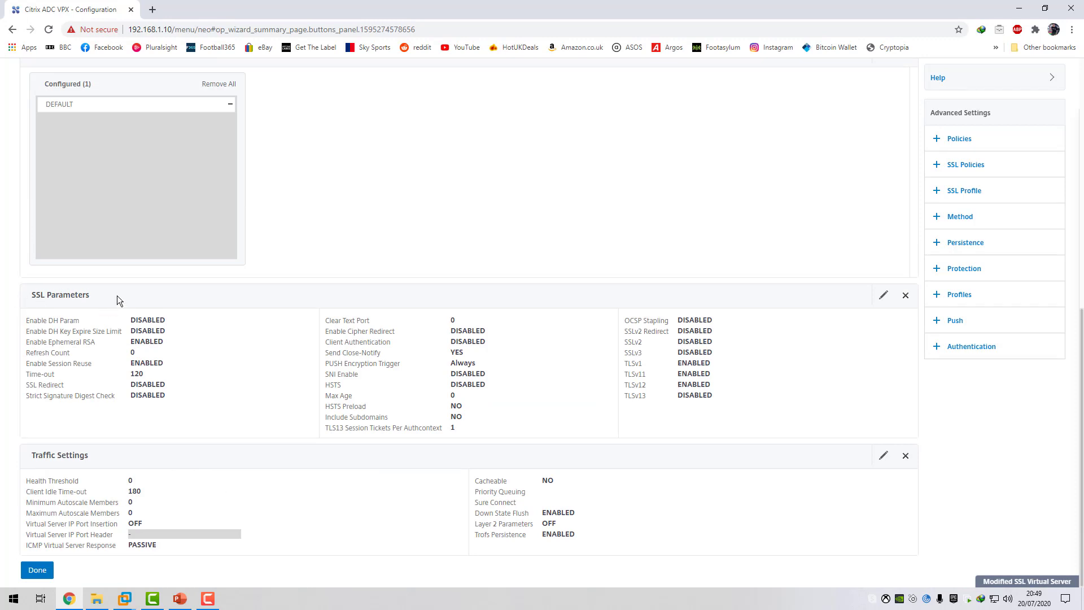
left_click(47, 567)
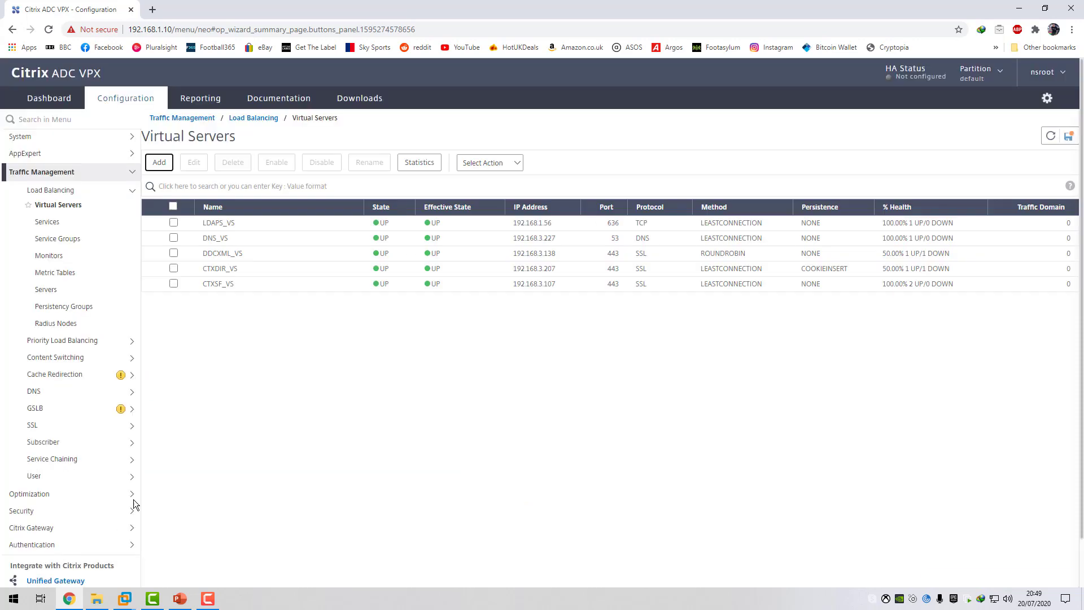
Edit CTXSF_VS to add the Method and Persistence settings, keeping LEASTCONNECTION as the load balancing method.
left_click(173, 284)
left_click(194, 162)
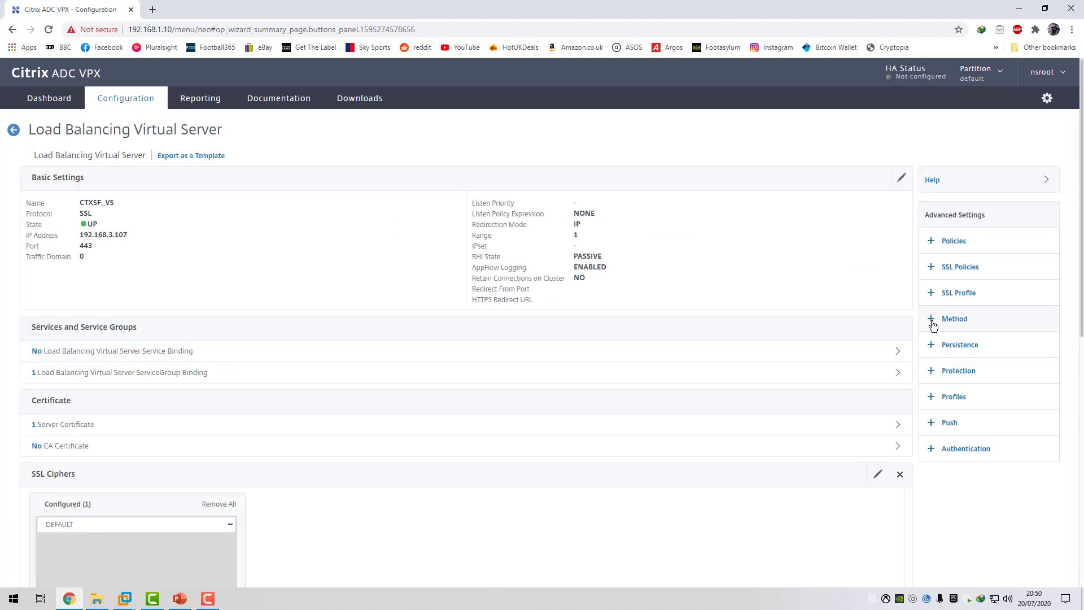
left_click(933, 323)
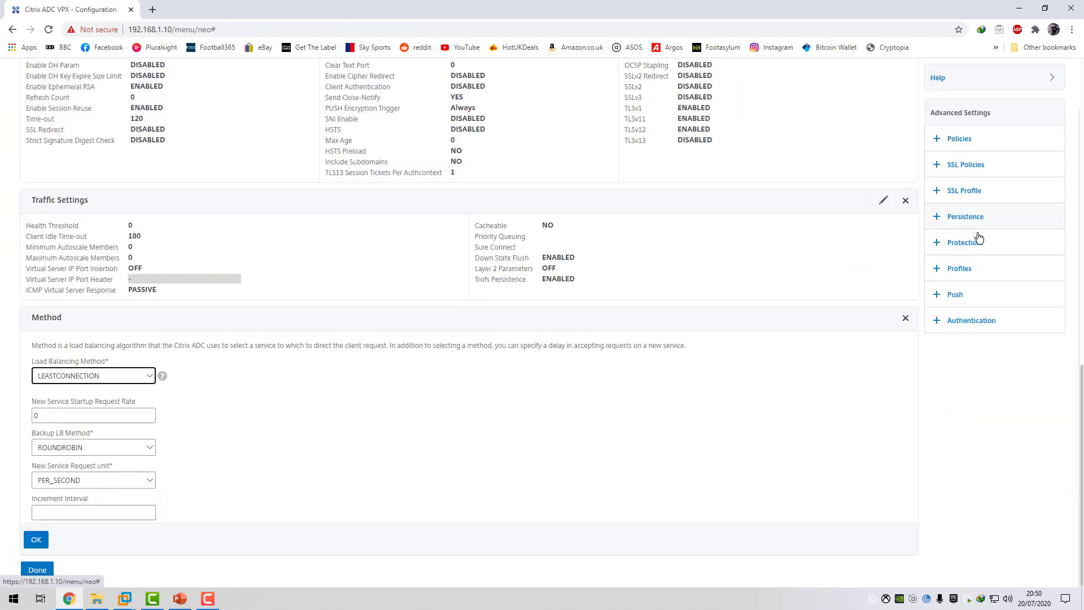
left_click(966, 218)
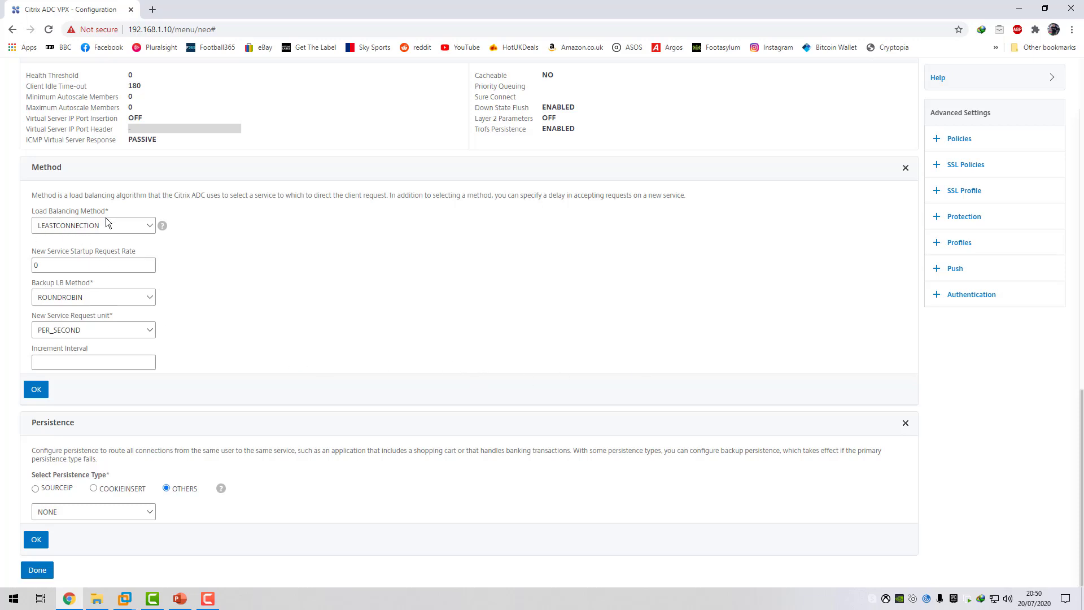
left_click(150, 226)
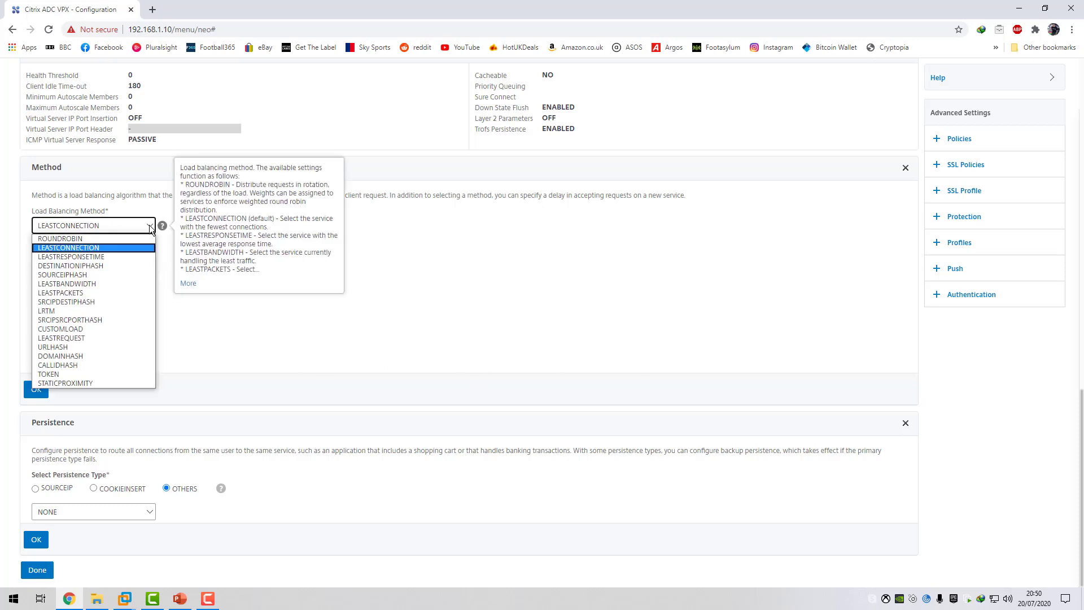
left_click(150, 226)
left_click(153, 225)
left_click(153, 225)
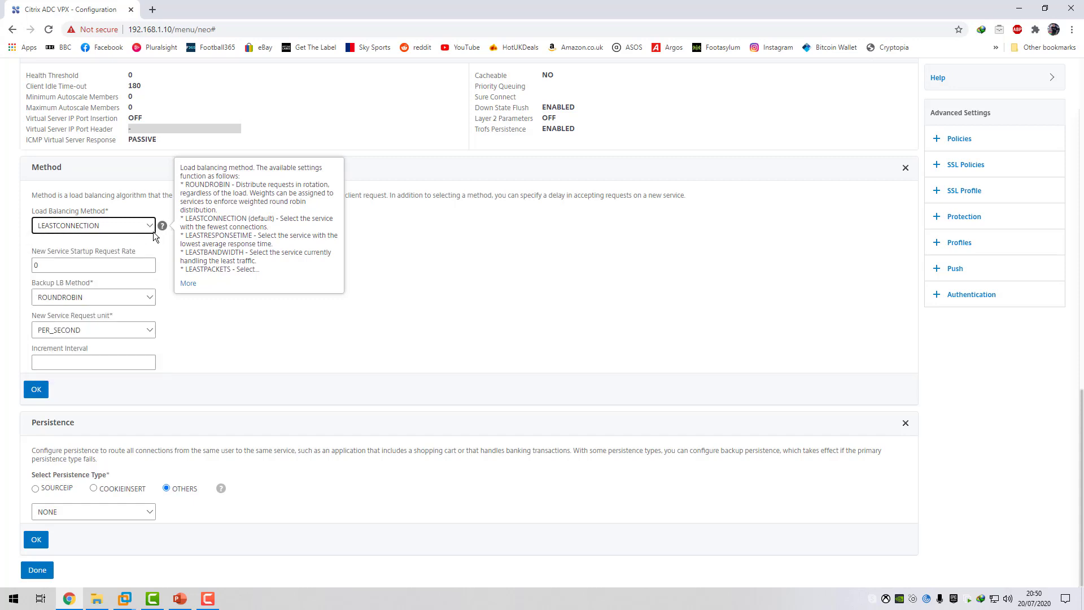
Set the virtual server's persistence type to SOURCEIP with a time-out of 20 minutes.
left_click(35, 489)
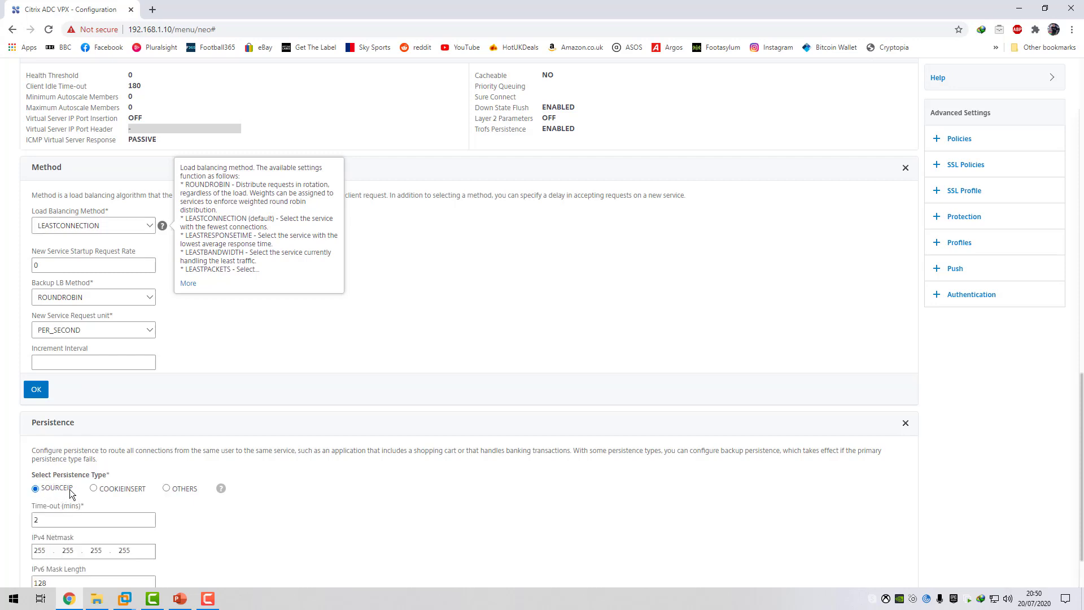
left_click(51, 522)
scroll(124, 439, "down", 1)
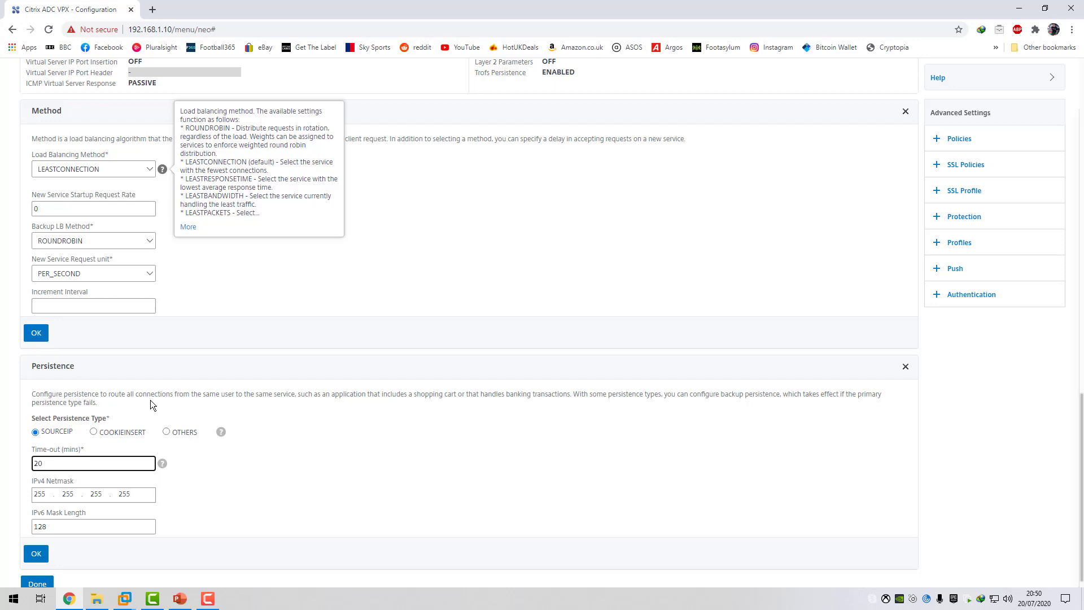
Apply the virtual server's persistence and method settings and finish editing CTXSF_VS.
left_click(48, 561)
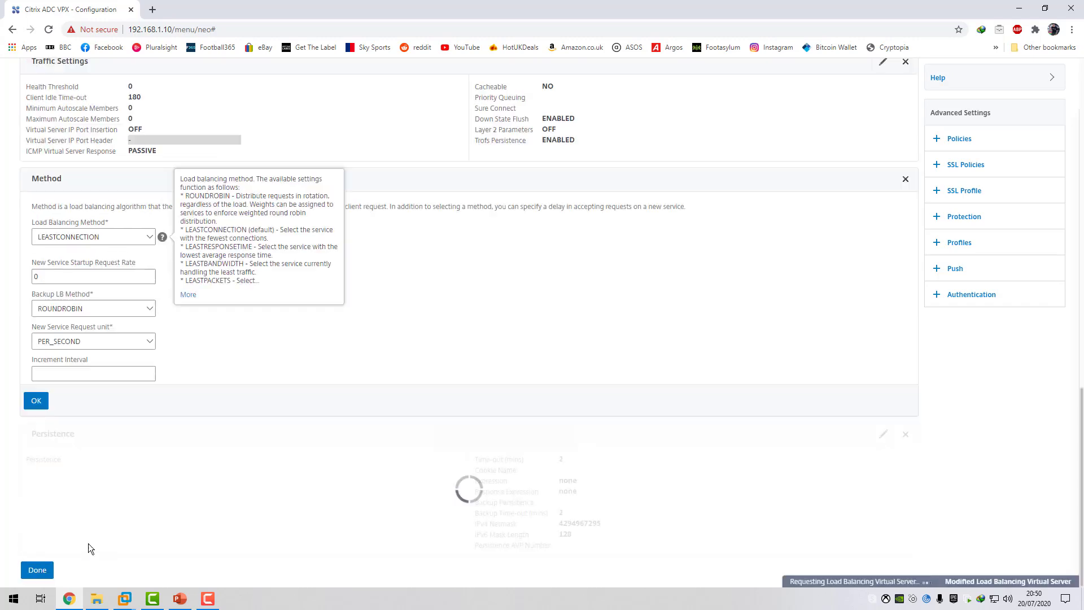
left_click(36, 464)
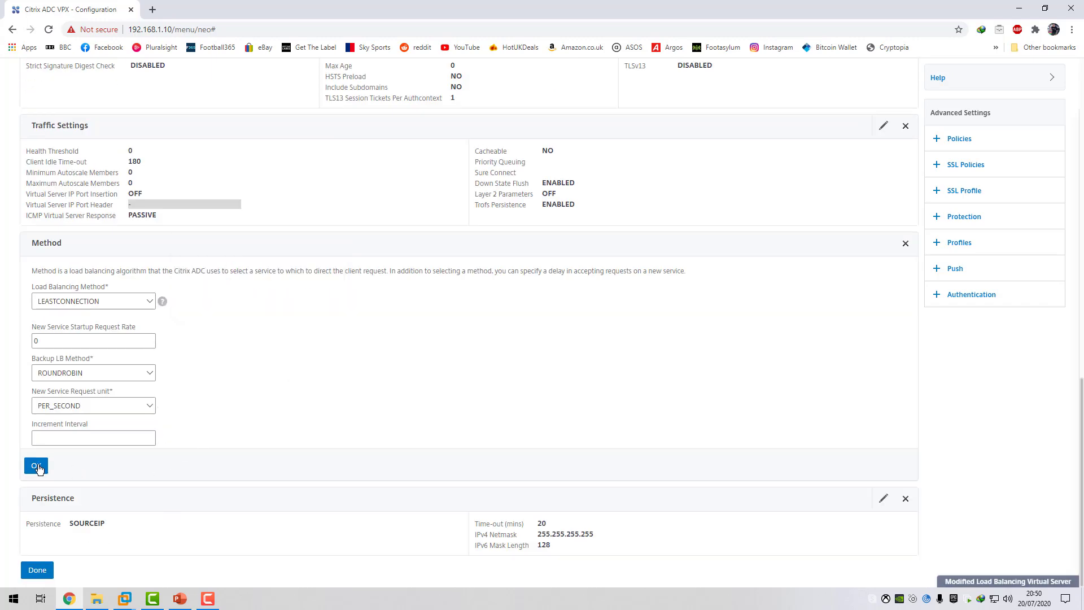
left_click(38, 570)
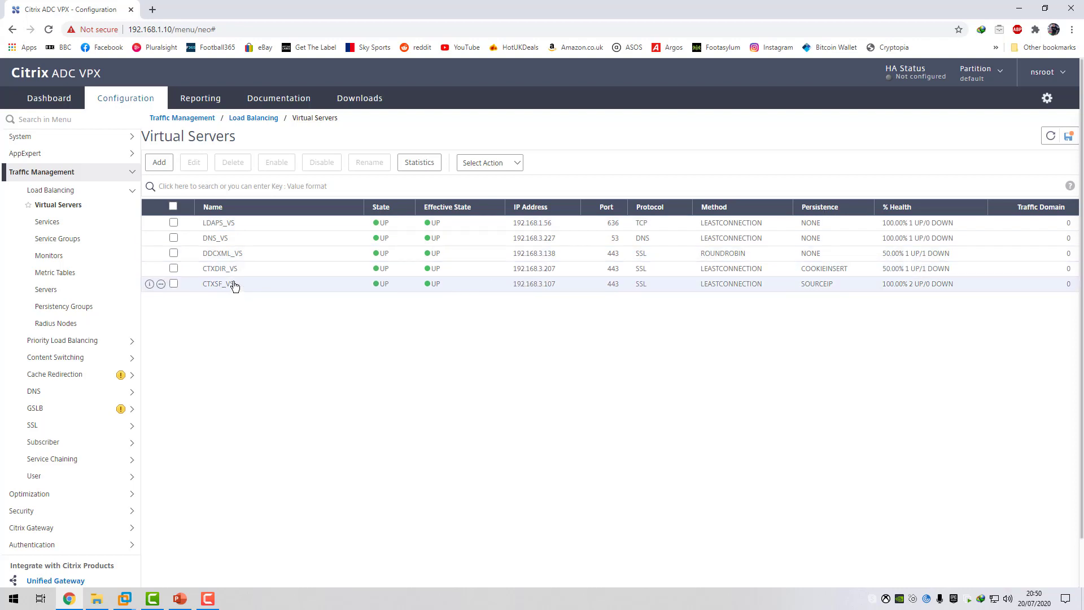
Edit the CTXSF_SG service group, add the Monitors setting and open a new monitor binding.
left_click(78, 238)
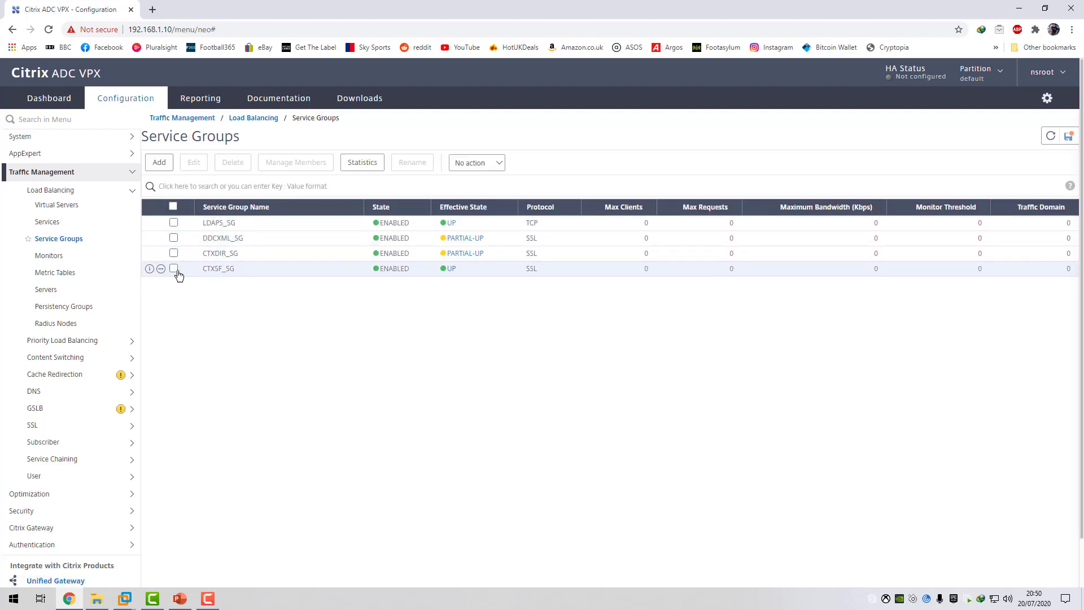
left_click(174, 269)
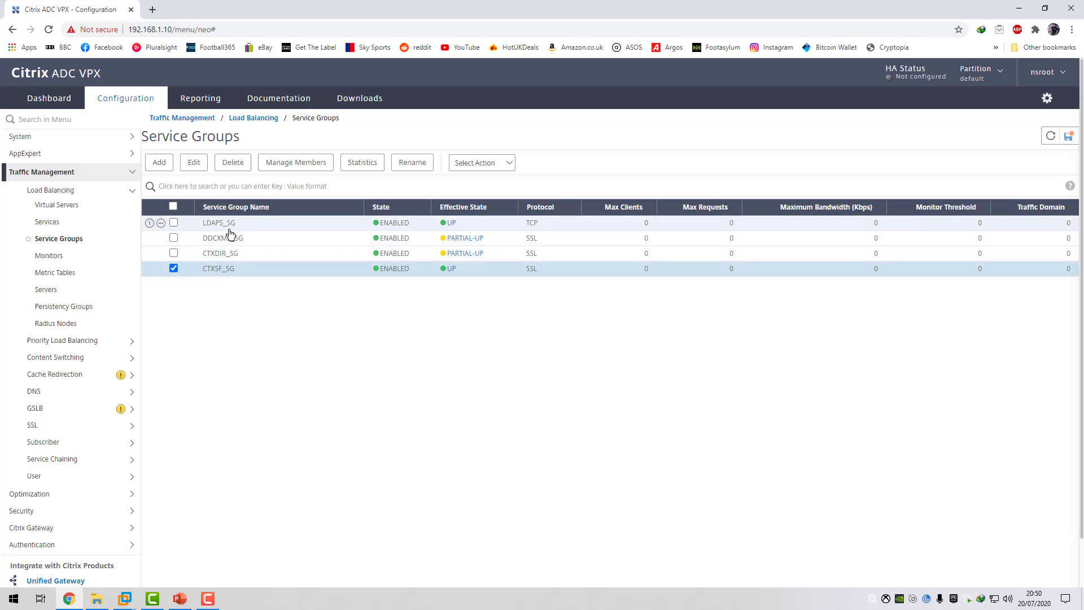
left_click(194, 163)
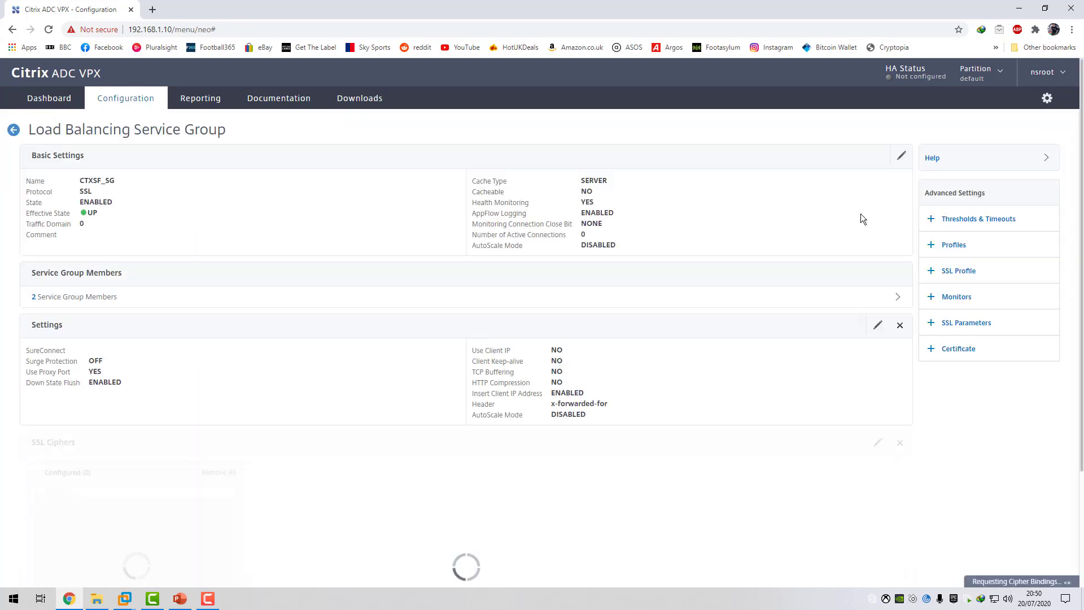
left_click(957, 297)
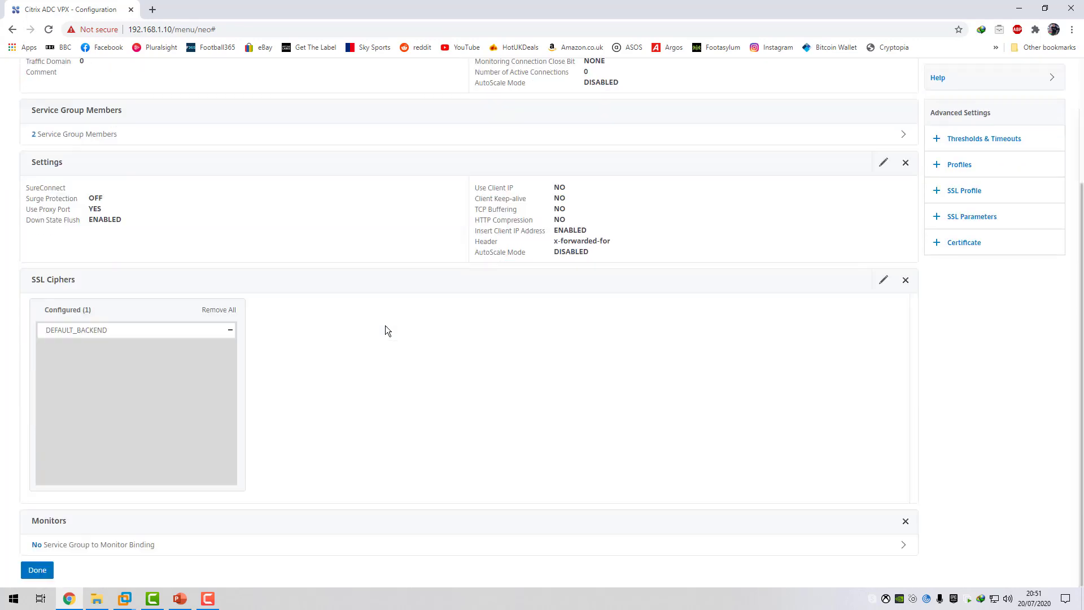
left_click(120, 545)
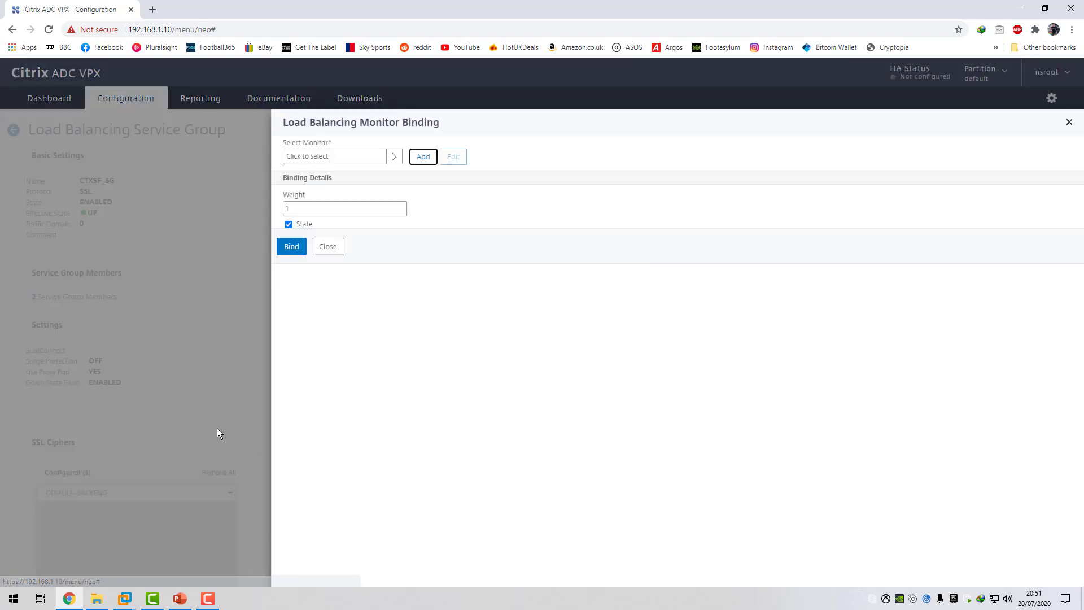
Start a new monitor named CTXSF-MON with the type STOREFRONT for the service group binding.
left_click(423, 156)
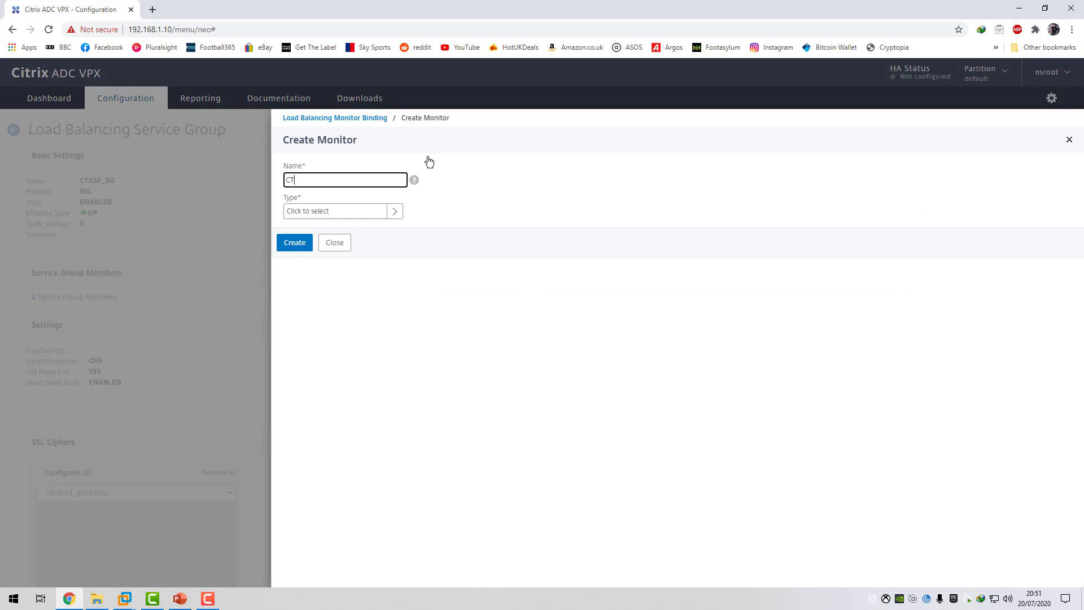
type("CTXSF-MON")
left_click(335, 211)
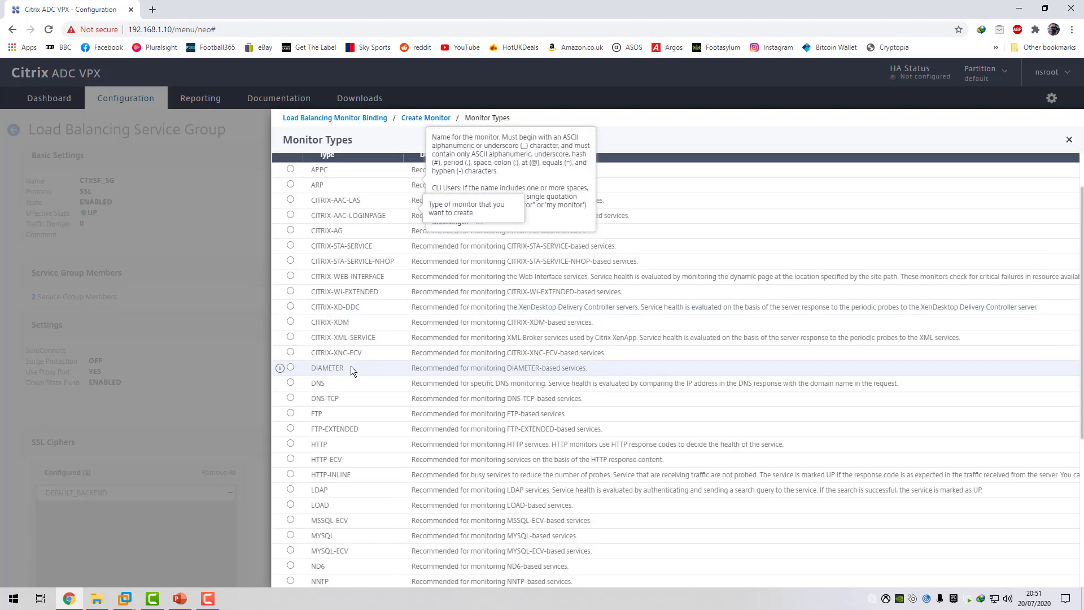
scroll(341, 388, "down", 4)
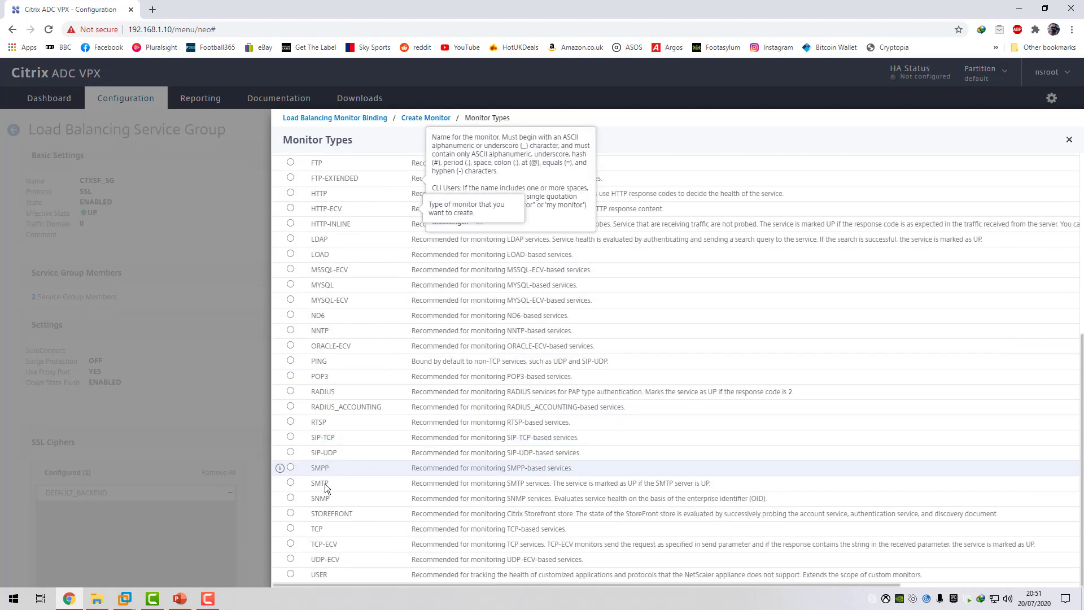
scroll(364, 473, "up", 5)
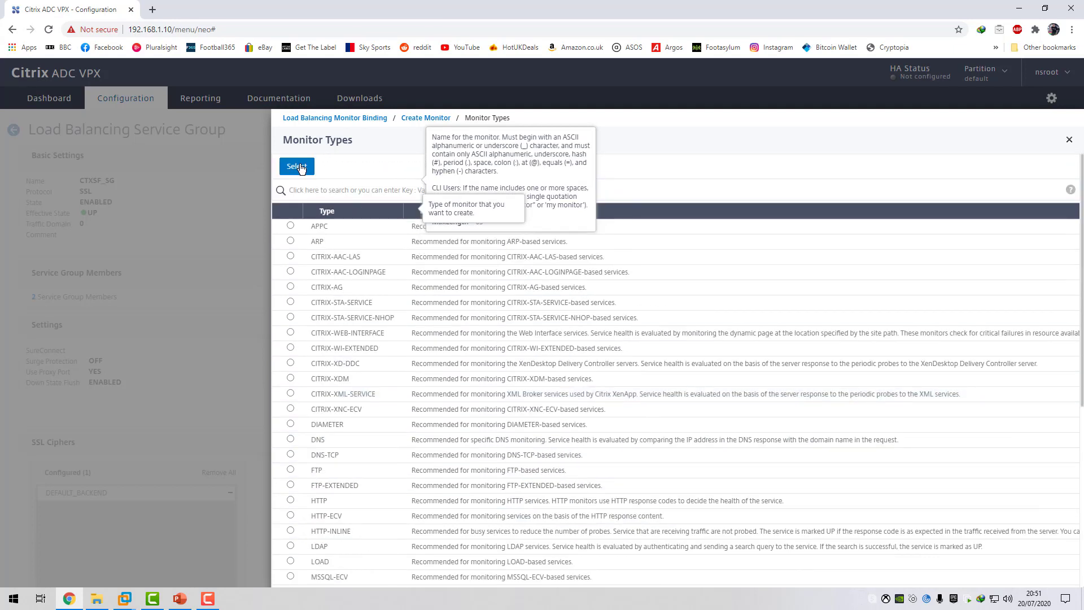
left_click(298, 167)
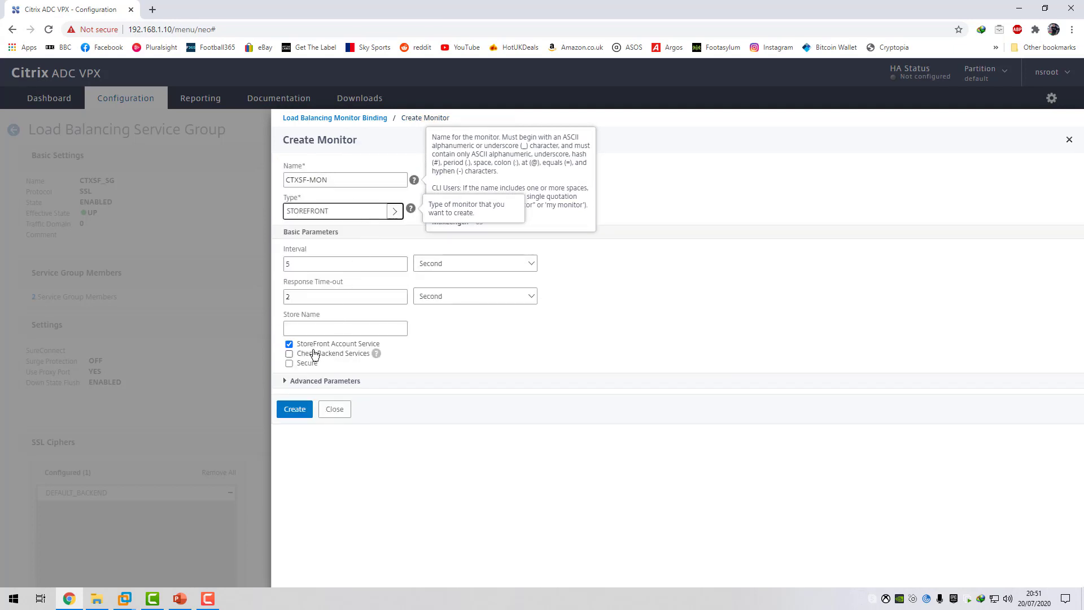
Set the monitor's store name to c4rm0, enable Secure and create the monitor.
left_click(310, 326)
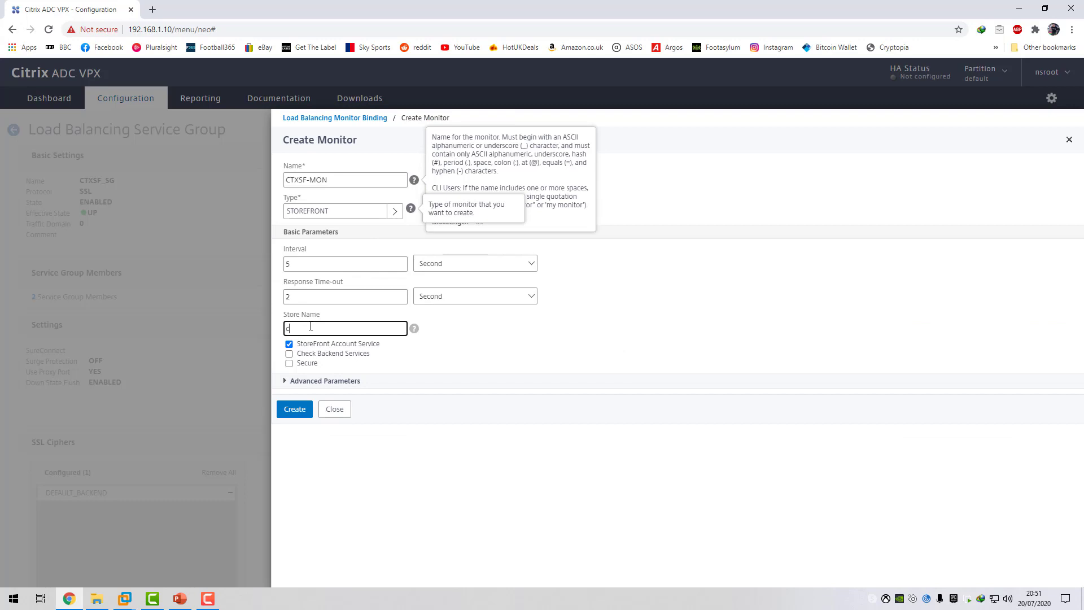
type("c4rm0")
left_click(289, 363)
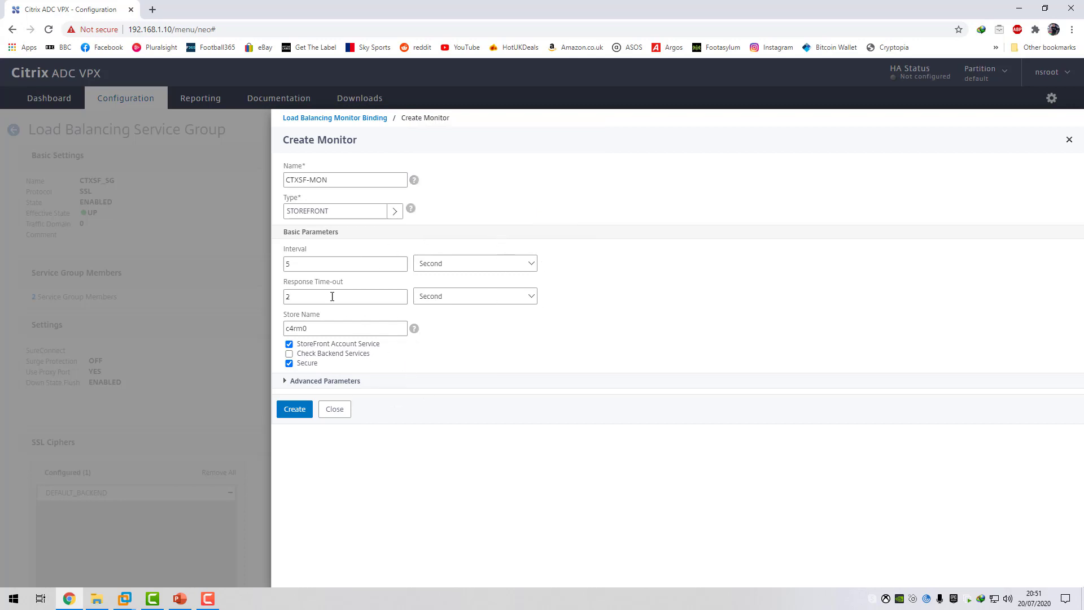
left_click(294, 408)
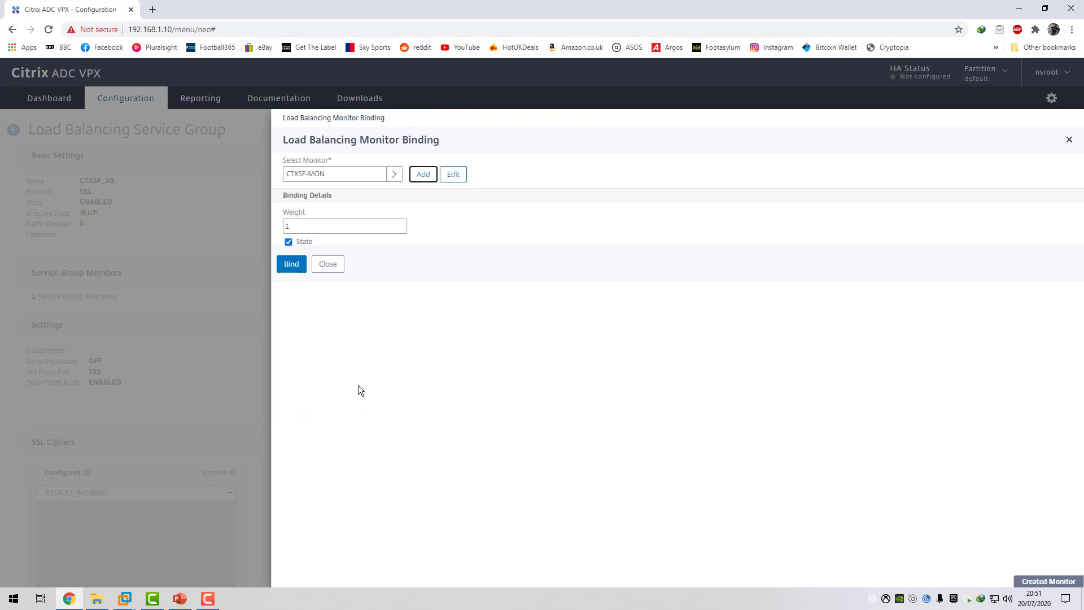
Bind the CTXSF-MON monitor to the service group and finish editing CTXSF_SG.
left_click(292, 271)
scroll(301, 296, "down", 3)
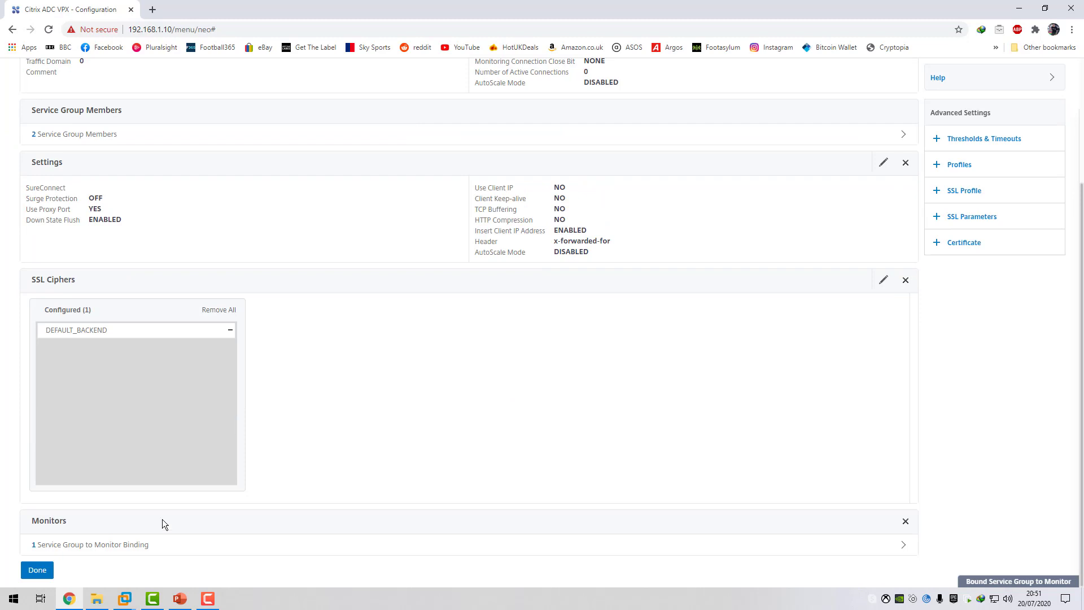
left_click(35, 567)
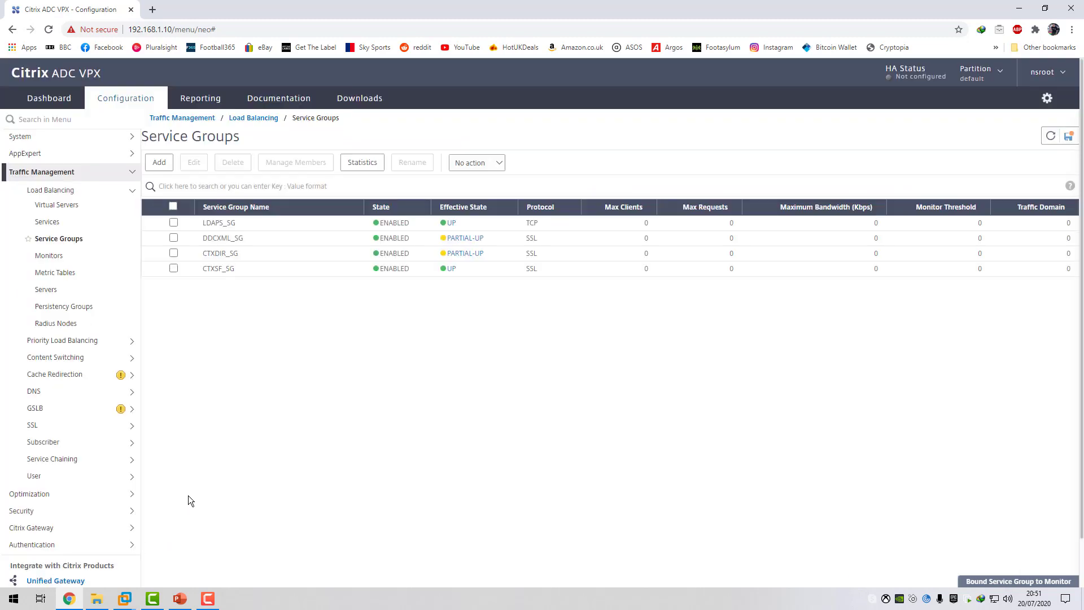
Refresh the service groups, save the running configuration and return to the load balancing virtual servers list.
left_click(1050, 135)
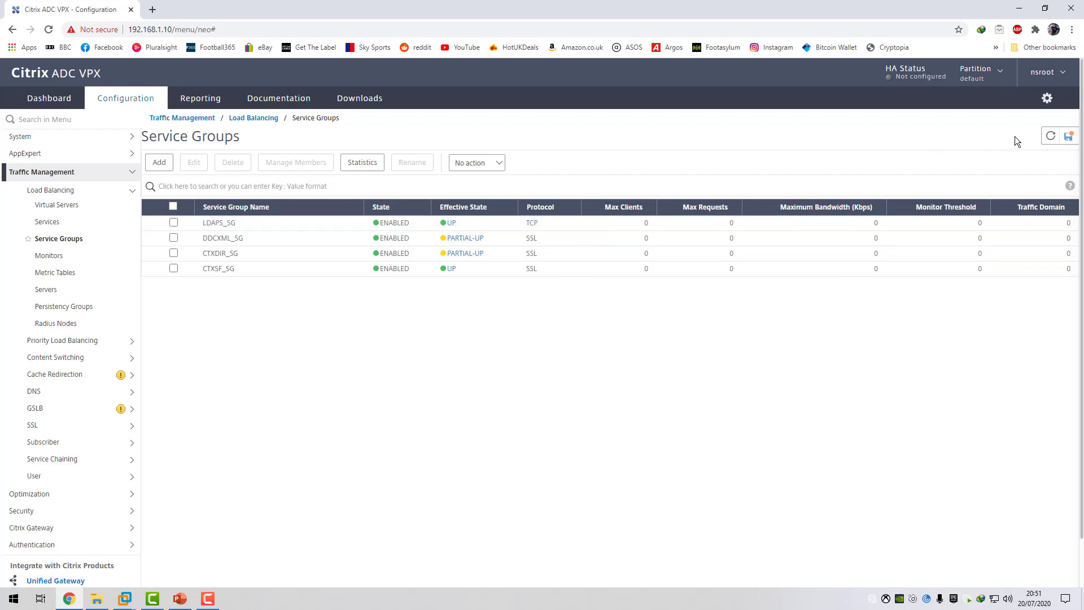
left_click(1068, 136)
left_click(527, 345)
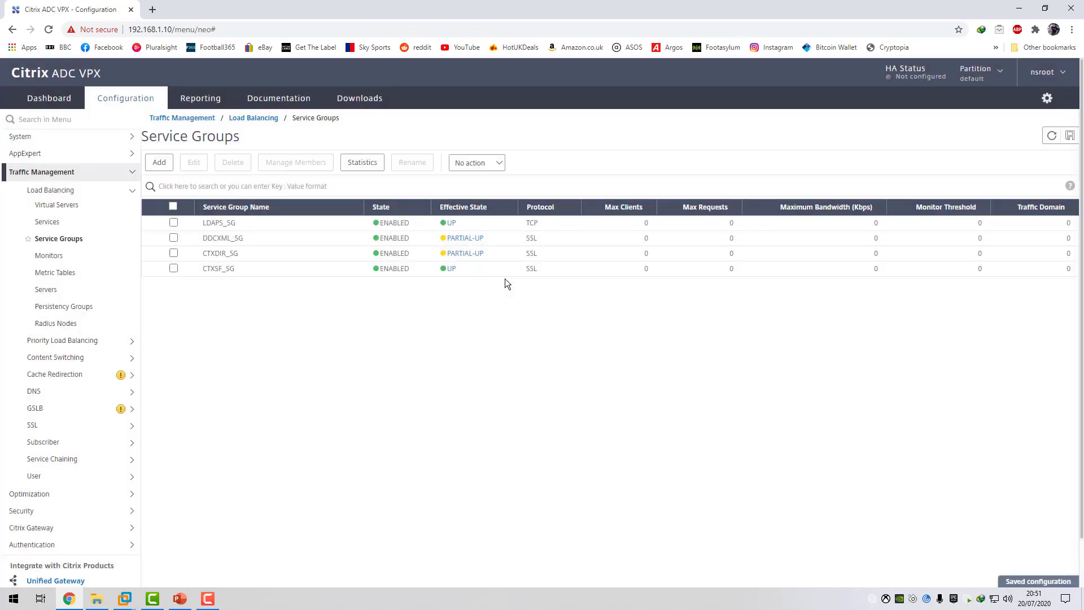
left_click(125, 601)
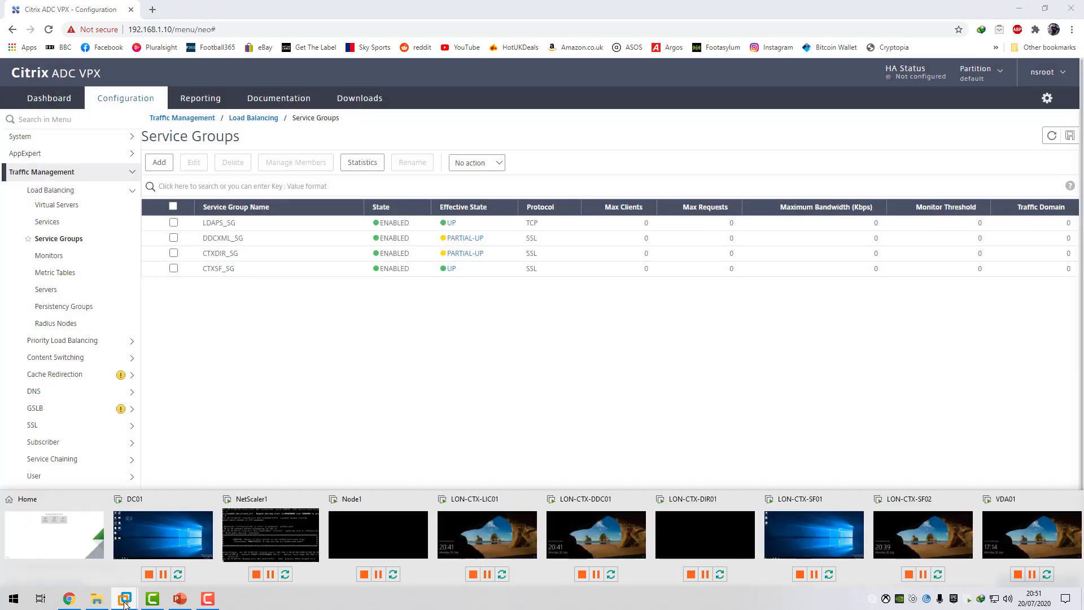
left_click(70, 206)
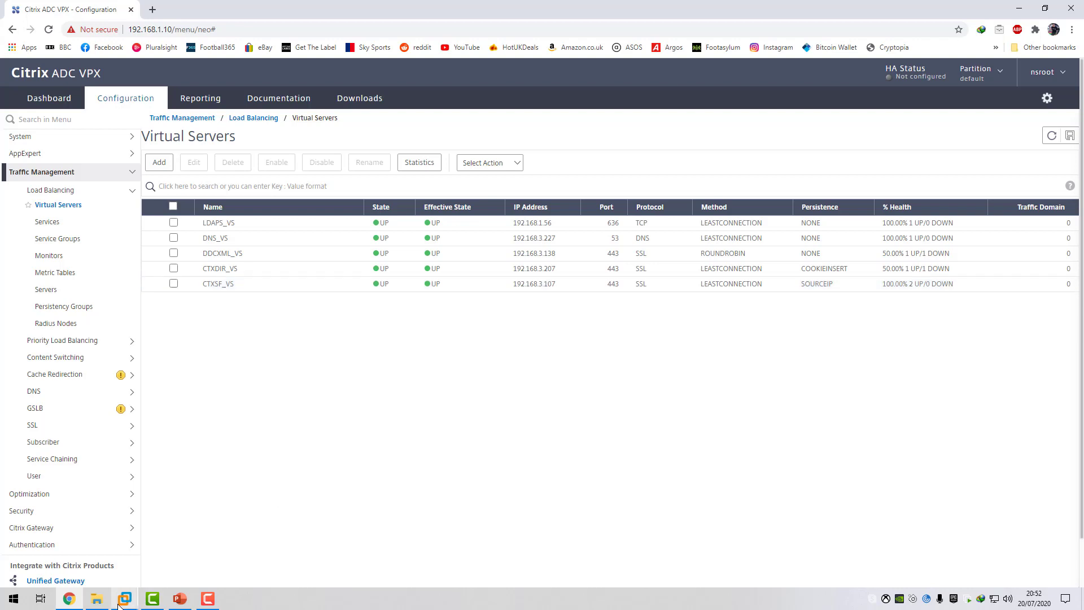
Switch to the DC01 machine in VMware Workstation and open the c4rm0.com forward lookup zone in DNS Manager.
mouse_move(124, 598)
left_click(197, 536)
left_click(152, 564)
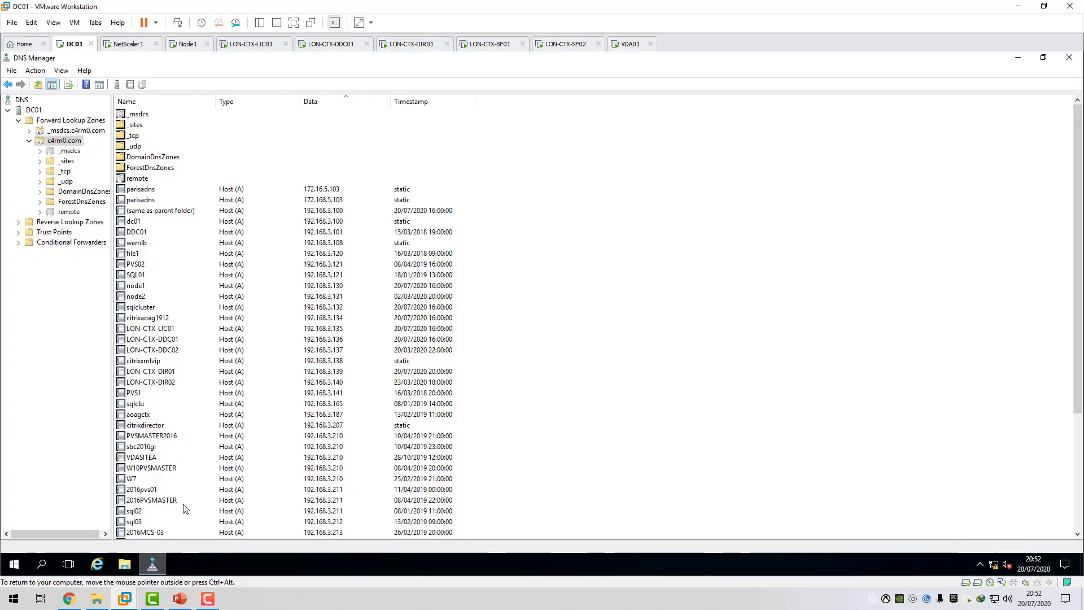
left_click(66, 121)
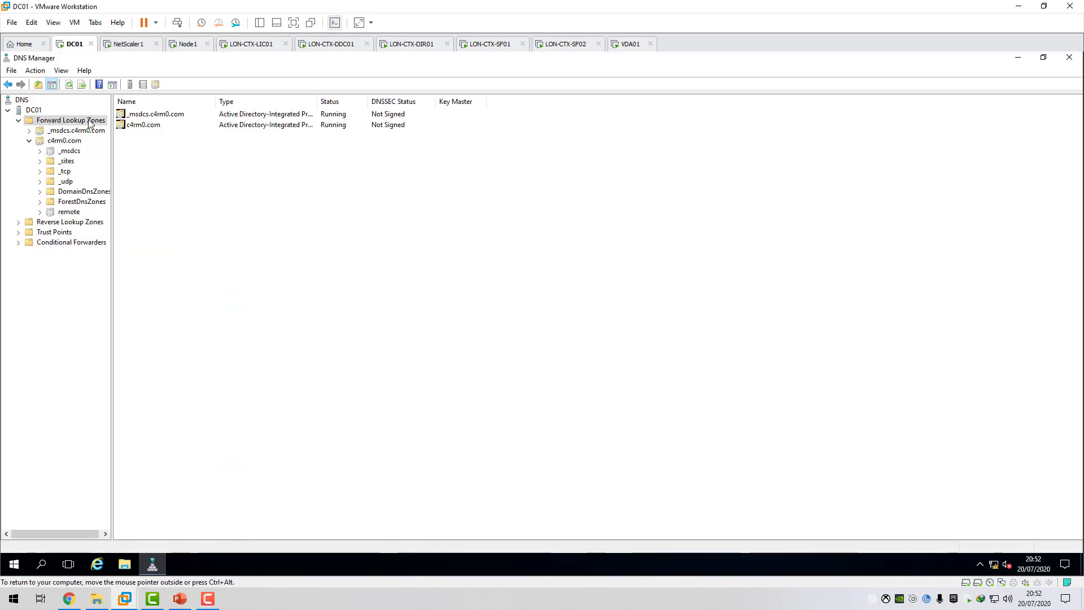
left_click(65, 140)
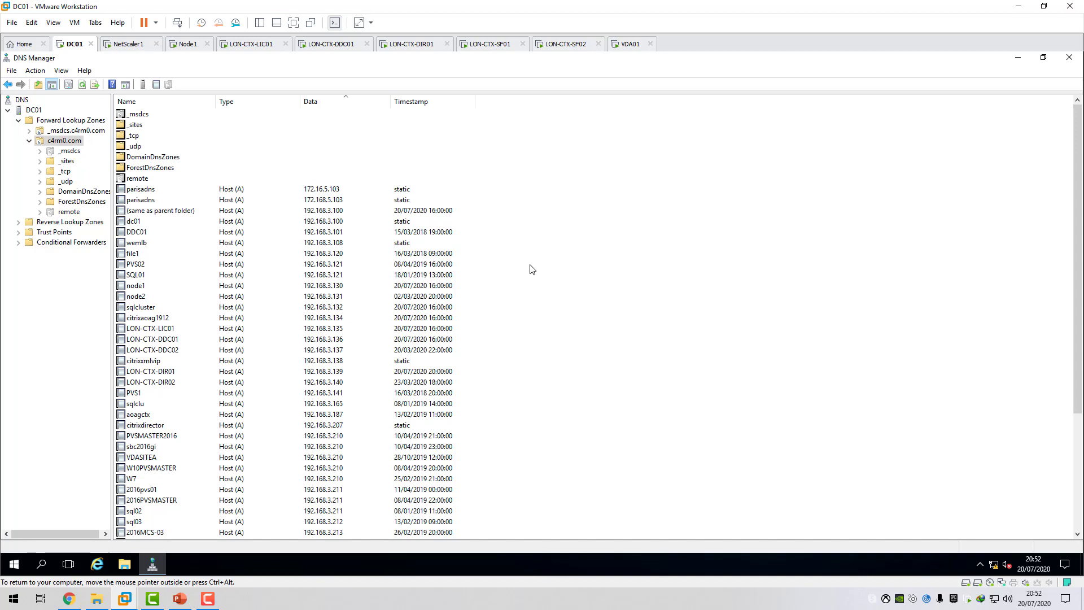
Add a host (A) record named storefront with IP address 192.168.3.107 and an associated PTR record to the c4rm0.com zone.
right_click(563, 280)
left_click(609, 315)
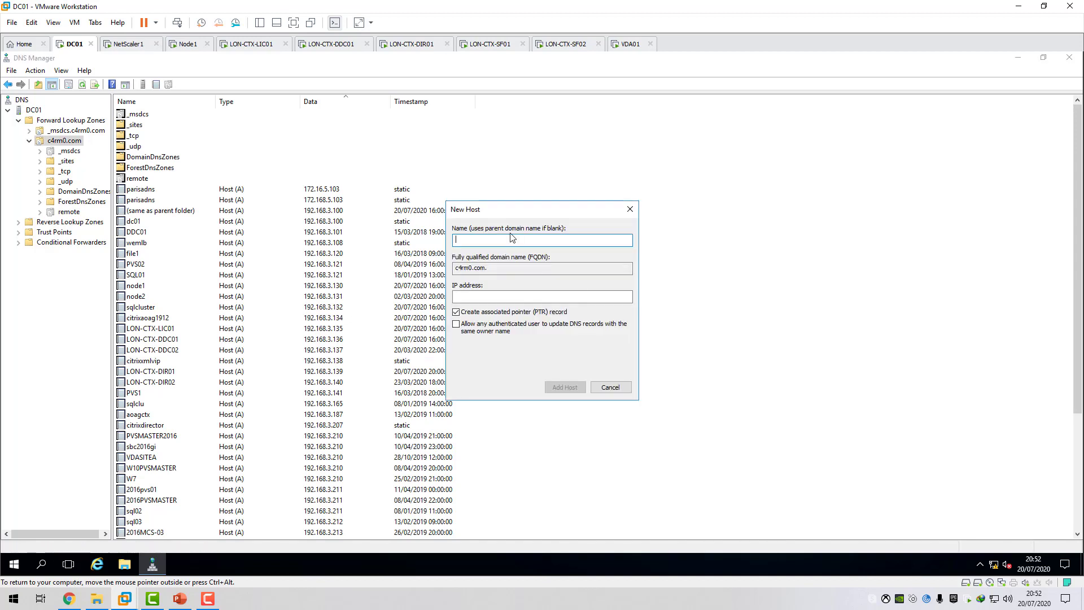
type("storefront")
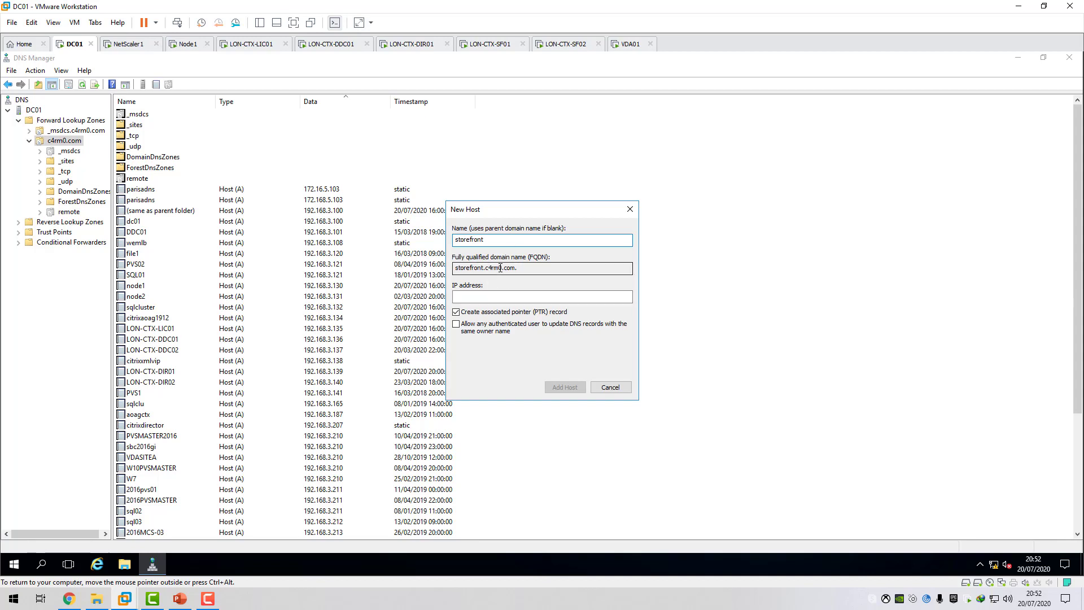
left_click(484, 298)
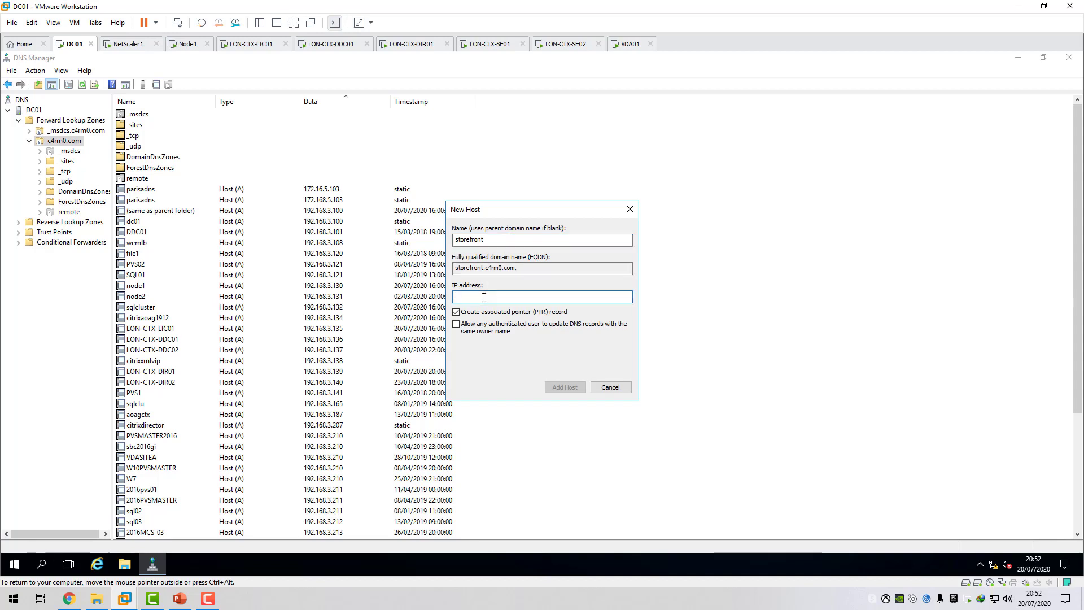
type("192.168.3.107")
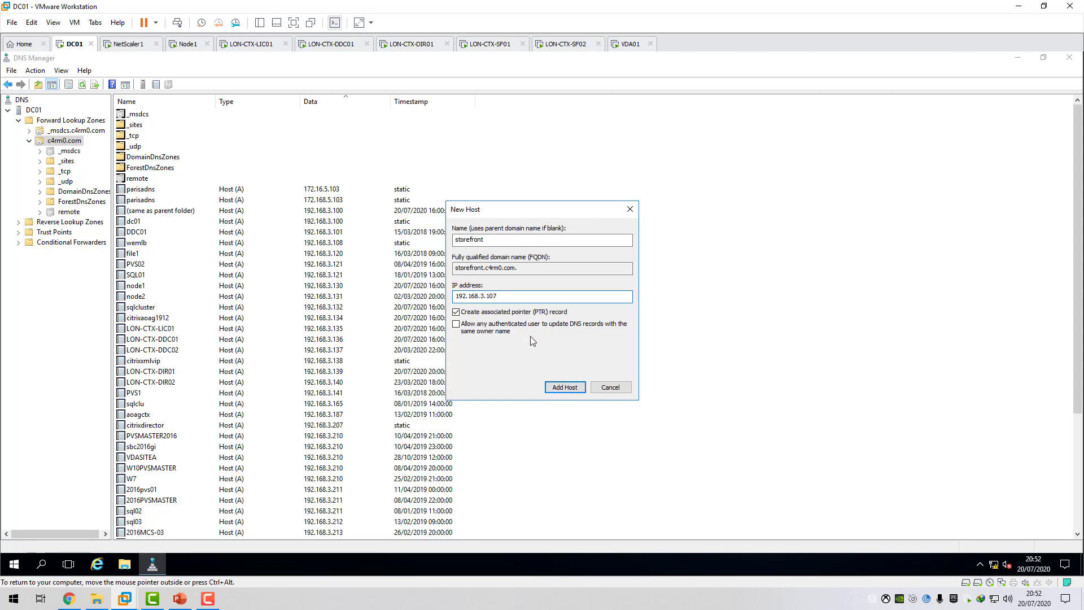
left_click(569, 389)
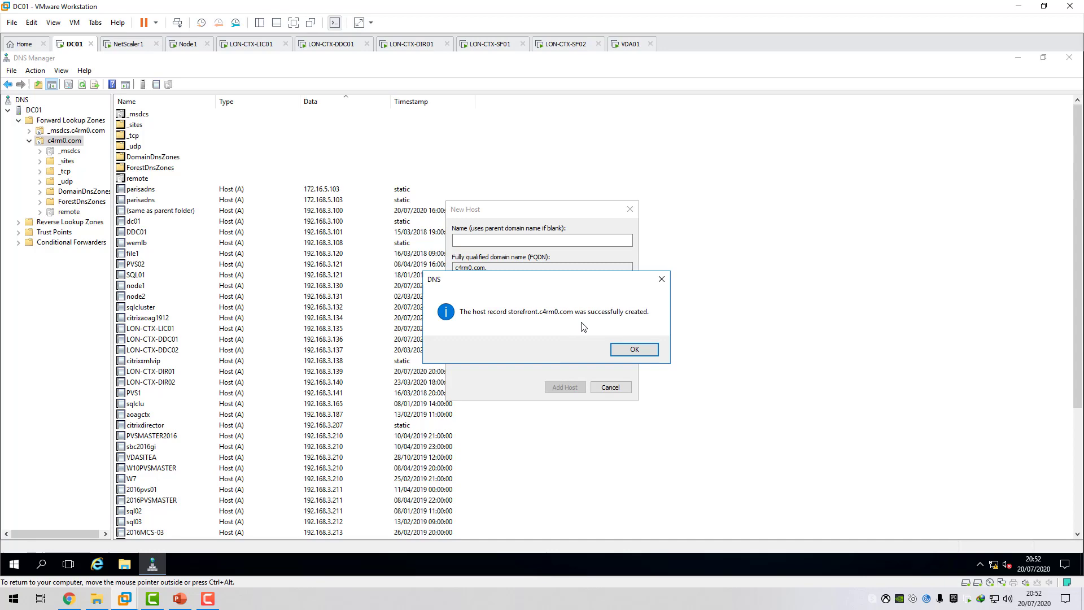
left_click(635, 349)
left_click(610, 387)
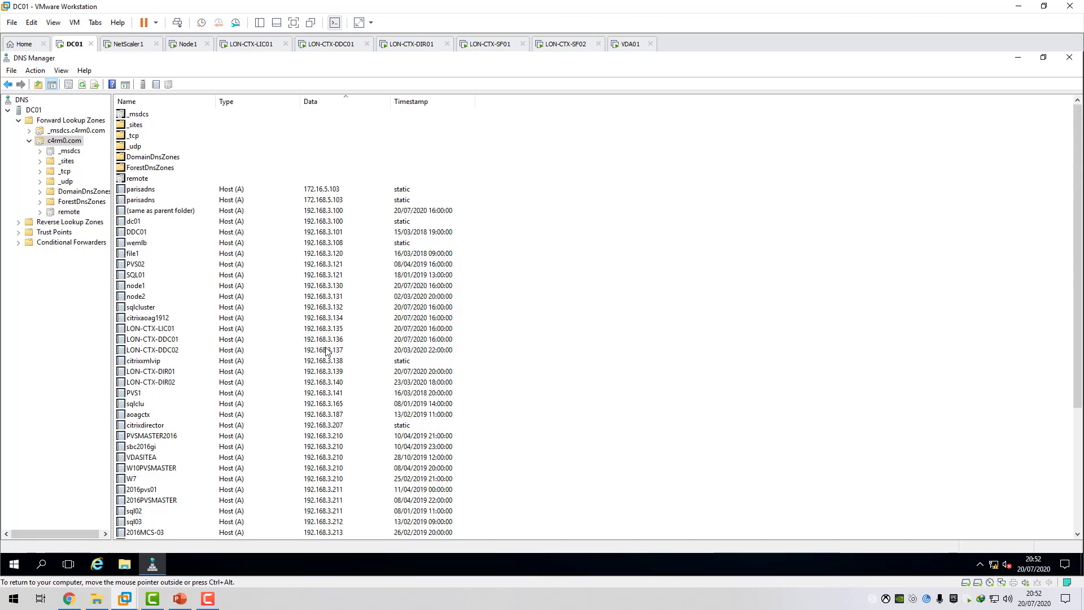
Locate the storefront record in the zone and check its IP address in the record's properties.
left_click(162, 361)
type("st")
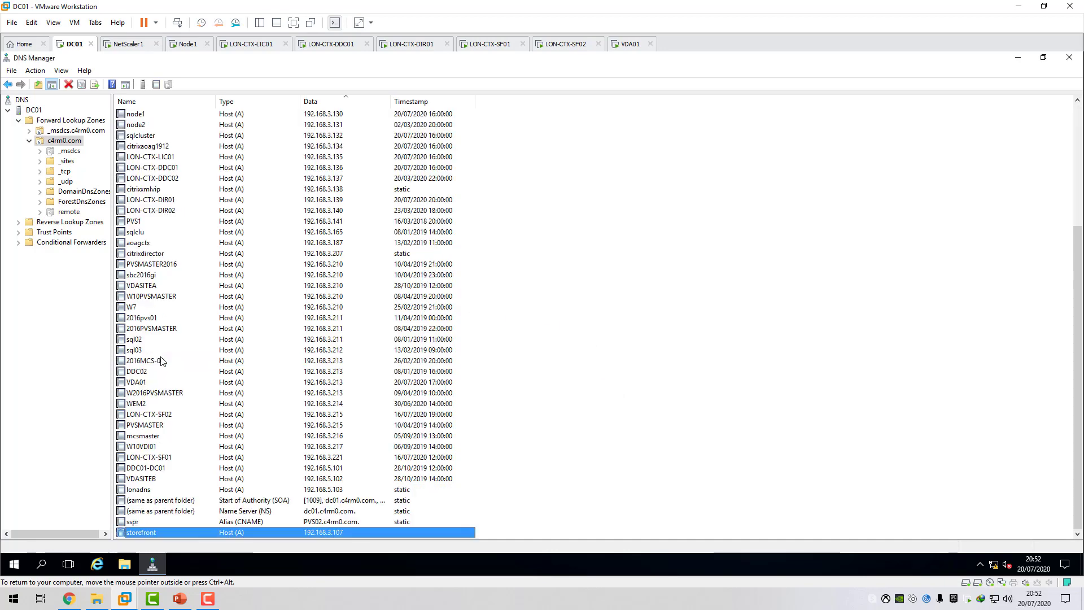
double_click(155, 534)
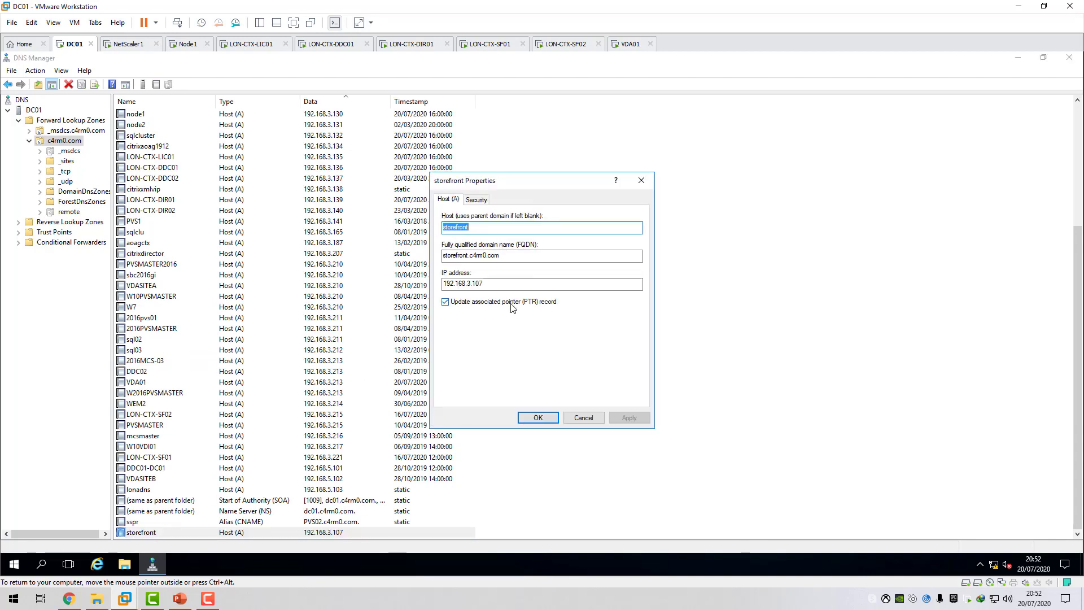
left_click_drag(508, 284, 426, 288)
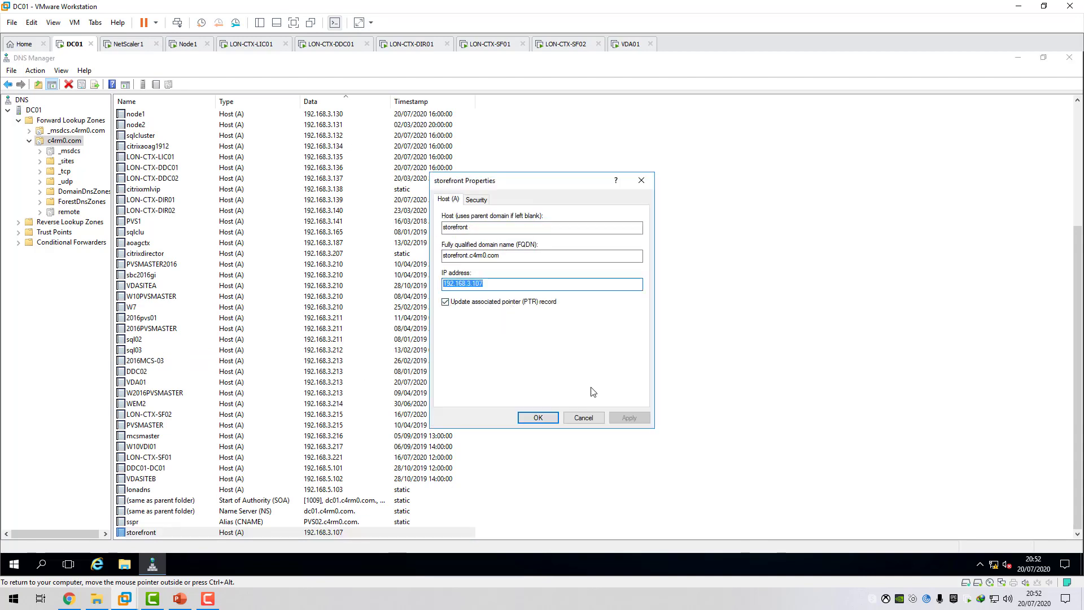
left_click(600, 418)
Switch to Chrome to compare the CTXSF_VS IP address in the Citrix ADC, and return to DC01 in VMware Workstation.
left_click(69, 600)
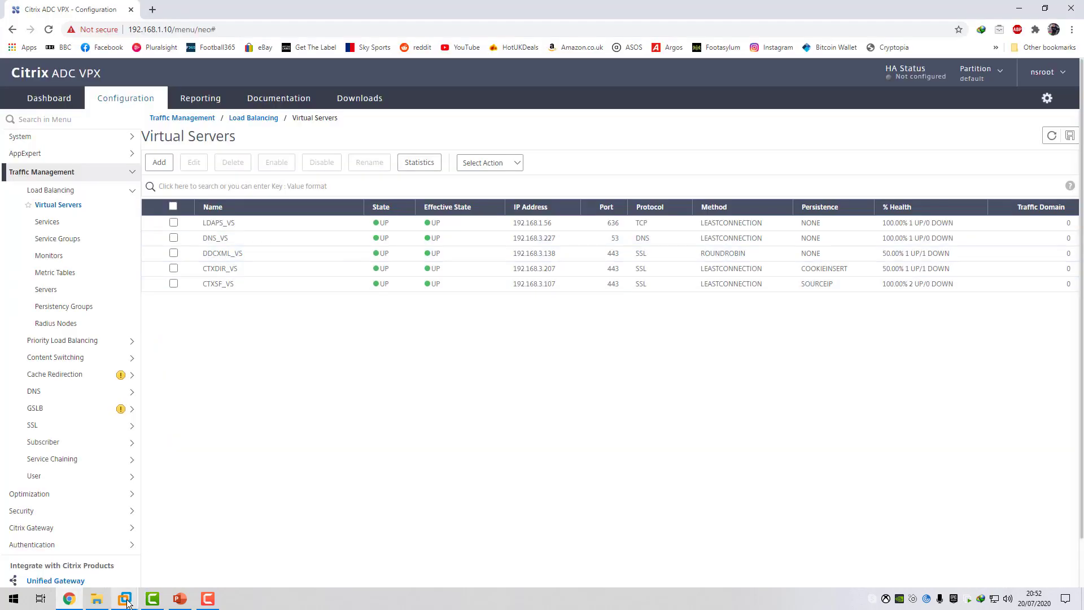
mouse_move(127, 603)
left_click(176, 531)
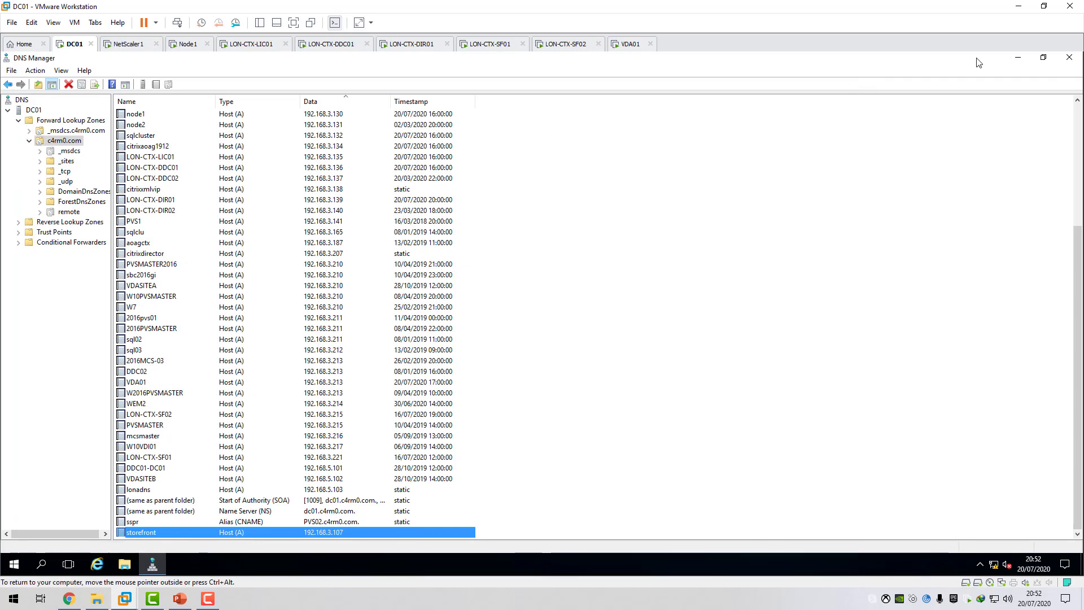
Minimize DNS Manager on DC01, open Internet Explorer and start entering a web address with "ht".
left_click(1018, 57)
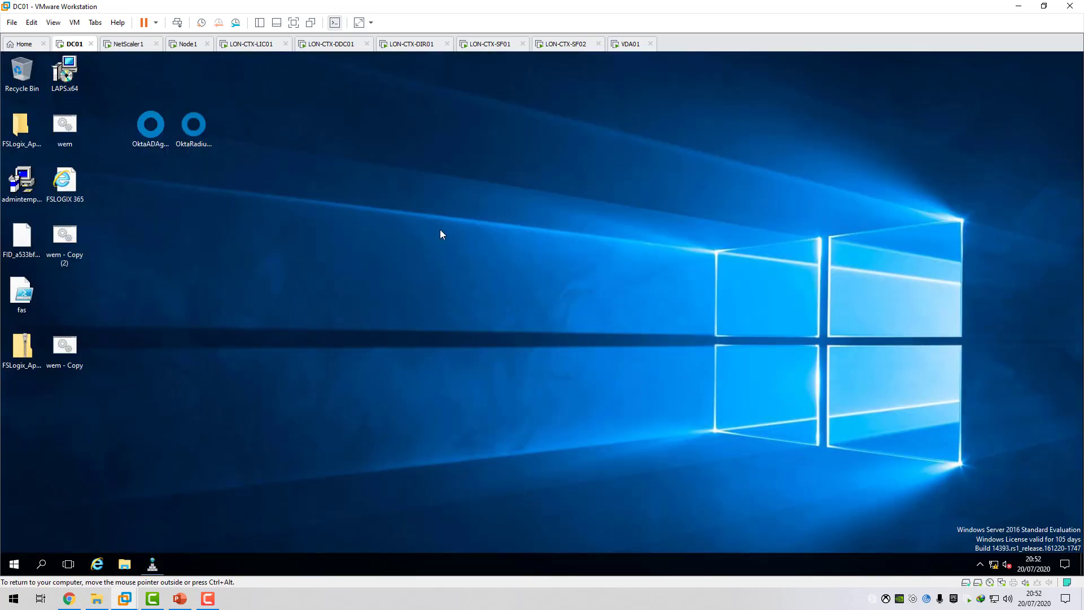
left_click(97, 564)
left_click(169, 74)
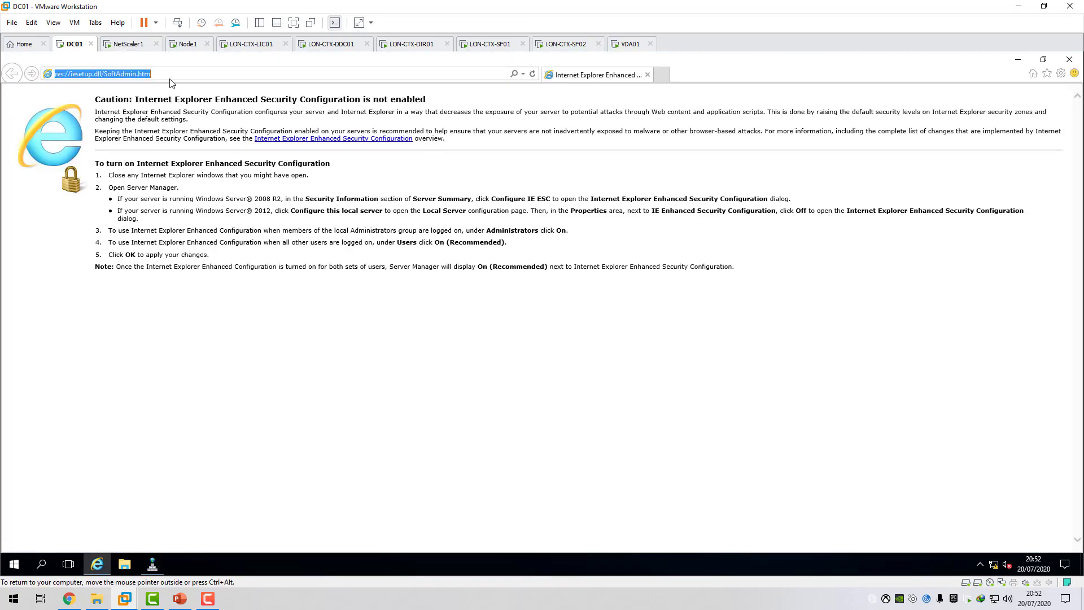
type("ht")
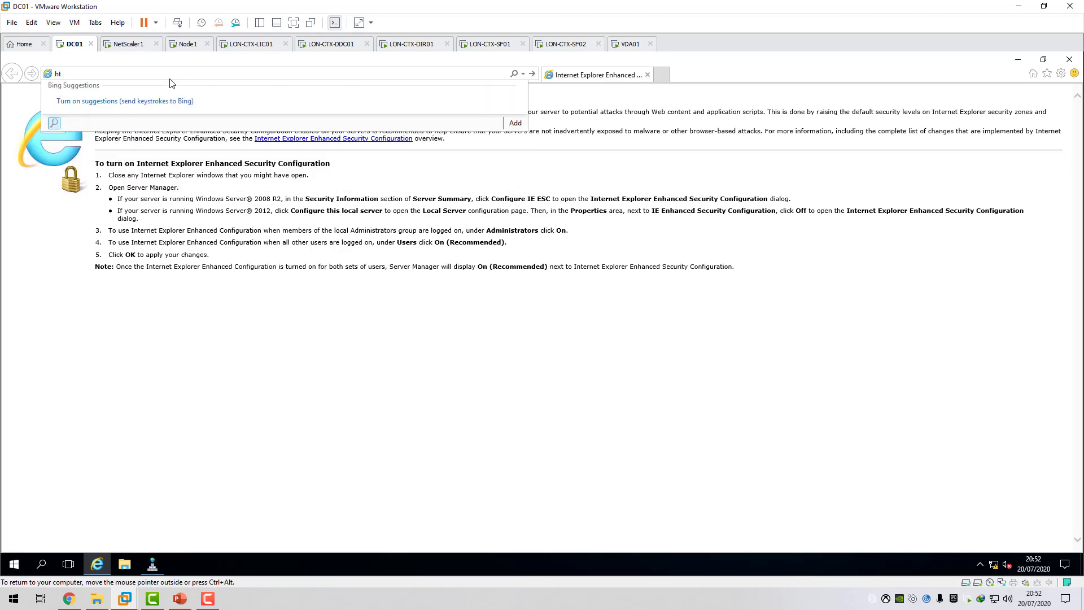
Switch to Chrome, edit the basic settings of the CTXSF_VS virtual server in the Citrix ADC and set Redirect From Port to 80.
left_click(69, 598)
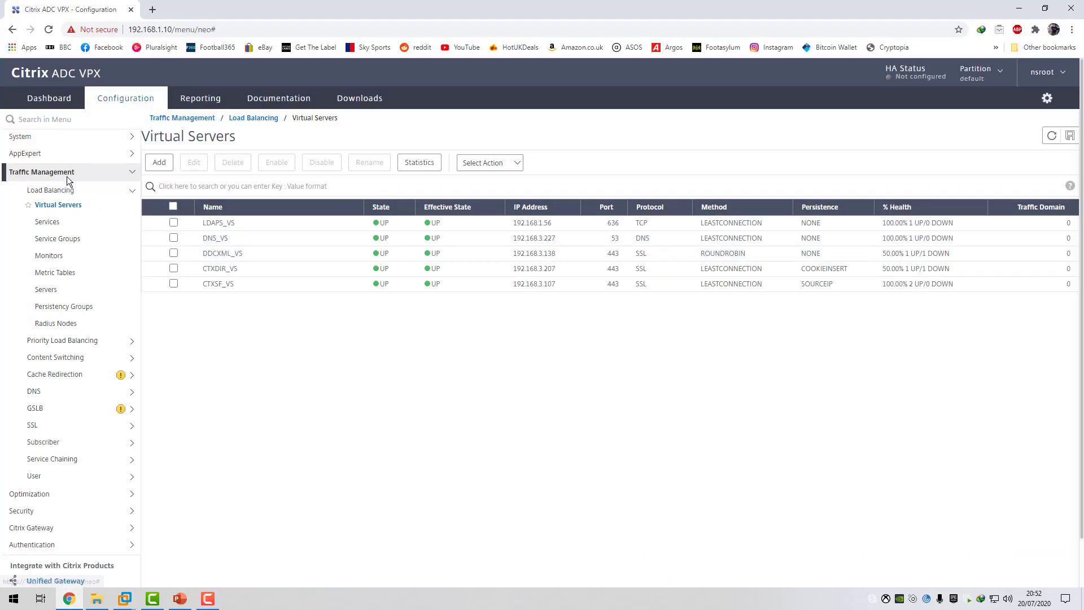
left_click(174, 284)
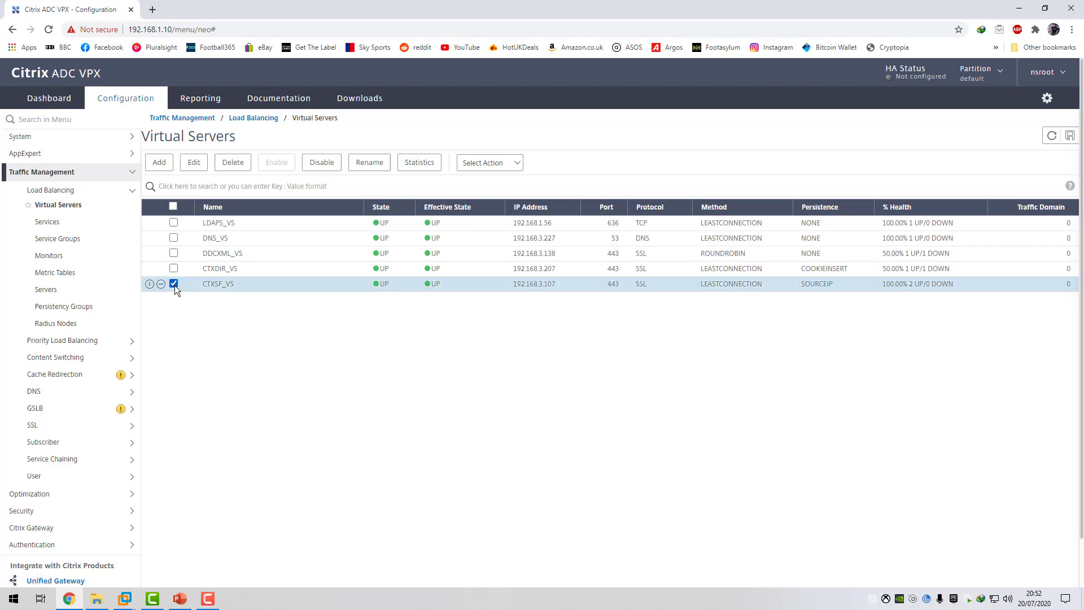
left_click(188, 165)
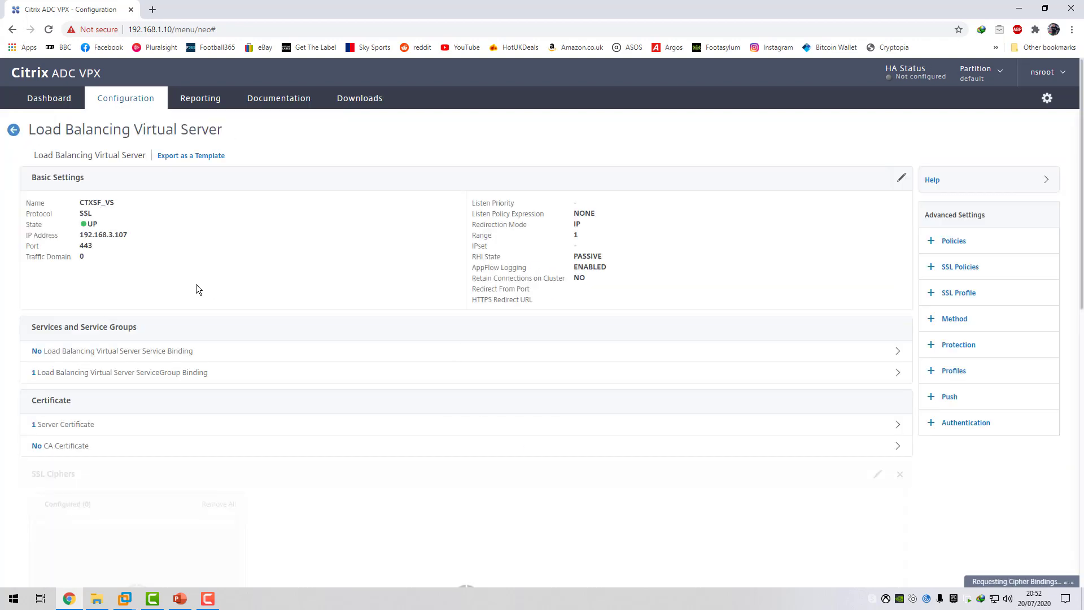
left_click(902, 178)
left_click(48, 405)
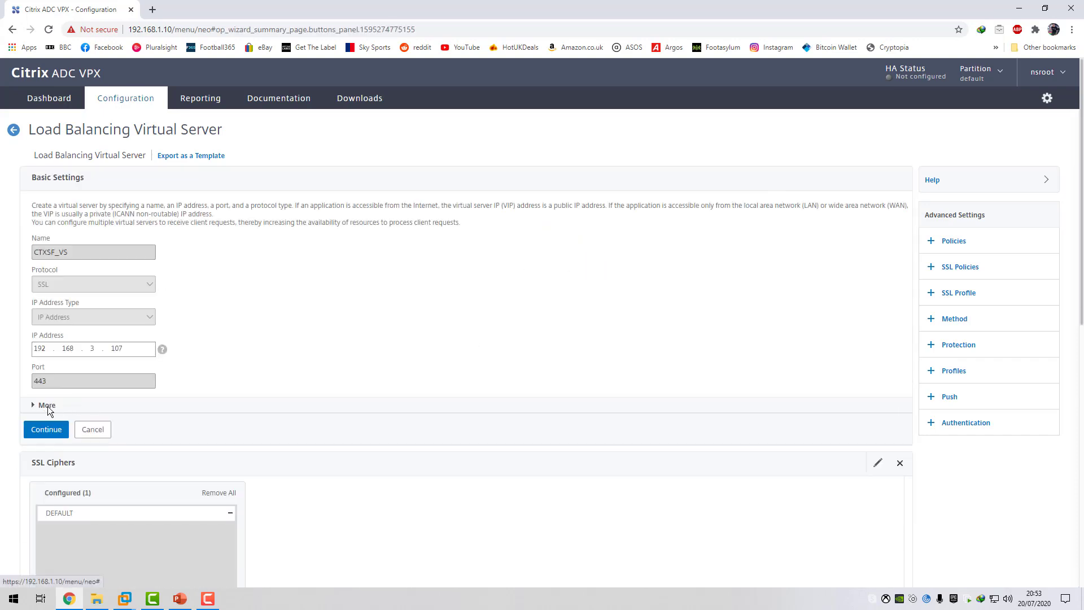
scroll(424, 401, "down", 1)
left_click(522, 394)
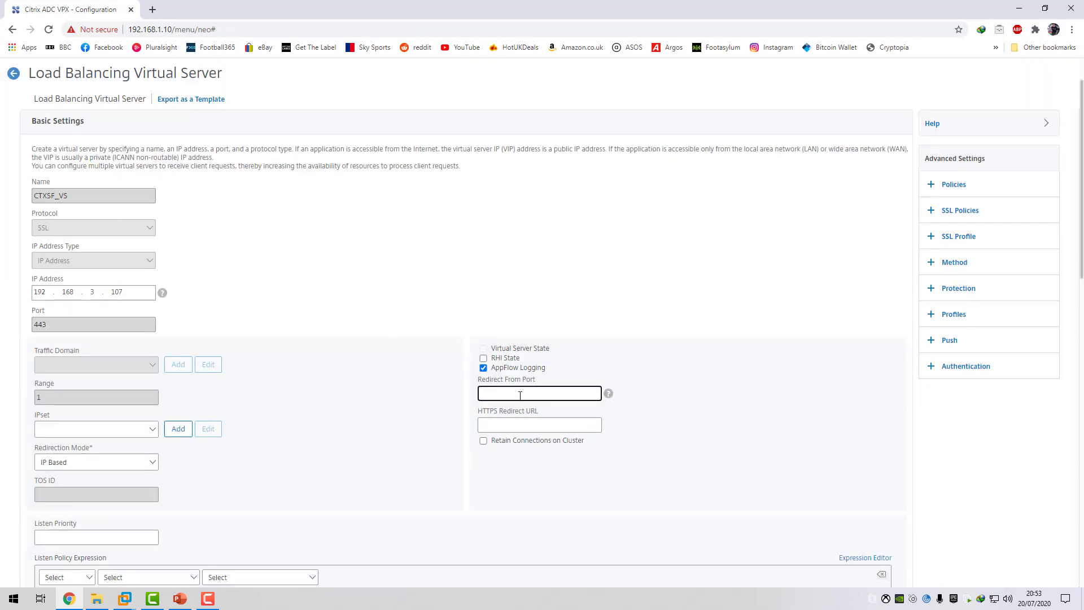
type("80")
left_click(505, 424)
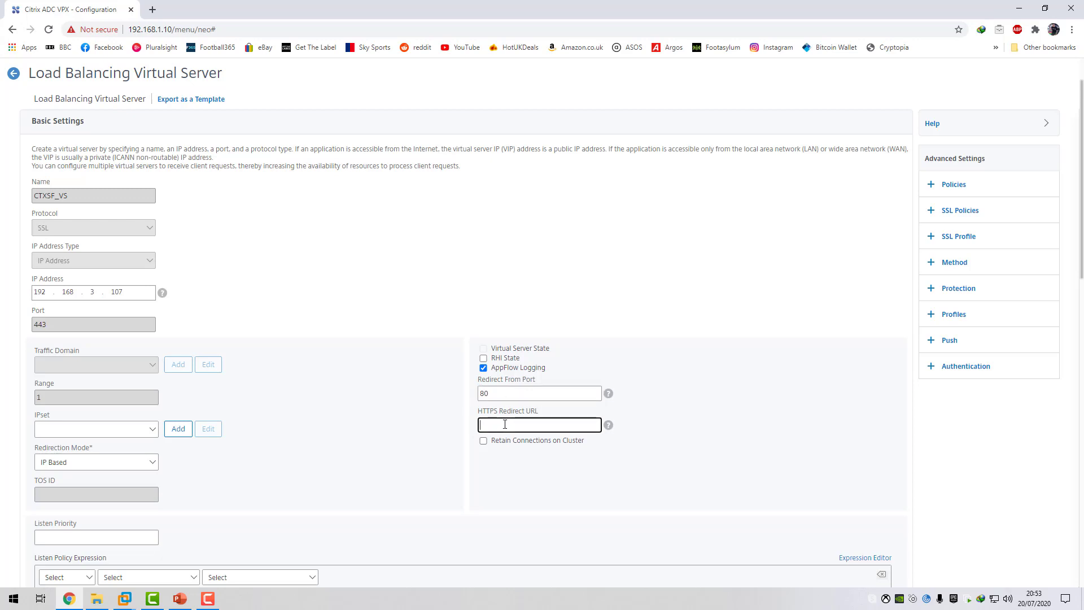
type("https://storefront.c4rm0.com")
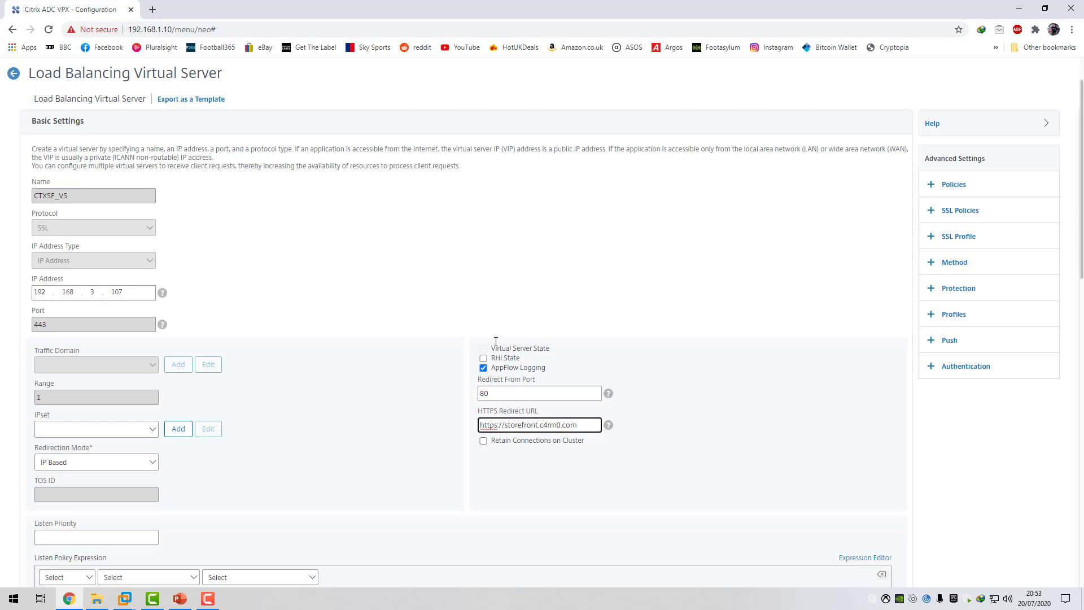
scroll(492, 372, "down", 1)
scroll(206, 501, "down", 3)
left_click(47, 498)
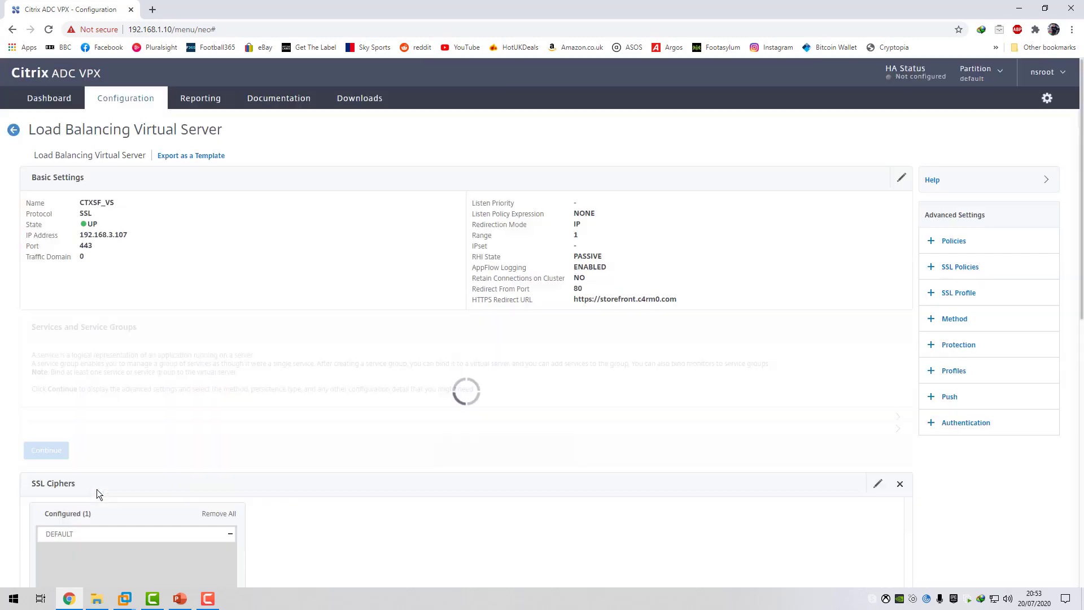
scroll(214, 406, "down", 7)
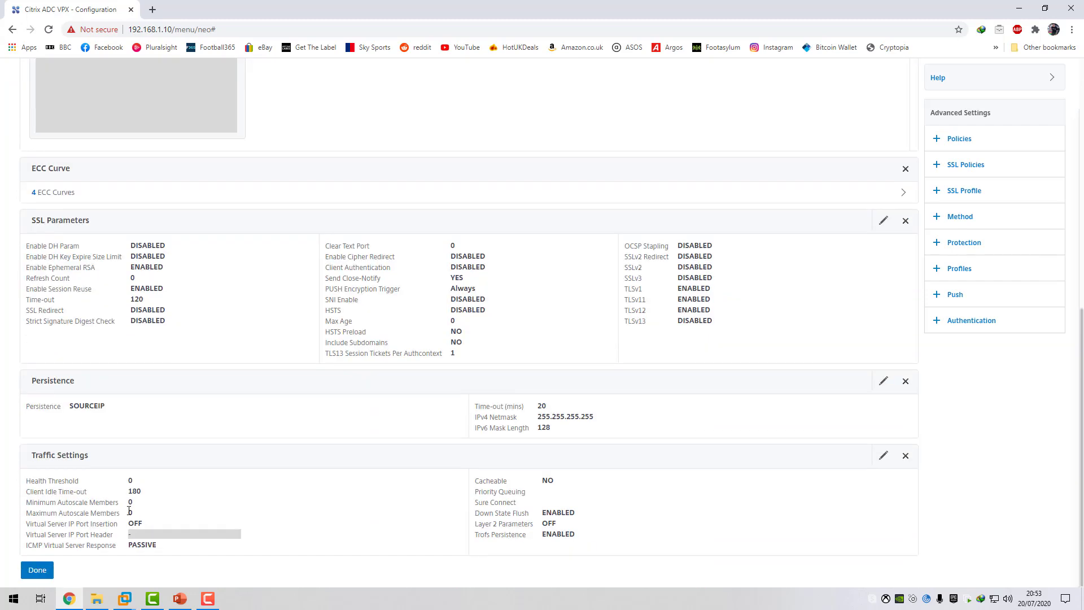
left_click(37, 571)
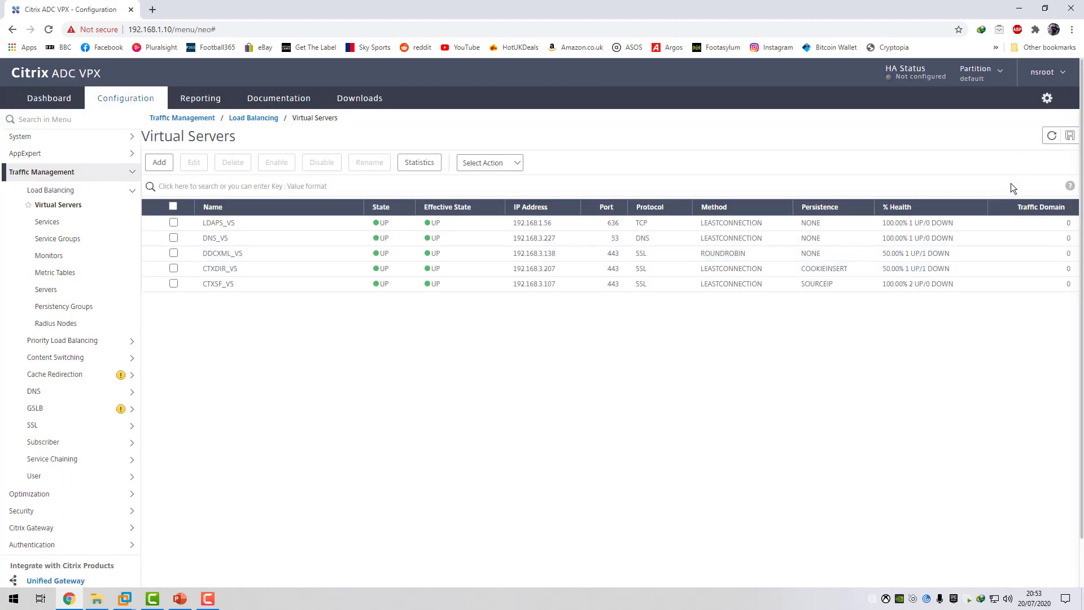
Refresh the virtual server list and save the Citrix ADC's running configuration.
left_click(1053, 137)
left_click(1070, 136)
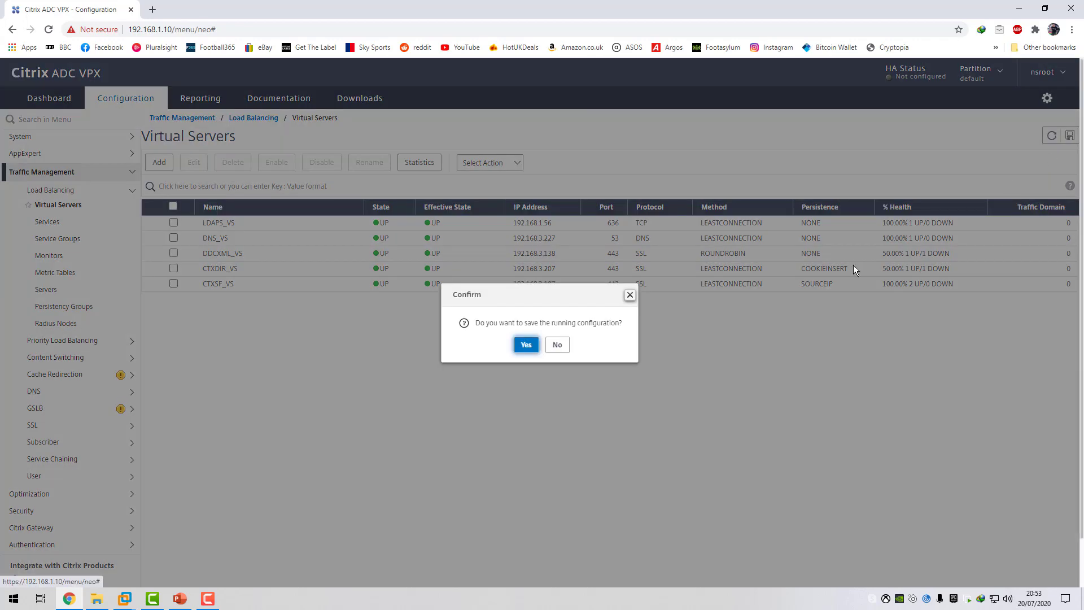
left_click(525, 345)
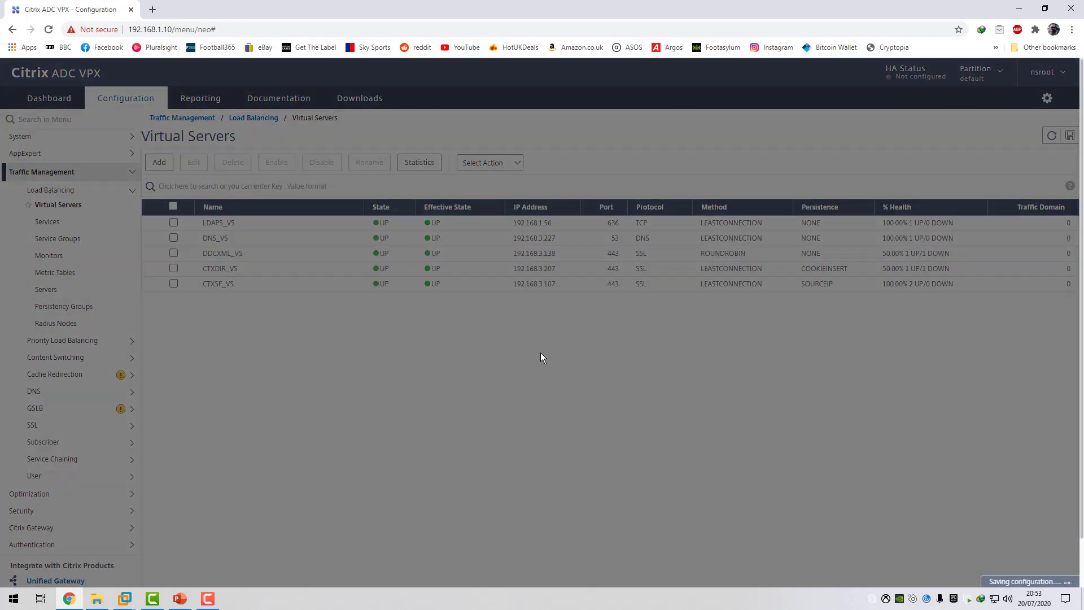
mouse_move(154, 598)
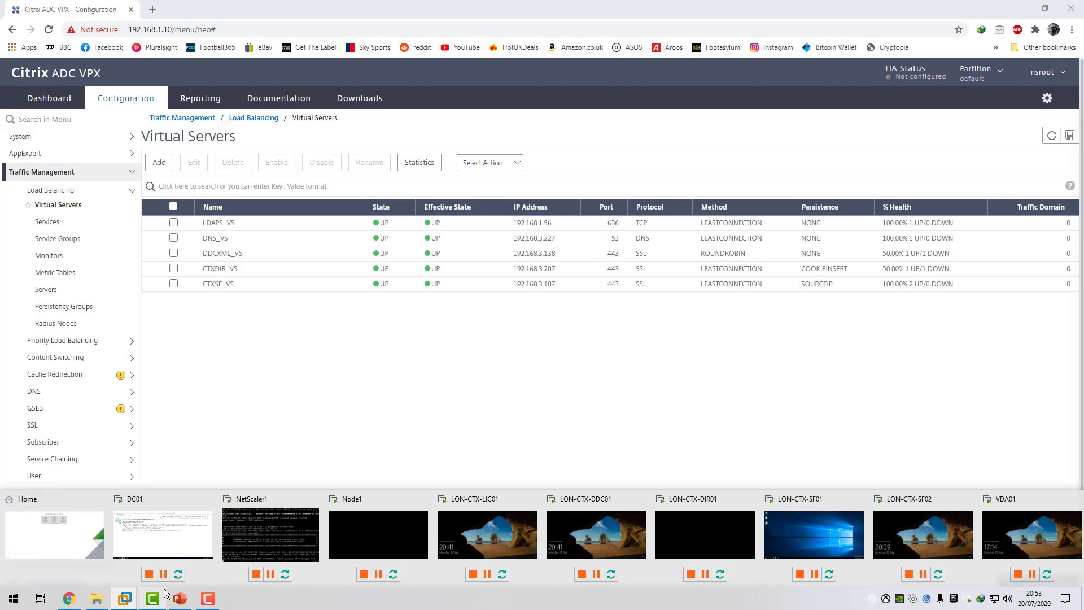
left_click(164, 551)
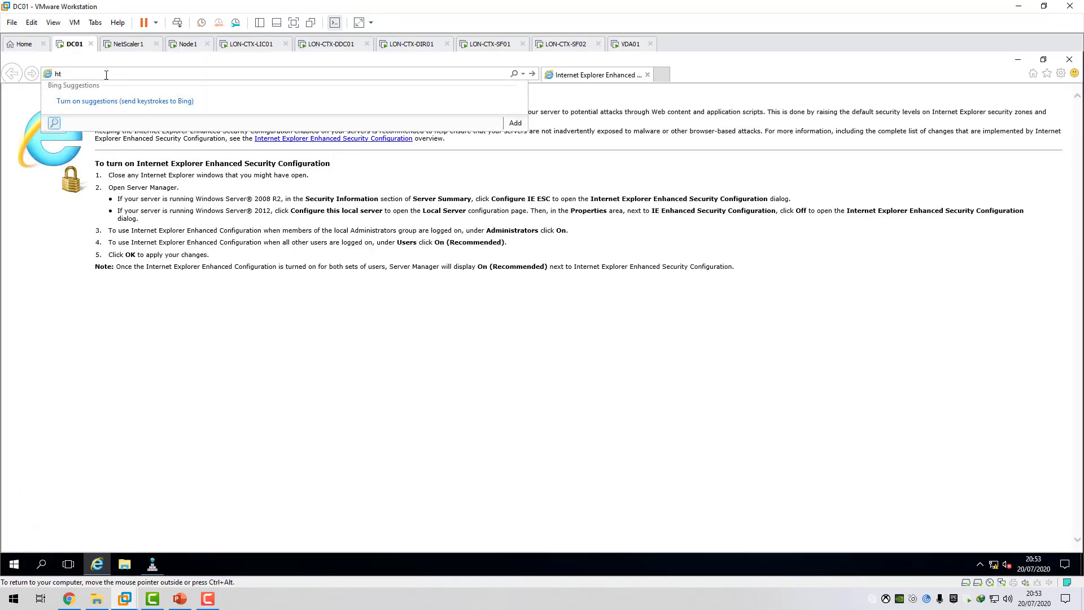
type("tp://storefront.c4rm0.com")
key("Return")
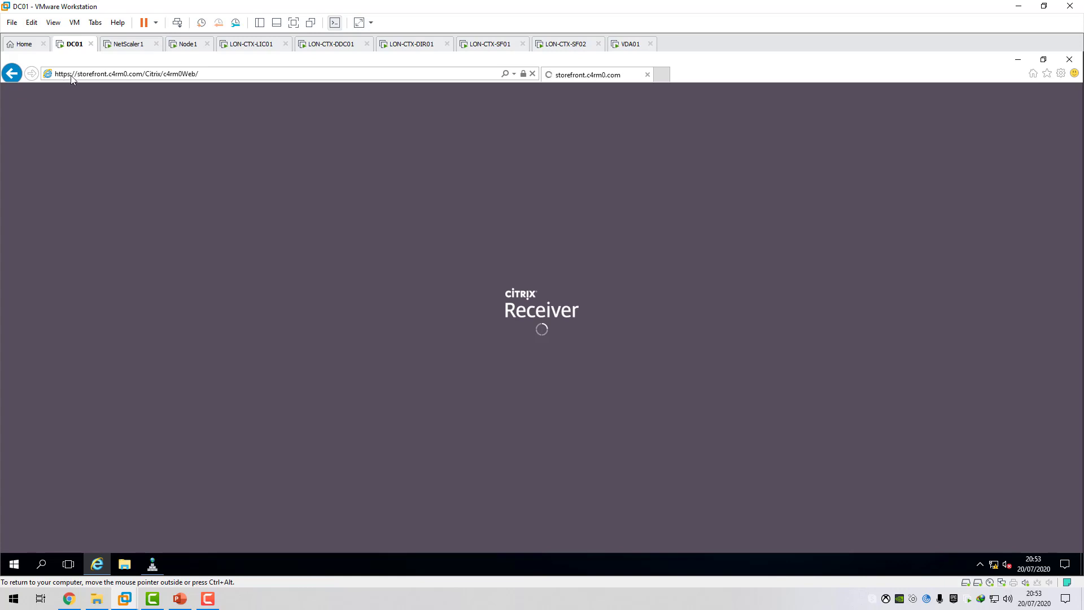
Highlight the c4rm0Web part of the StoreFront web address.
left_click(159, 74)
left_click(170, 74)
left_click_drag(174, 75, 199, 74)
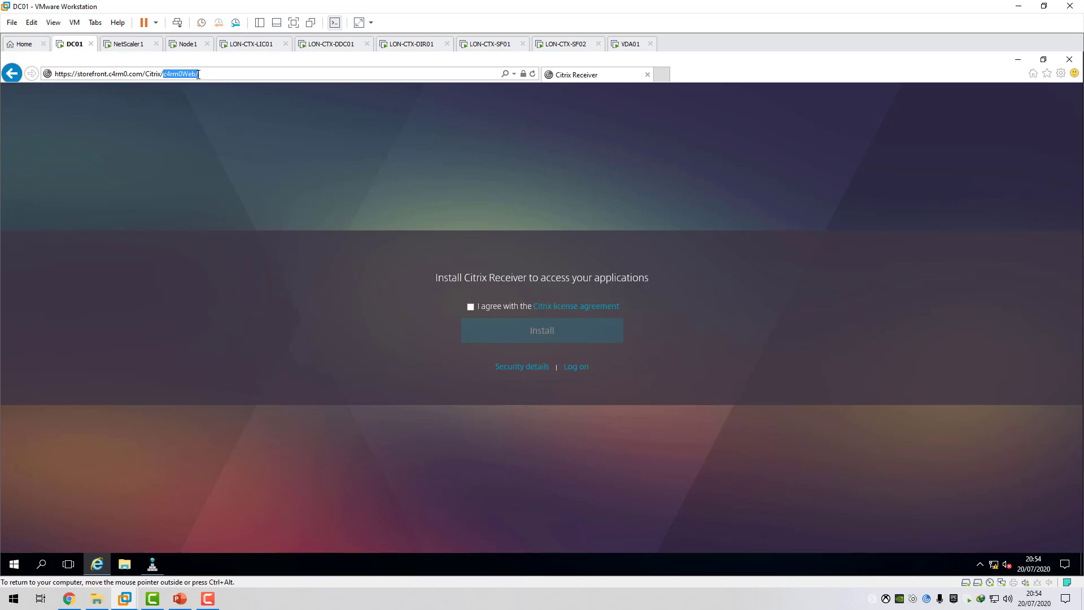
Examine the StoreFront site's certificate and its certification path, including the root CA, and close the certificate.
left_click(522, 74)
left_click(460, 188)
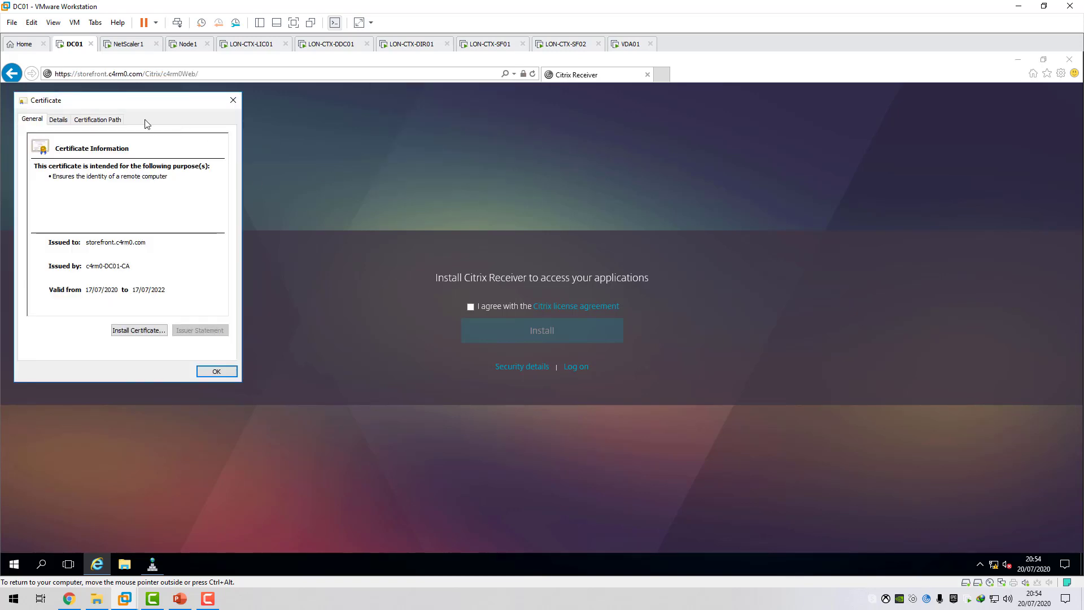
left_click_drag(147, 104, 260, 122)
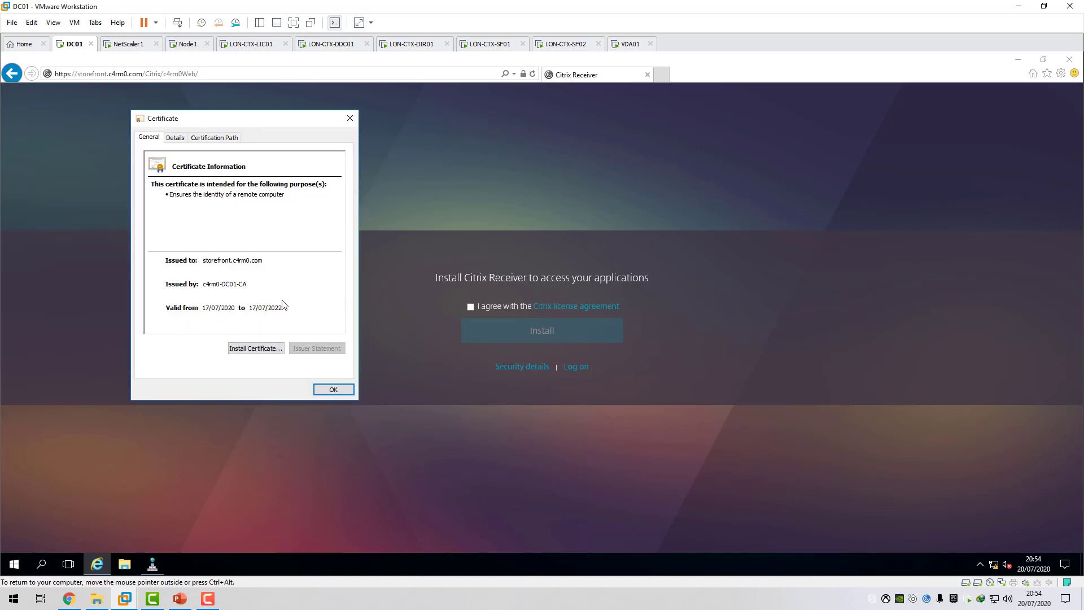
left_click(214, 137)
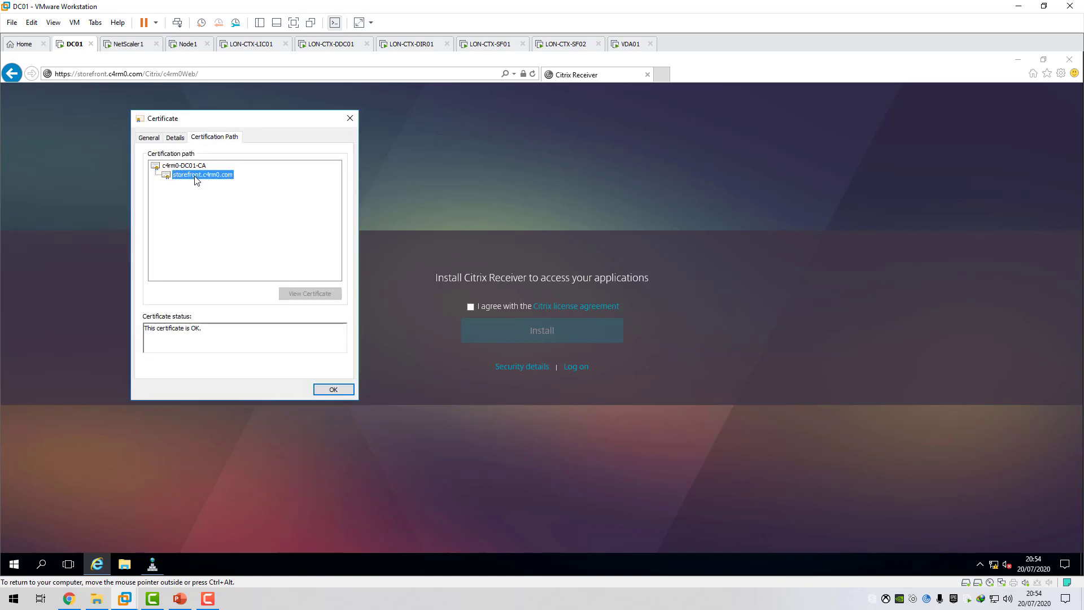
left_click(186, 165)
left_click(195, 174)
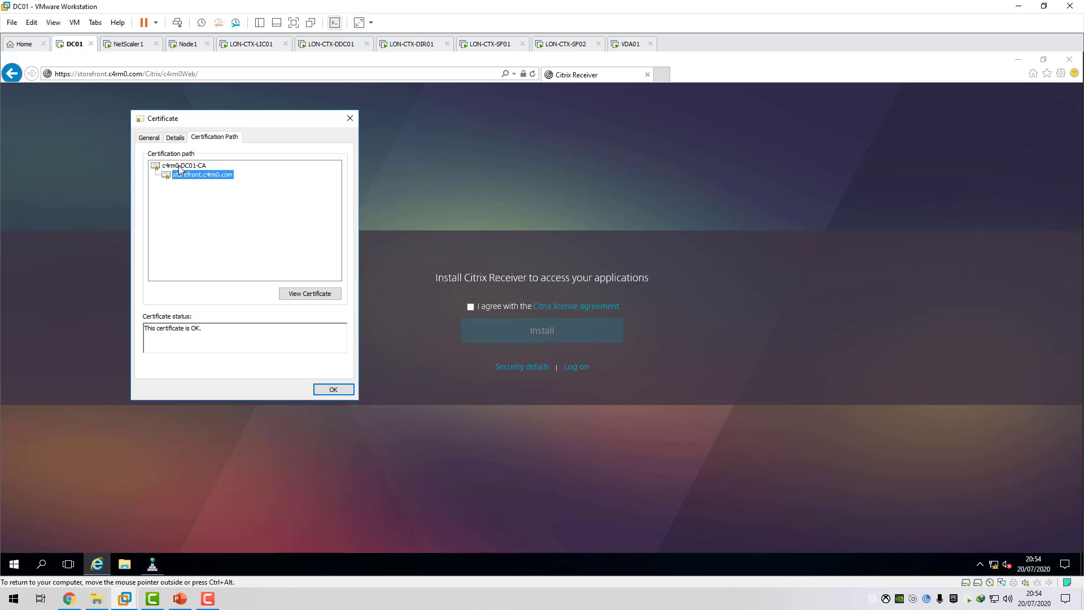
left_click(310, 293)
left_click(333, 389)
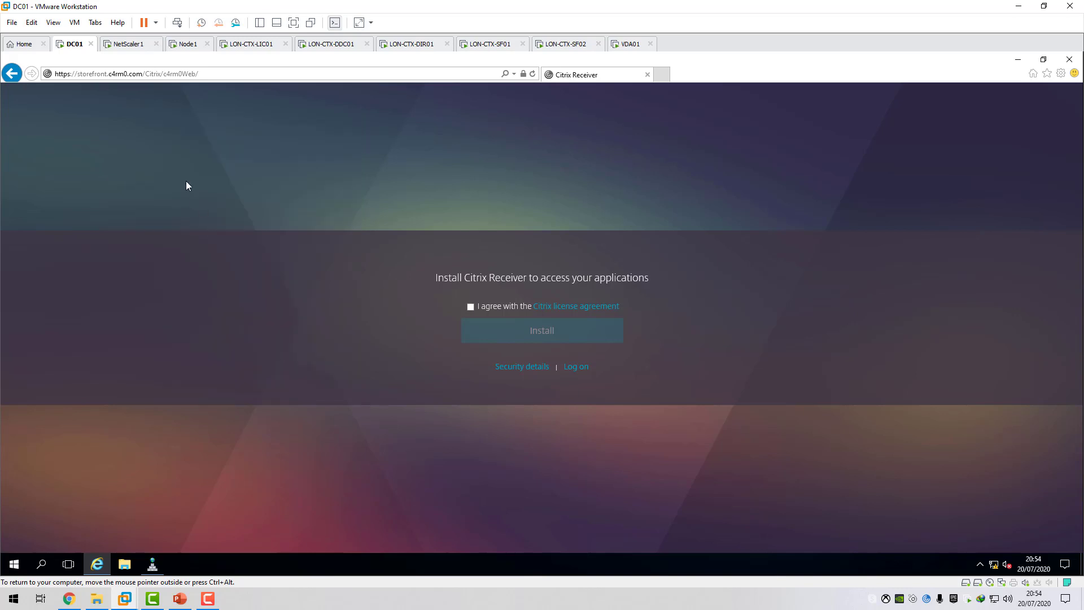
View the Citrix Receiver page's properties and close them without changes.
right_click(186, 181)
left_click(234, 477)
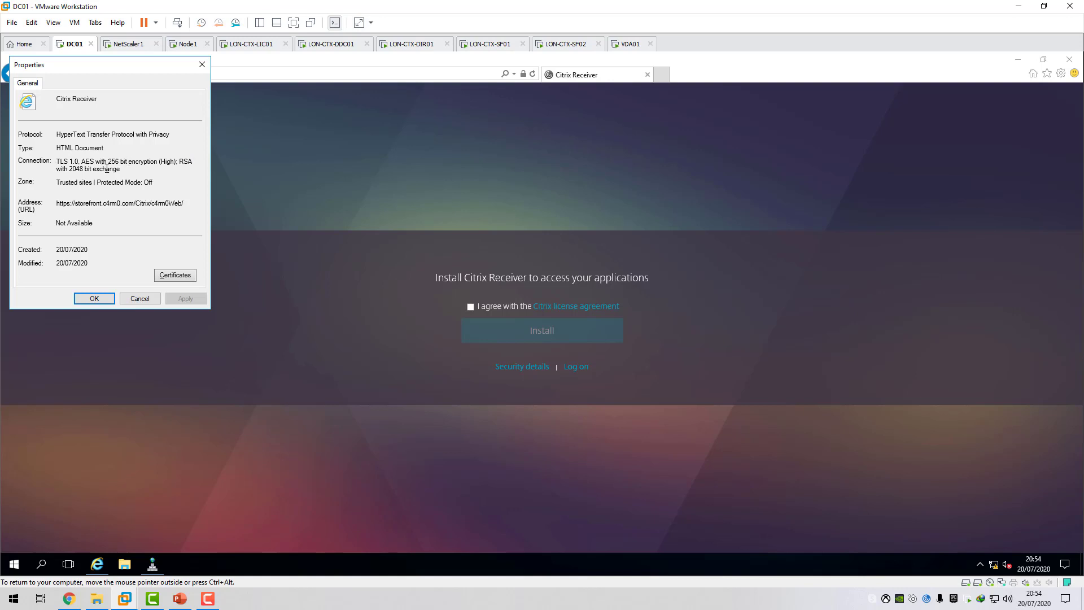
left_click(140, 300)
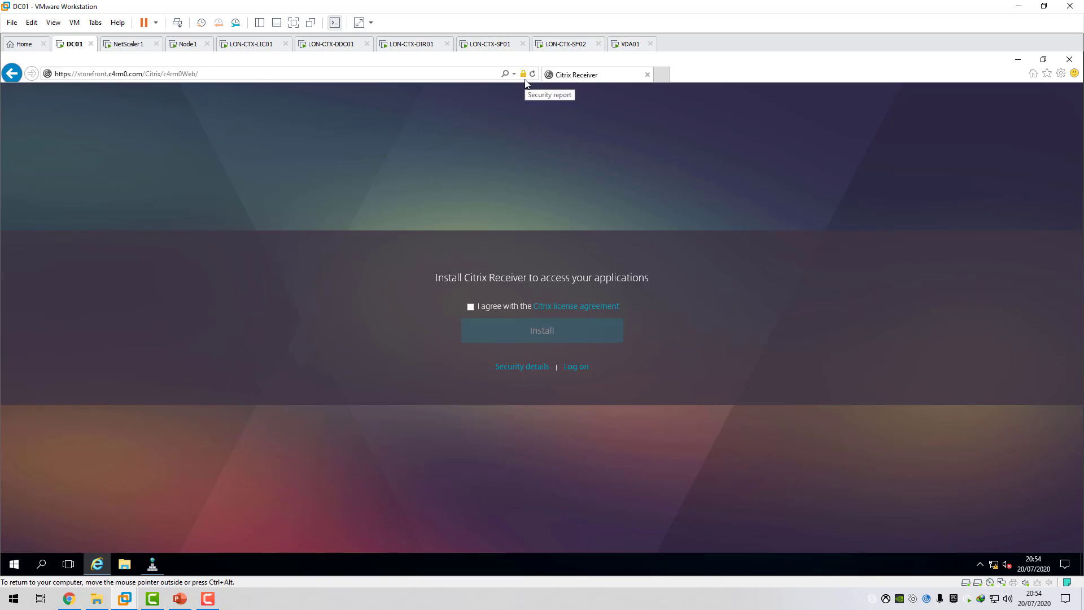
Accept the Citrix license agreement, skip the Receiver installation and log on to StoreFront as administrator with the account password.
left_click(471, 307)
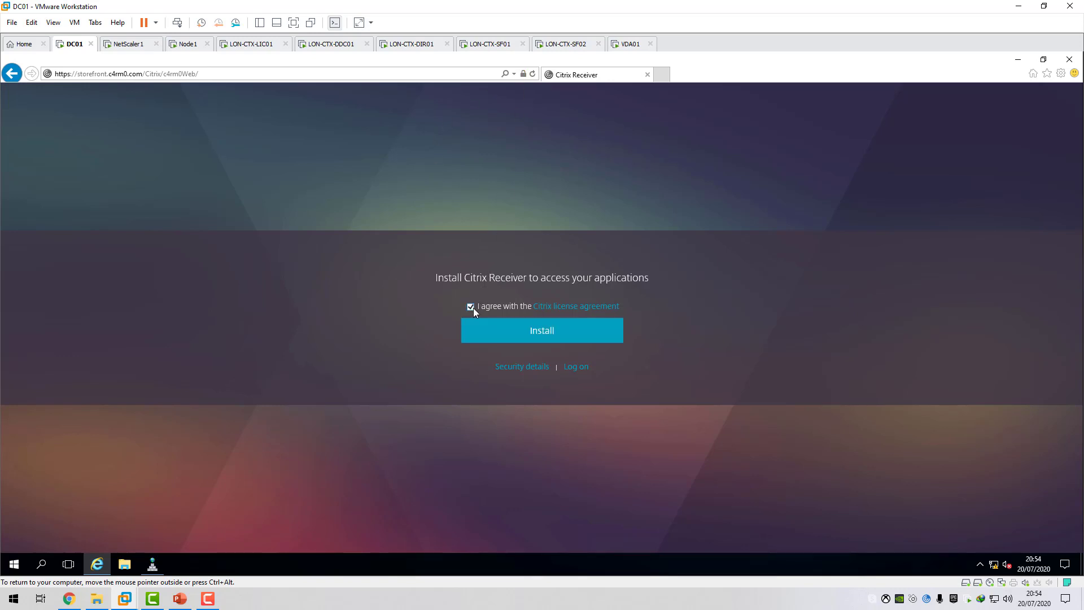
left_click(579, 367)
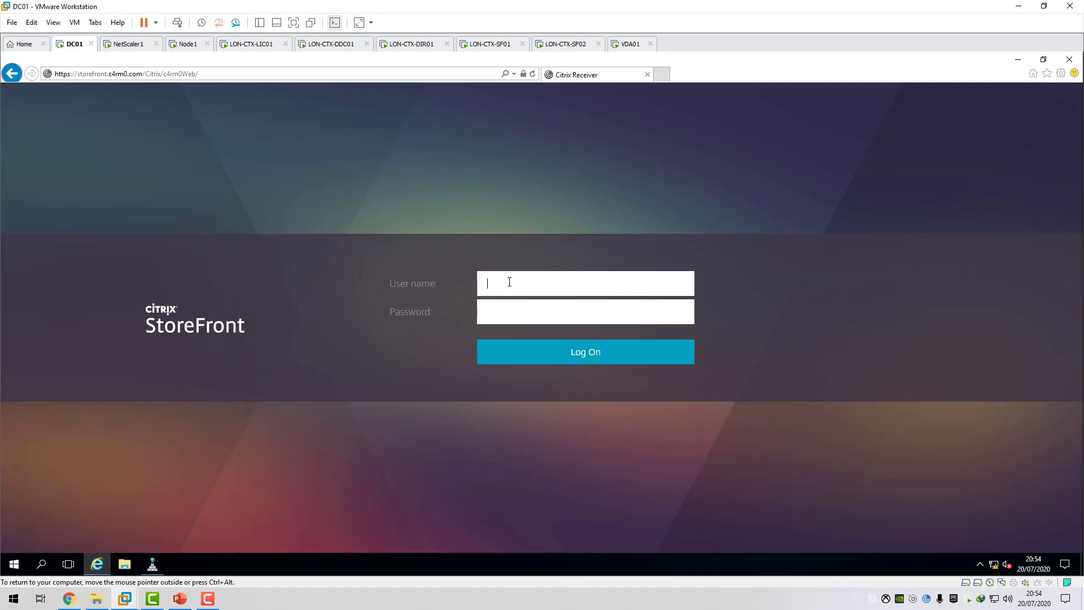
type("administrator")
key("Tab")
type("Password")
key("Return")
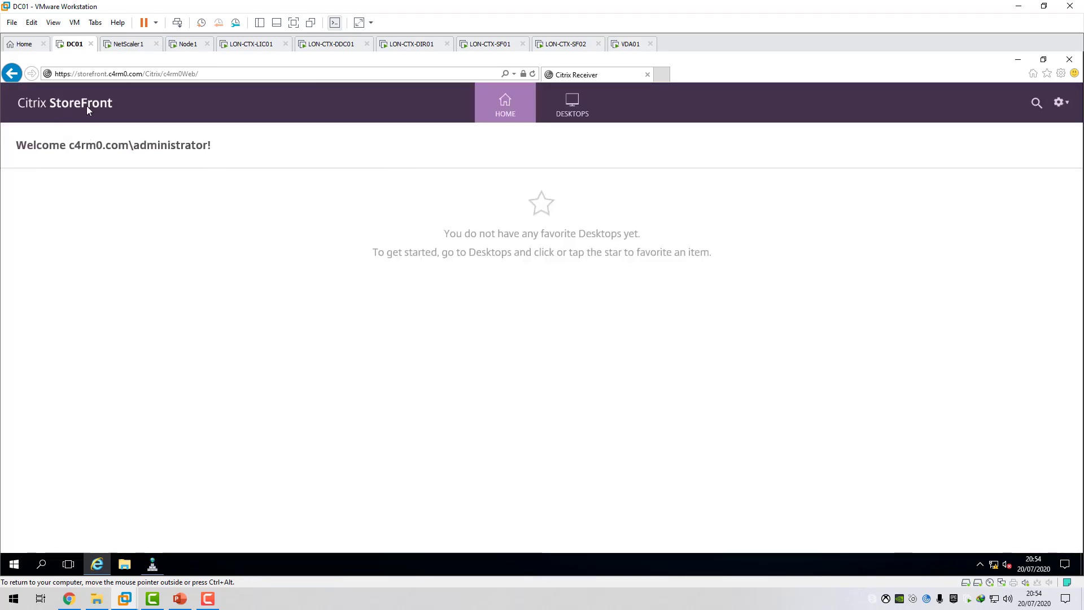
Look through the Desktops and Home pages of the StoreFront store.
left_click(563, 116)
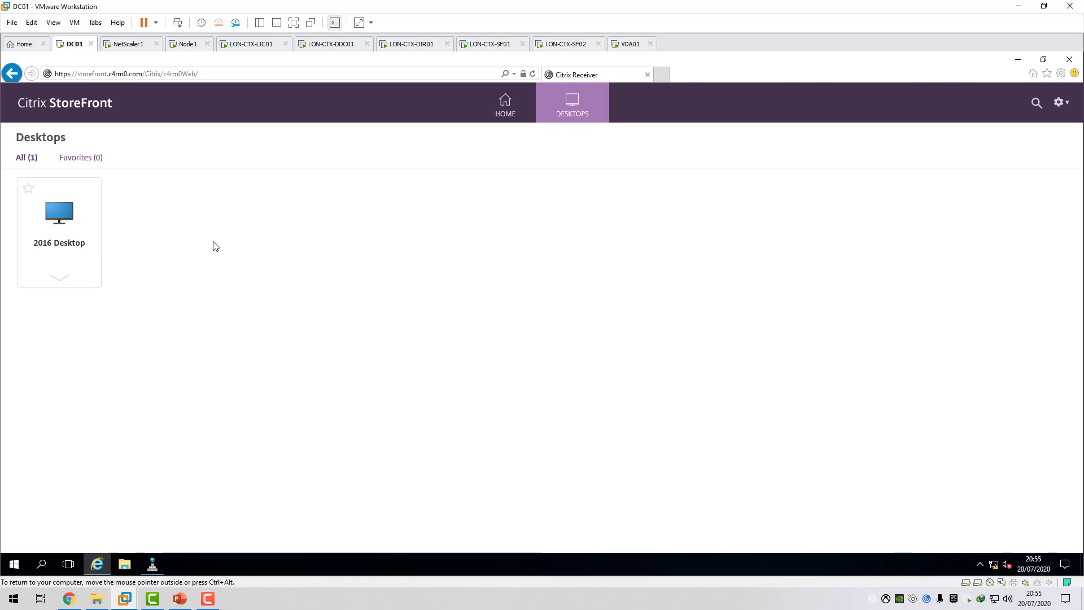
left_click(512, 109)
left_click(575, 110)
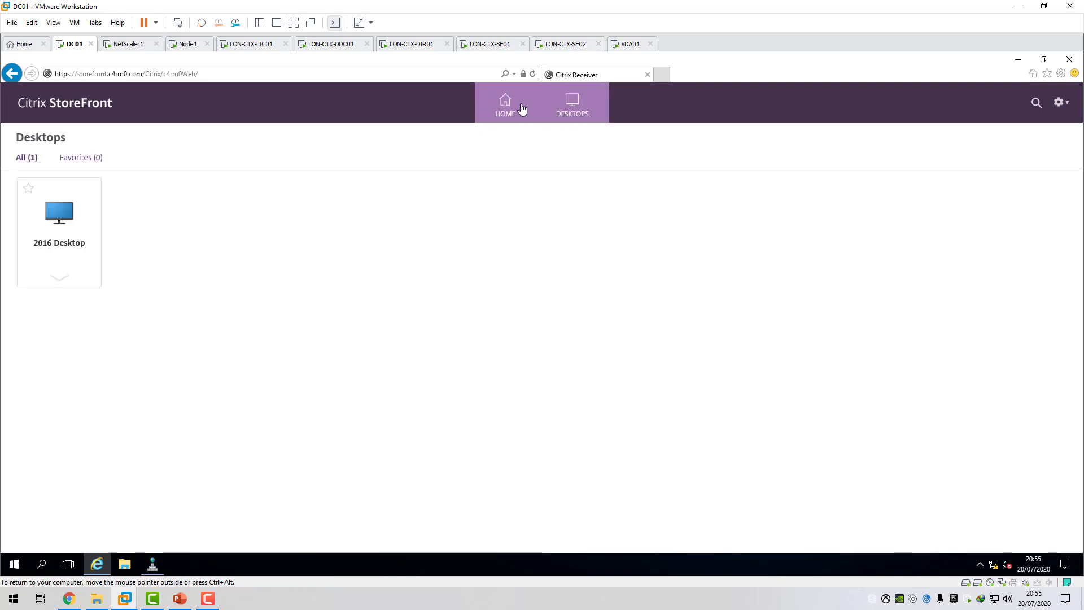
left_click(522, 109)
left_click(579, 109)
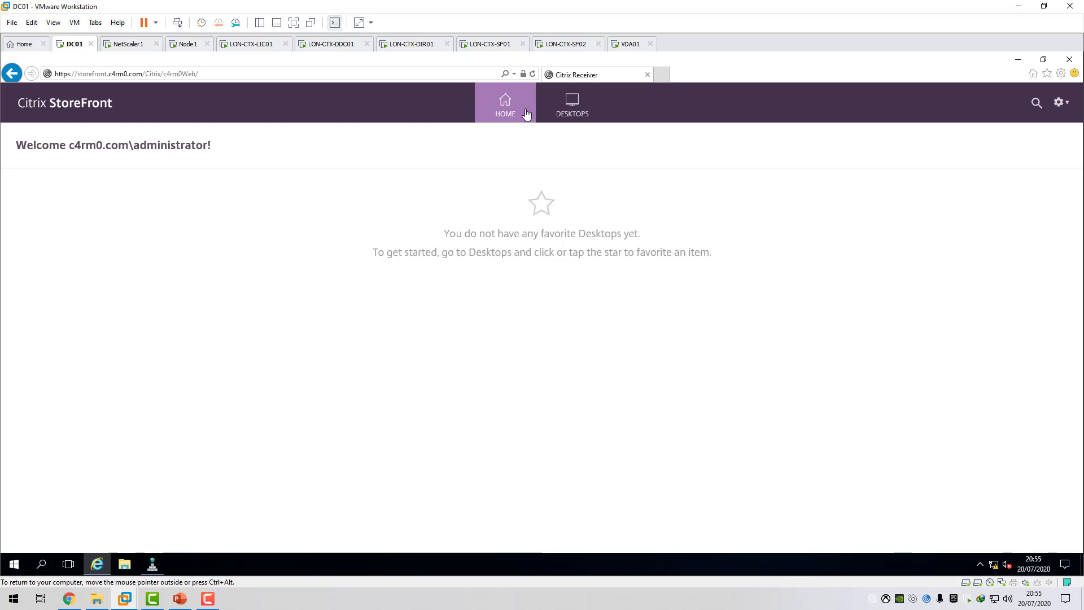
left_click(547, 118)
left_click(505, 117)
Switch to the Citrix ADC in Chrome, collapse Traffic Management and open the Citrix Gateway configuration section.
left_click(69, 599)
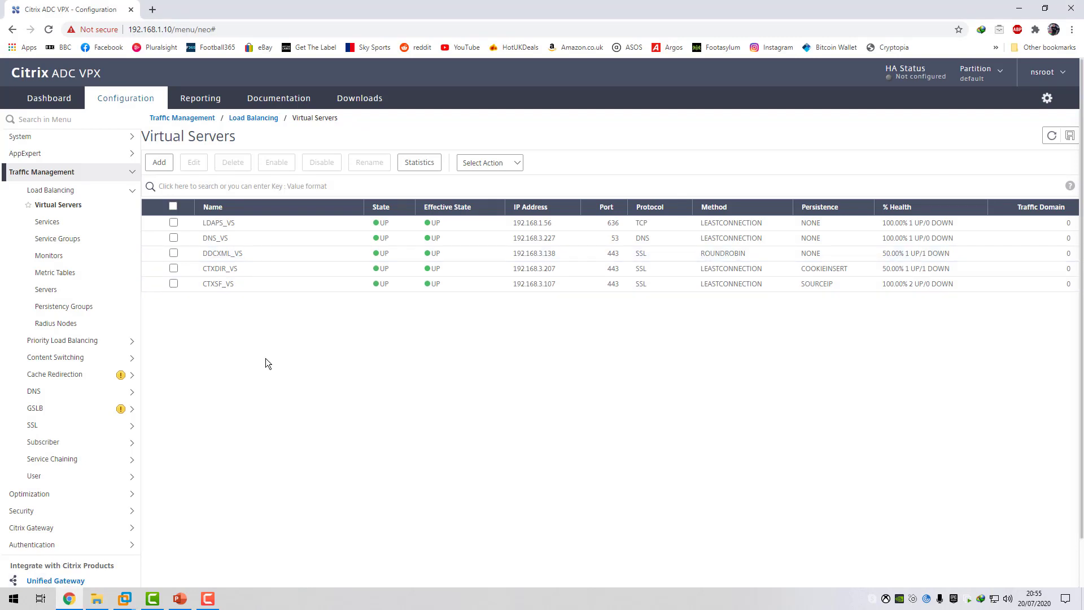
left_click(76, 173)
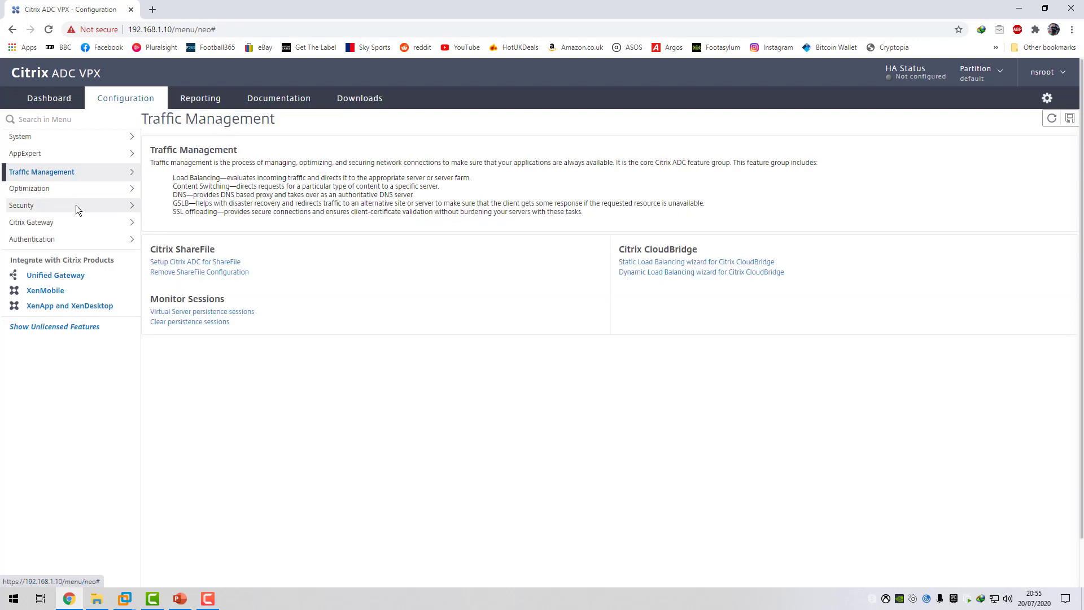
left_click(55, 221)
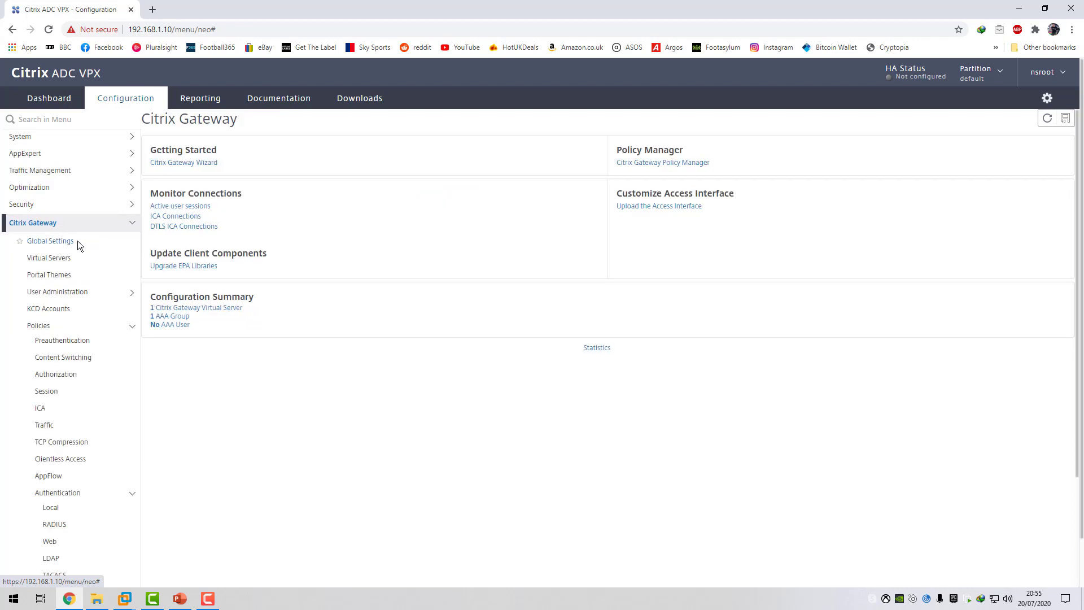
Review the settings and bound policies of the remote.c4rm0.com gateway virtual server, leaving them as they are.
left_click(103, 258)
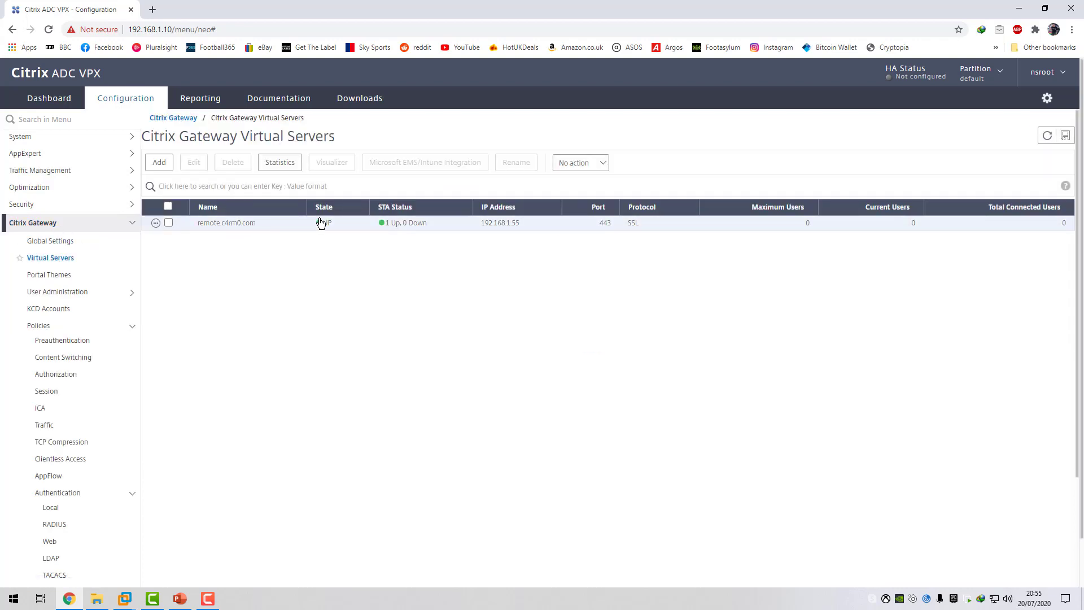
double_click(170, 222)
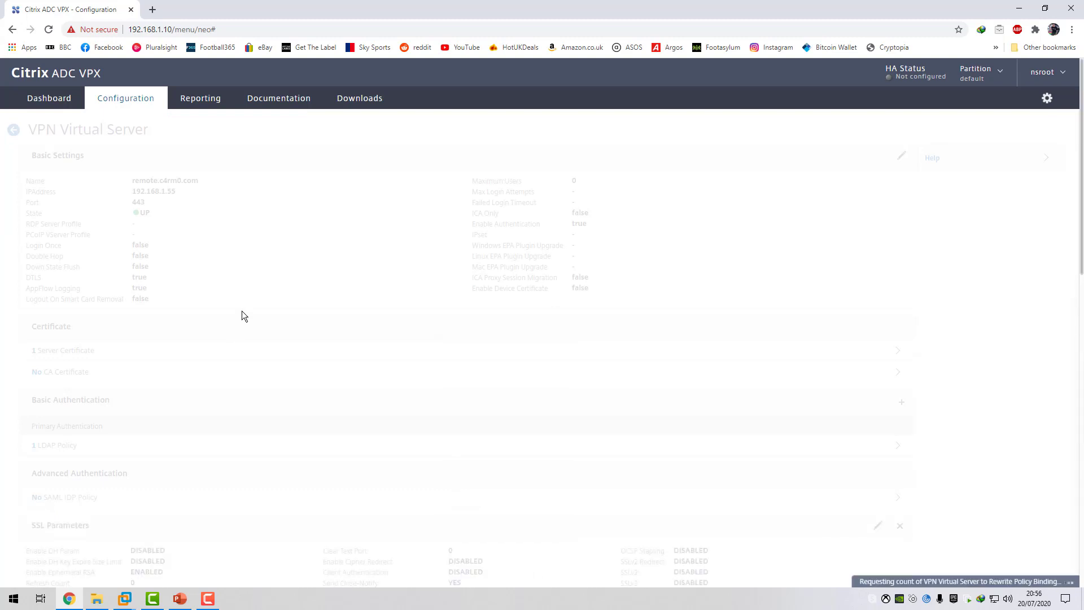
scroll(249, 315, "down", 15)
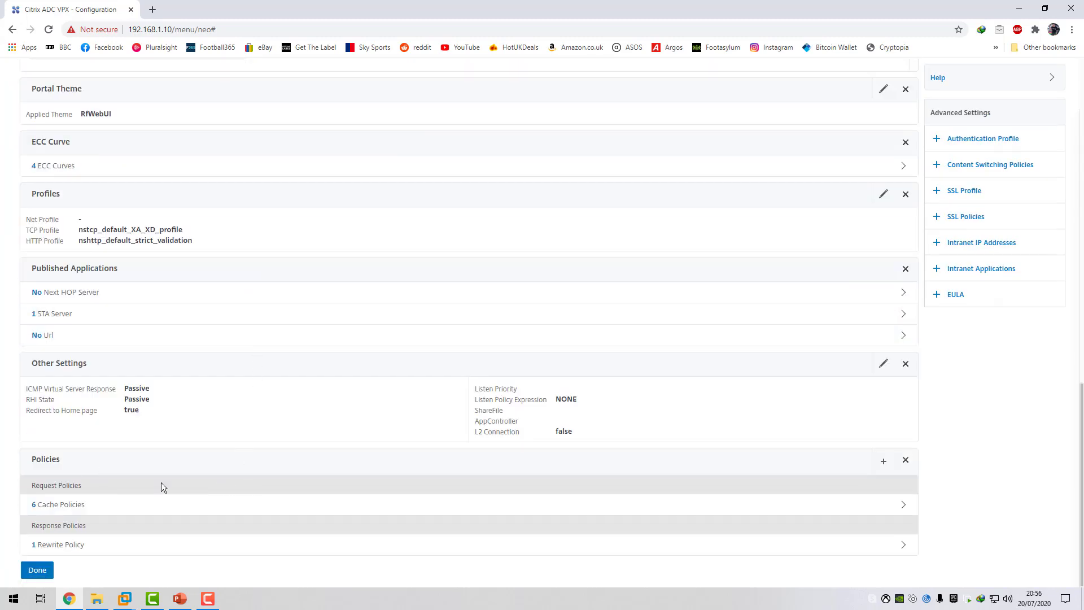
scroll(175, 479, "up", 15)
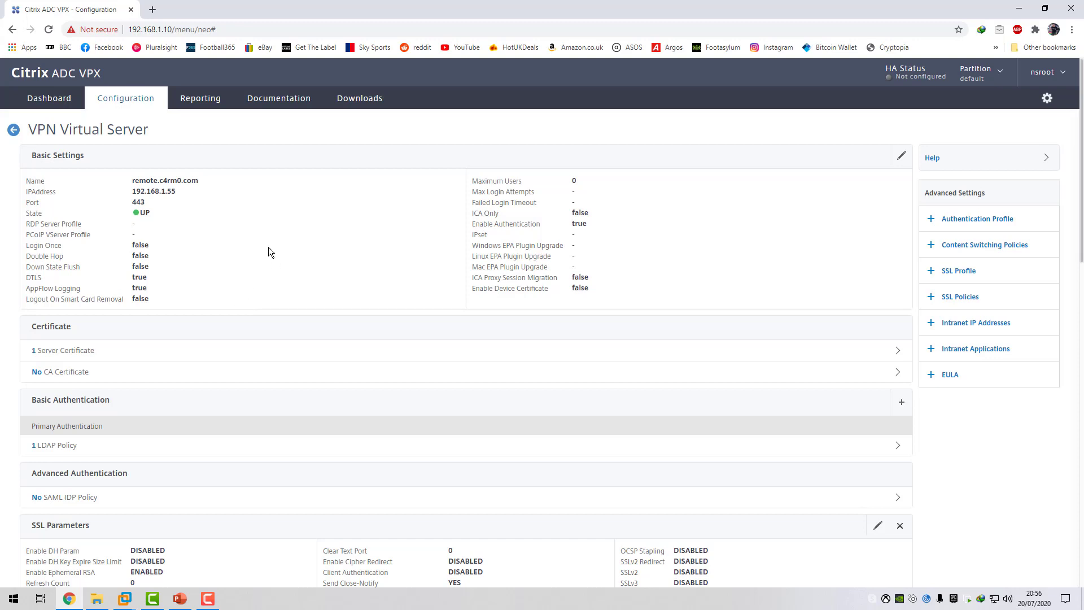
left_click(14, 130)
Start a new Citrix Gateway session policy and name it ReceiverforWeb_Policy.
left_click(50, 224)
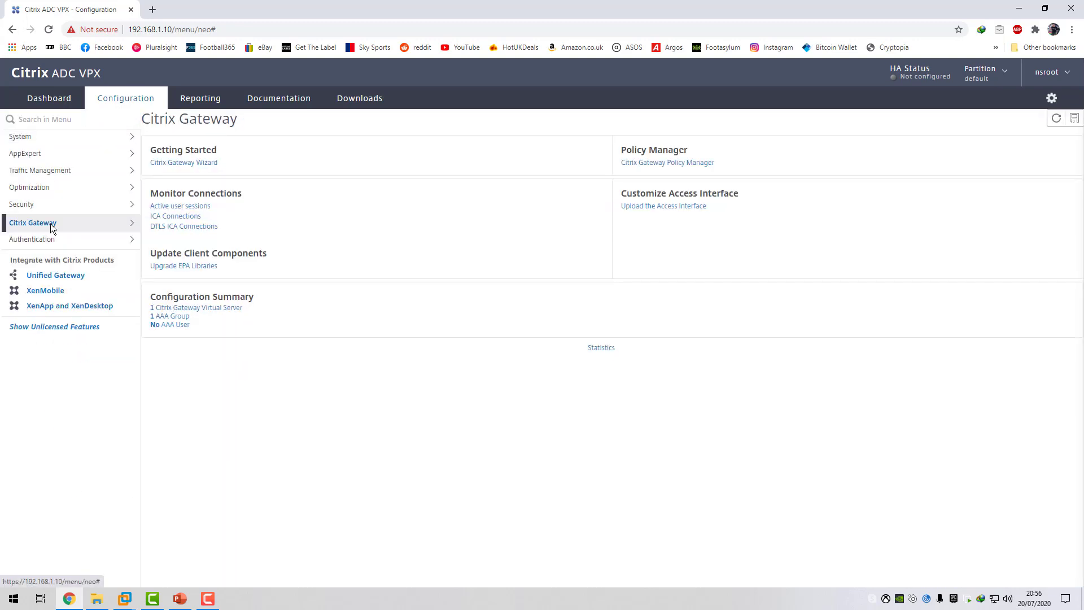
scroll(73, 296, "down", 2)
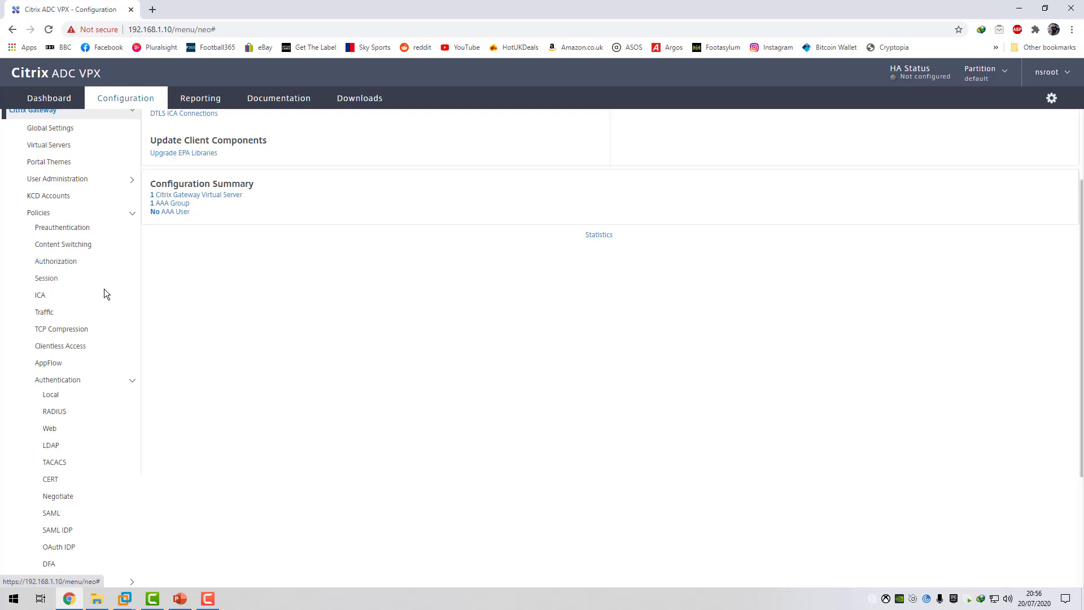
scroll(132, 310, "down", 1)
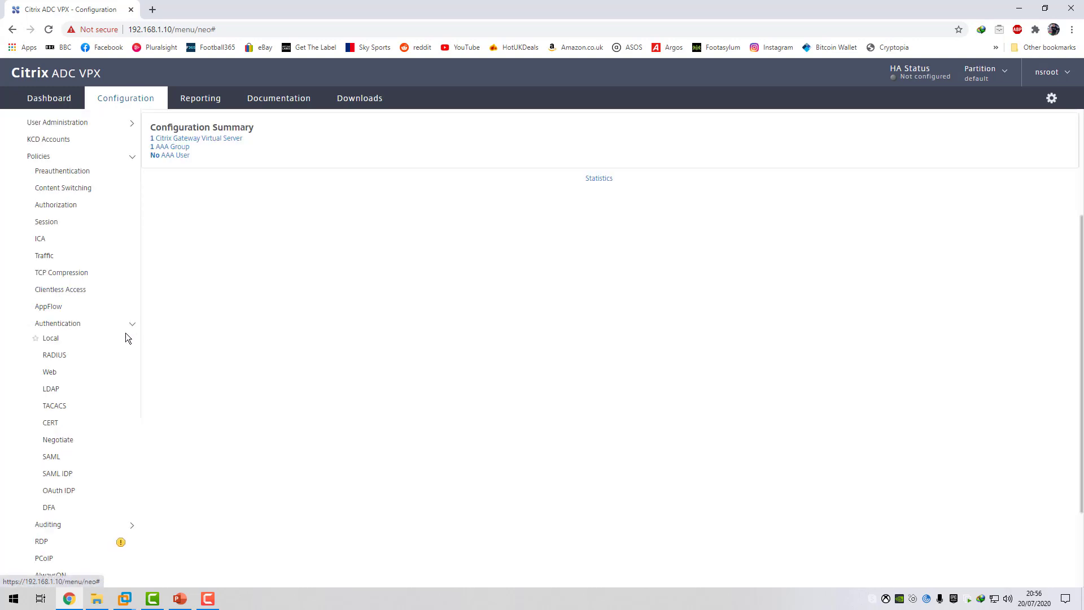
scroll(112, 322, "up", 3)
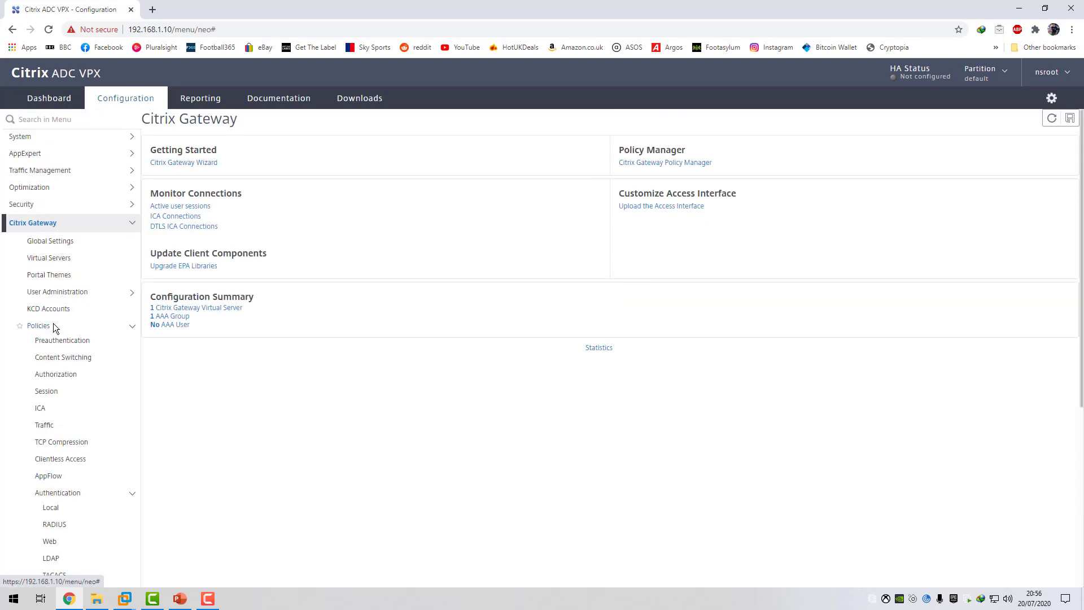
left_click(53, 391)
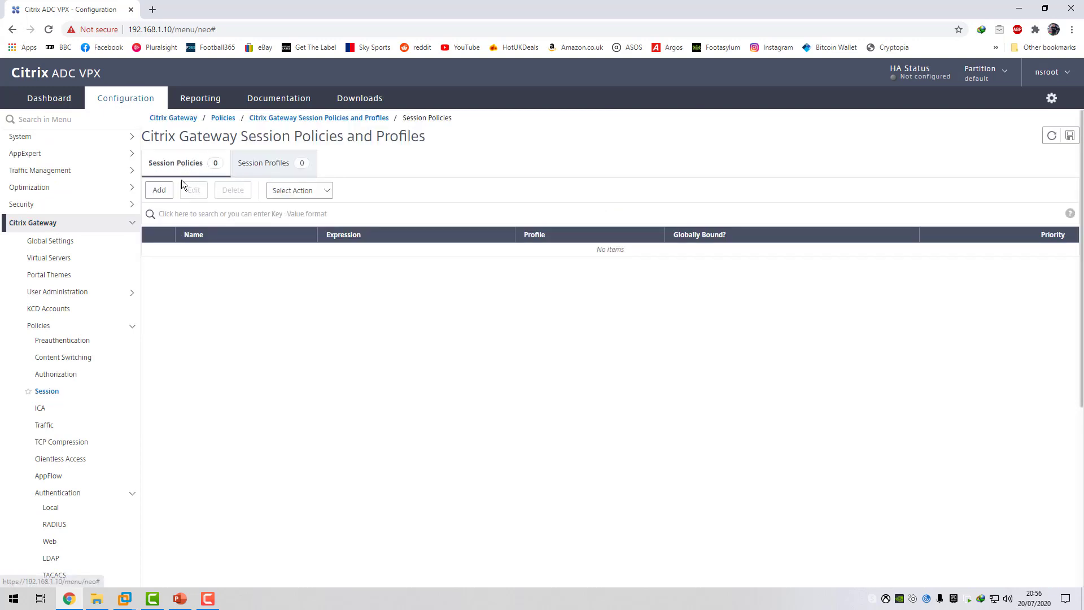
left_click(158, 190)
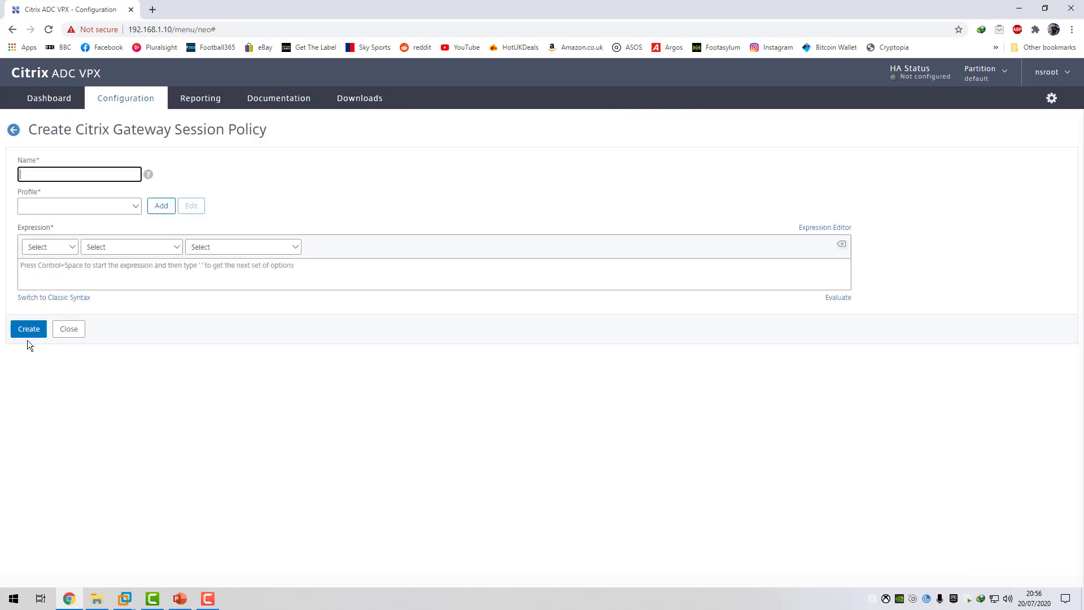
type("ReceiverforWeb_Policy")
Begin the policy expression in the Expression Editor as HTTP.REQ.HEADER("User-Agent").
left_click(112, 270)
left_click(844, 227)
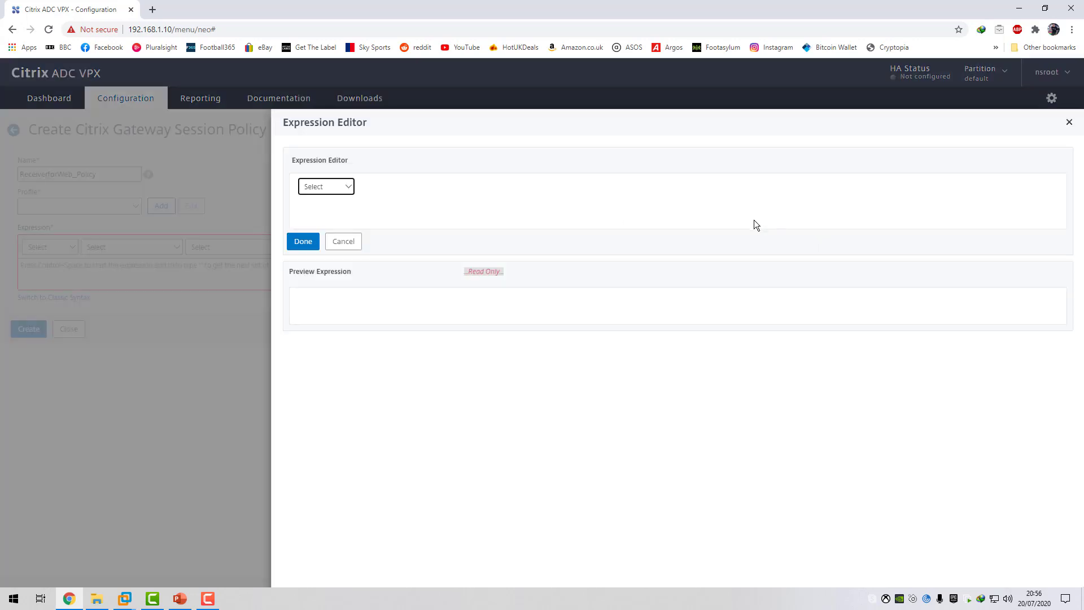
left_click(351, 192)
left_click(335, 205)
left_click(412, 187)
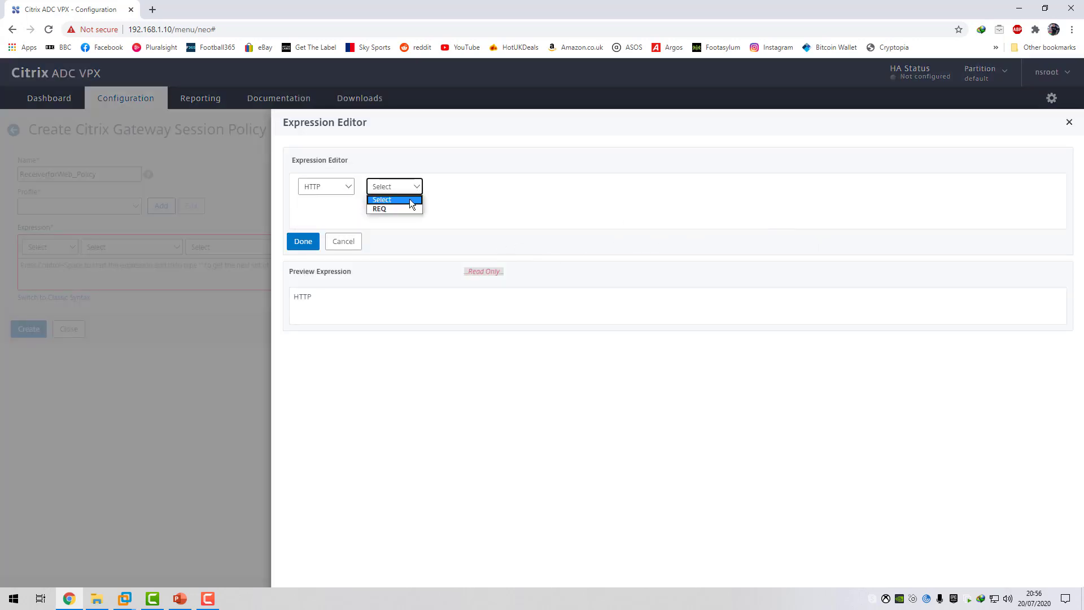
left_click(395, 203)
left_click(497, 190)
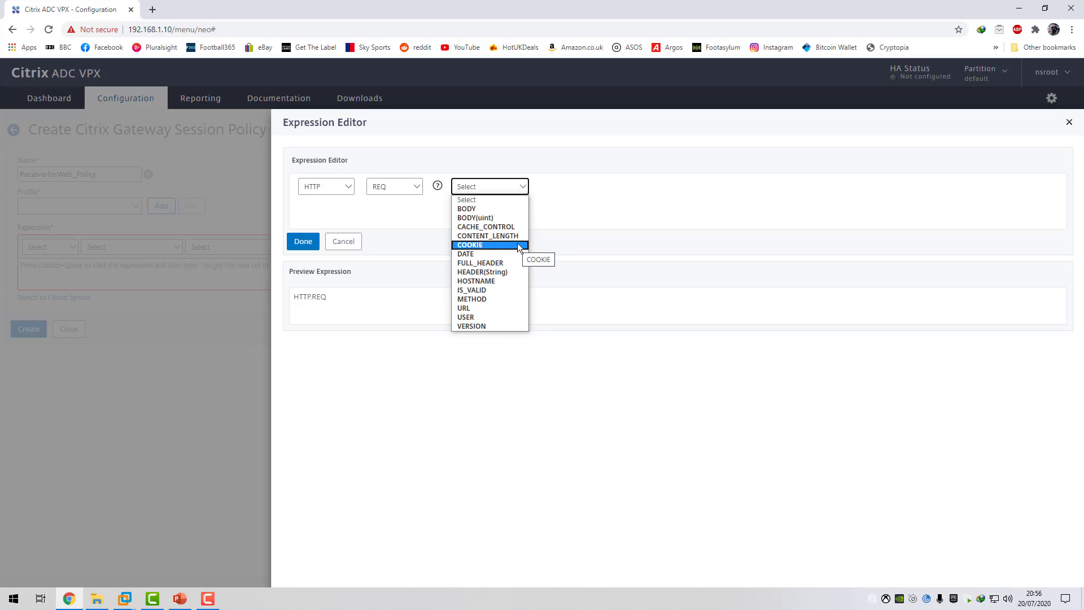
left_click(501, 273)
left_click(596, 186)
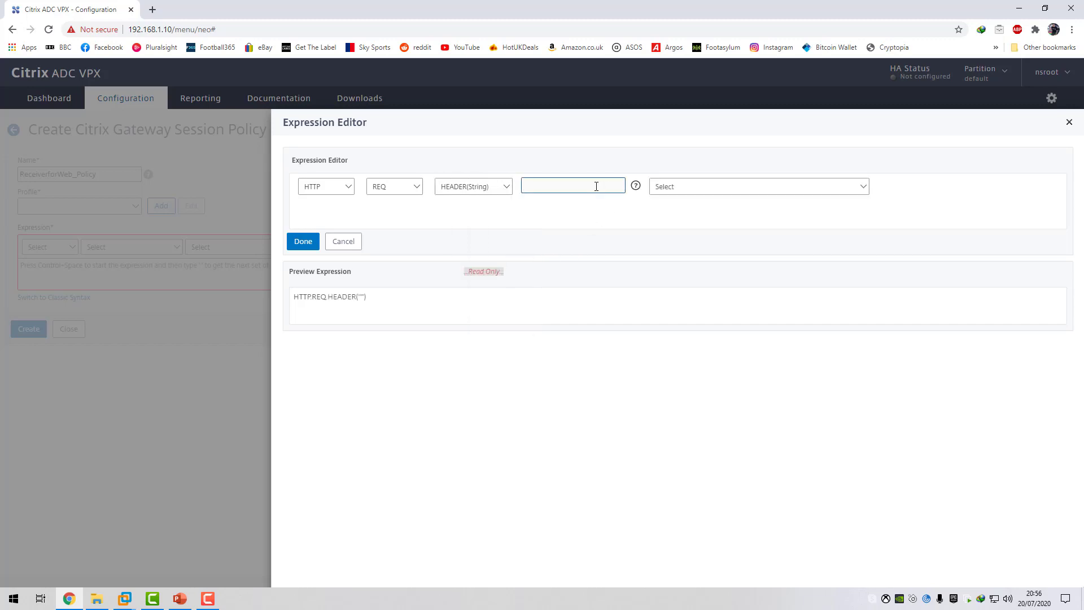
type("User-Agent")
Complete the expression with CONTAINS("Citrixreceiver").NOT and apply it to the session policy.
left_click(733, 179)
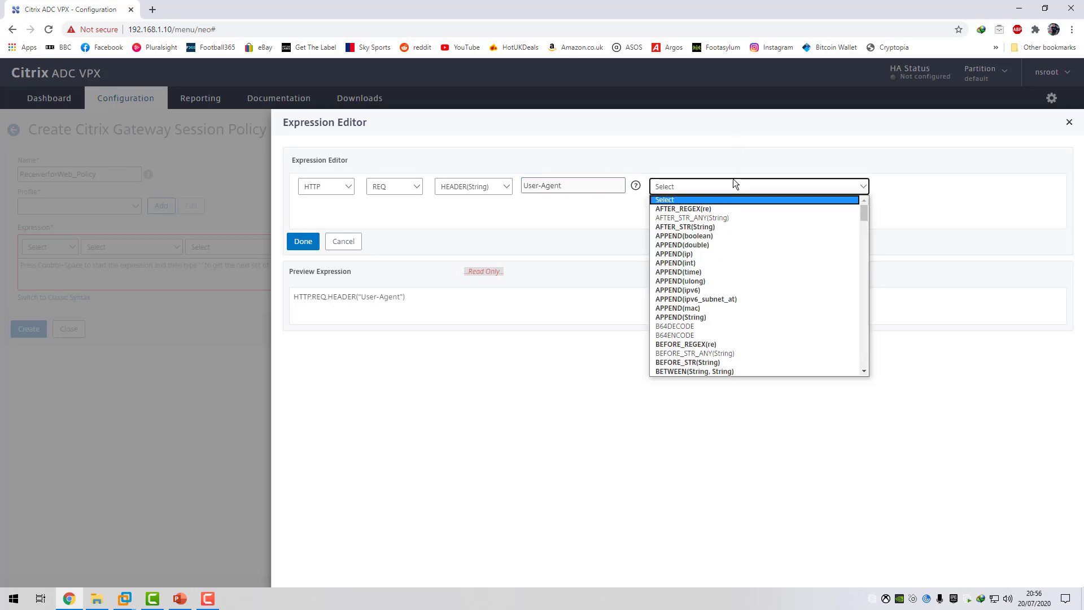
scroll(731, 214, "down", 2)
scroll(732, 213, "down", 2)
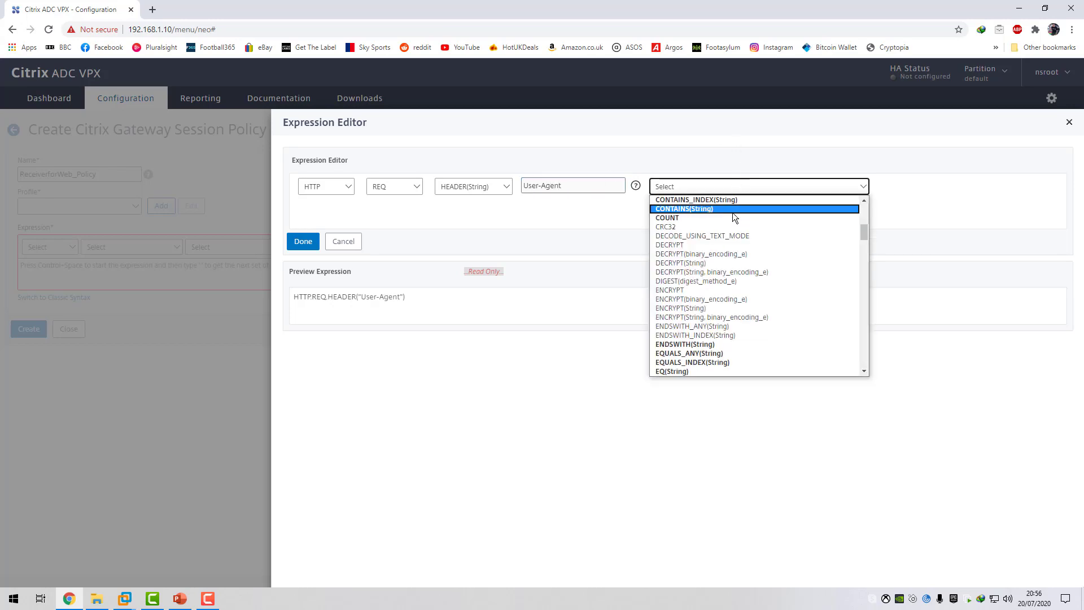
left_click(709, 208)
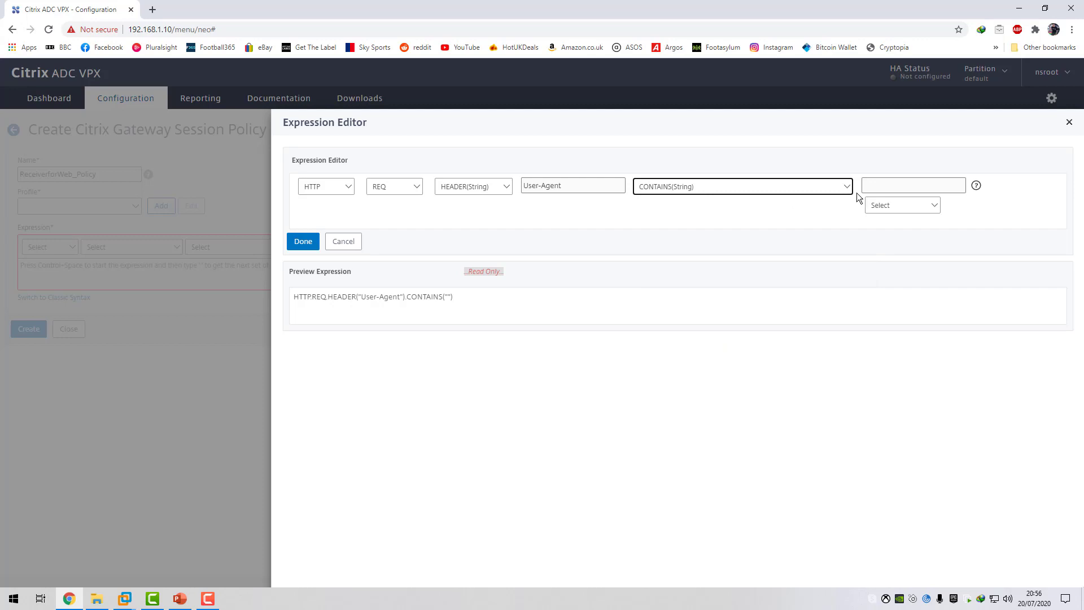
left_click(879, 186)
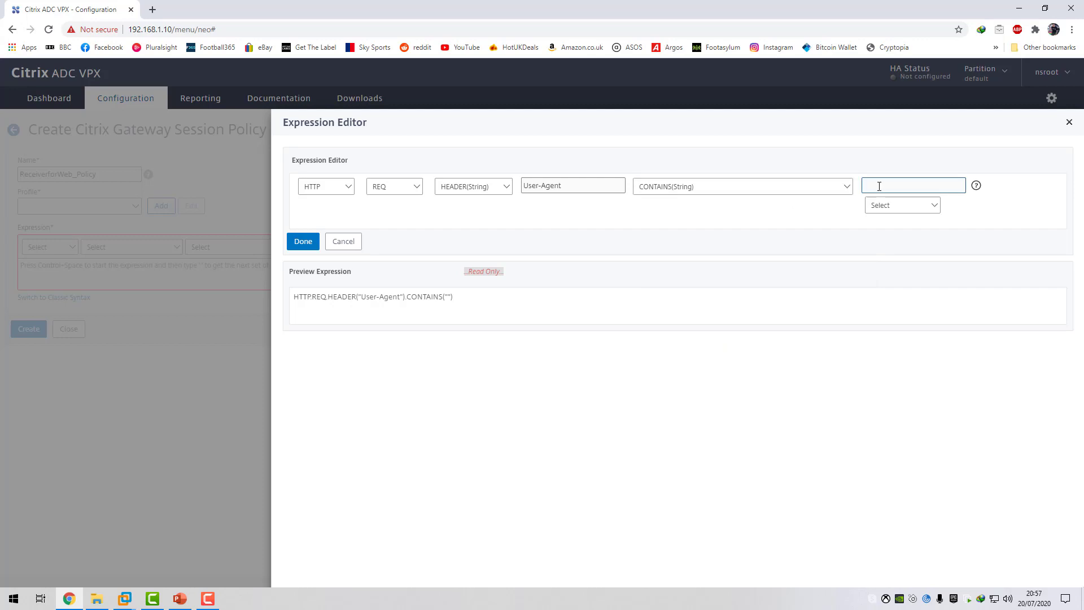
type("Citrixreceiver")
left_click(916, 207)
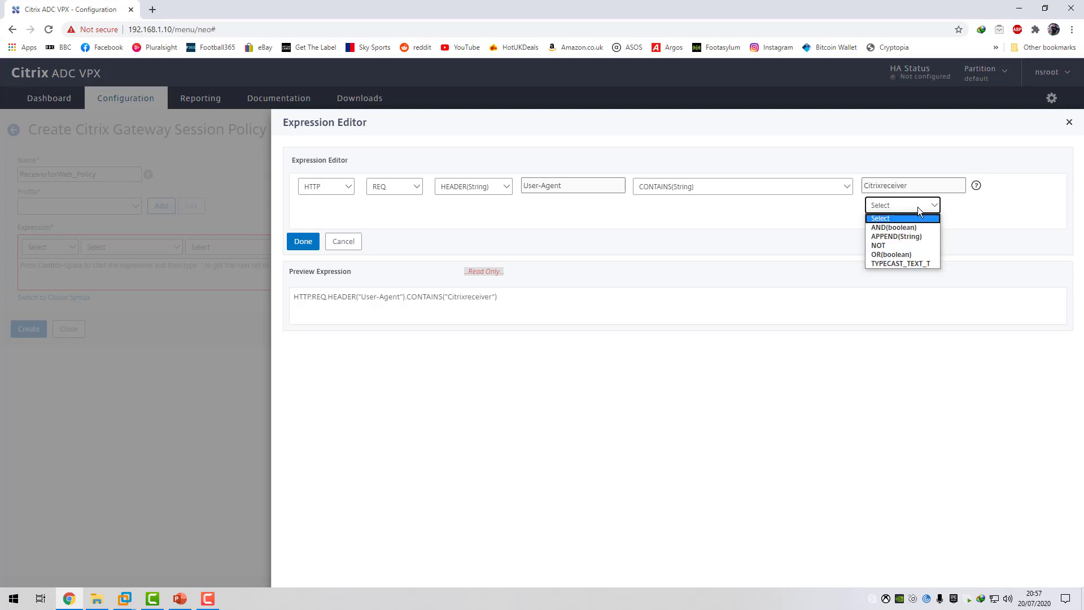
left_click(900, 245)
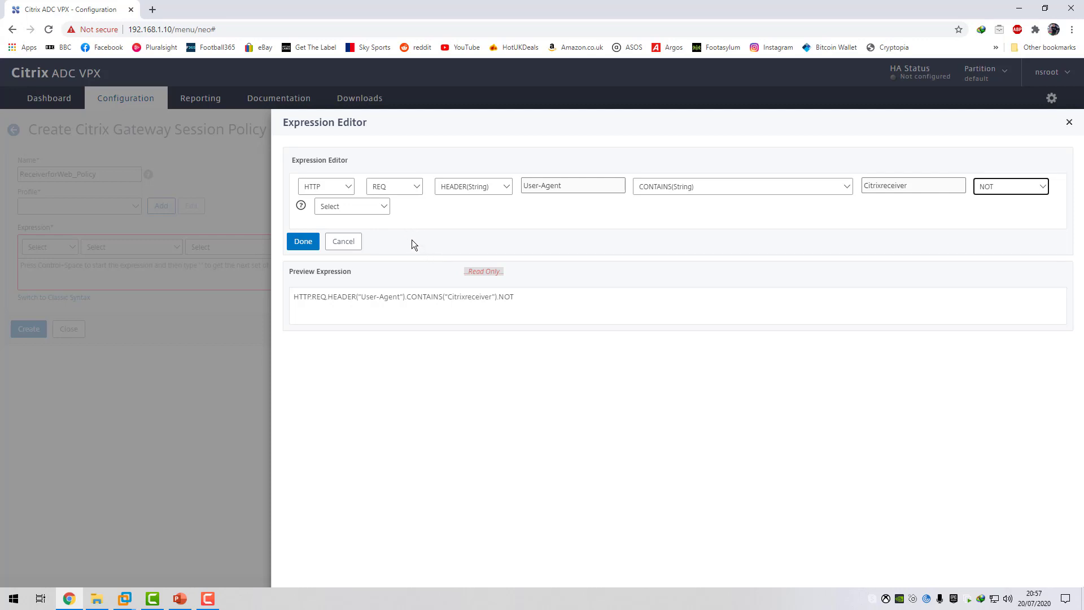
left_click(309, 241)
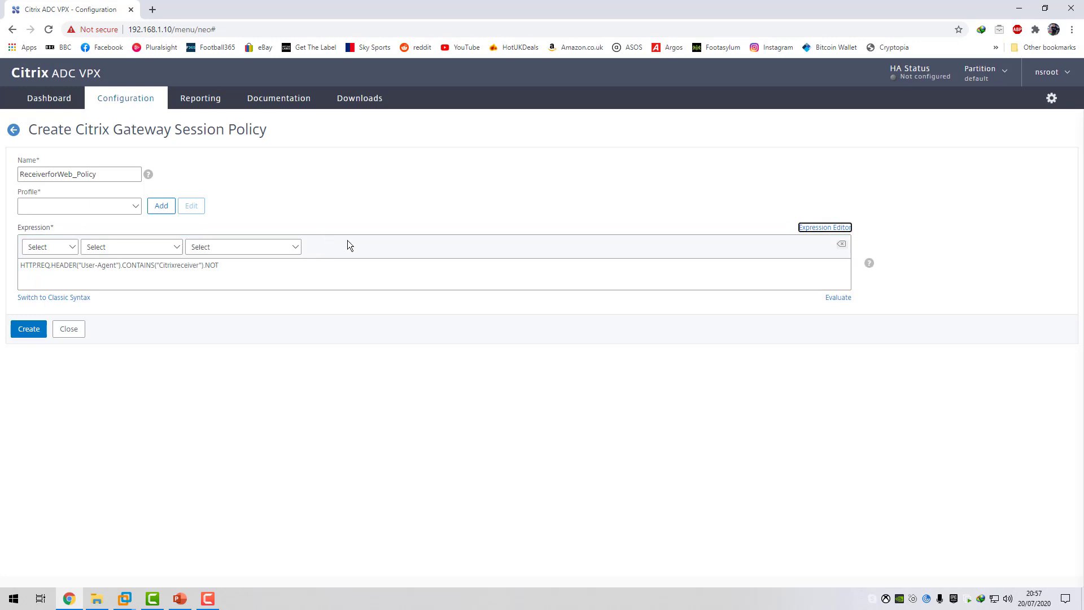
Add a new session profile for the policy and name it ReceiverforWeb_profile.
left_click(161, 206)
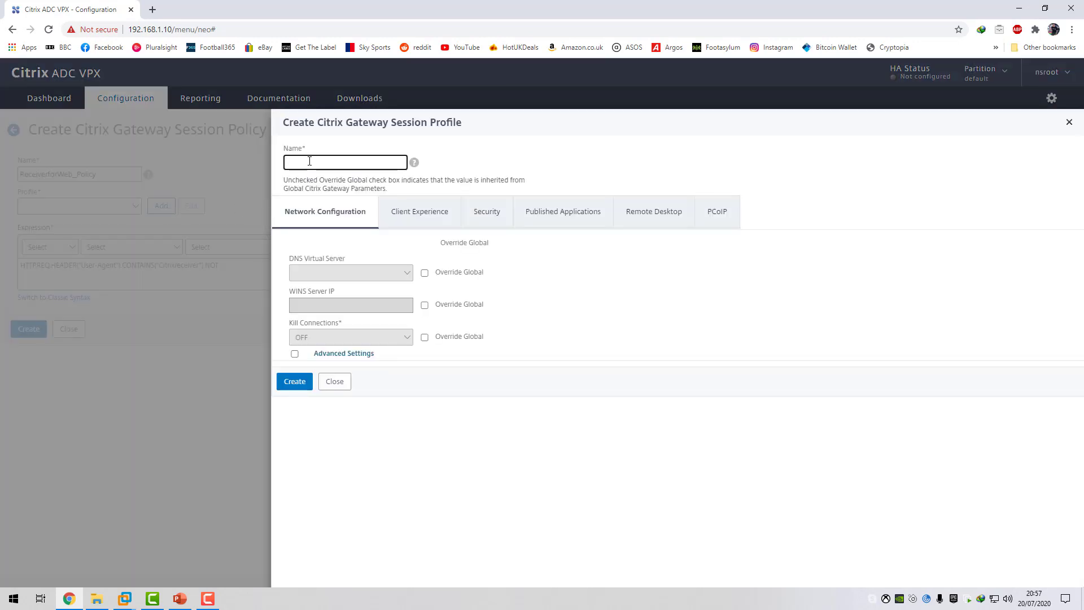
type("ReceiverforWeb_profile")
Override the profile's global client experience settings with Clientless Access On and Plug-in Type Windows/MAC OS X.
left_click(414, 219)
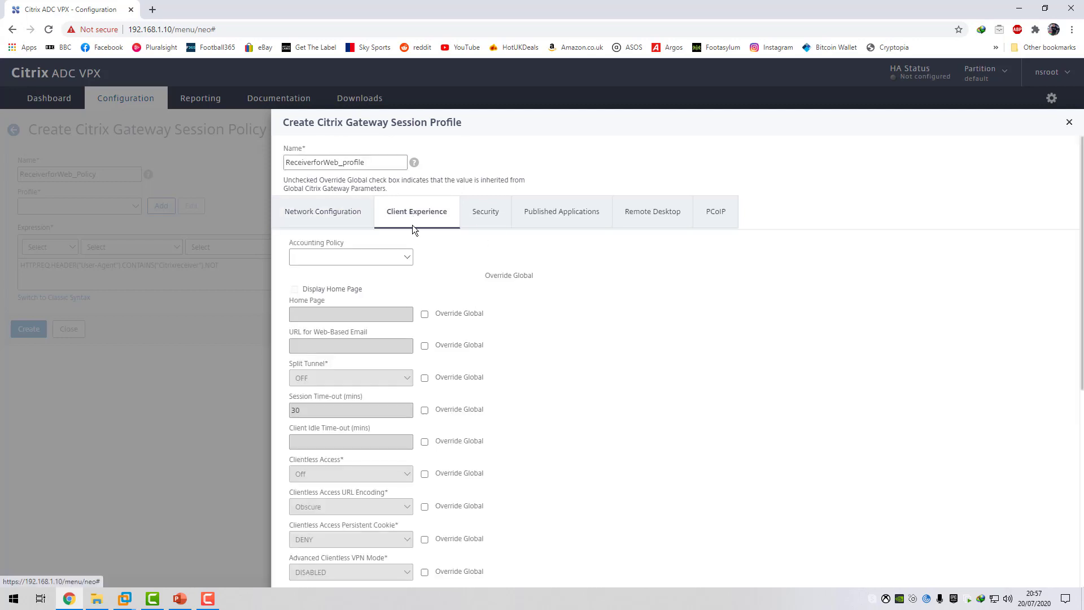
scroll(438, 301, "down", 1)
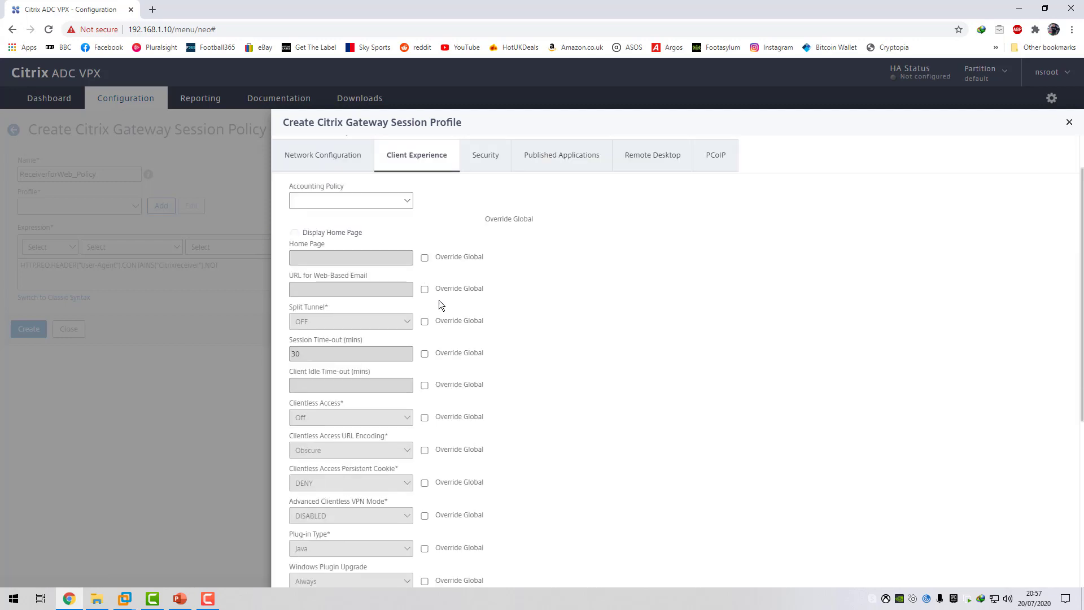
left_click(425, 417)
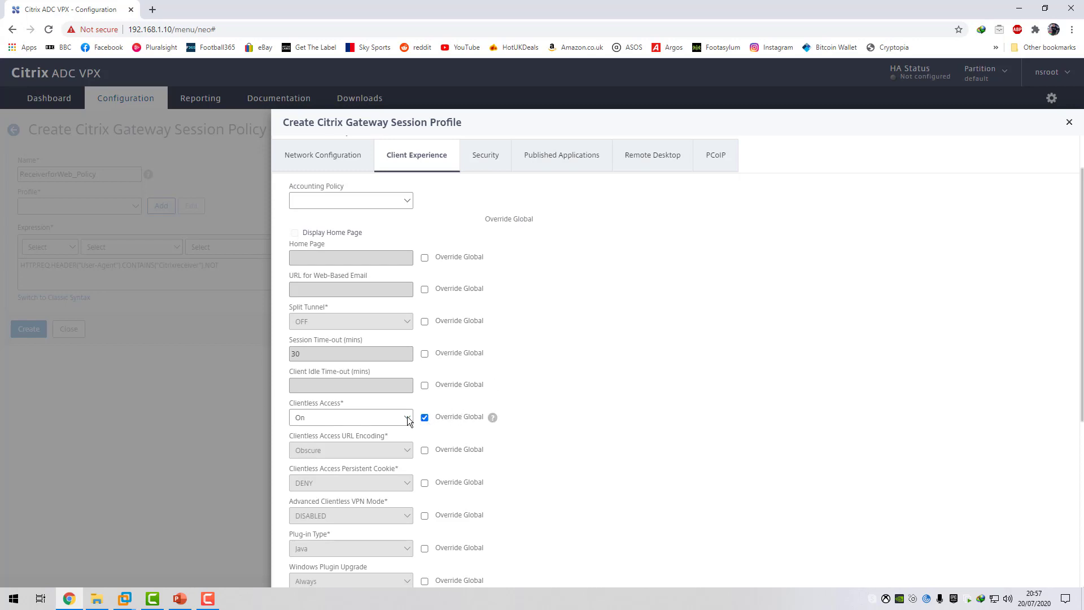
left_click(407, 416)
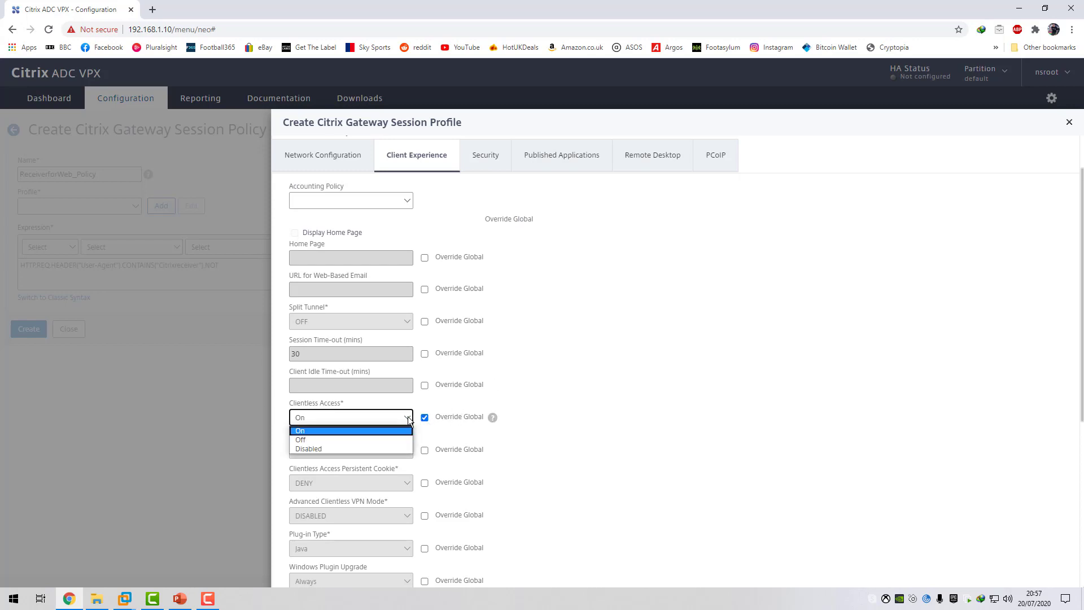
left_click(563, 429)
scroll(557, 416, "down", 4)
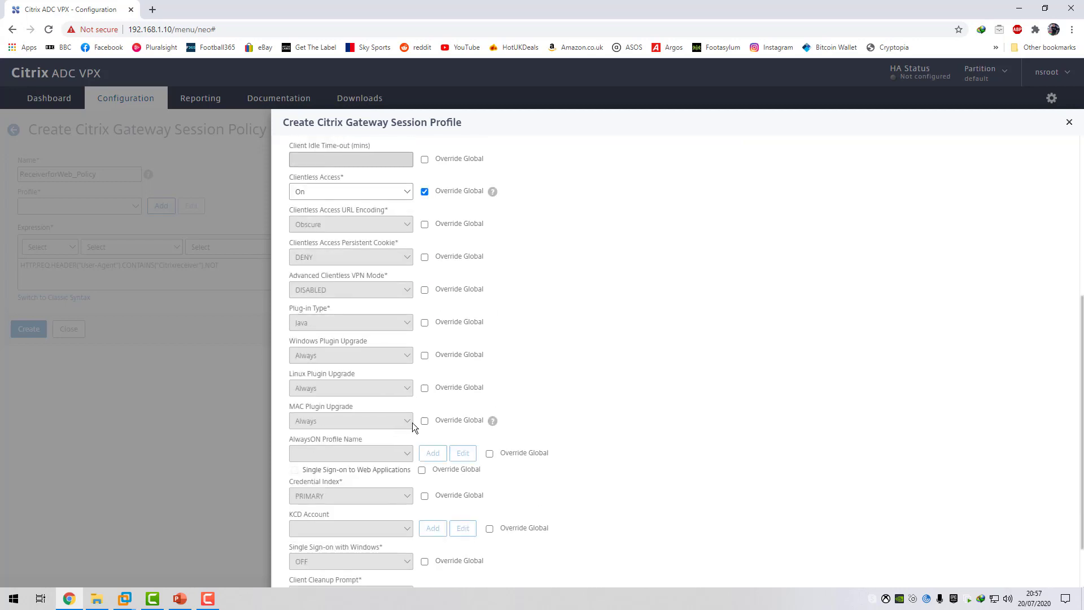
left_click(418, 323)
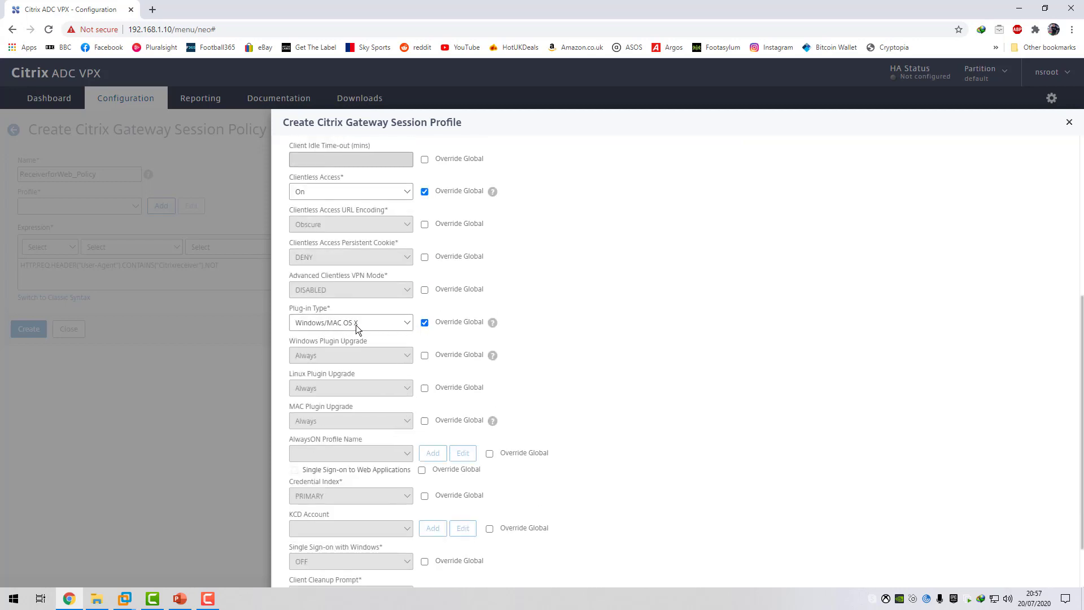
Override the global setting to enable Single Sign-on to Web Applications and check over the profile's client experience options.
scroll(405, 394, "down", 1)
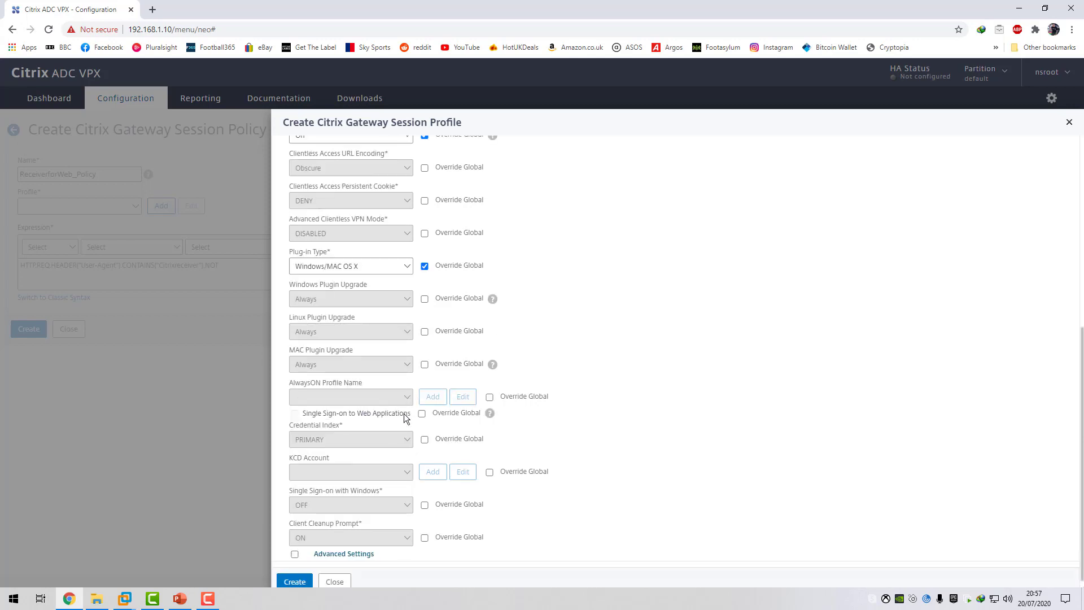
left_click(423, 414)
left_click(294, 413)
scroll(395, 411, "up", 3)
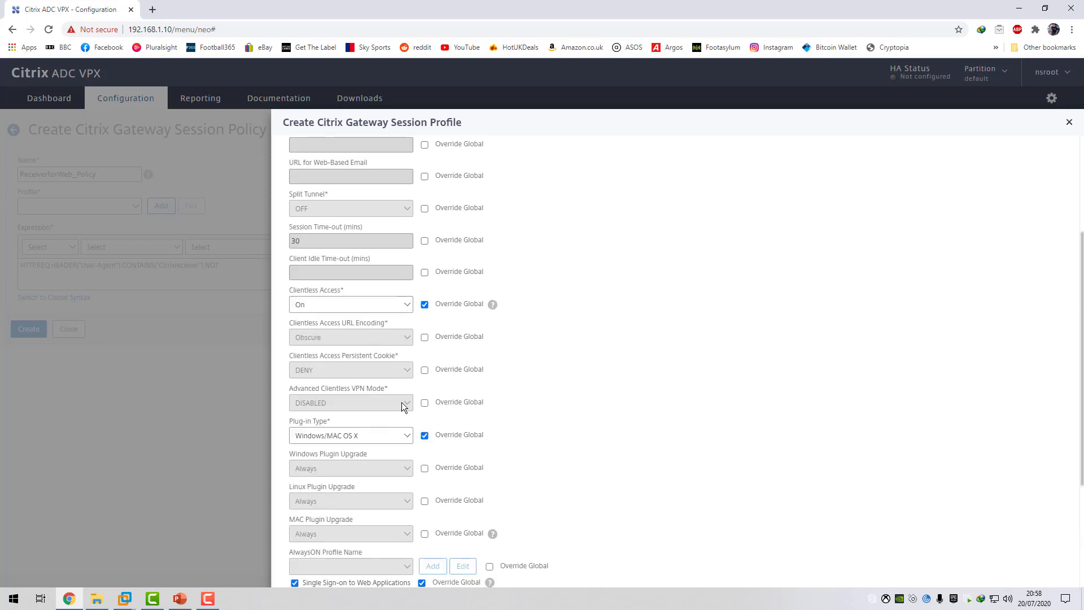
scroll(402, 402, "up", 3)
scroll(419, 367, "down", 4)
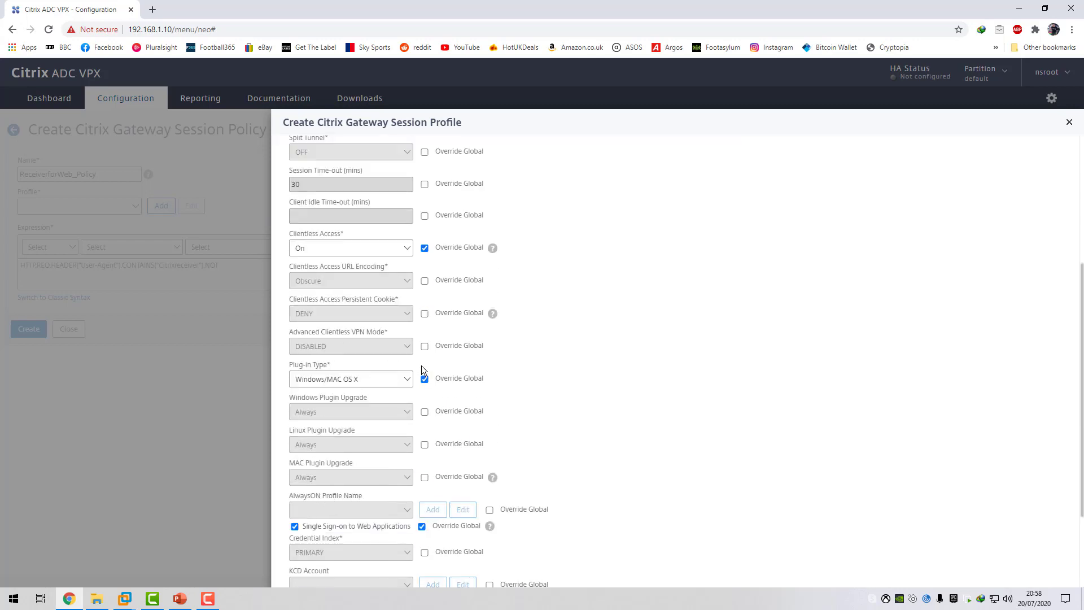
scroll(421, 365, "down", 2)
scroll(421, 365, "up", 6)
scroll(422, 364, "down", 5)
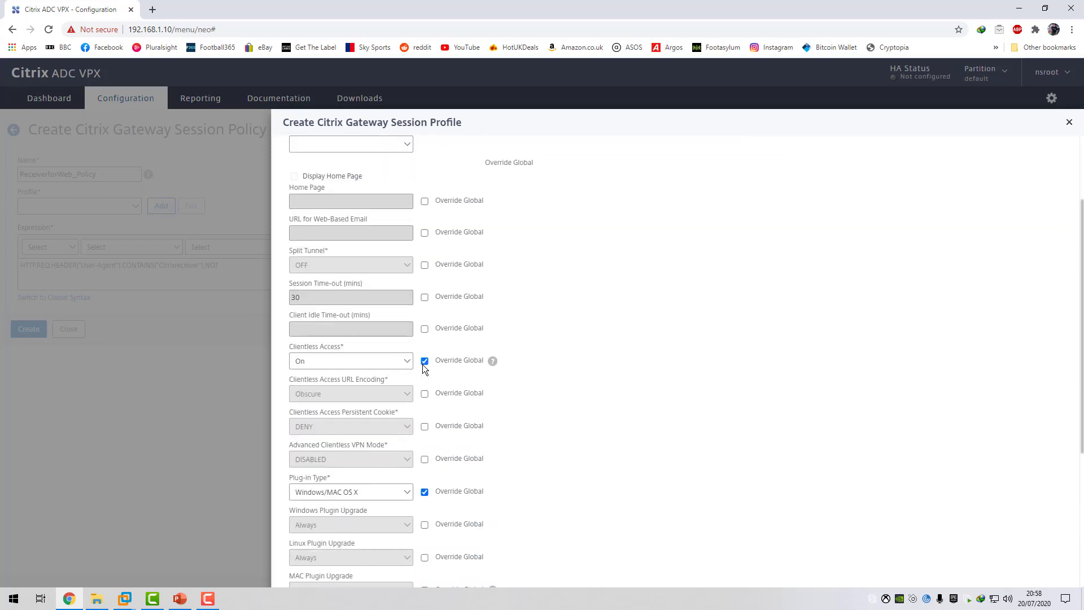
scroll(429, 356, "up", 6)
Override the profile's Default Authorization Action with ALLOW and open its Published Applications settings.
left_click(481, 221)
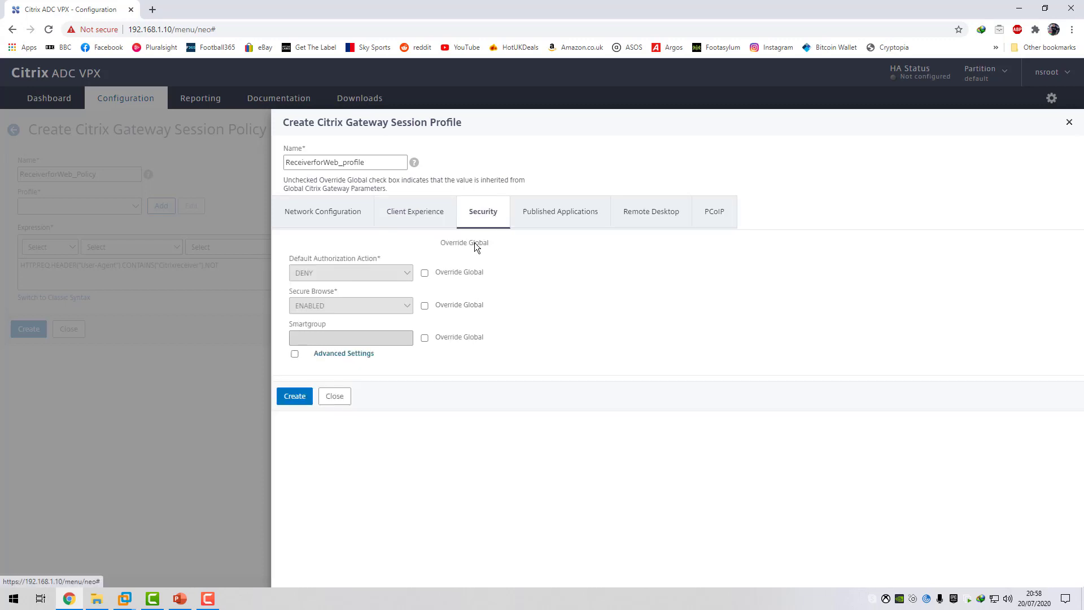
left_click(425, 273)
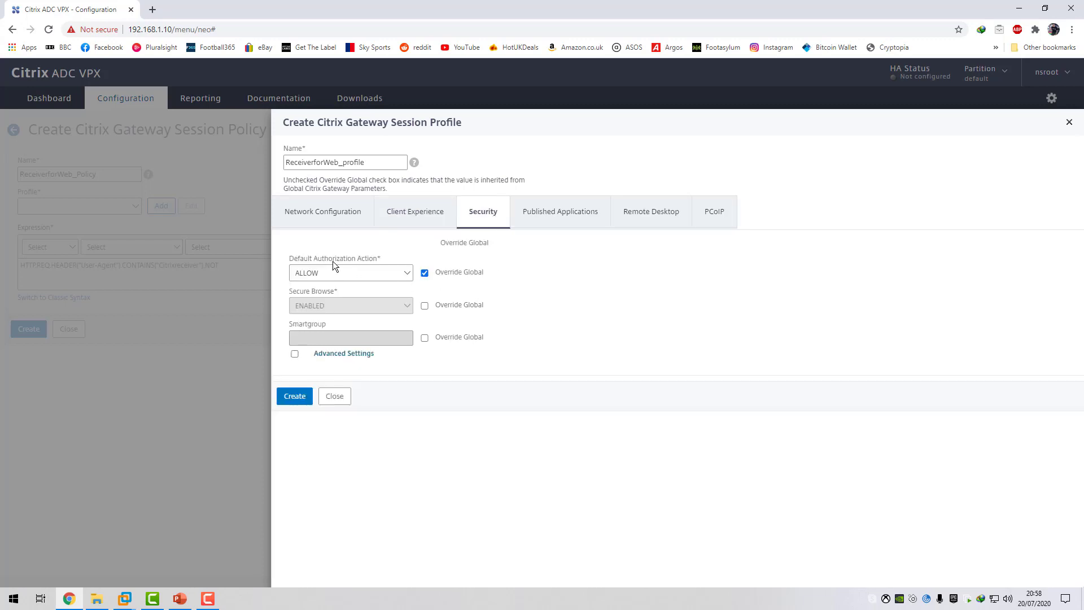
left_click(550, 213)
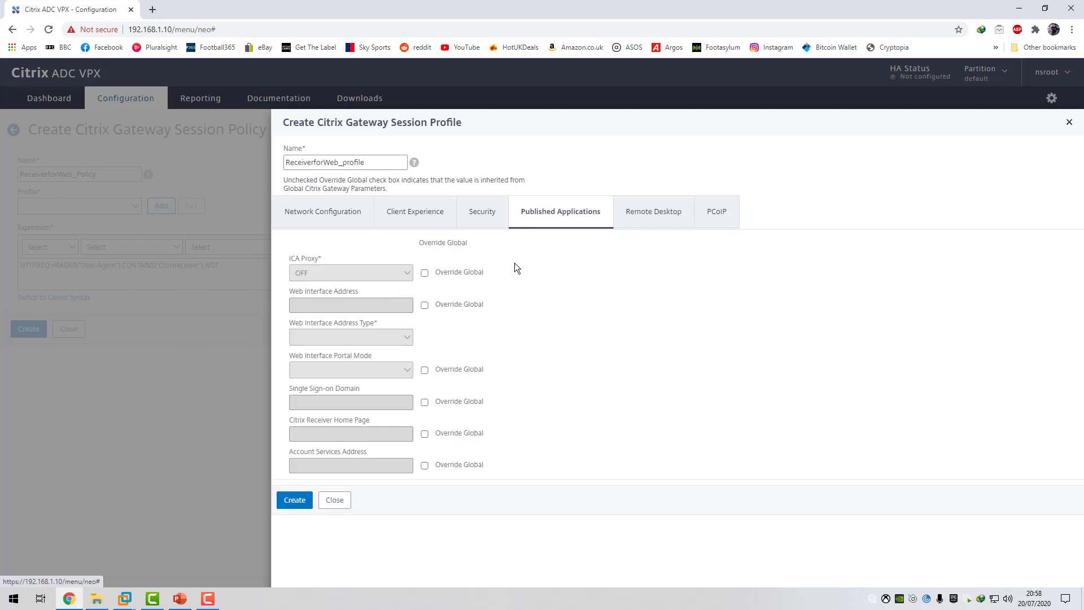
left_click(424, 273)
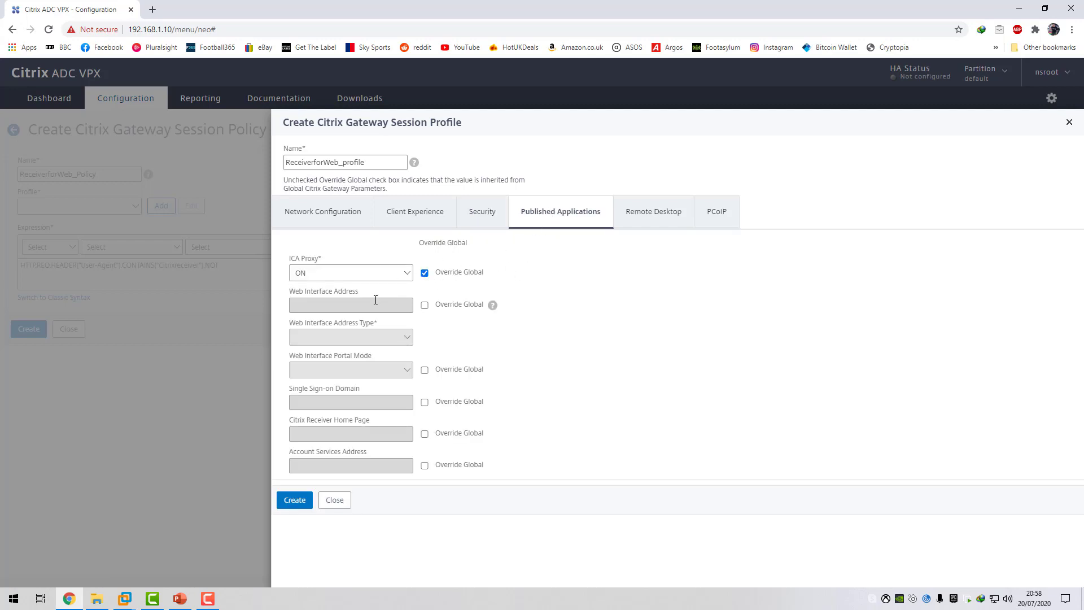
mouse_move(418, 342)
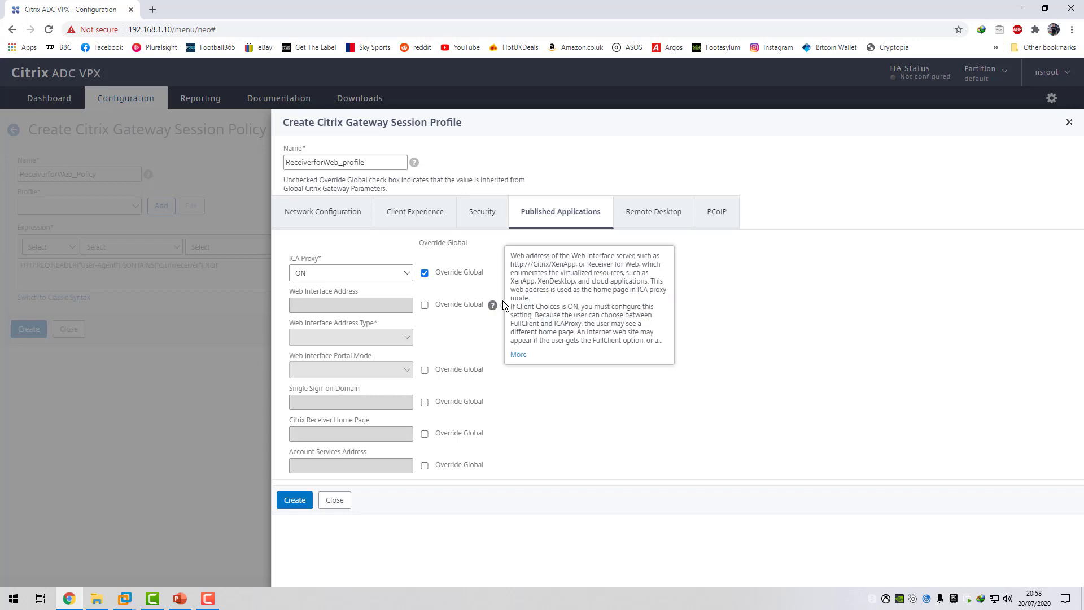
left_click(425, 305)
left_click(342, 306)
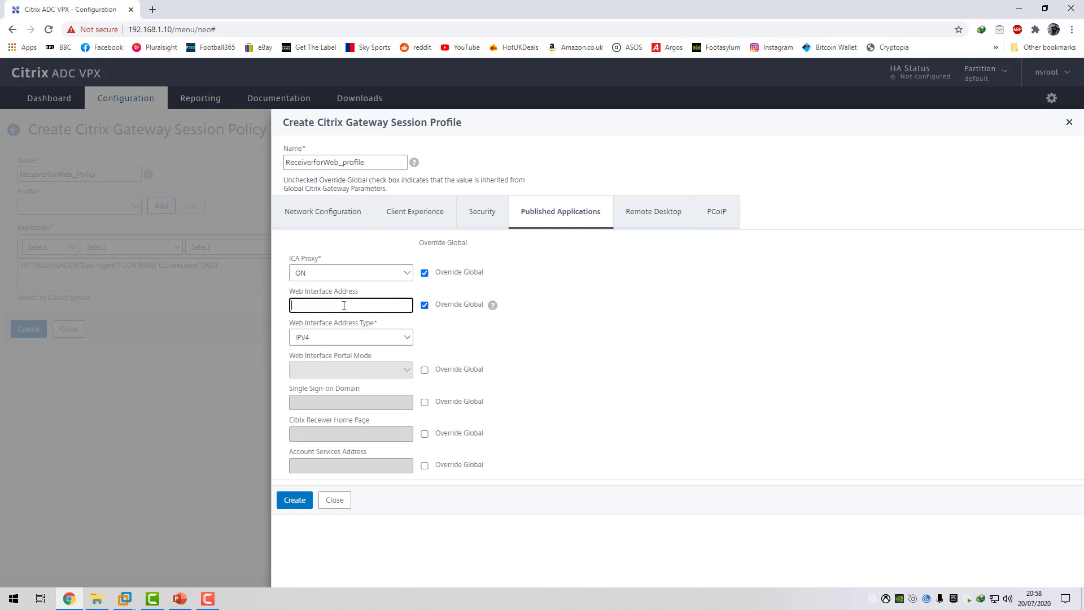
type("htt")
type("ps:/")
type("/192")
type(".1")
type("68")
type(".")
type("1.107")
type("/Citr")
type("ri")
type("x/")
type("c4rm0Web")
left_click_drag(353, 305, 303, 306)
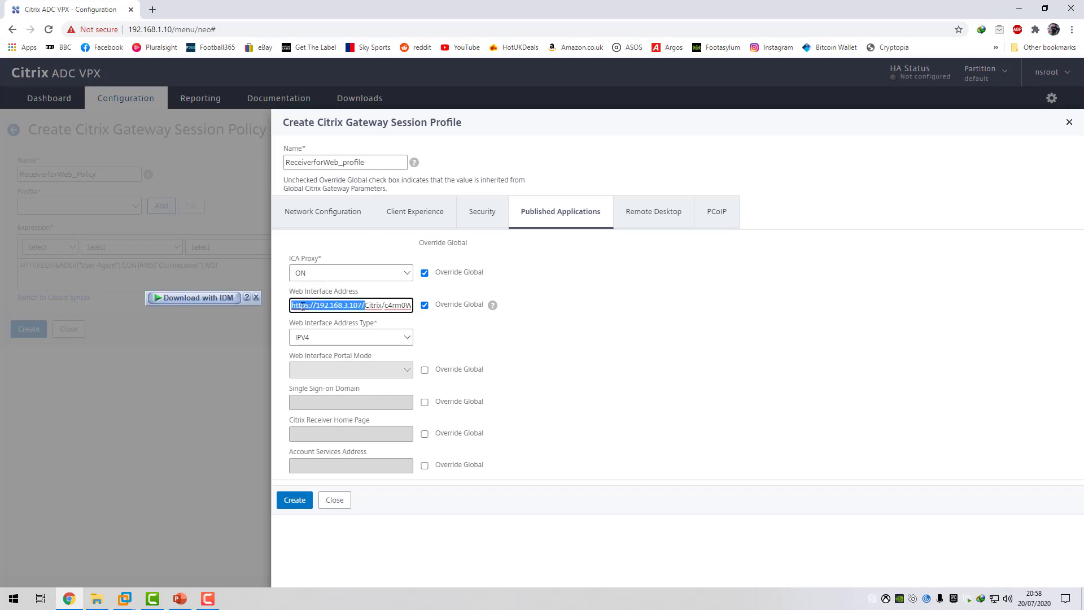
left_click(364, 305)
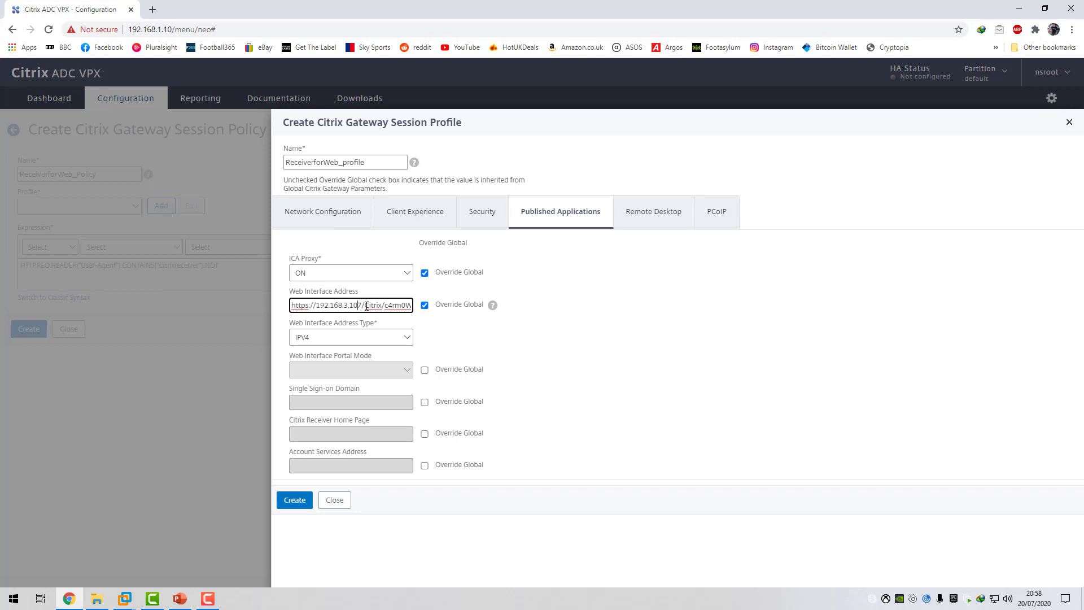
left_click_drag(388, 306, 407, 306)
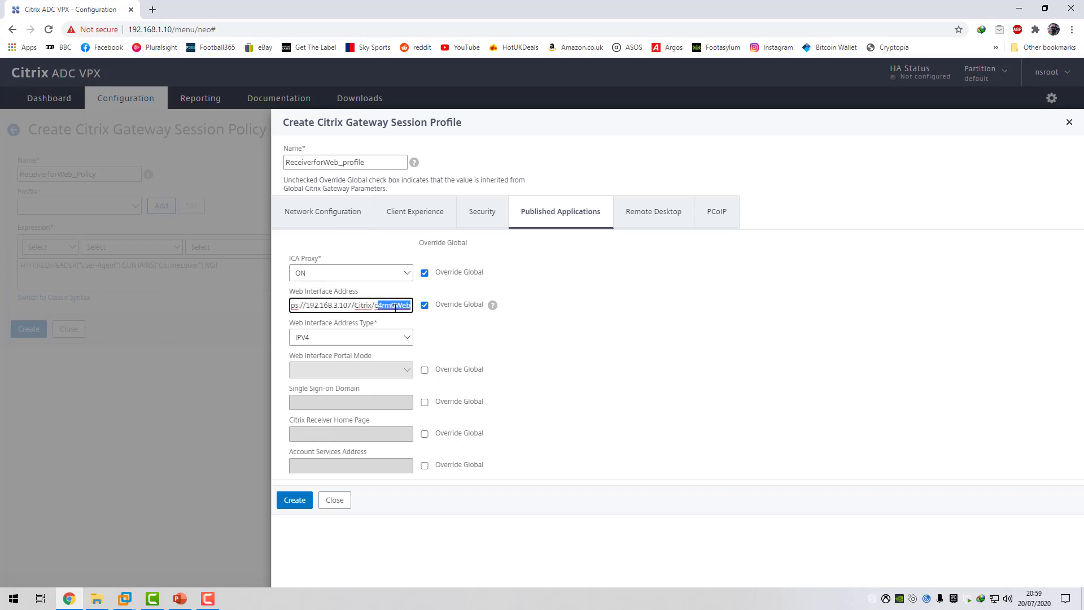
left_click(401, 305)
Override the Single Sign-on Domain with c4rm0.com and create the session profile.
left_click(425, 402)
left_click(332, 401)
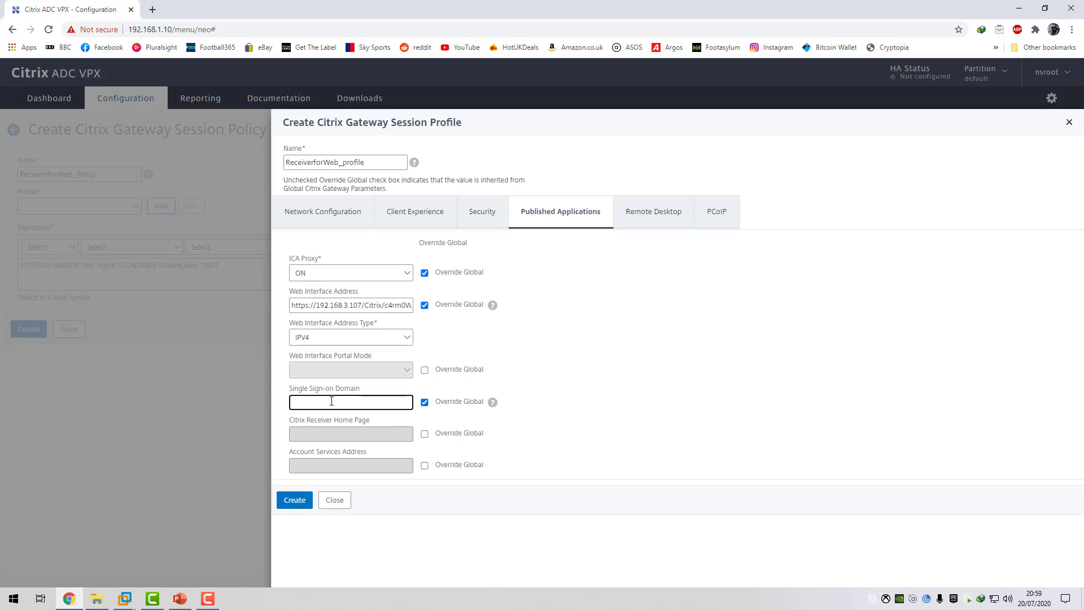
type("c4rm0.com")
left_click(298, 502)
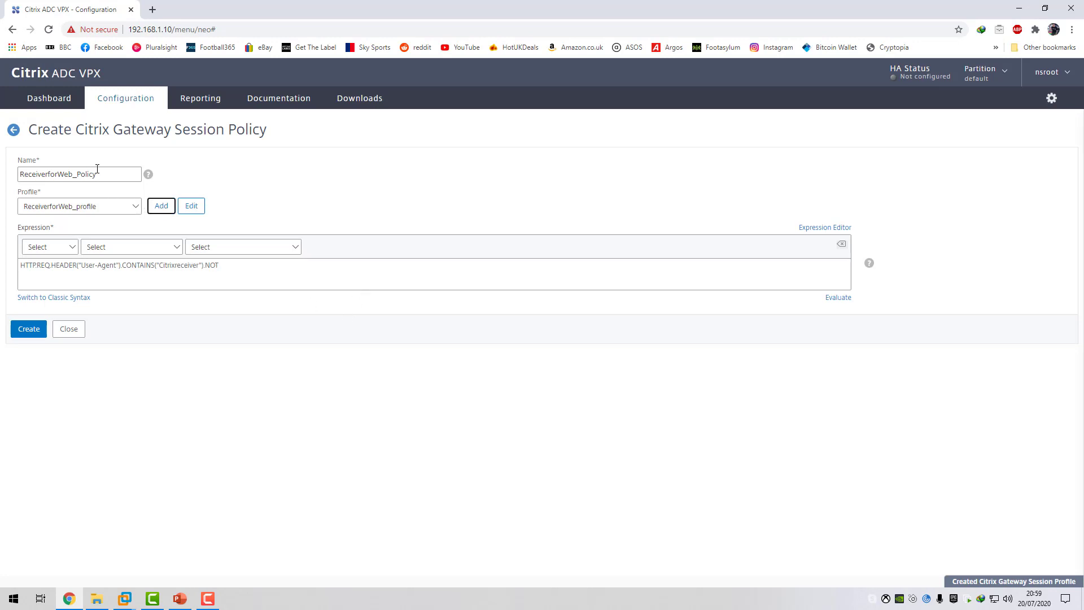
Create the ReceiverforWeb_Policy session policy with ReceiverforWeb_profile as its profile.
left_click(137, 206)
left_click(139, 209)
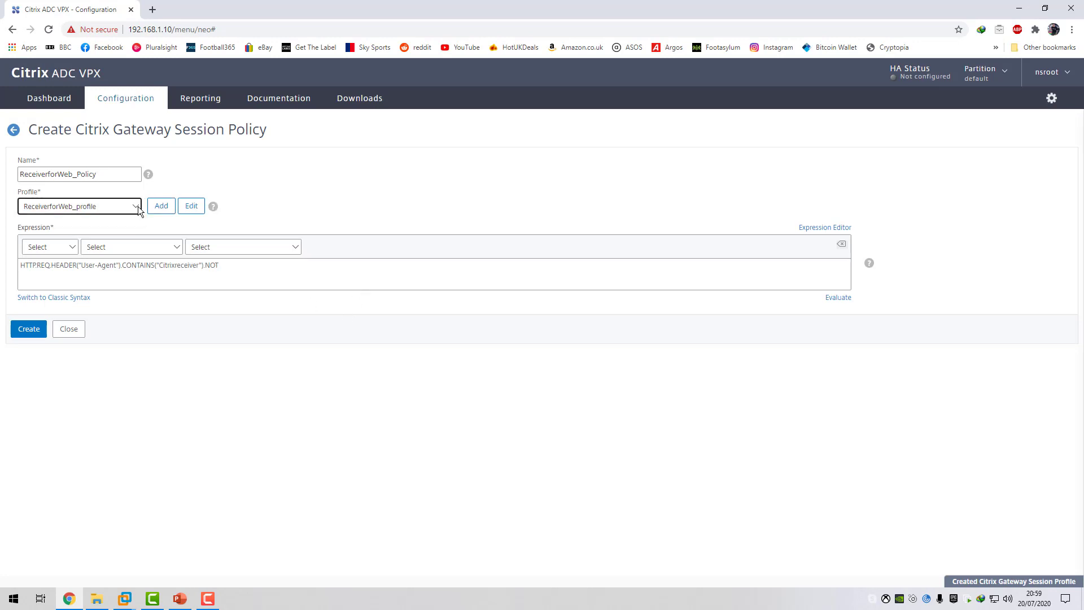
left_click(31, 331)
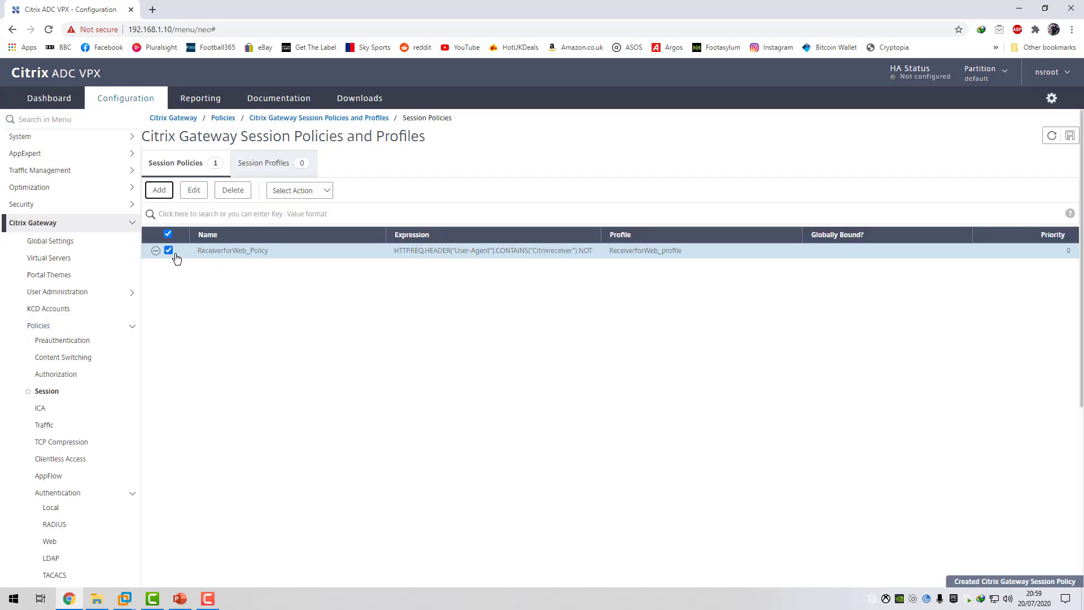
left_click(174, 255)
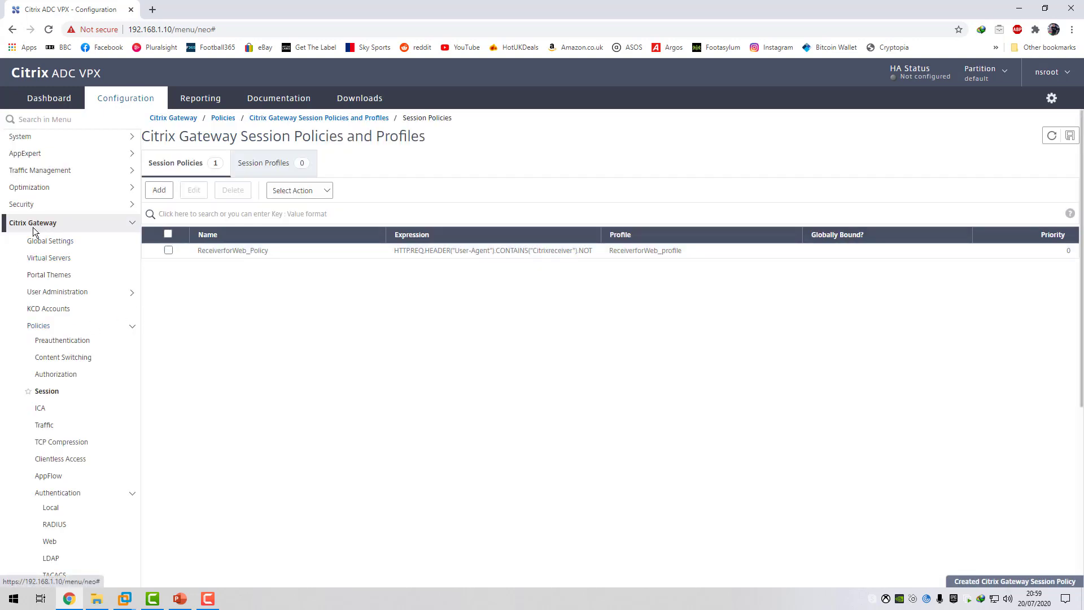
Open the remote.c4rm0.com Citrix Gateway virtual server for editing and go to its Policies section.
left_click(51, 258)
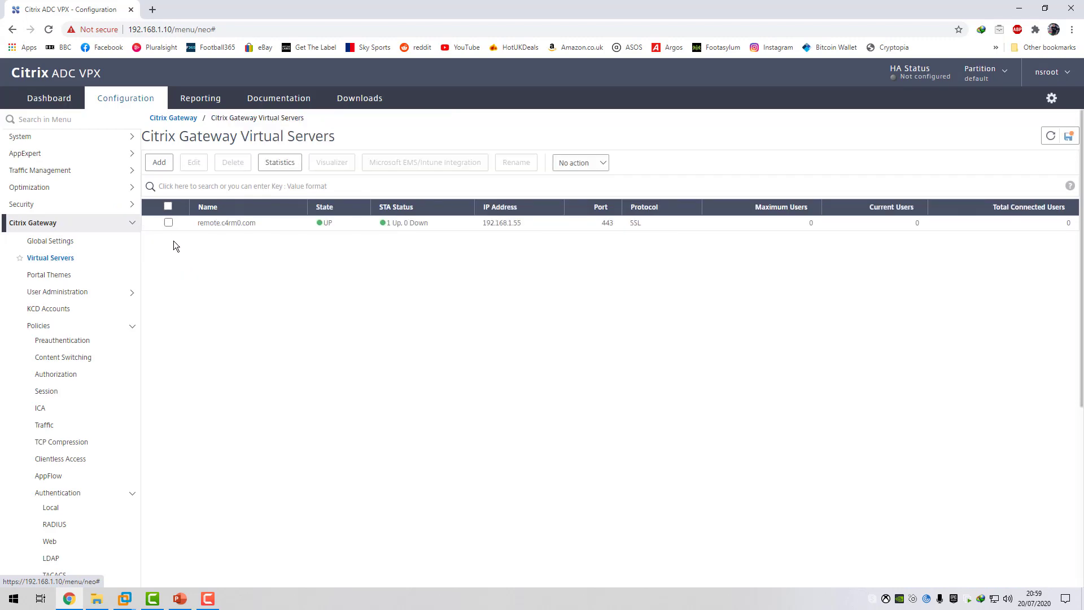
left_click(169, 222)
left_click(193, 167)
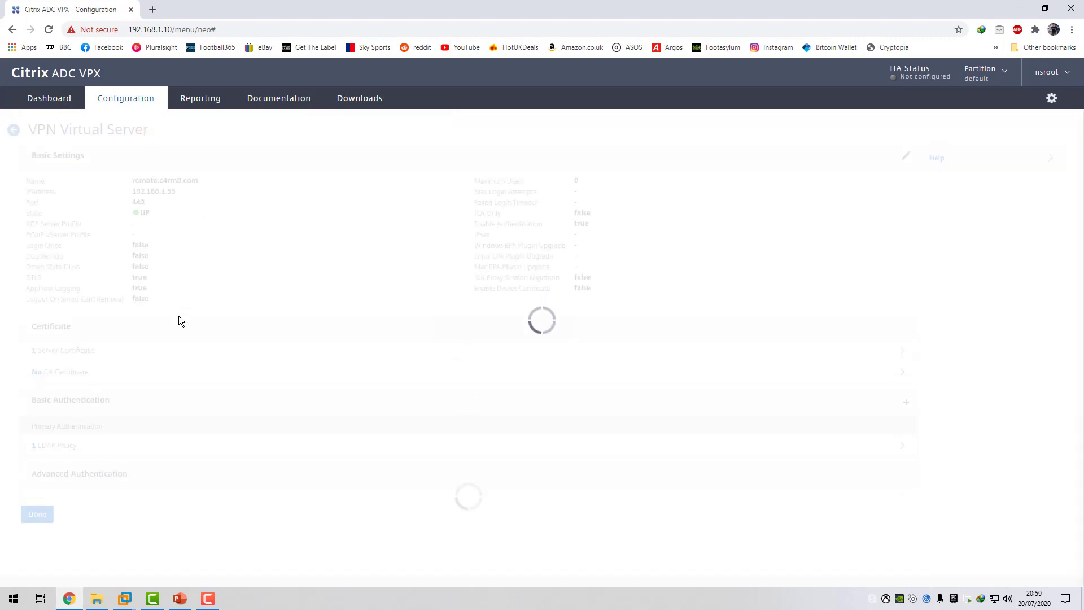
scroll(192, 345, "down", 3)
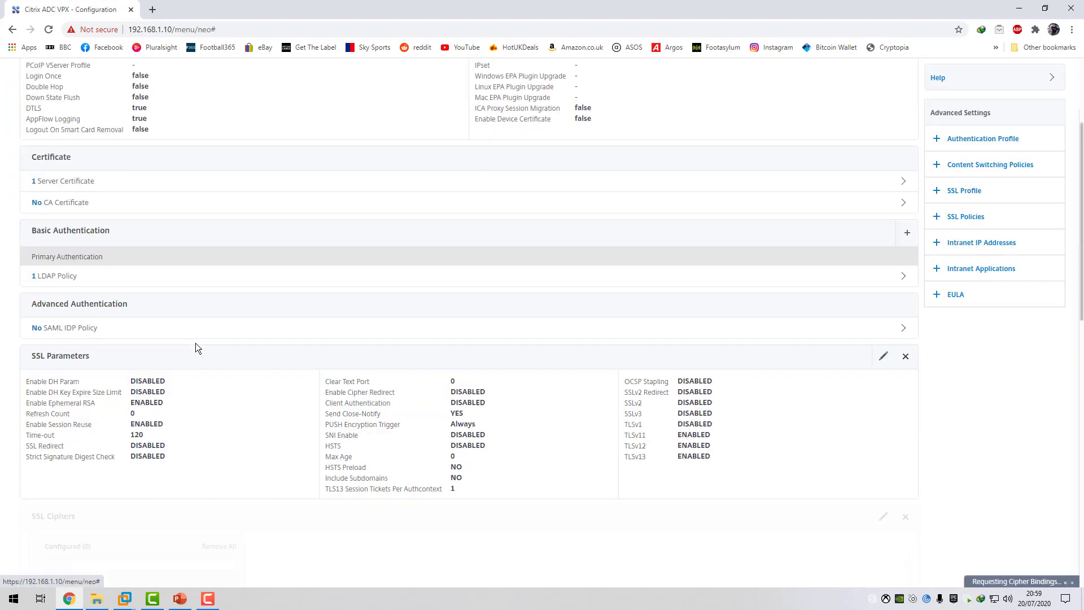
scroll(195, 343, "down", 12)
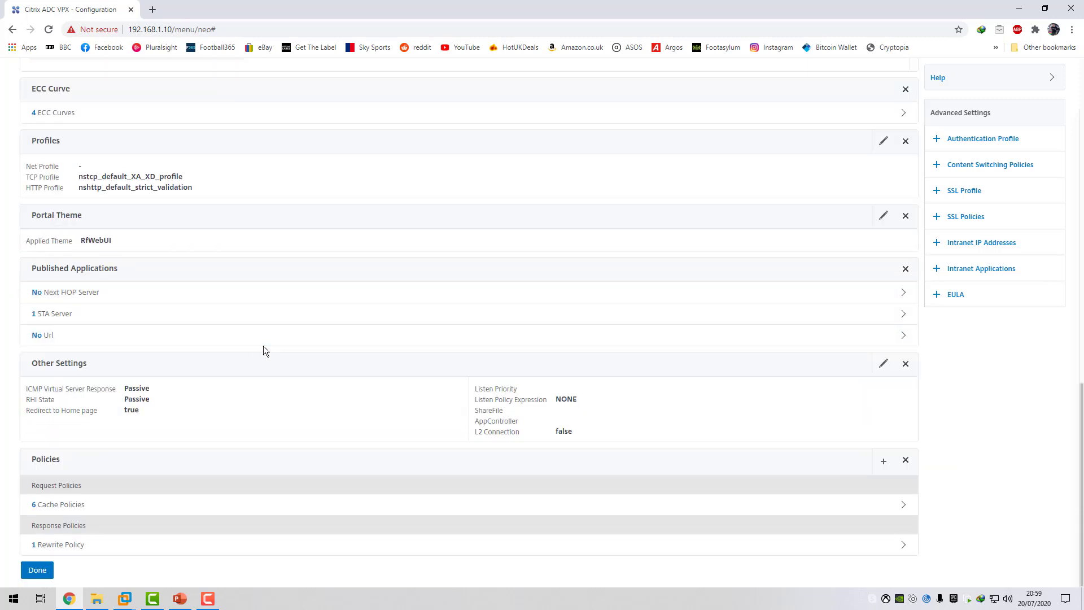
Bind ReceiverforWeb_Policy to the virtual server as a Session policy of type Request.
left_click(883, 461)
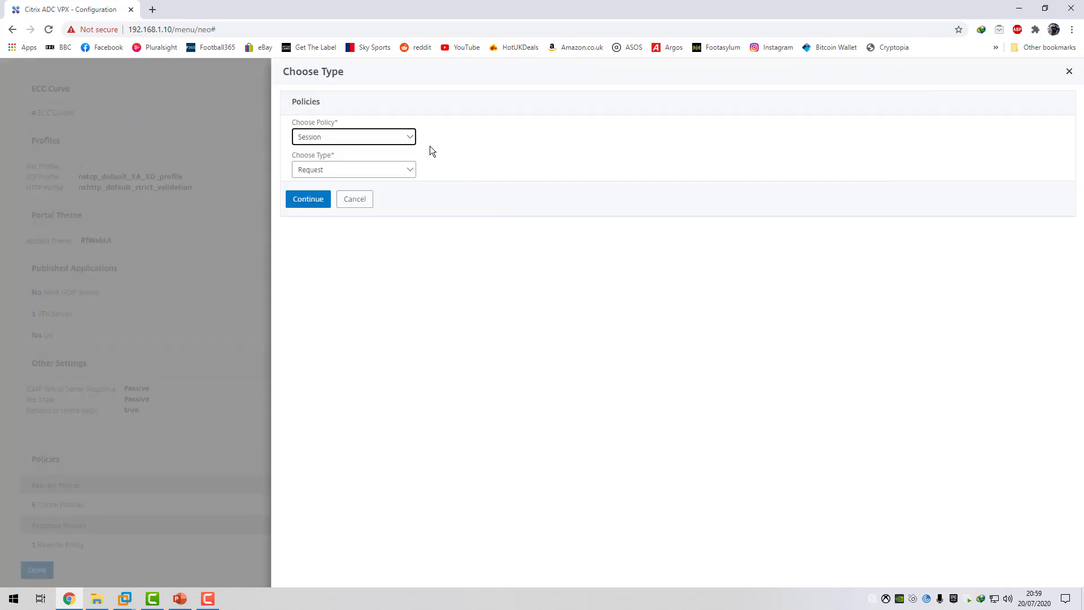
left_click(409, 137)
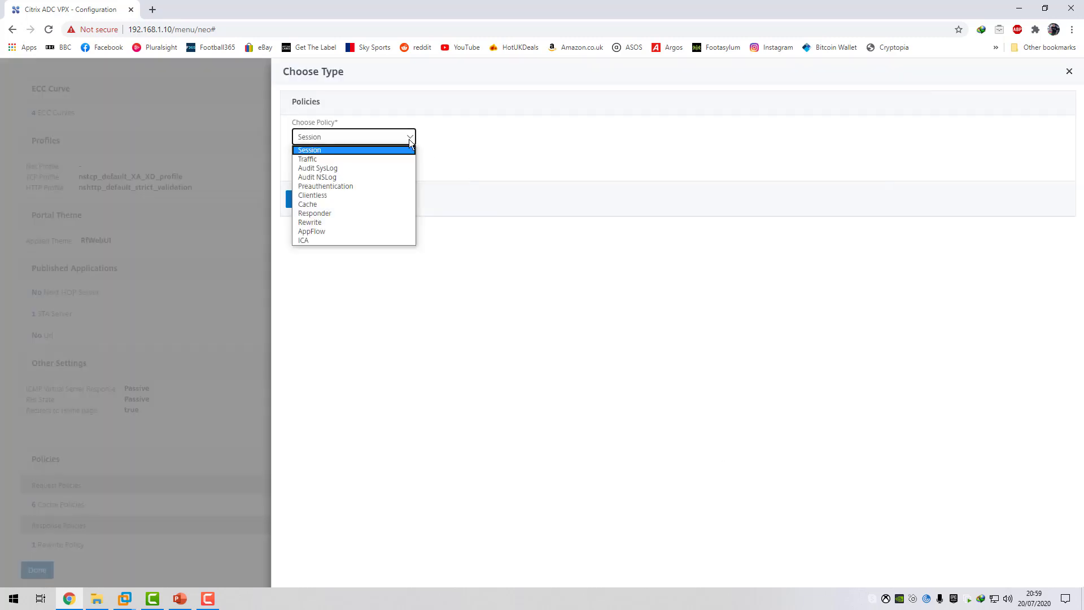
left_click(323, 149)
left_click(401, 171)
left_click(313, 182)
left_click(308, 199)
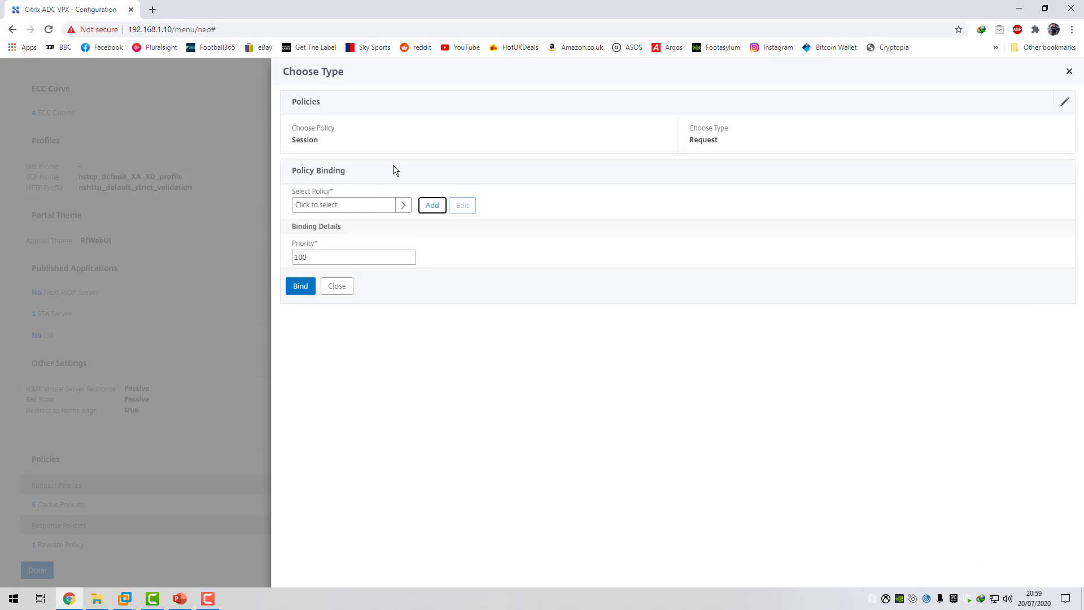
left_click(327, 206)
left_click(296, 174)
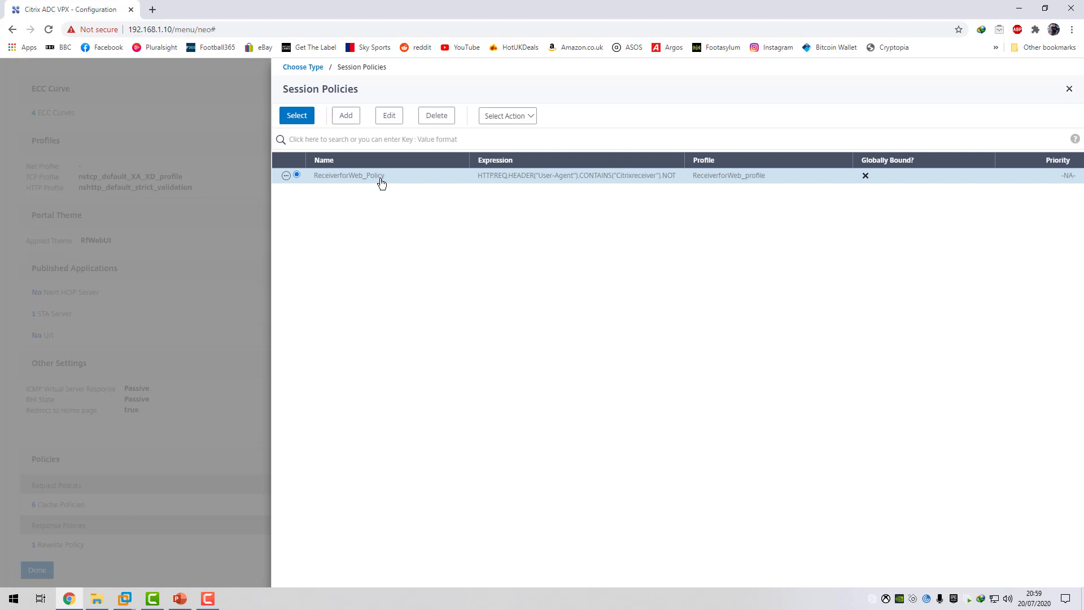
left_click(297, 116)
left_click(299, 325)
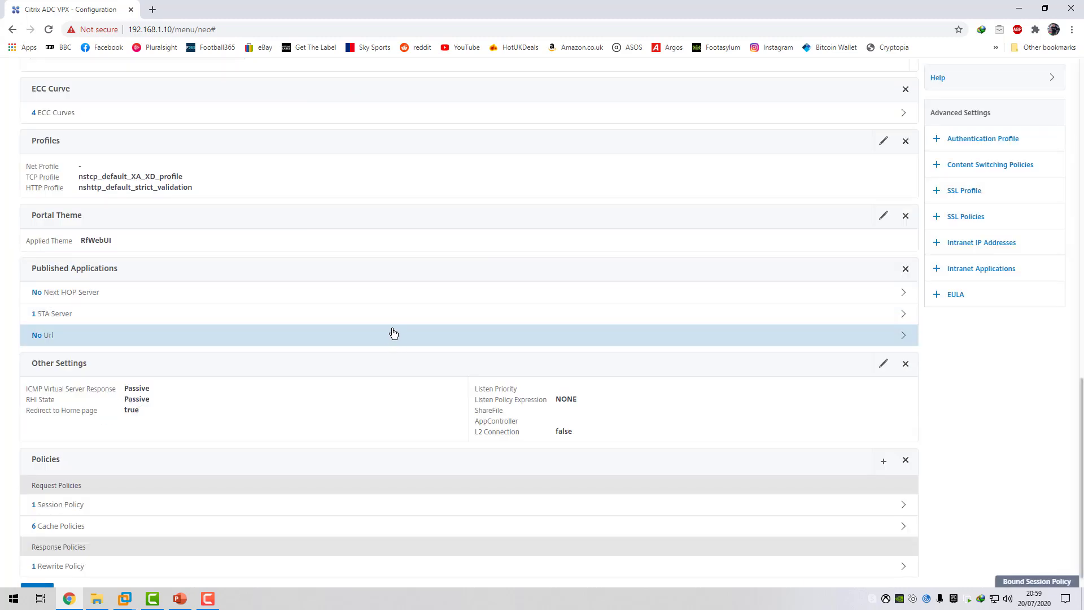
Finish editing the virtual server and save the running configuration.
left_click(37, 570)
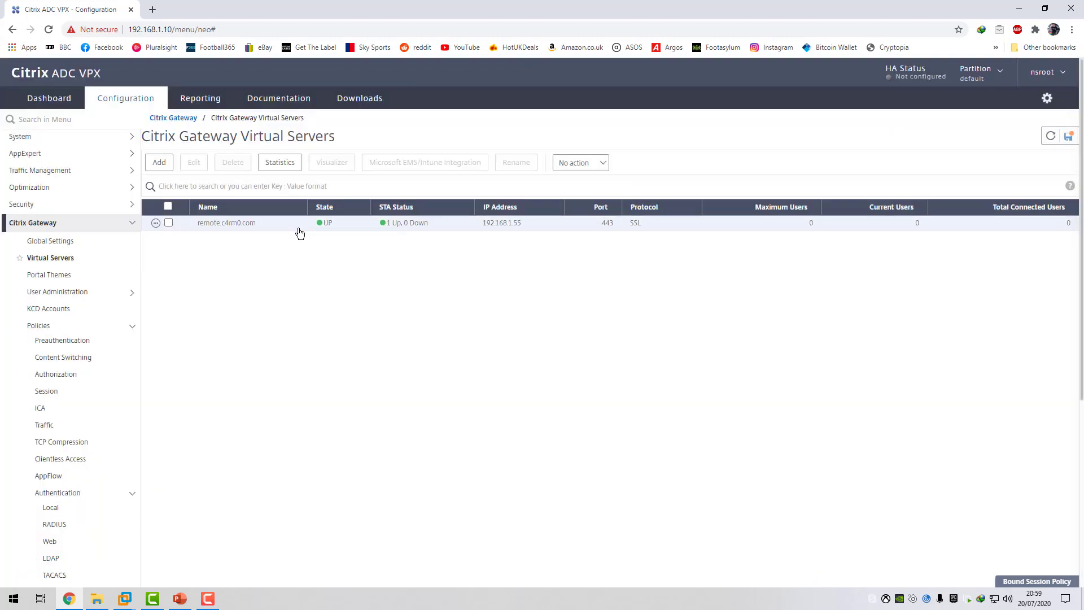
left_click(1068, 136)
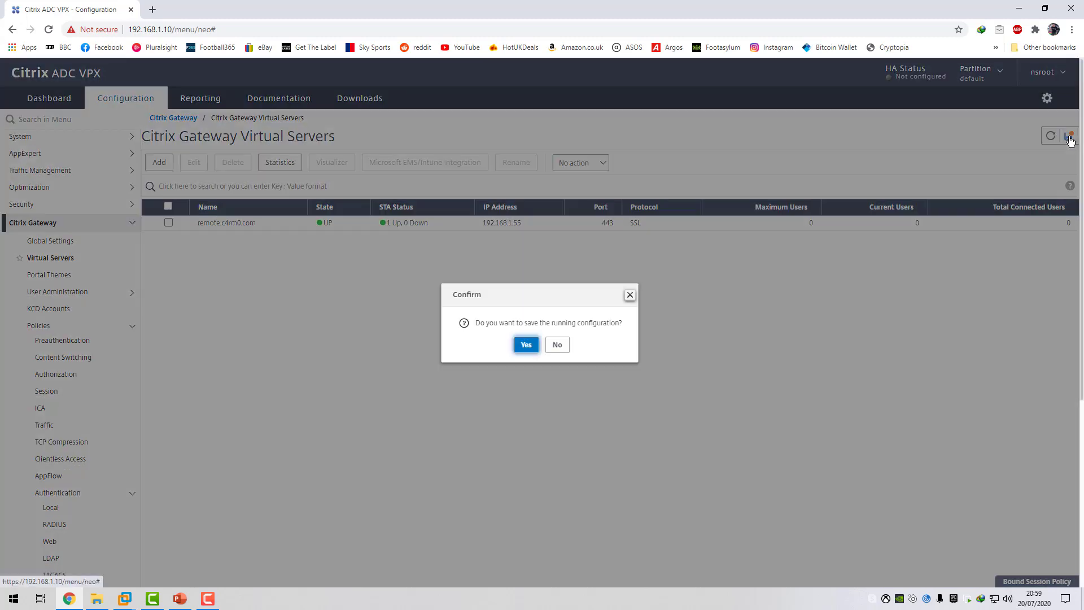
left_click(525, 345)
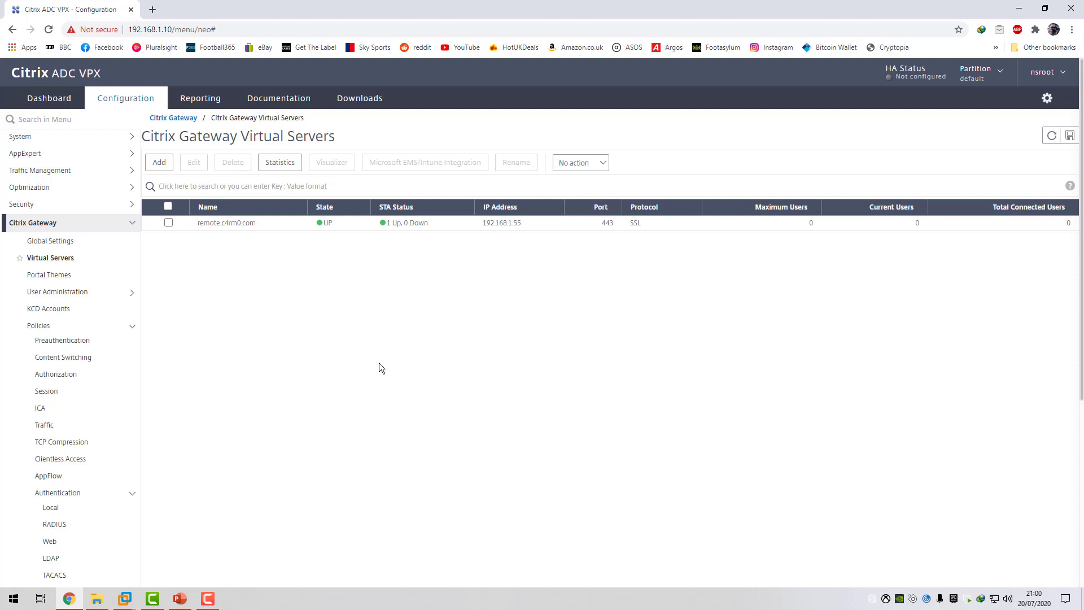
left_click(208, 599)
left_click(207, 601)
left_click(207, 601)
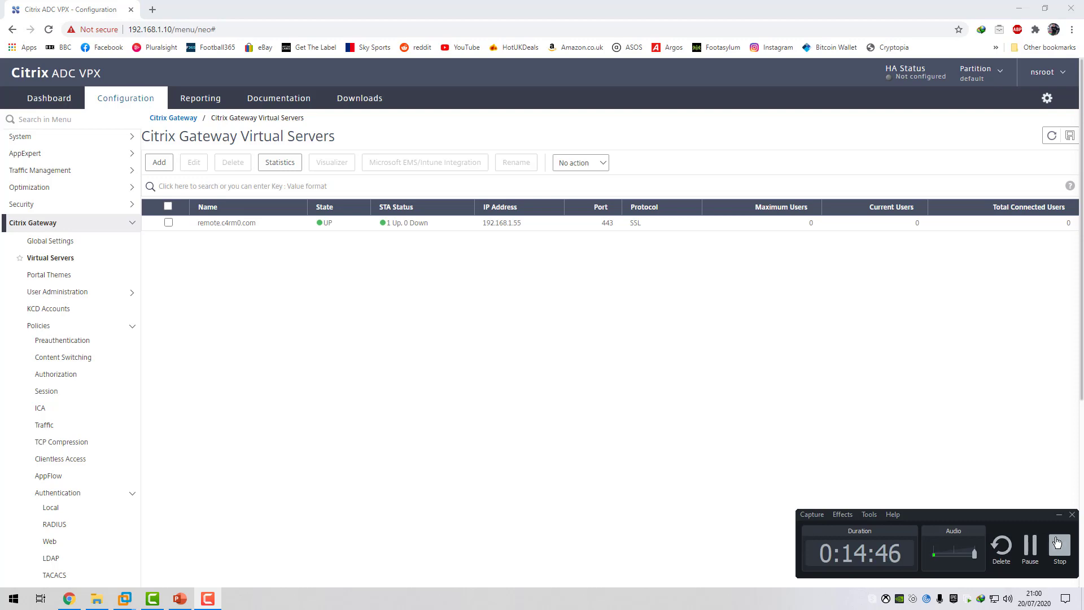
left_click(1058, 543)
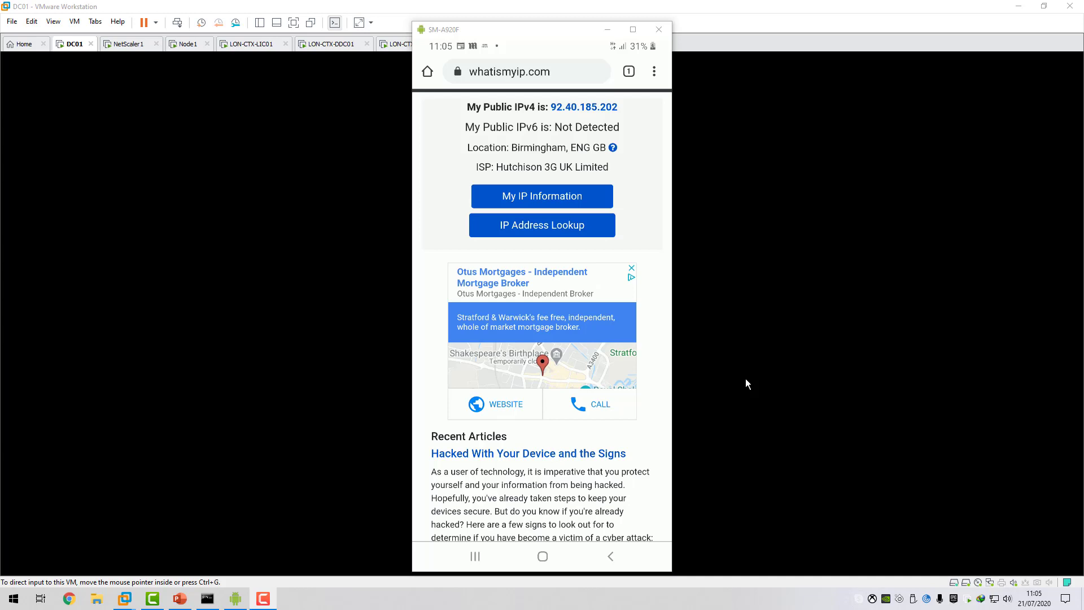
Switch to the mirrored phone's browser and log on to Citrix Gateway with user name Test1 and the account password.
left_click(735, 367)
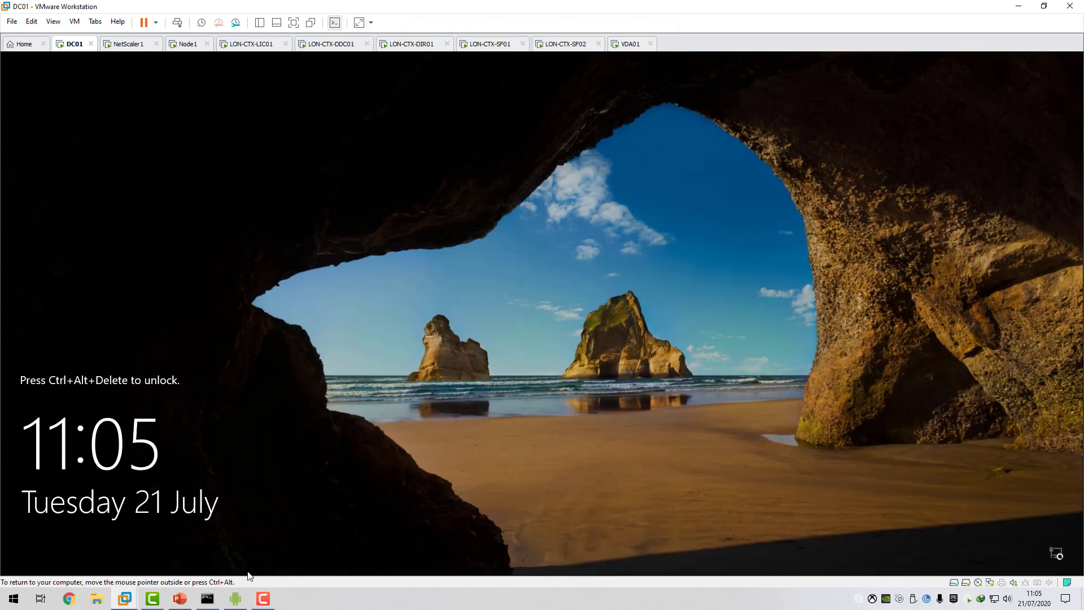
left_click(236, 598)
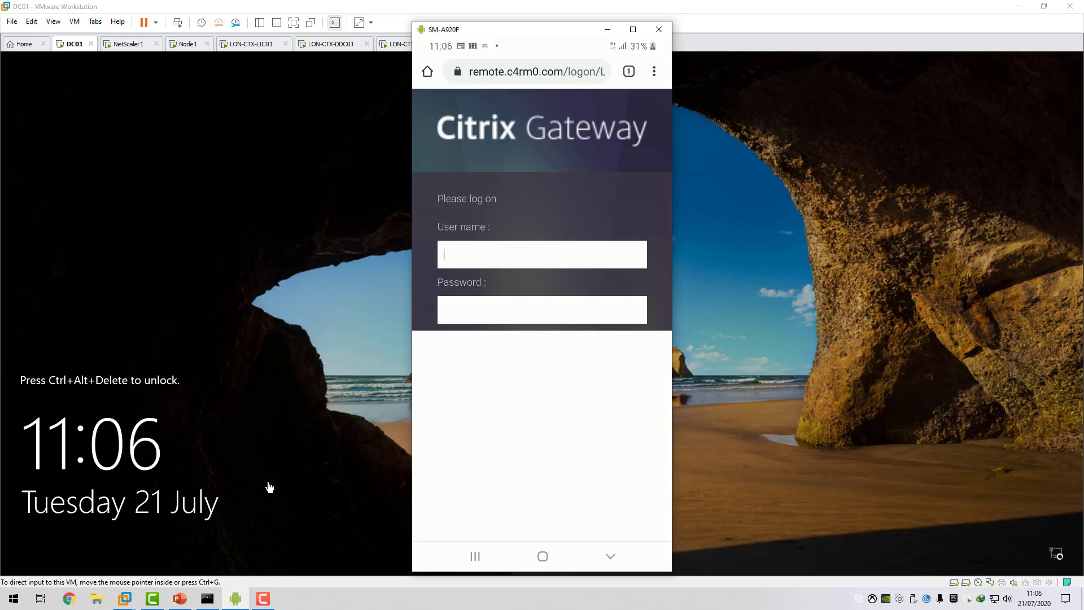
type("Test1")
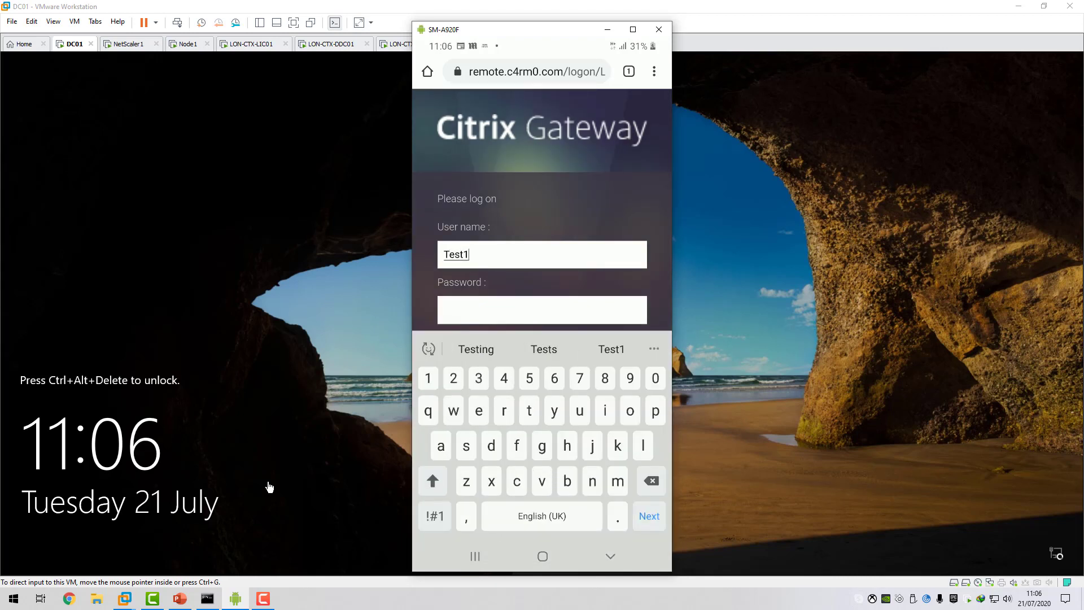
key("Tab")
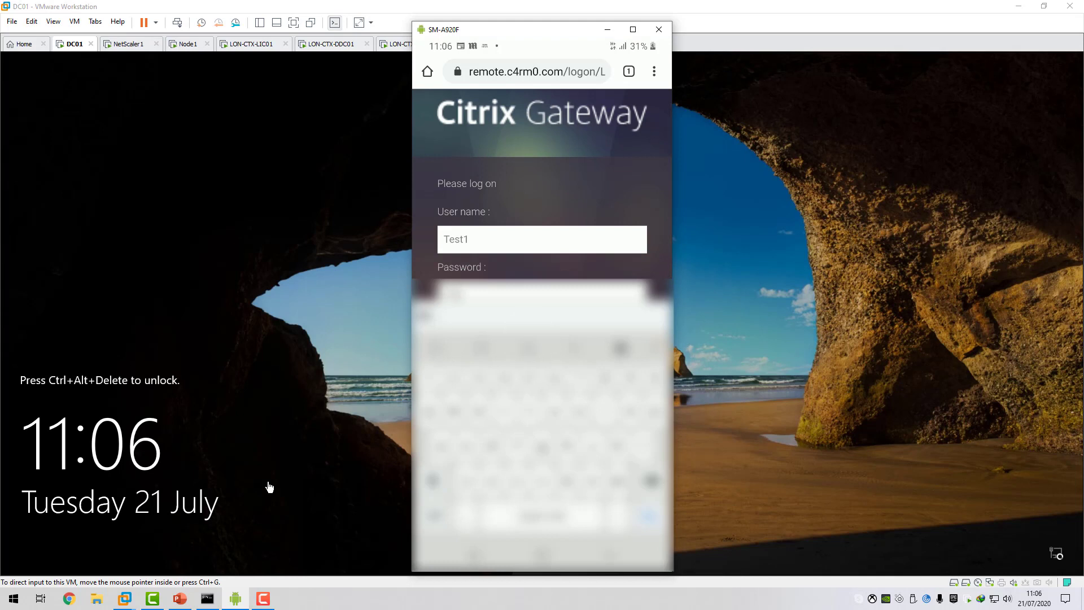
type("•••")
key("Return")
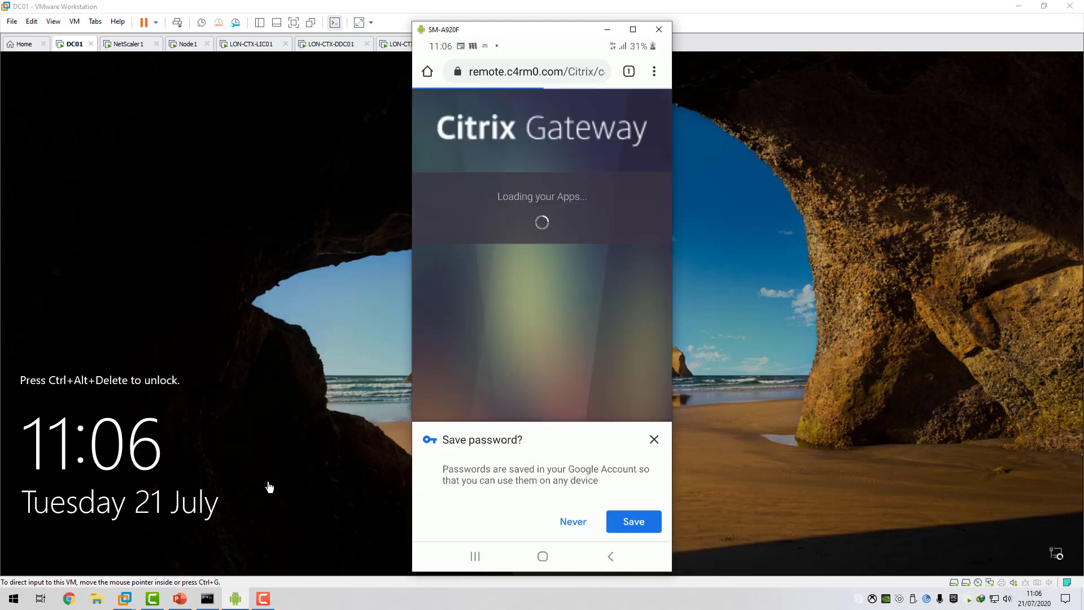